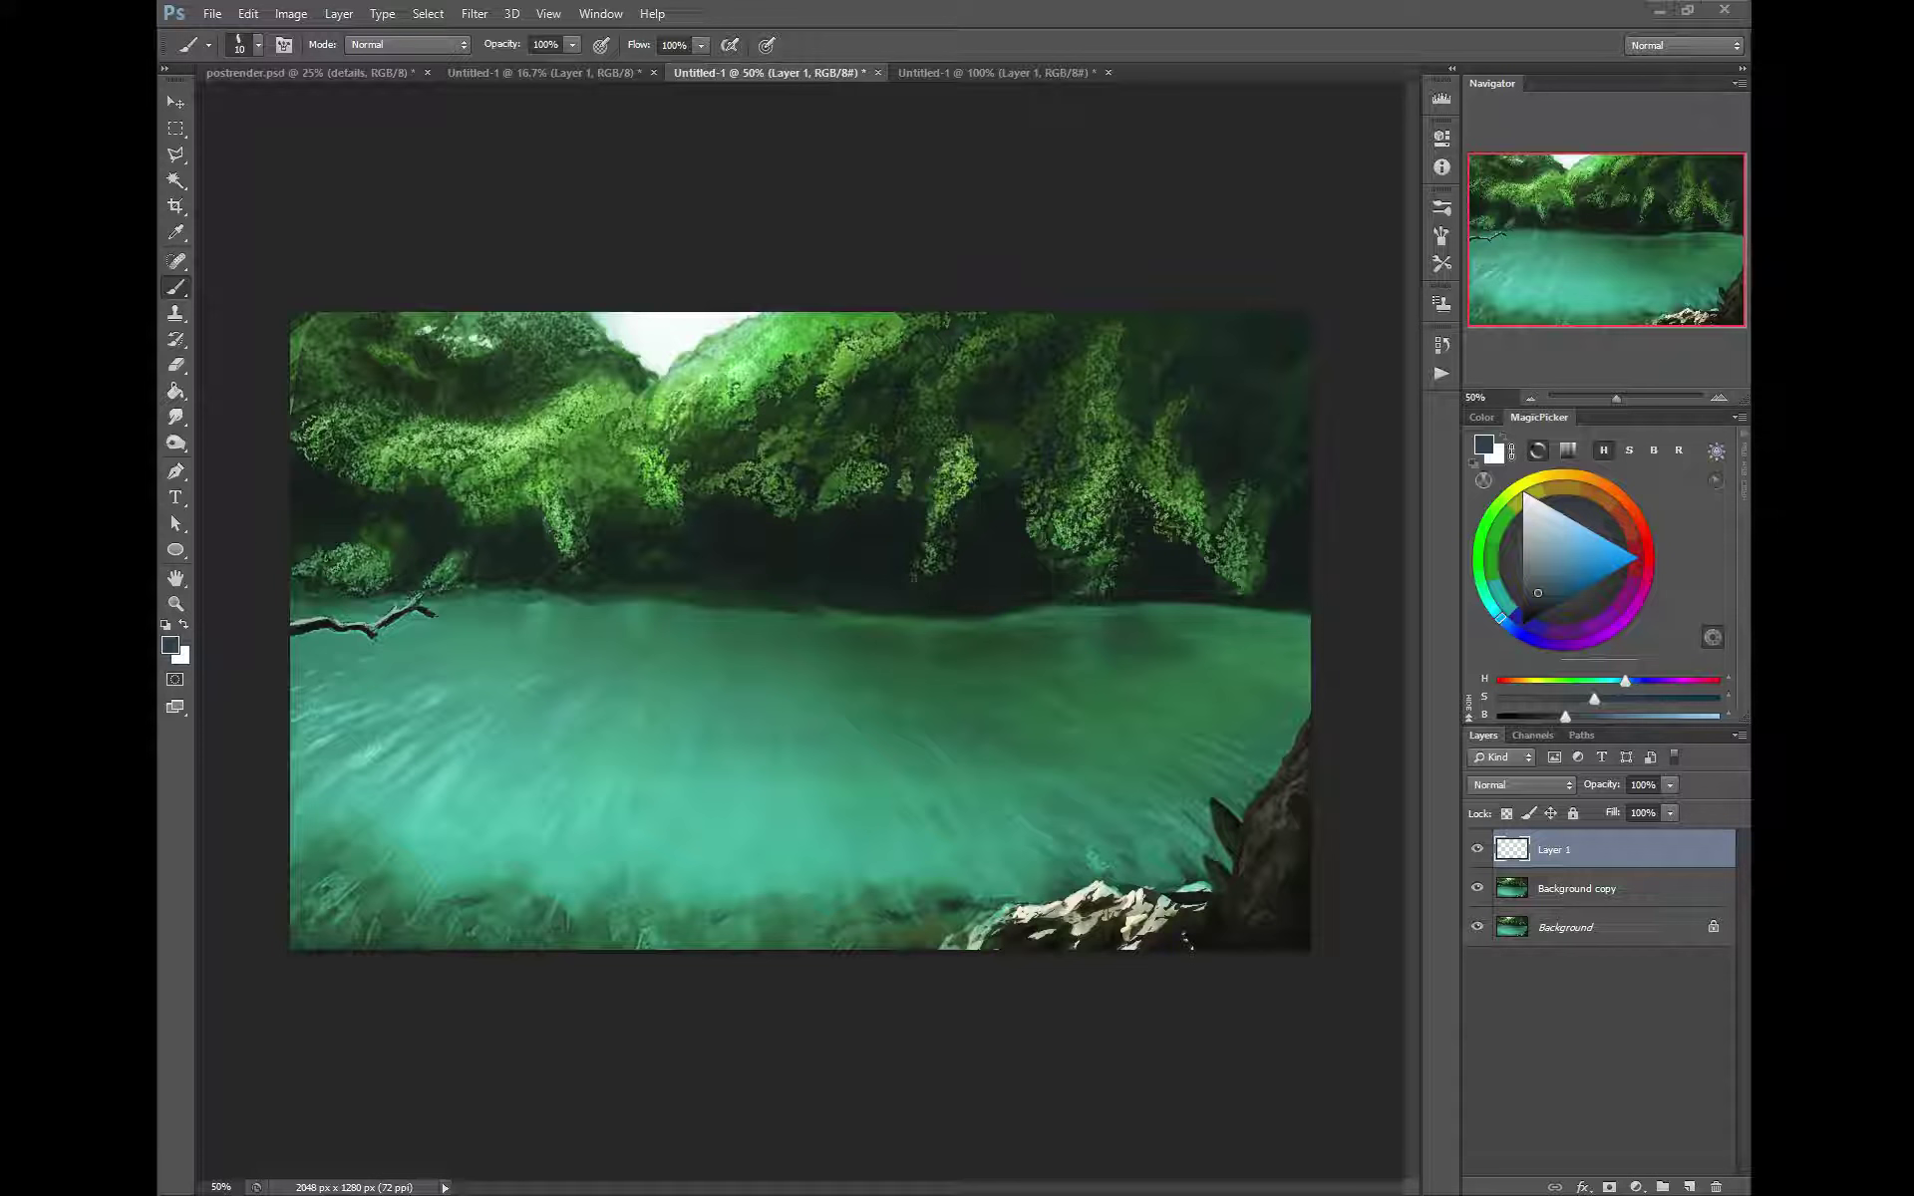
Draw two straight horizontal lines and a wavy line weaving between them along the far shoreline in bright red
left_click(1643, 562)
left_click(1625, 559)
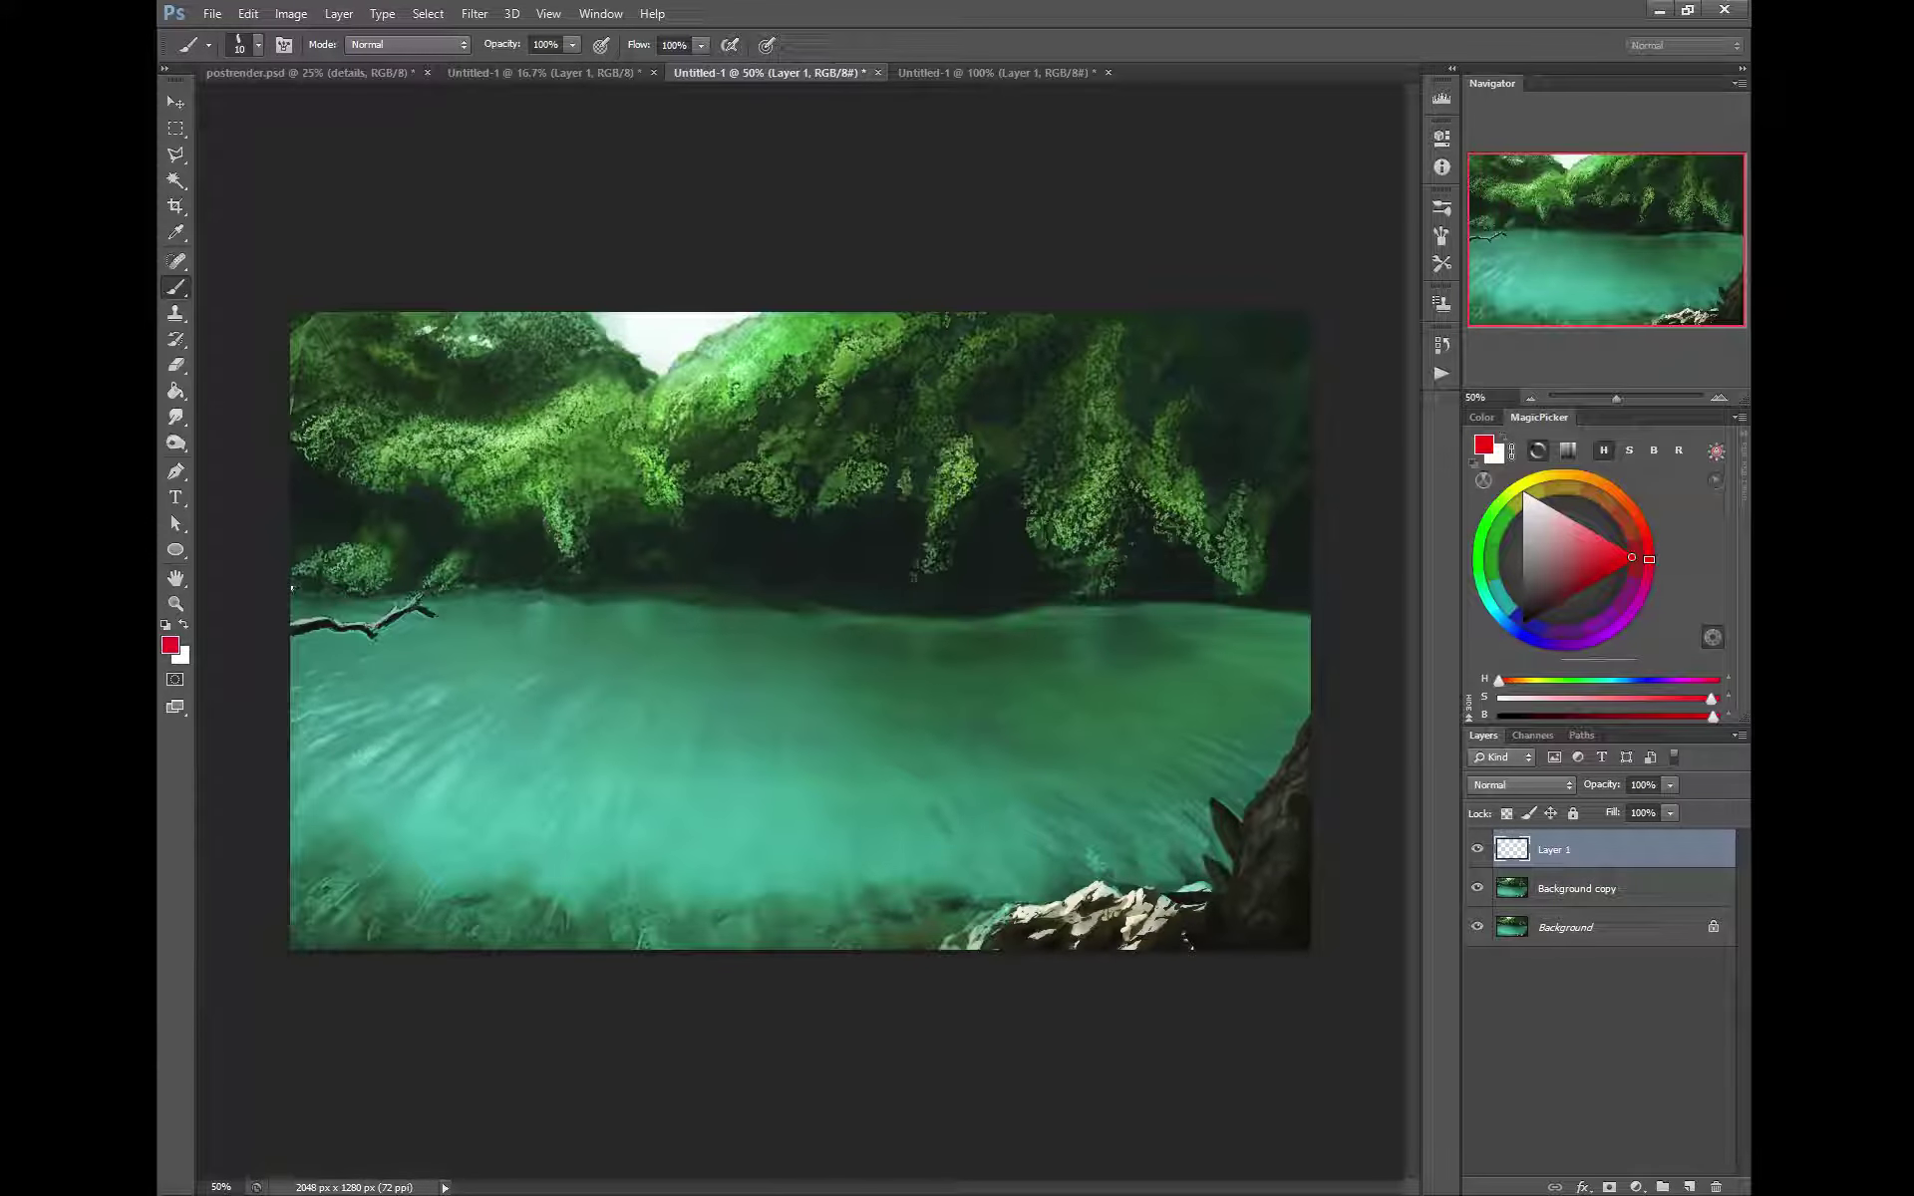
mouse_move(291, 588)
left_mouse_down()
mouse_move(1295, 636)
mouse_move(1314, 588)
left_mouse_up()
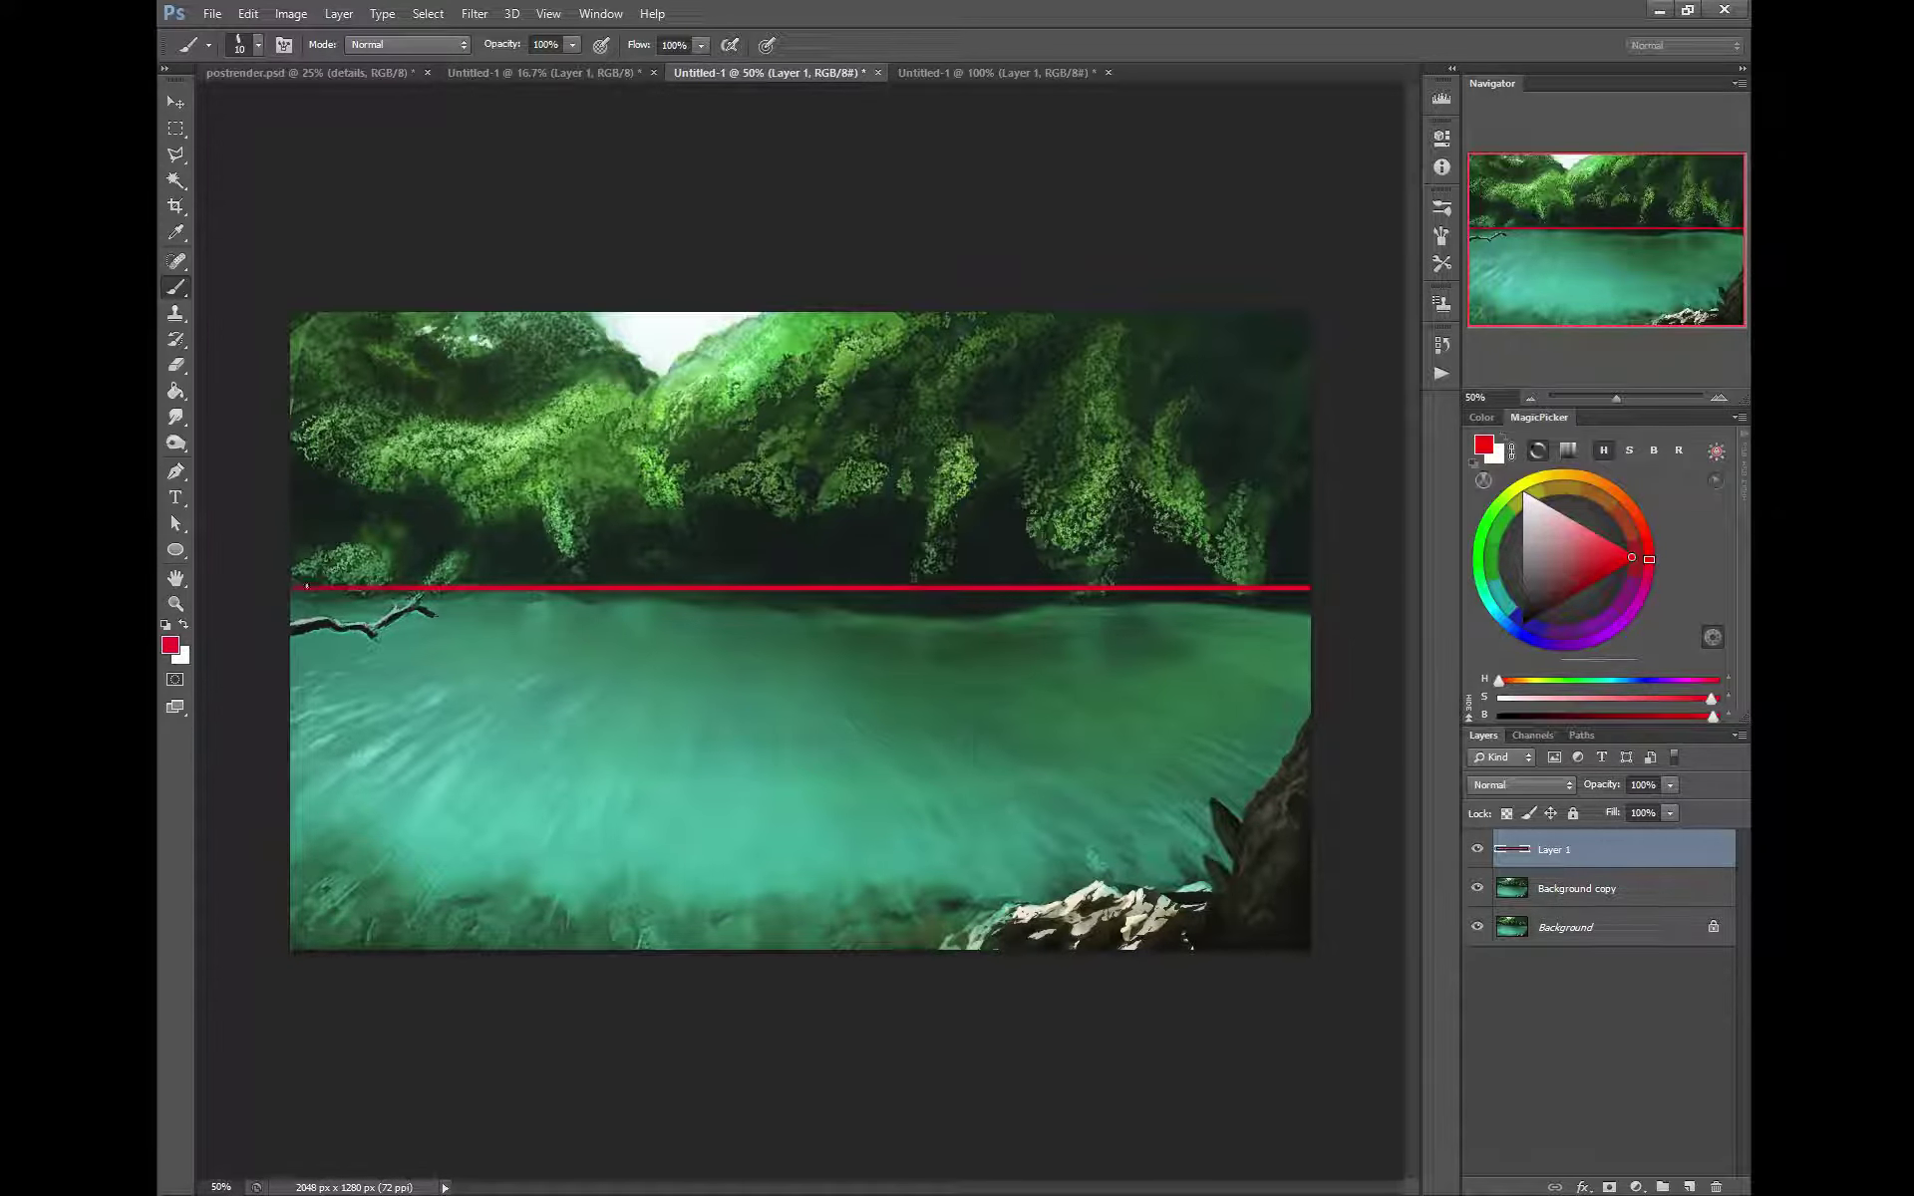
left_click(471, 580, "shift")
mouse_move(486, 586)
left_mouse_down()
mouse_move(590, 577)
mouse_move(691, 604)
mouse_move(768, 578)
mouse_move(815, 604)
mouse_move(903, 590)
left_mouse_up()
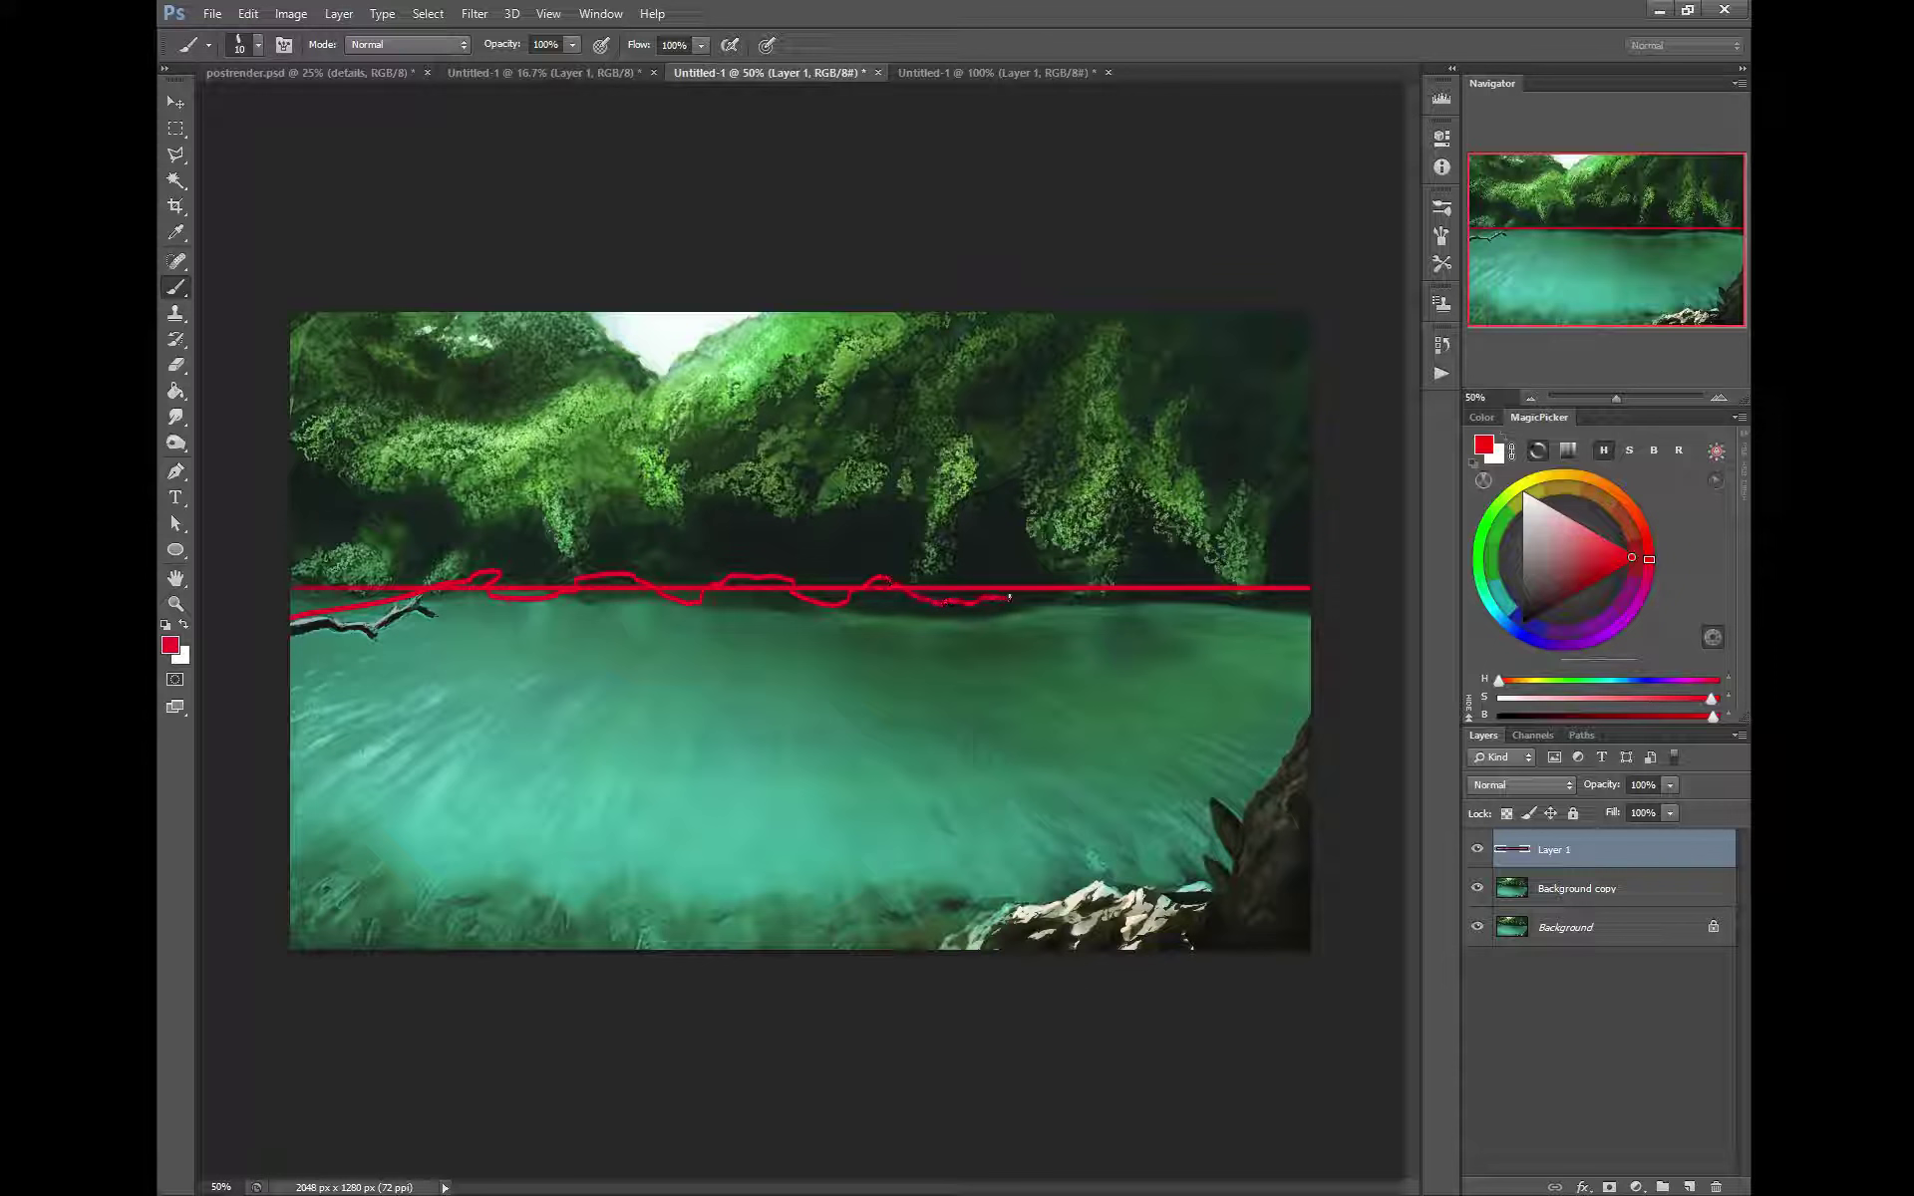
left_click_drag(1100, 593, 1210, 591)
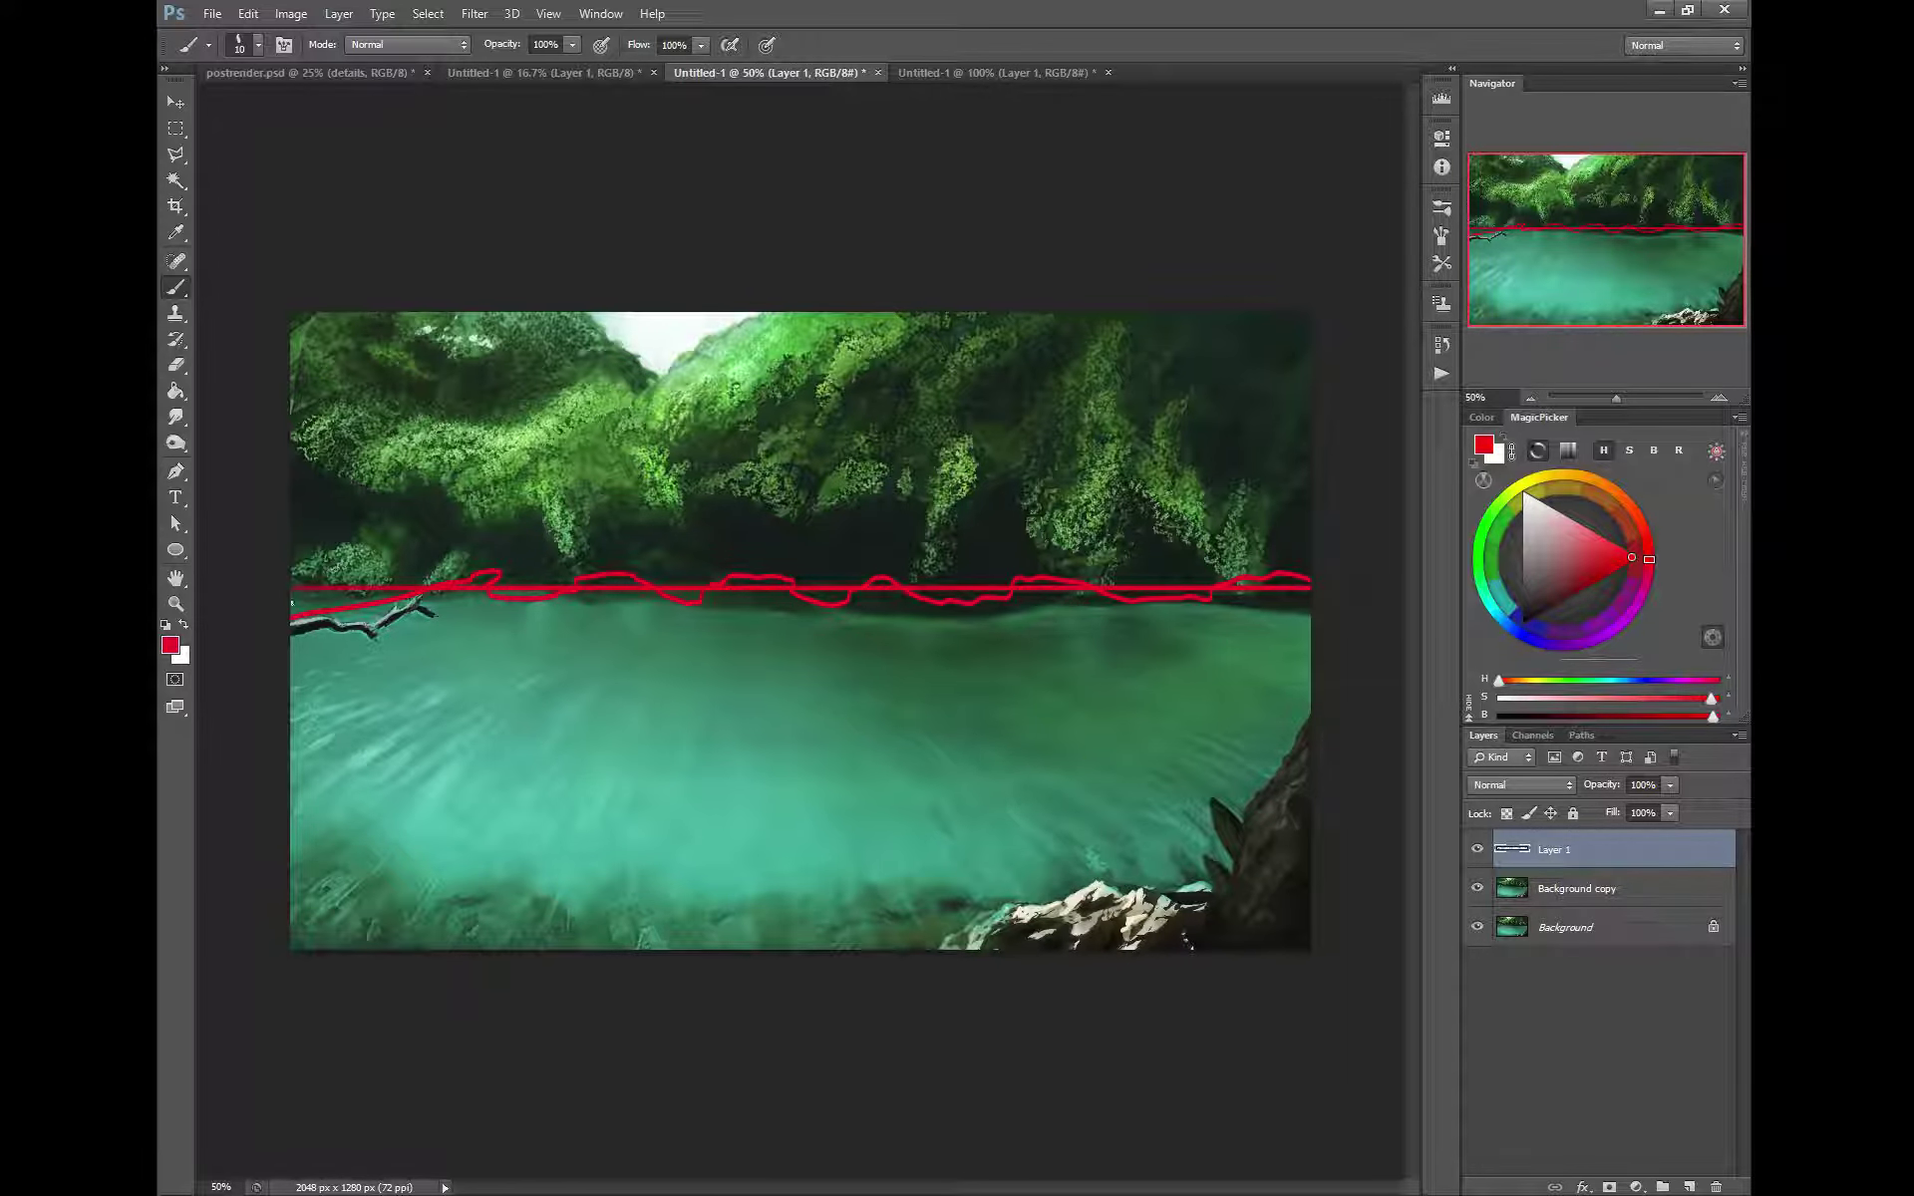
left_click_drag(292, 602, 1310, 602)
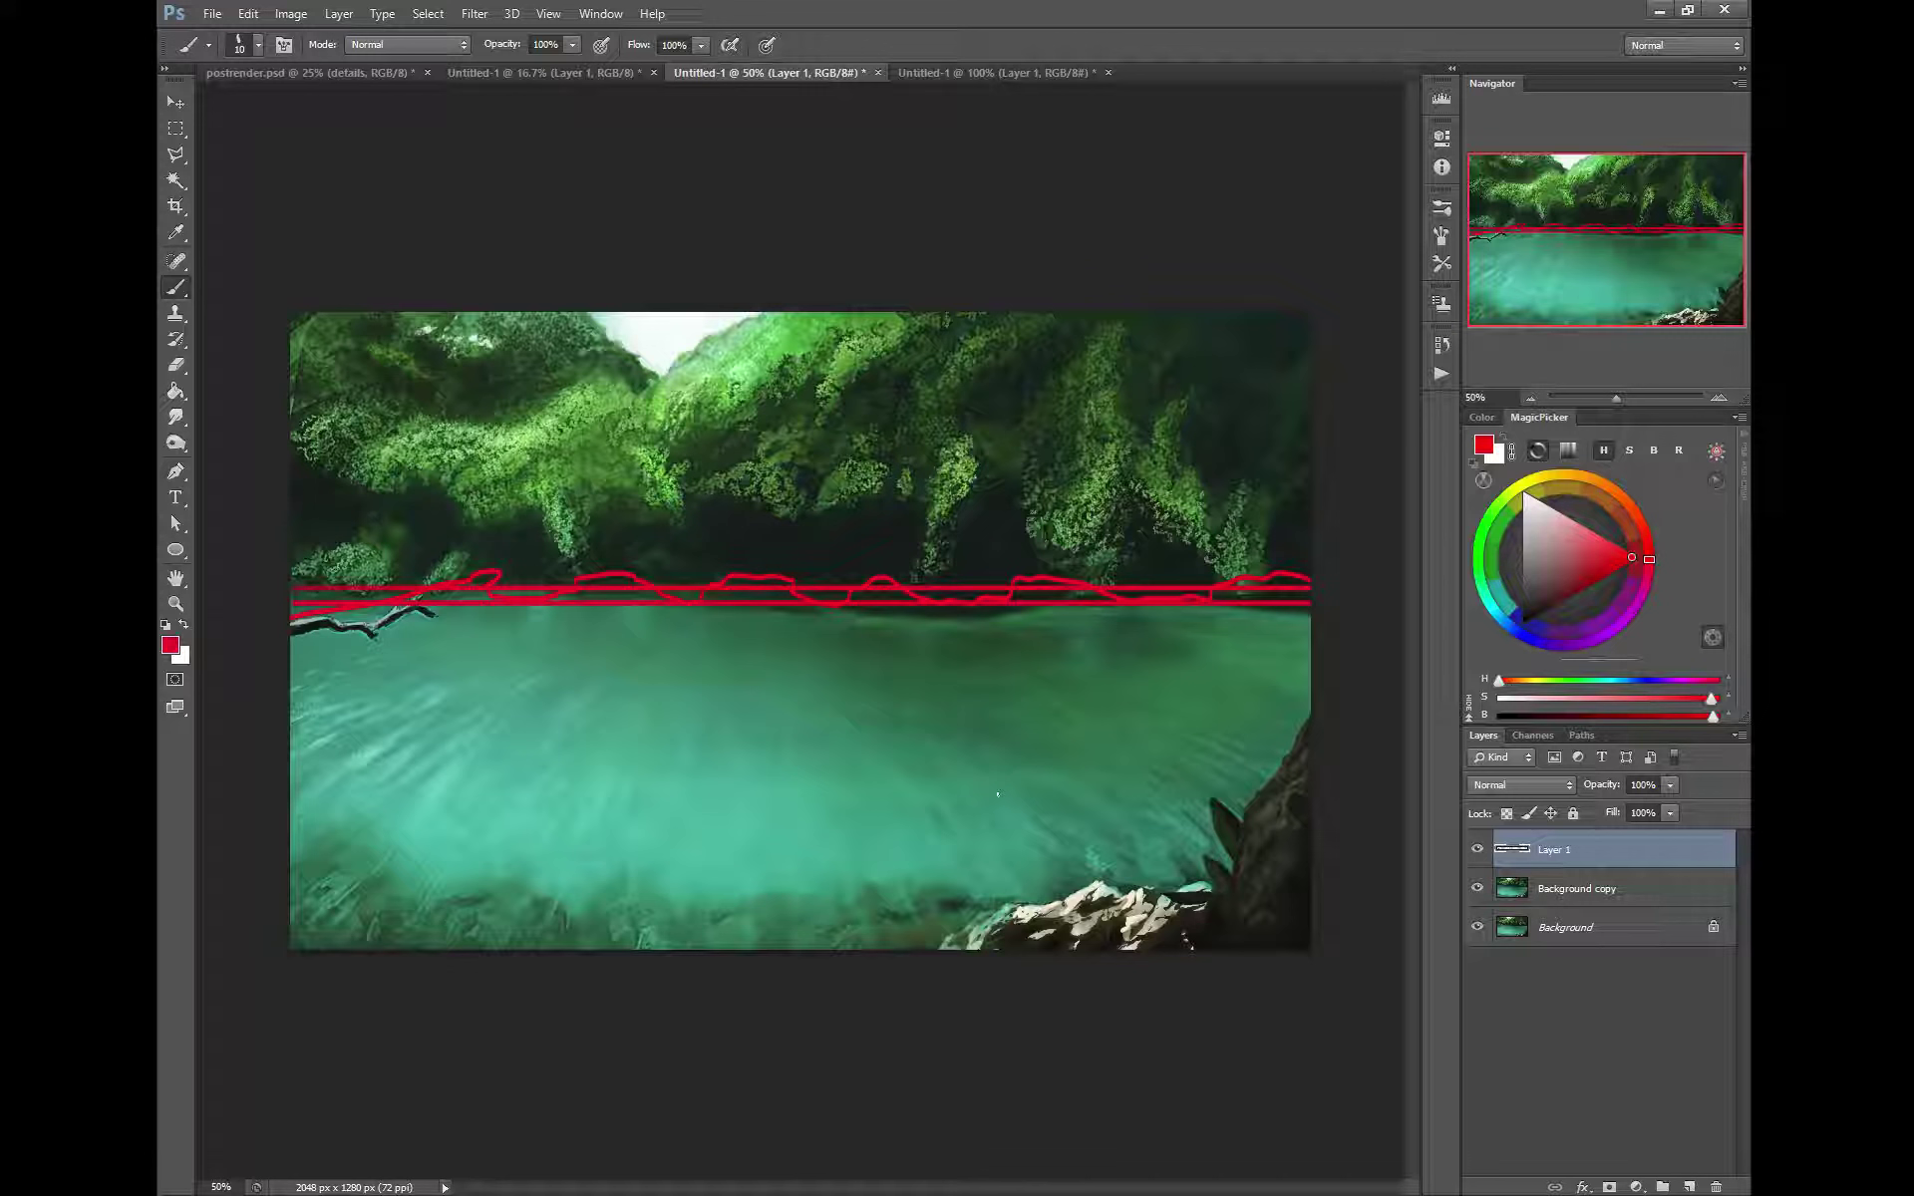
Hide the layer with the red lines and add a new empty layer directly beneath it
left_click(1477, 850)
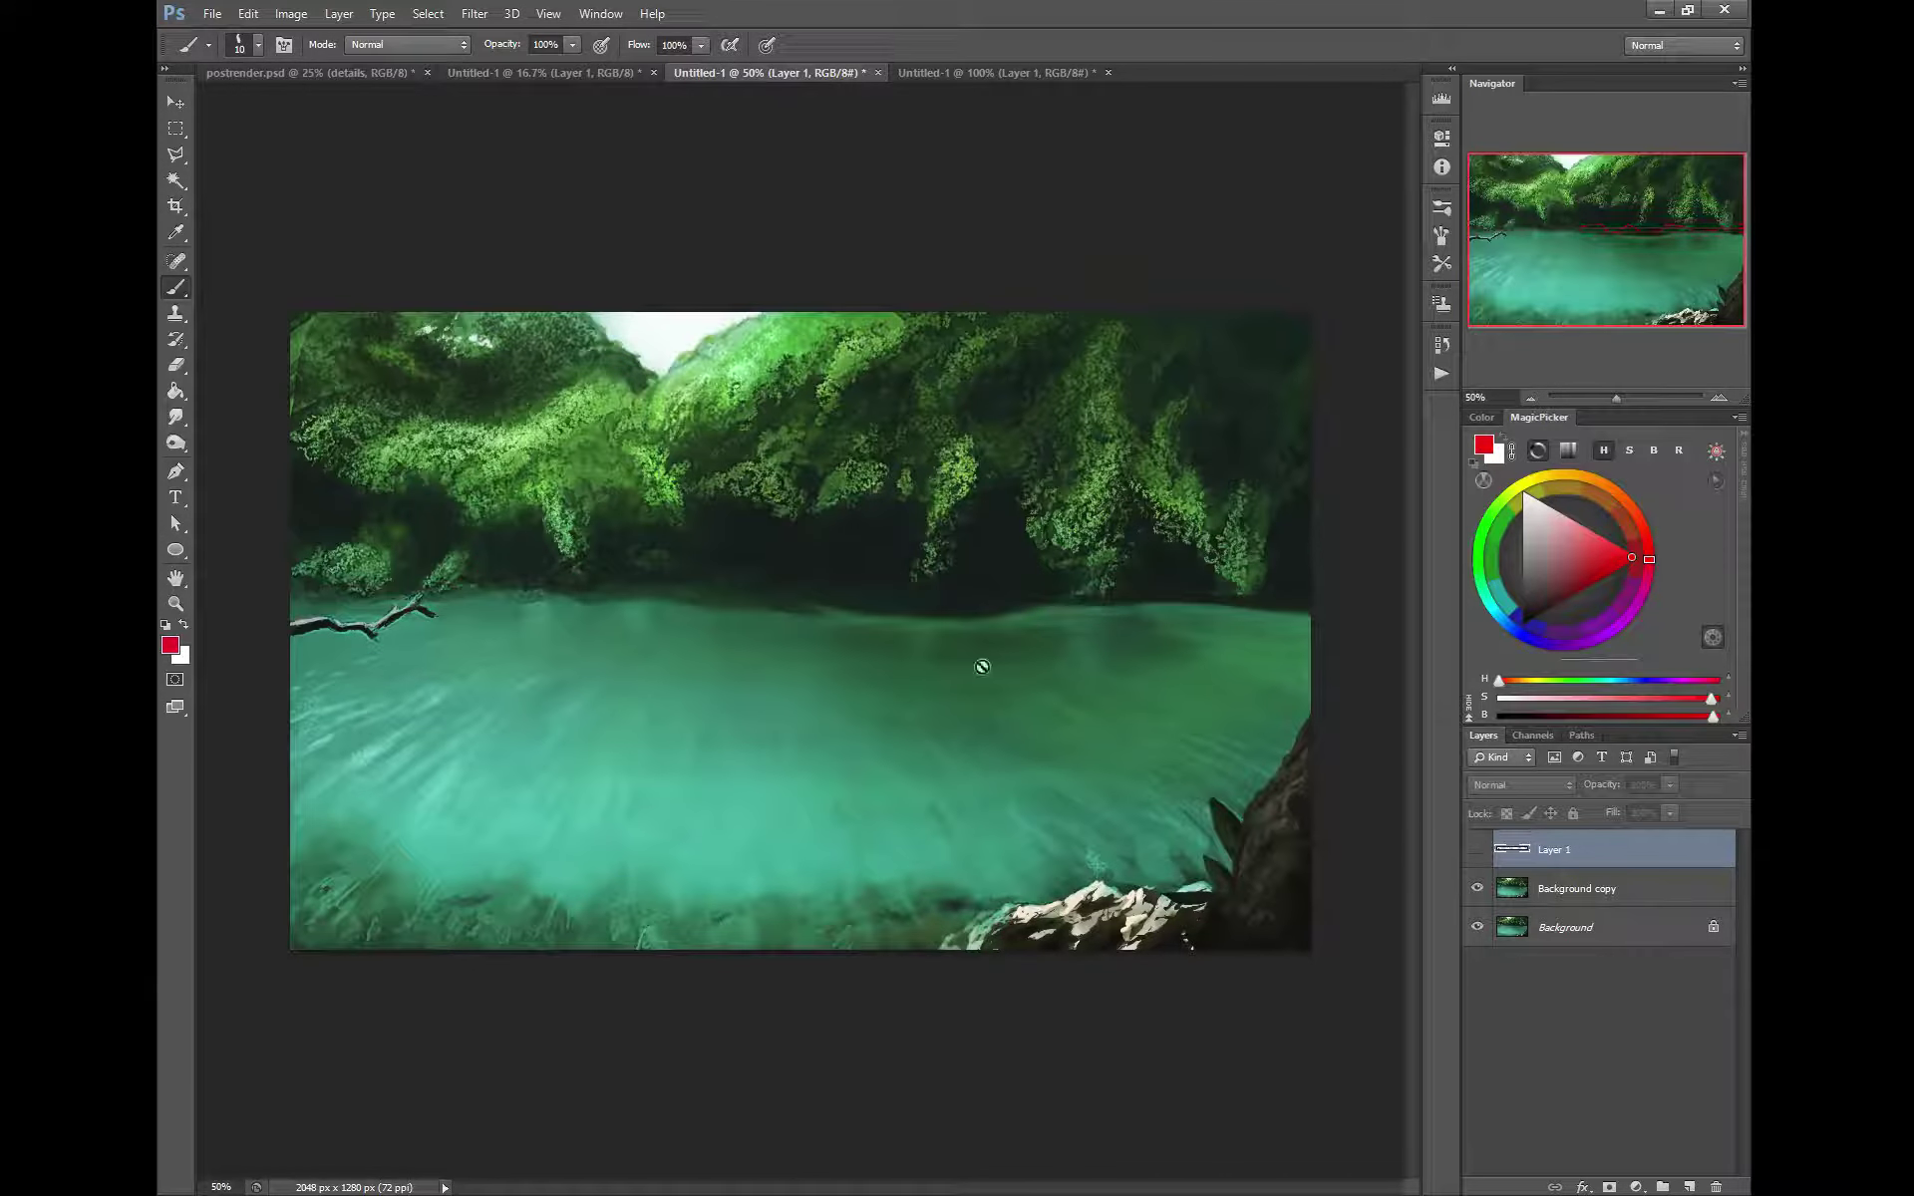
right_click(906, 636)
left_click(899, 748)
left_click(890, 658)
left_click(912, 337)
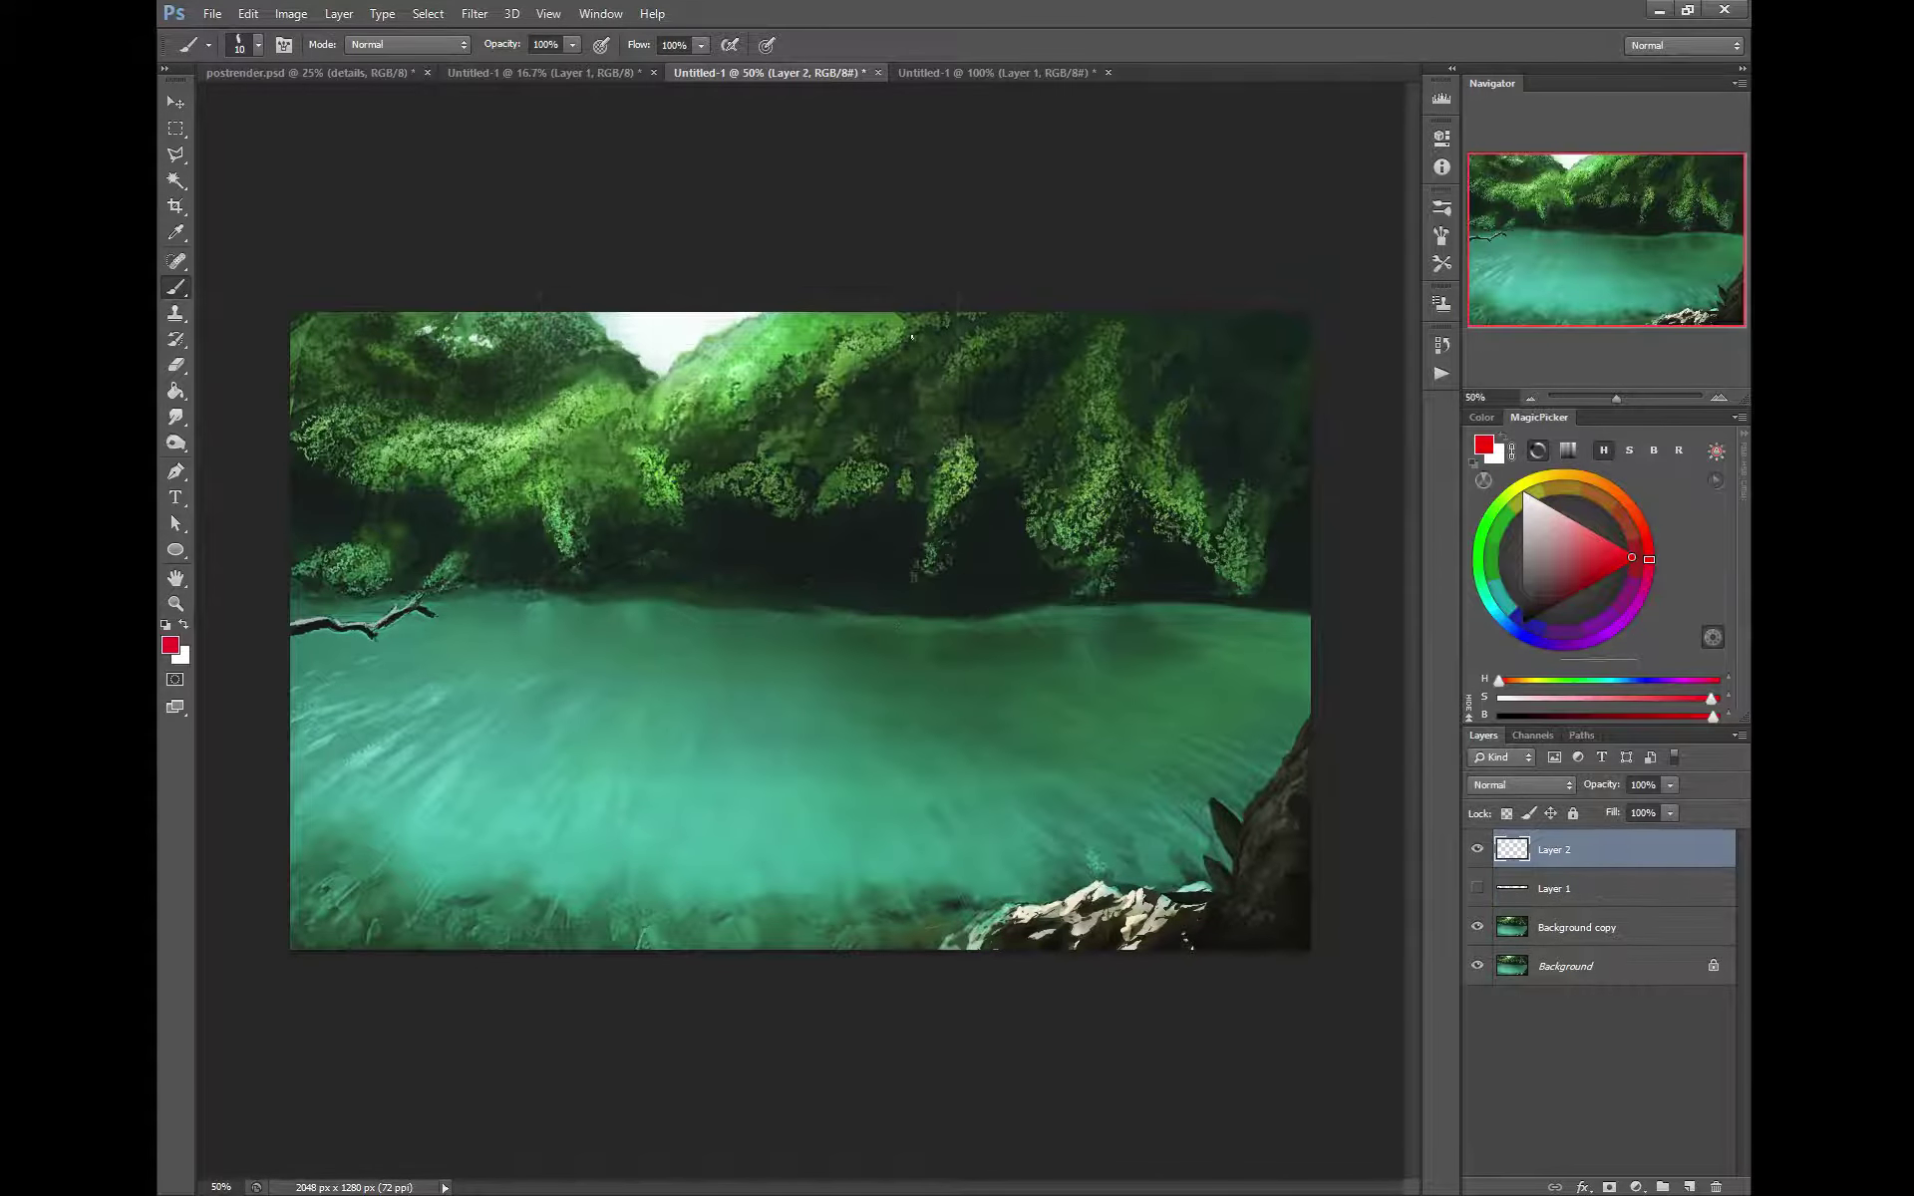
left_click_drag(1511, 849, 1511, 894)
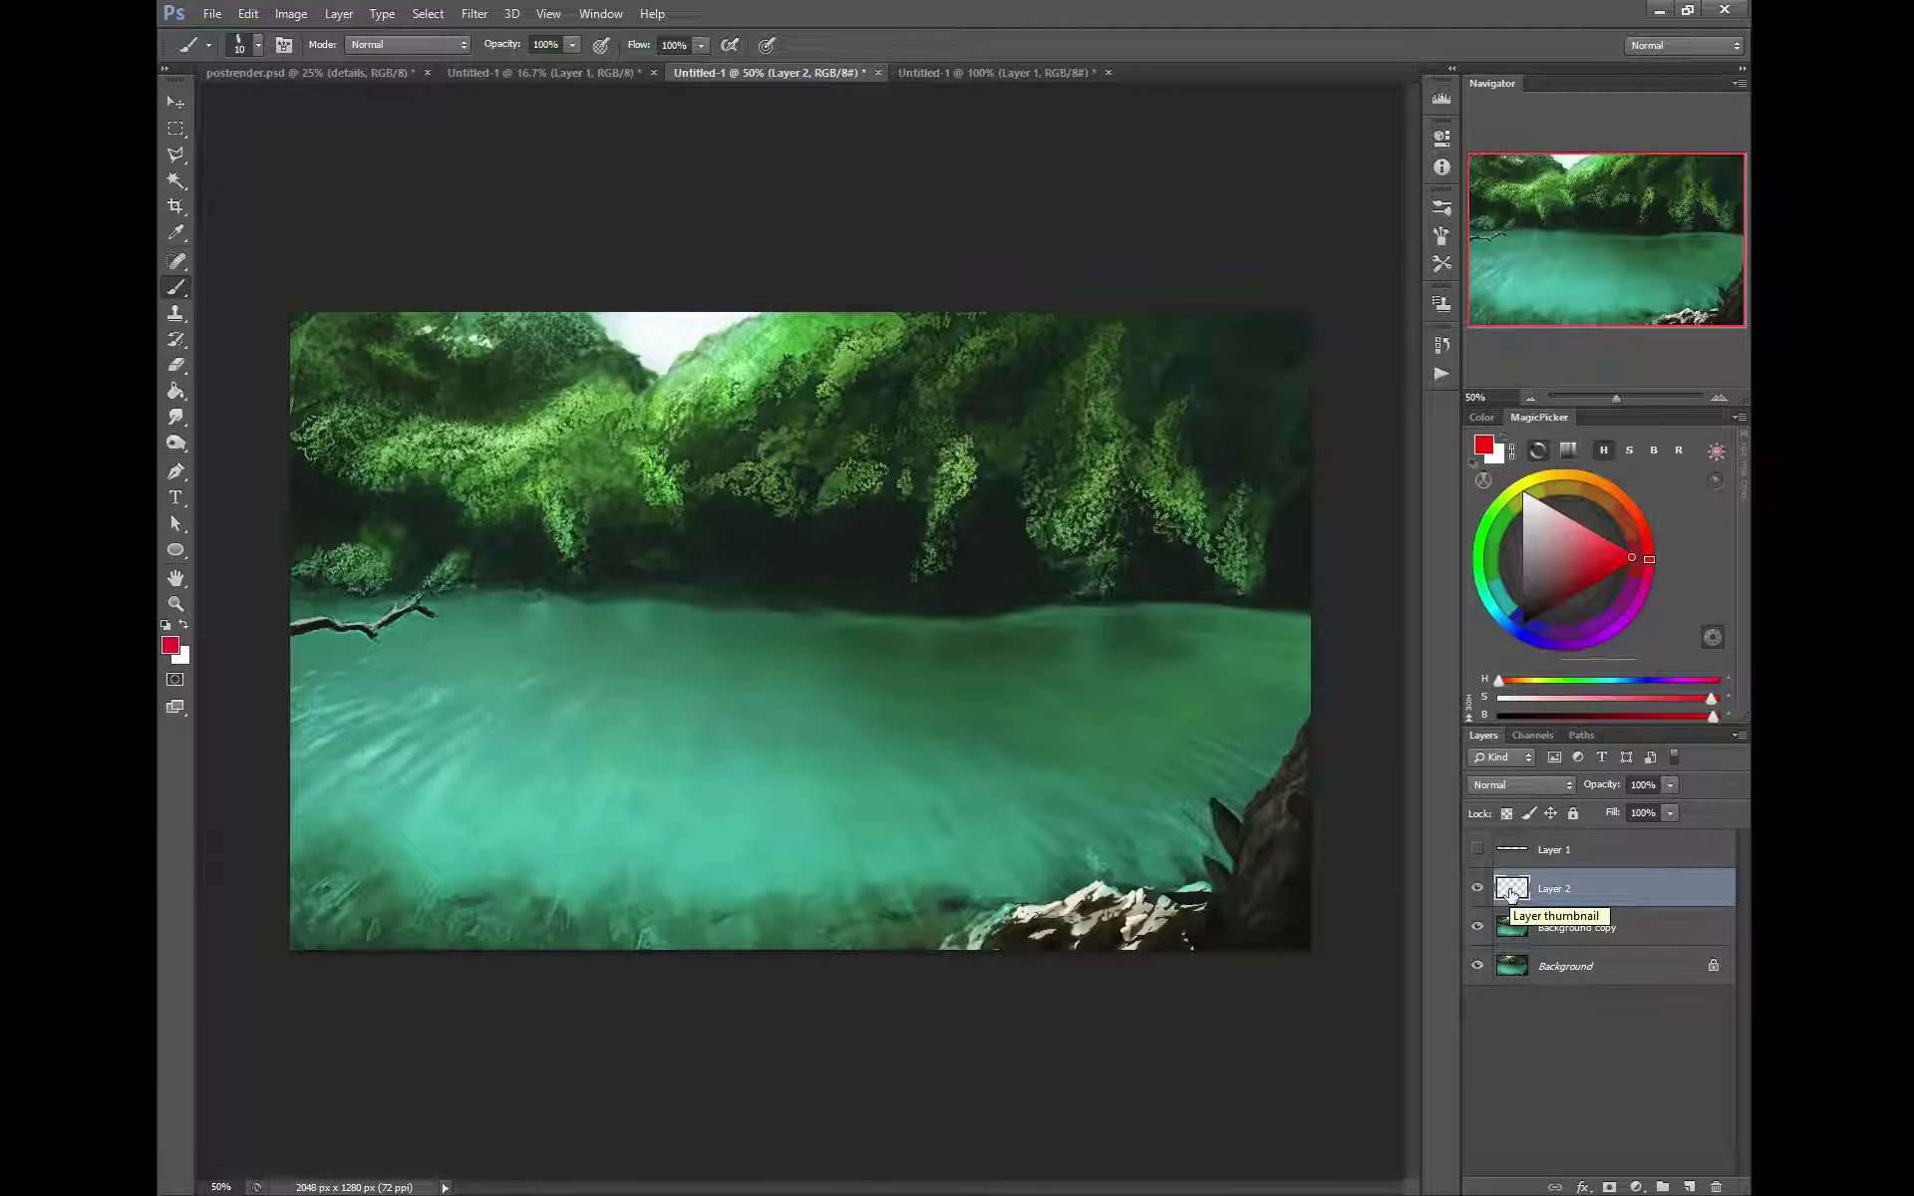
left_click(1009, 593, "alt")
key("bracketright")
key("bracketright")
key("bracketright")
key("bracketright")
key("bracketright")
key("bracketright")
key("bracketright")
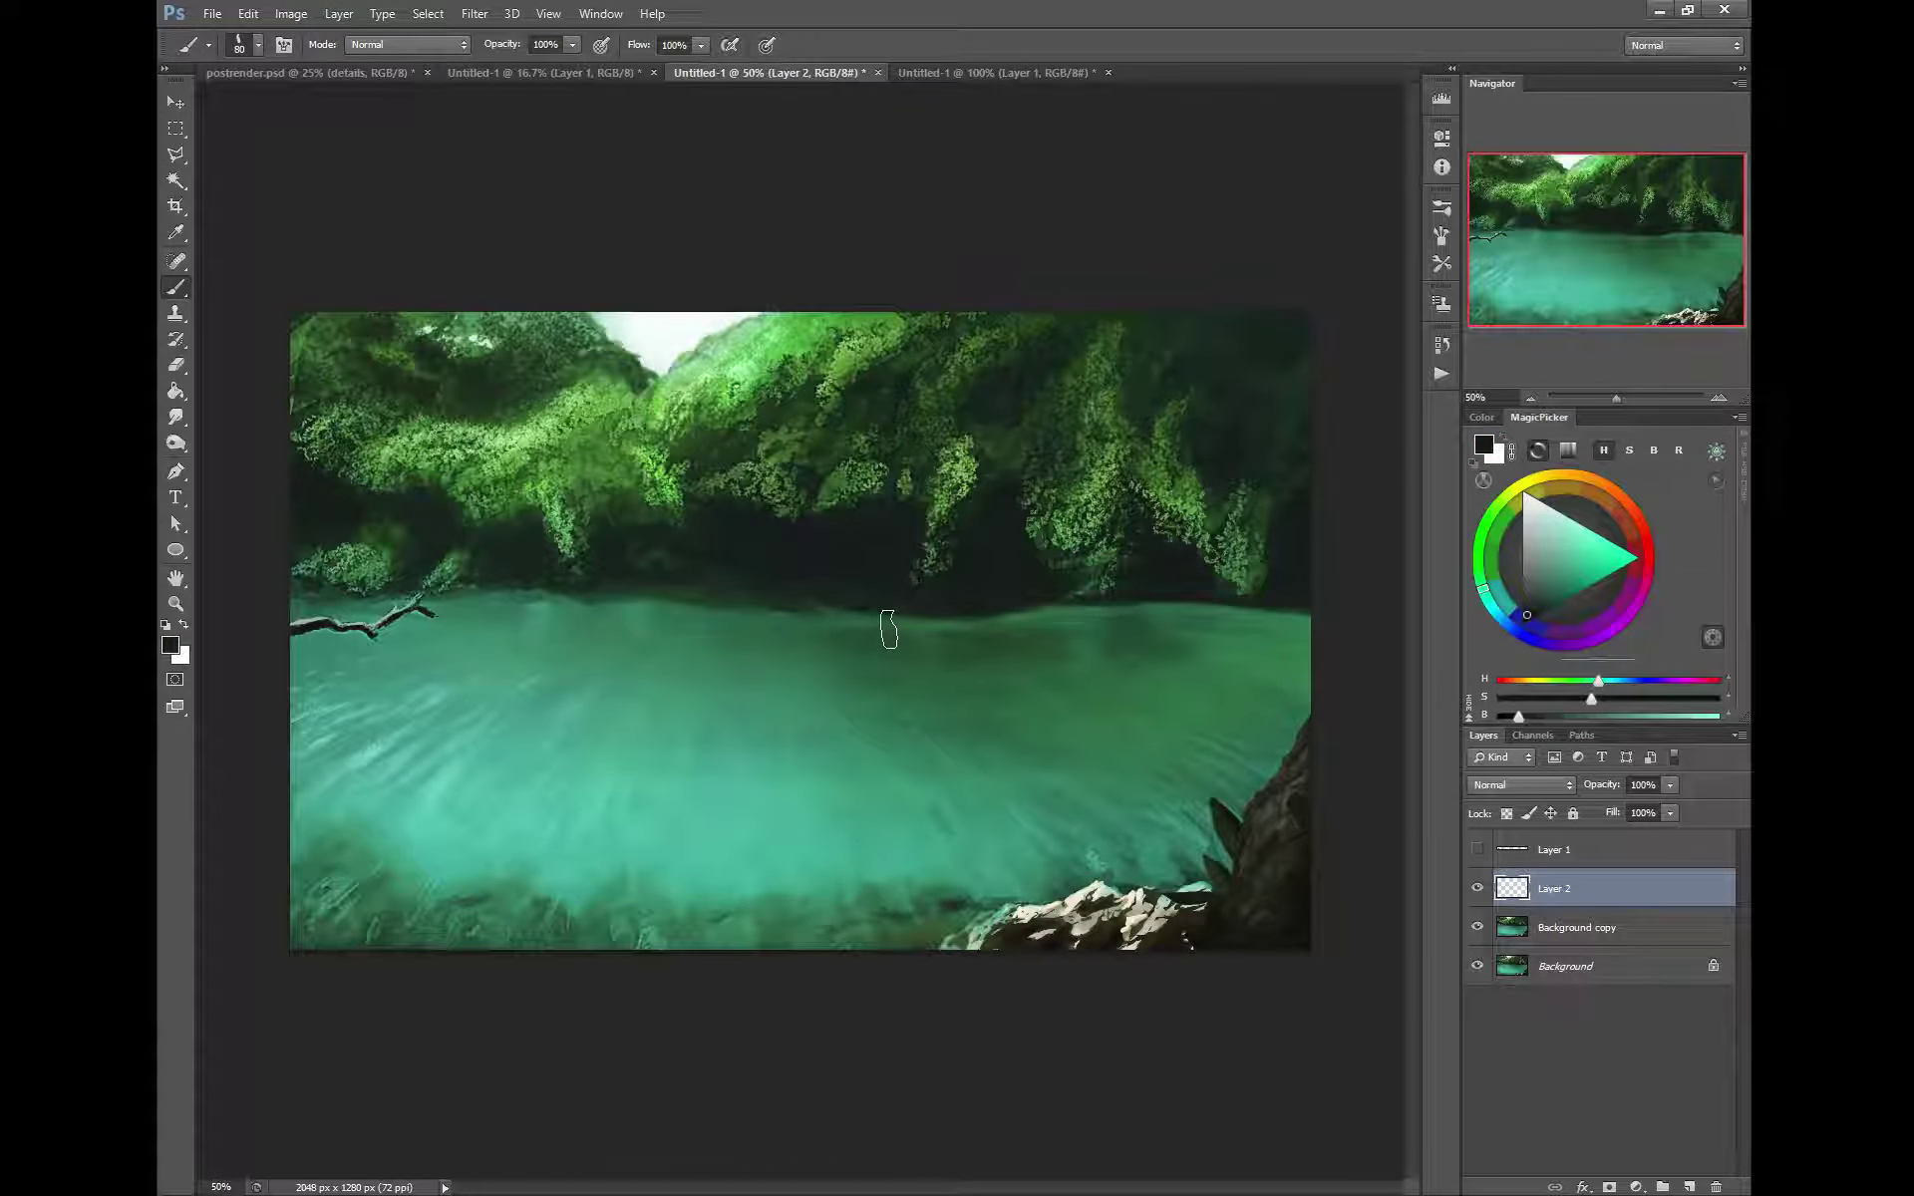
Select the right part of the far shoreline and the adjoining water with a freehand Lasso outline
left_click(176, 158)
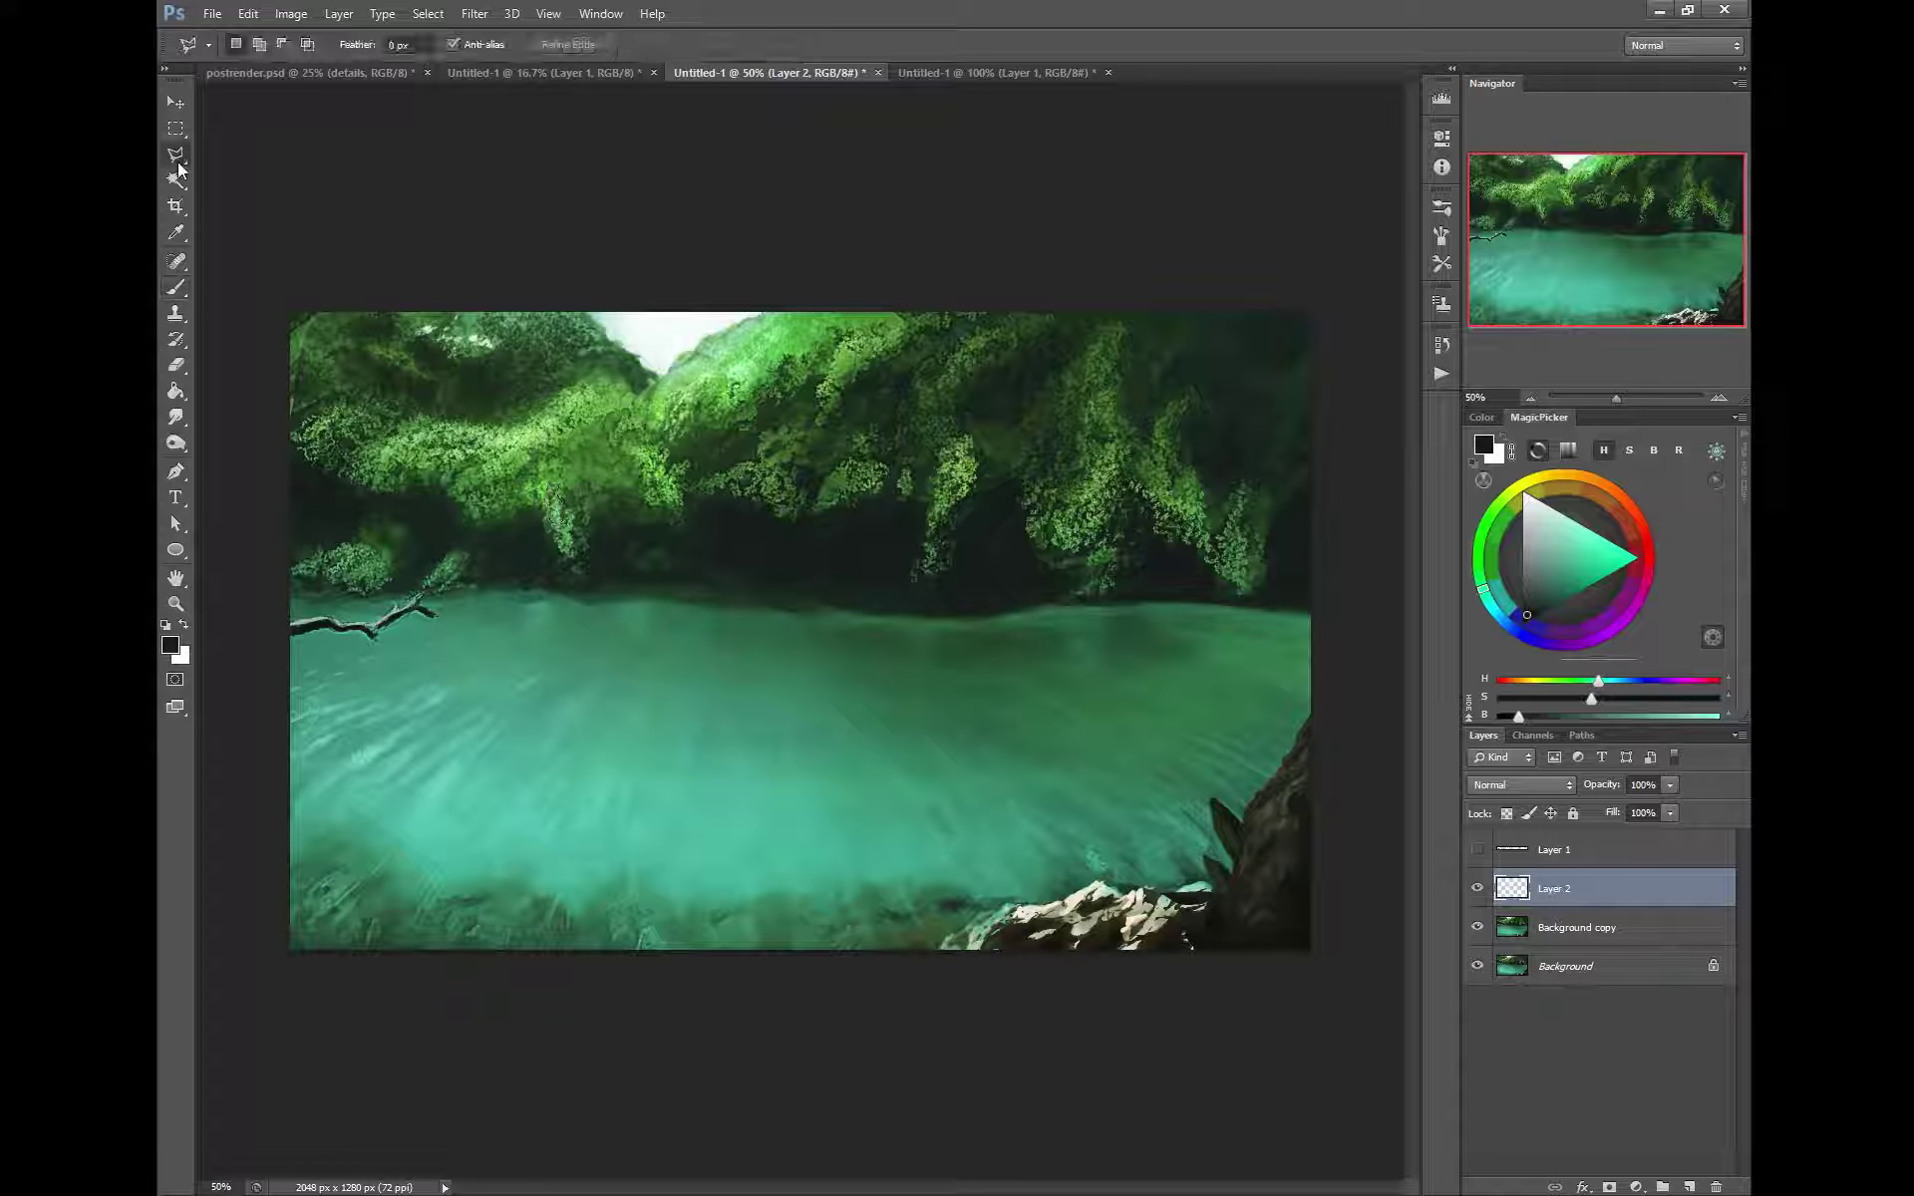
left_click(177, 156)
left_click(229, 151)
mouse_move(868, 588)
left_mouse_down()
mouse_move(817, 628)
mouse_move(1047, 691)
mouse_move(1337, 649)
mouse_move(1164, 595)
mouse_move(877, 584)
left_mouse_up()
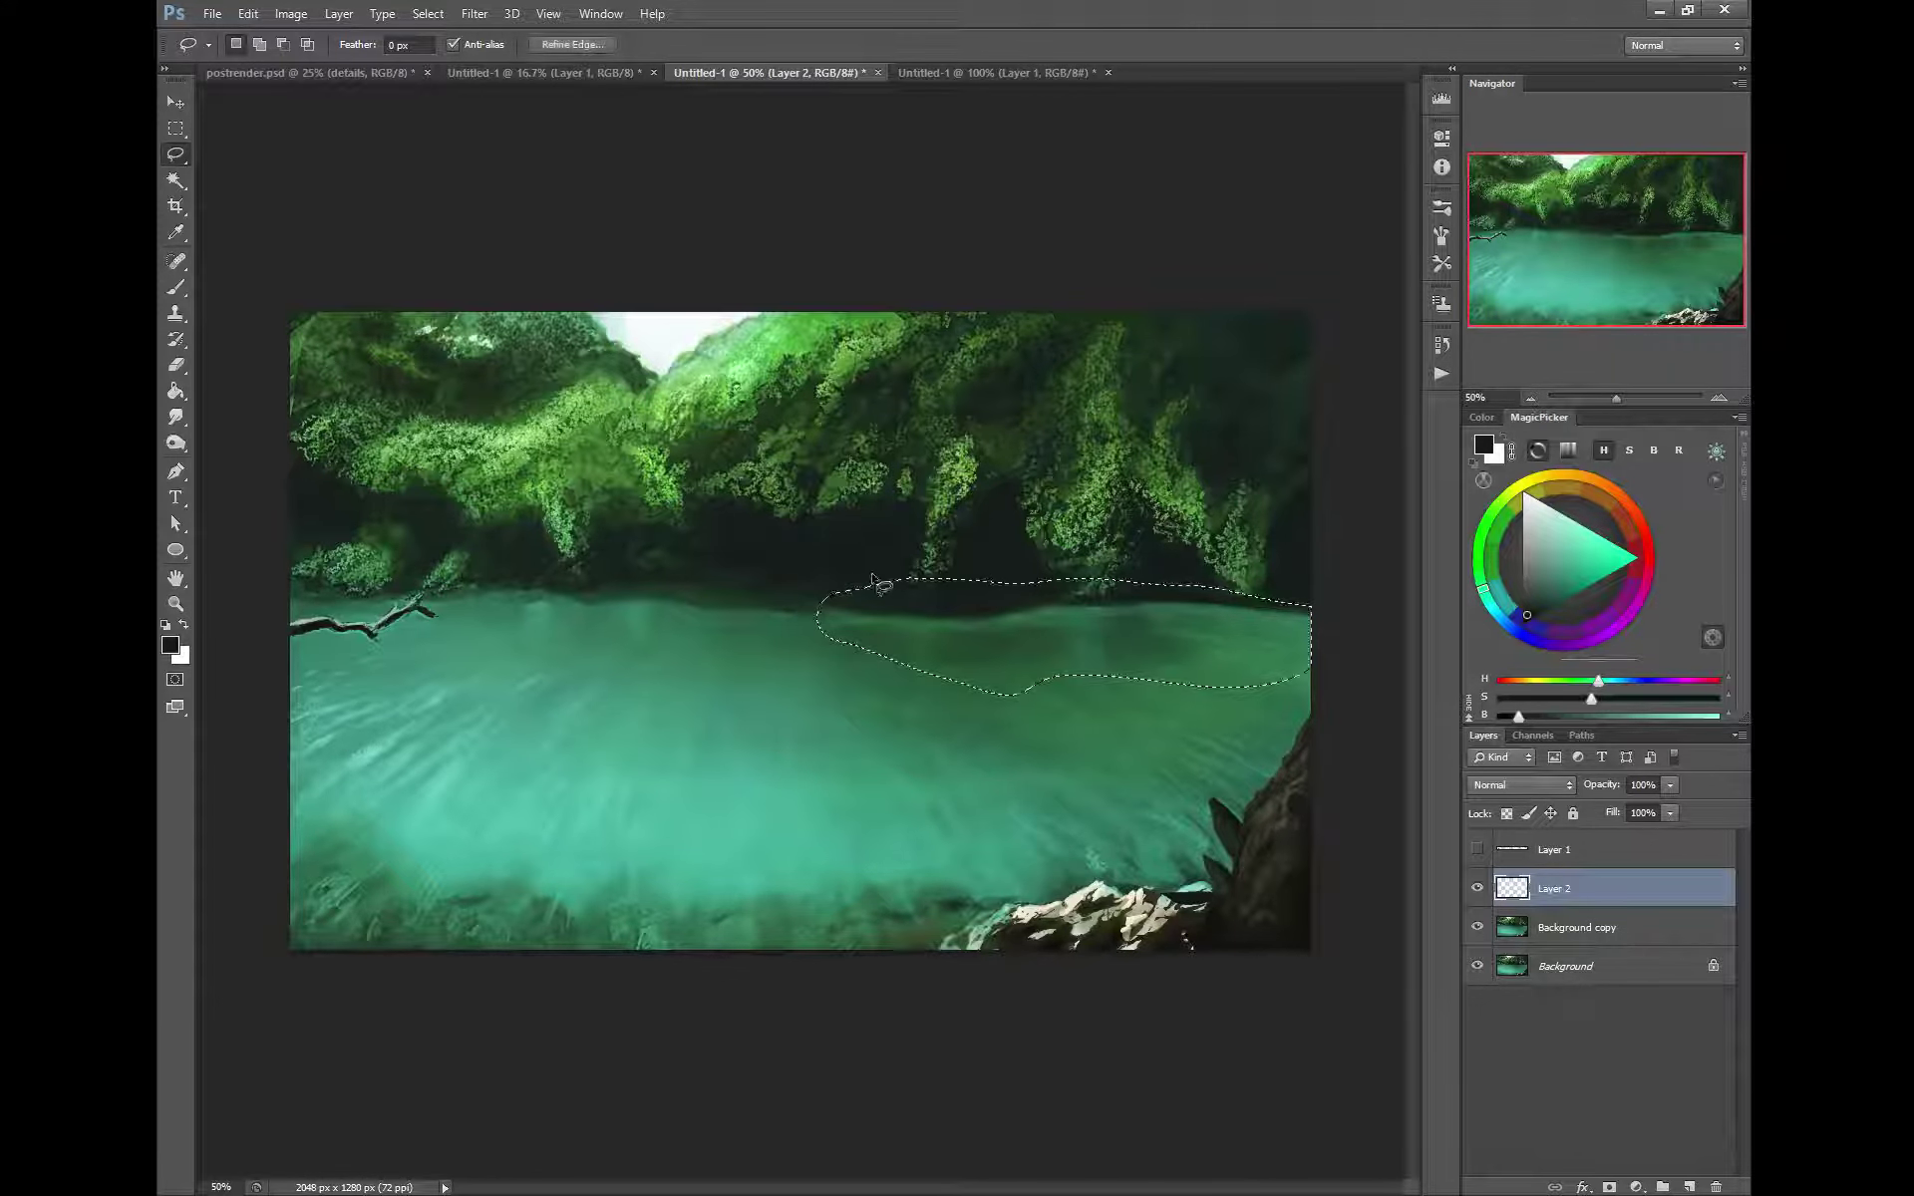
Shift the selected shoreline patch down and slightly right on the Background copy layer, and clear the selection
left_click(959, 643, "ctrl")
left_click(960, 448)
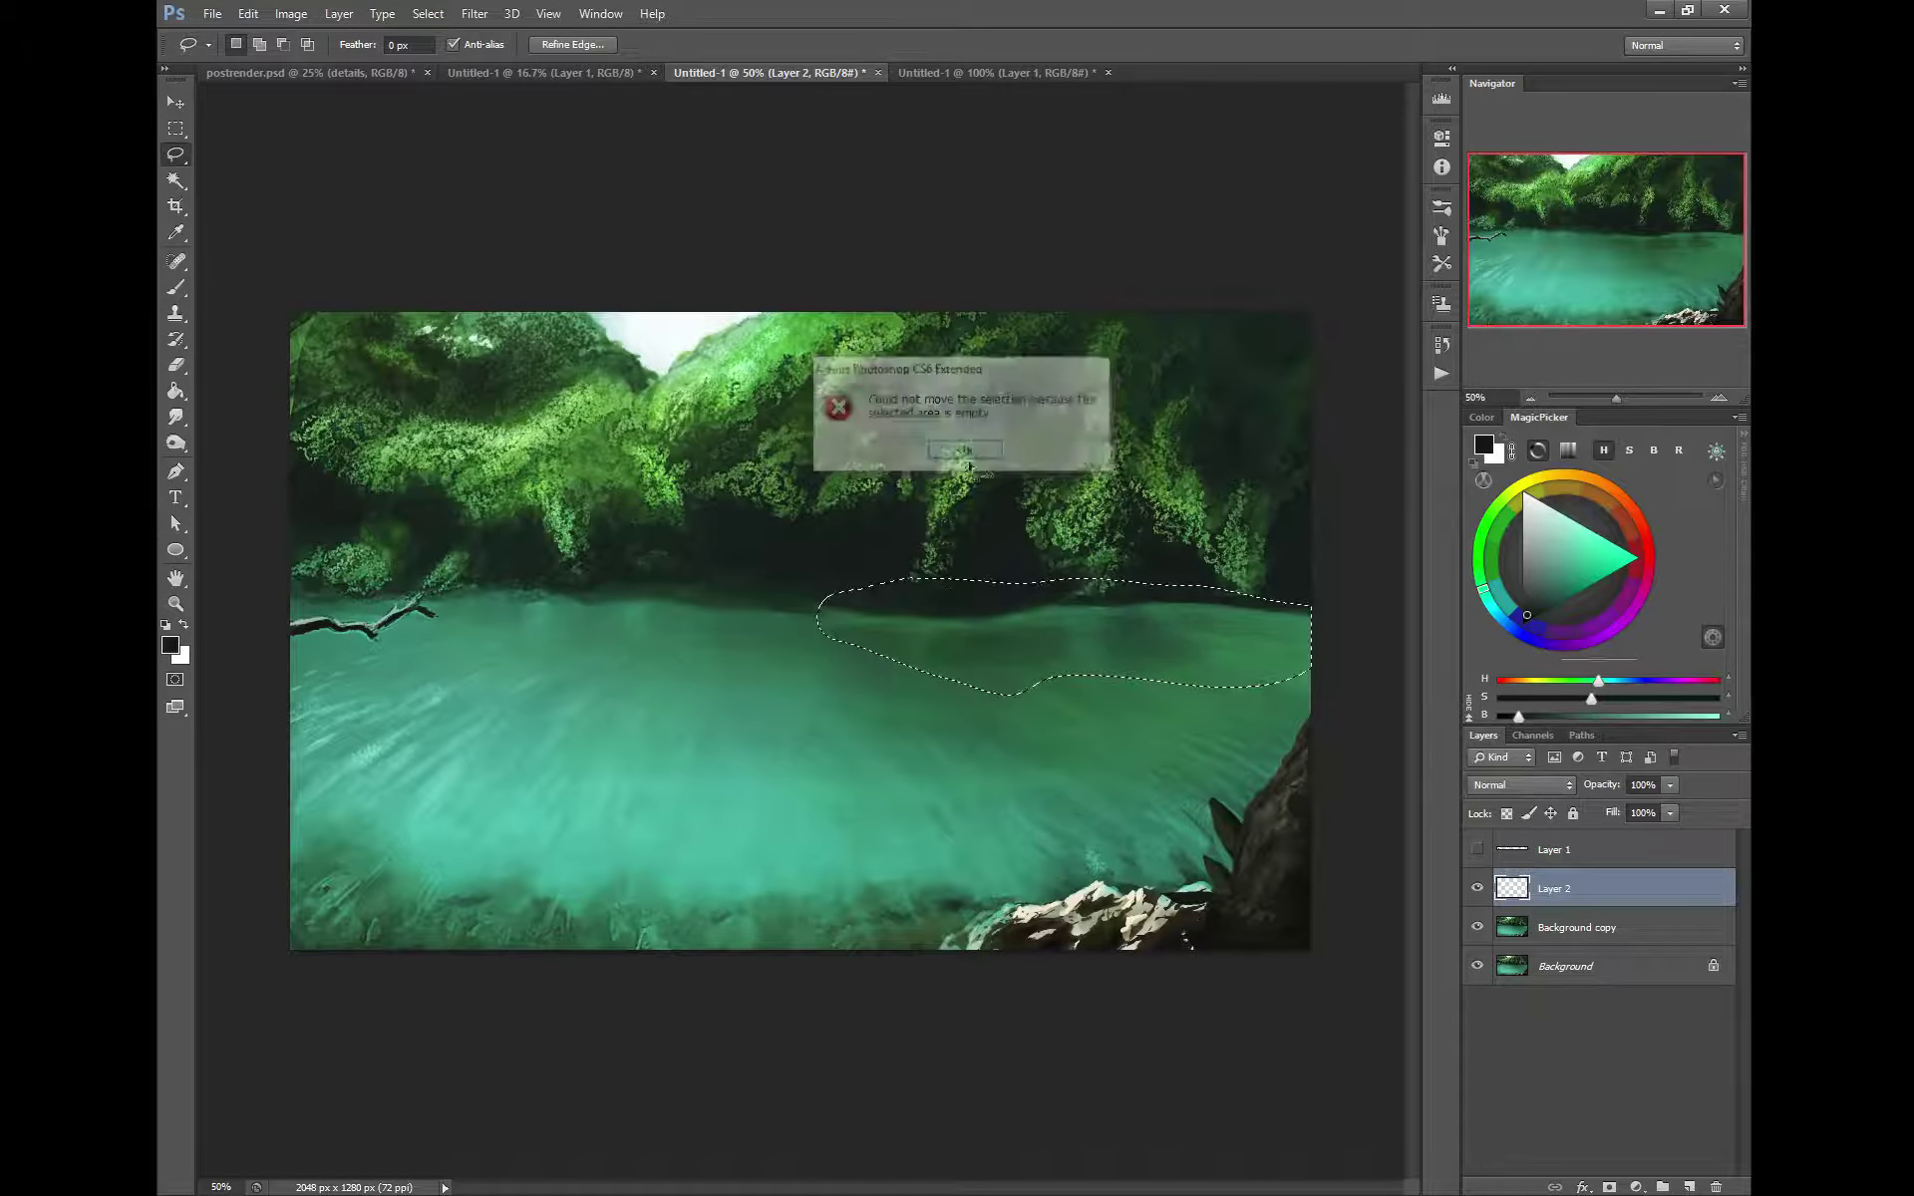
left_click_drag(942, 632, 981, 687, "ctrl")
right_click(901, 692)
left_click(826, 652)
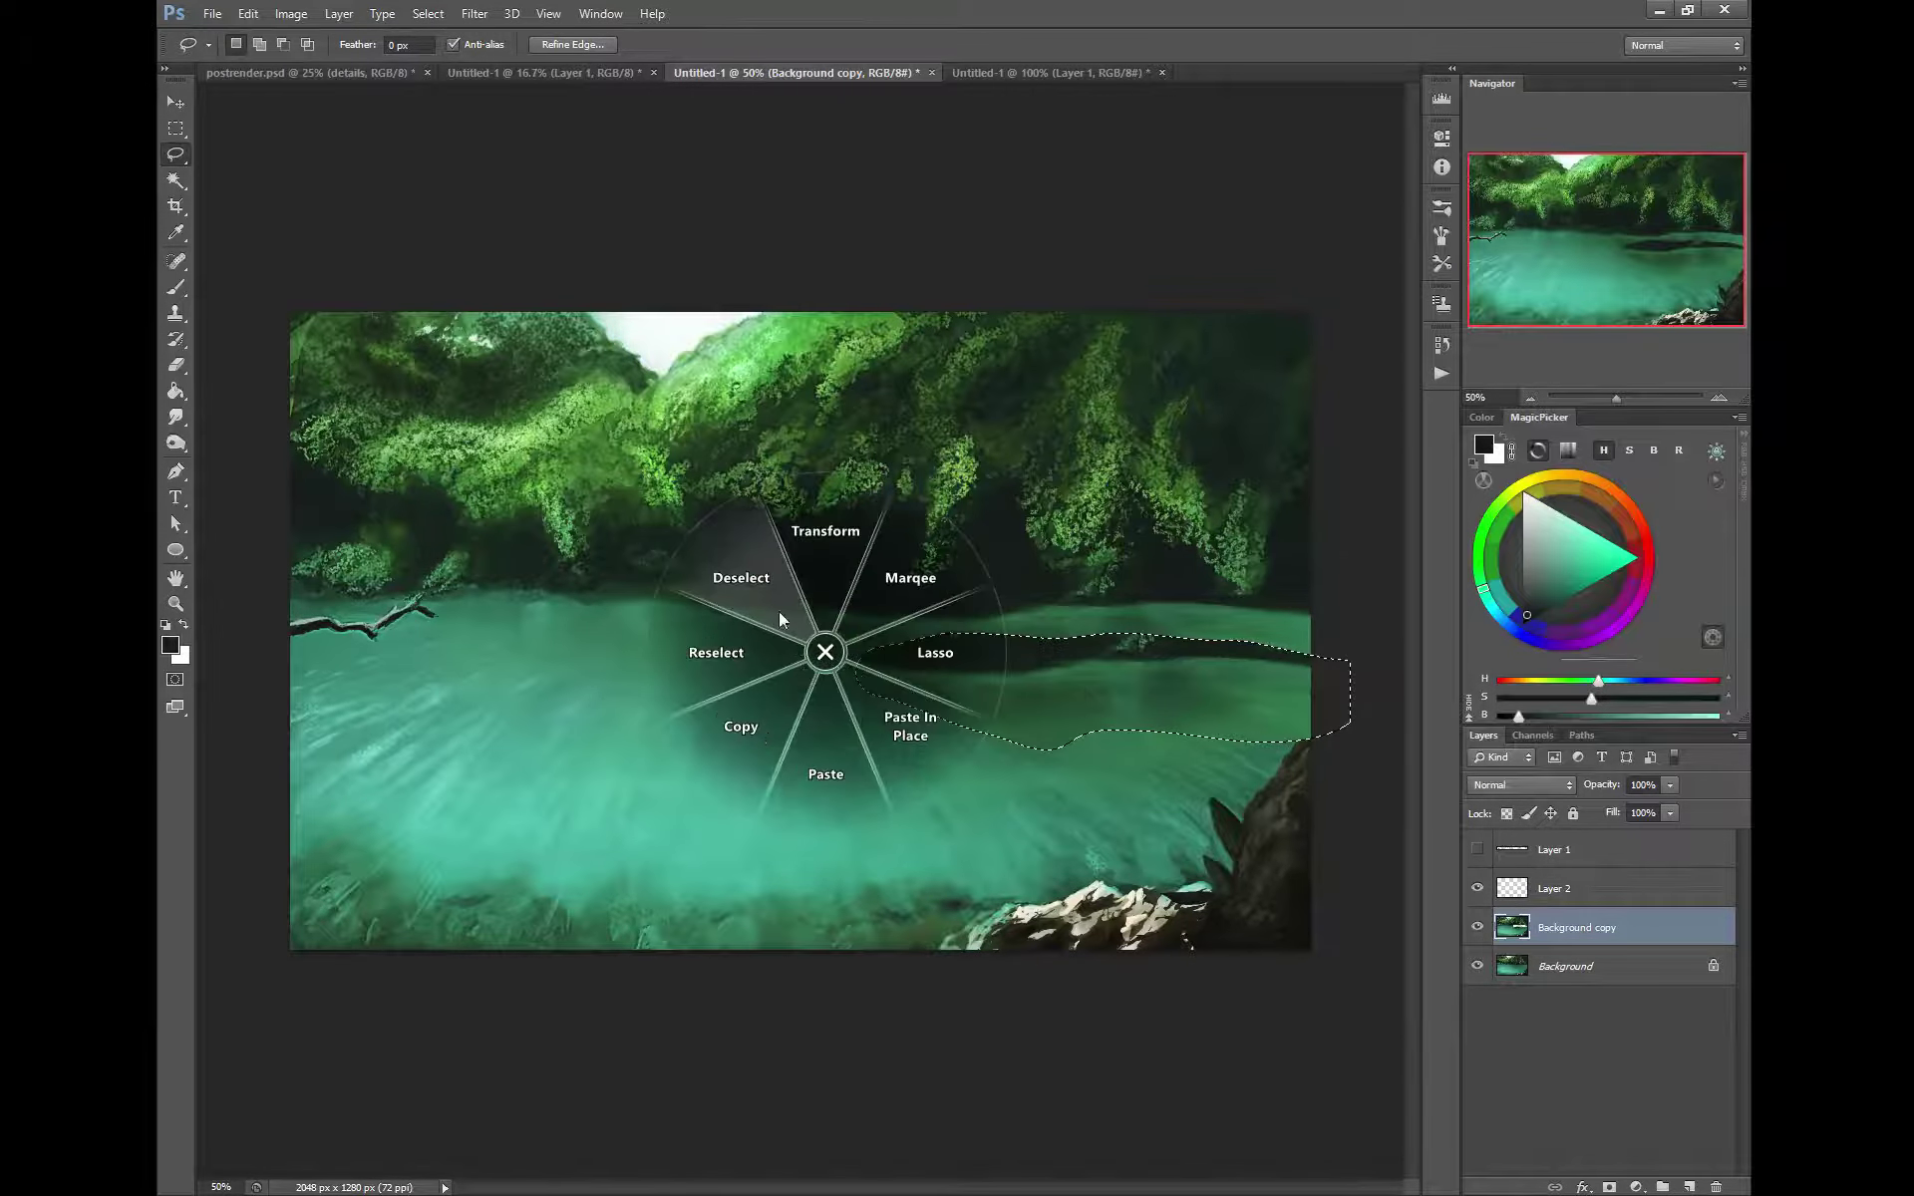
left_click(780, 613)
right_click(871, 689)
left_click(824, 635)
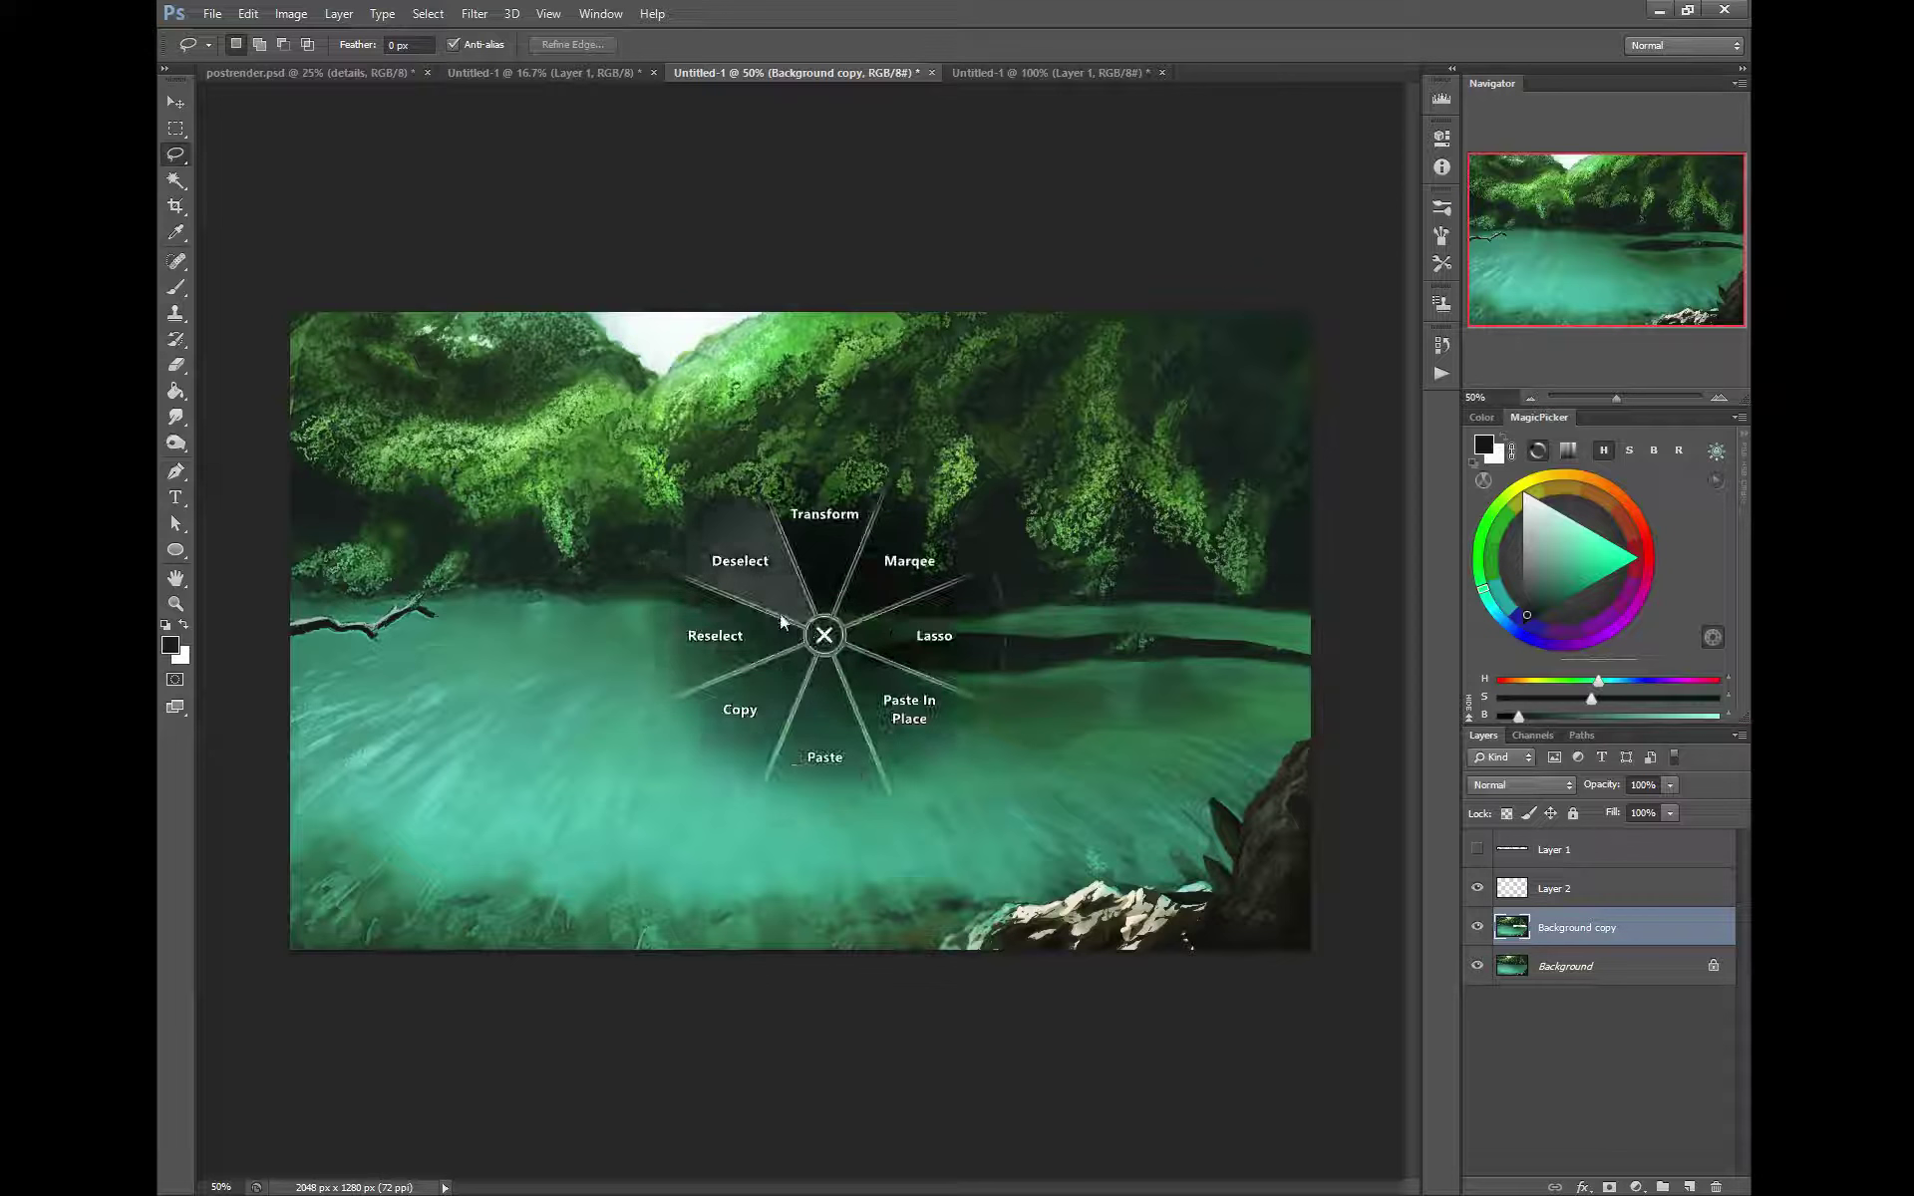
left_click(782, 621)
Paint sampled water greens below the shifted shoreline patch to blend its lower edge into the lake
key("b")
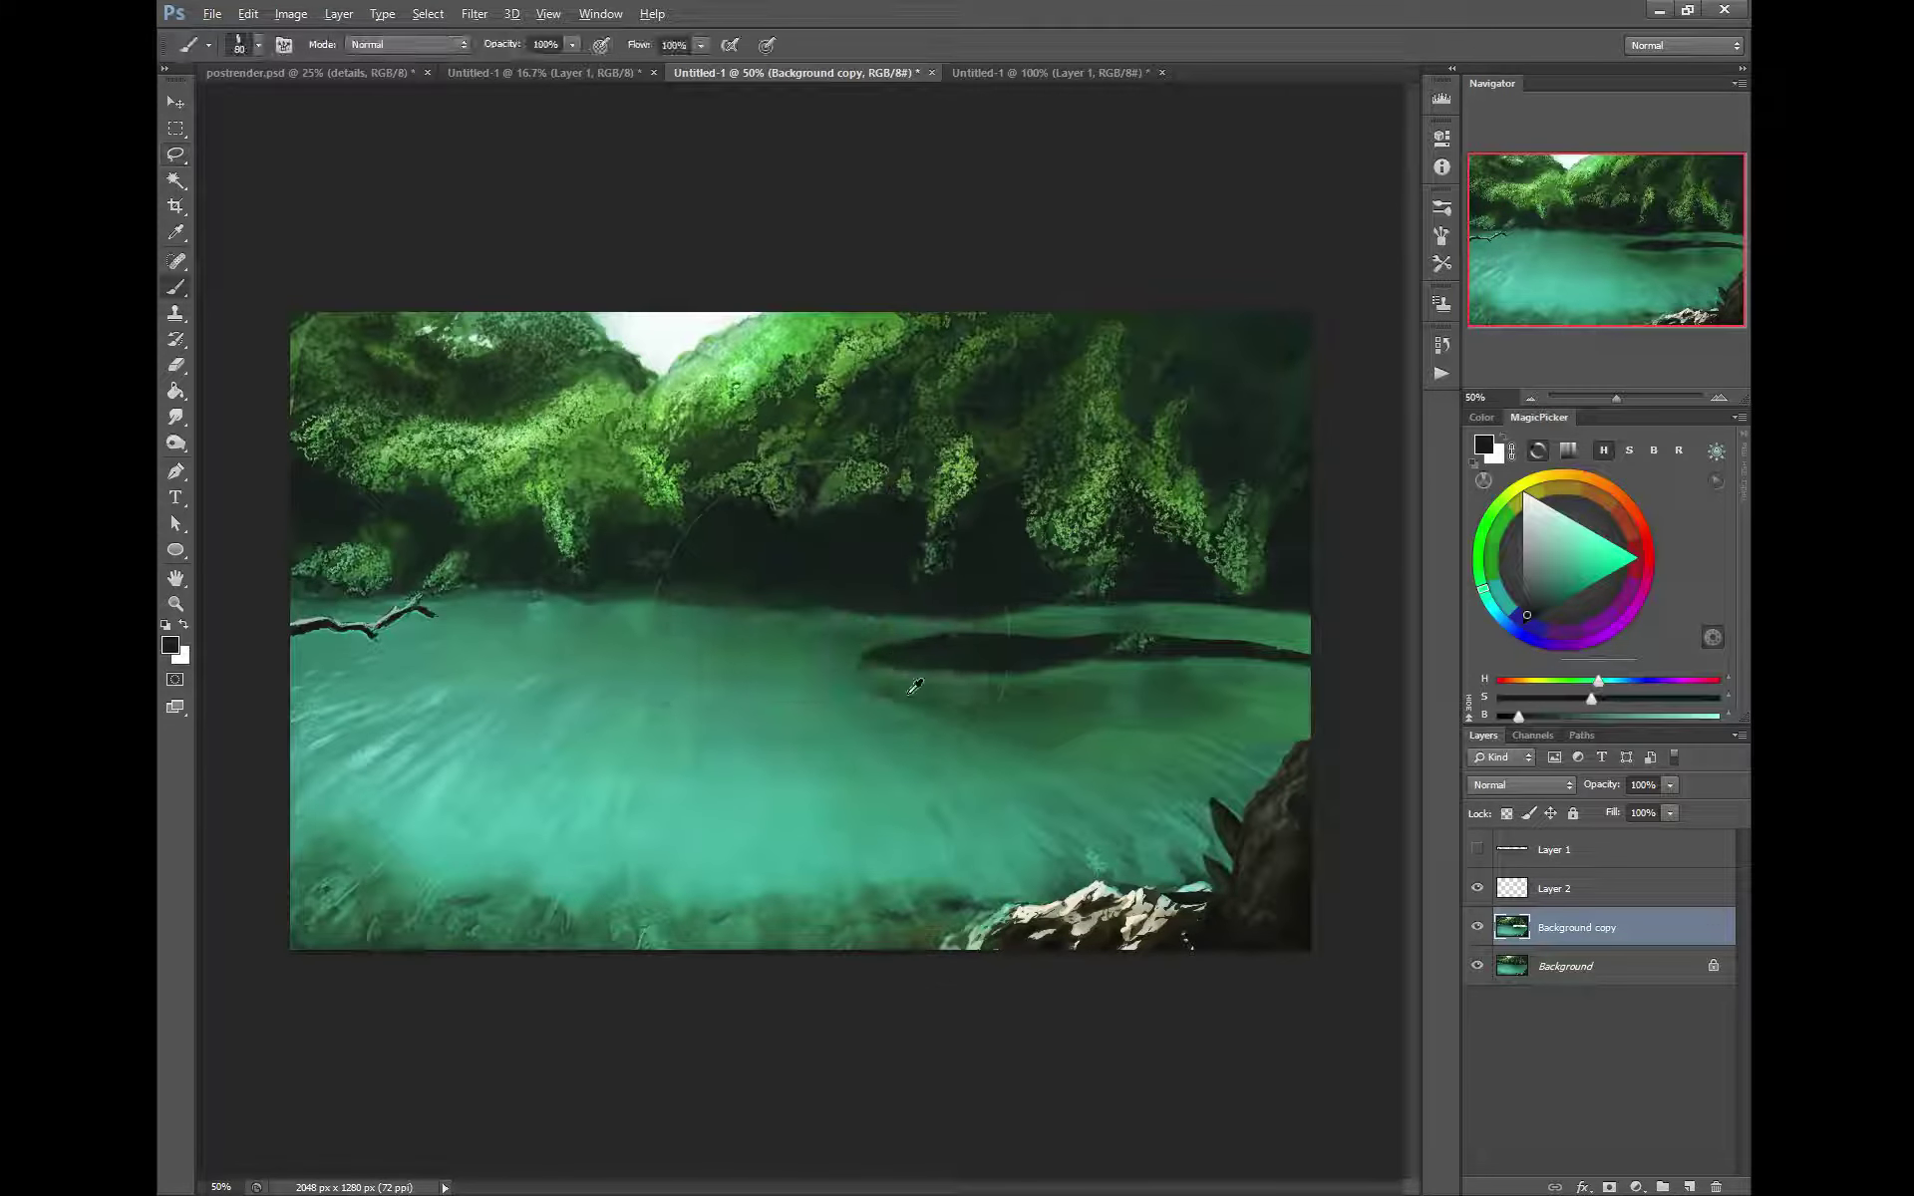
left_click(912, 690, "alt")
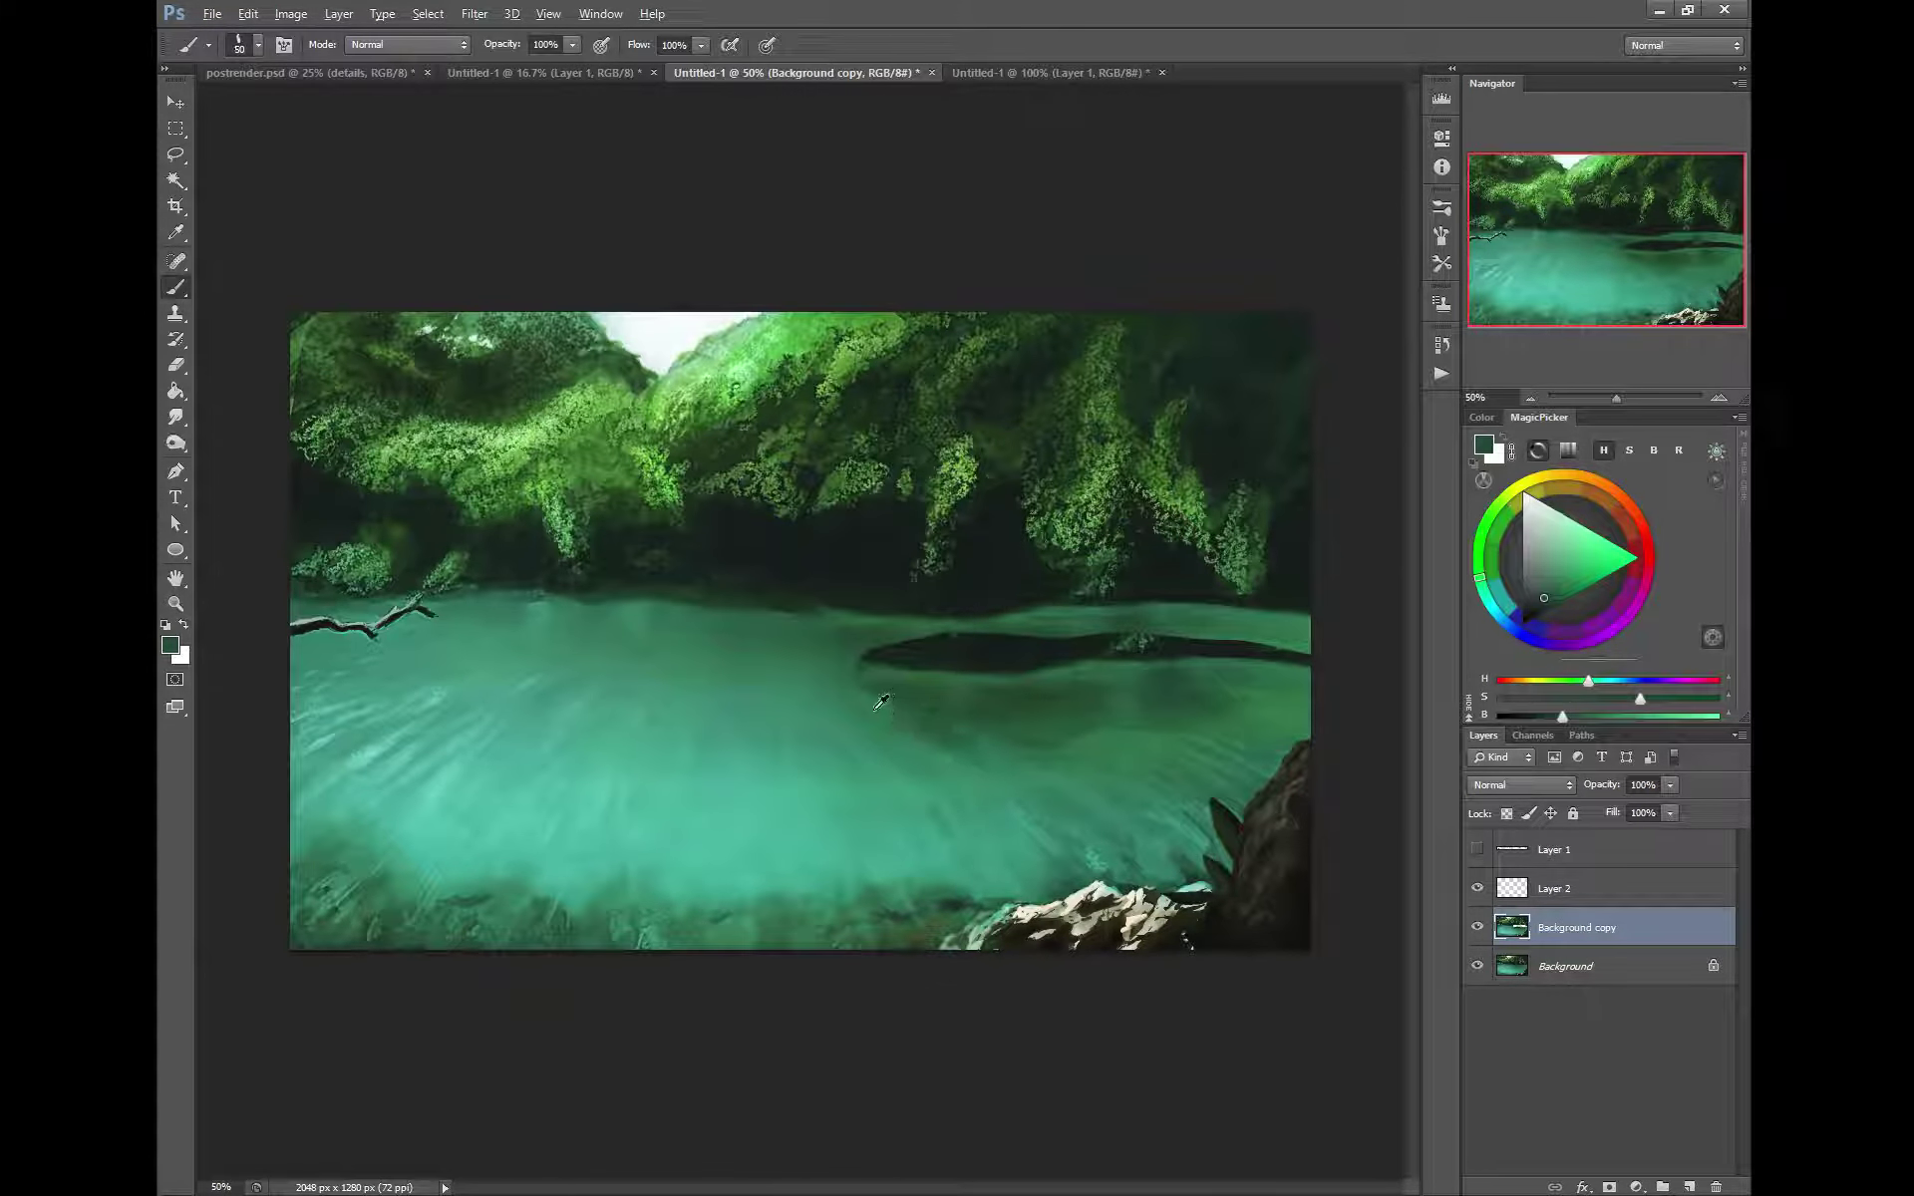
left_click(875, 710, "alt")
left_click_drag(912, 702, 983, 720)
left_click(1019, 754, "alt")
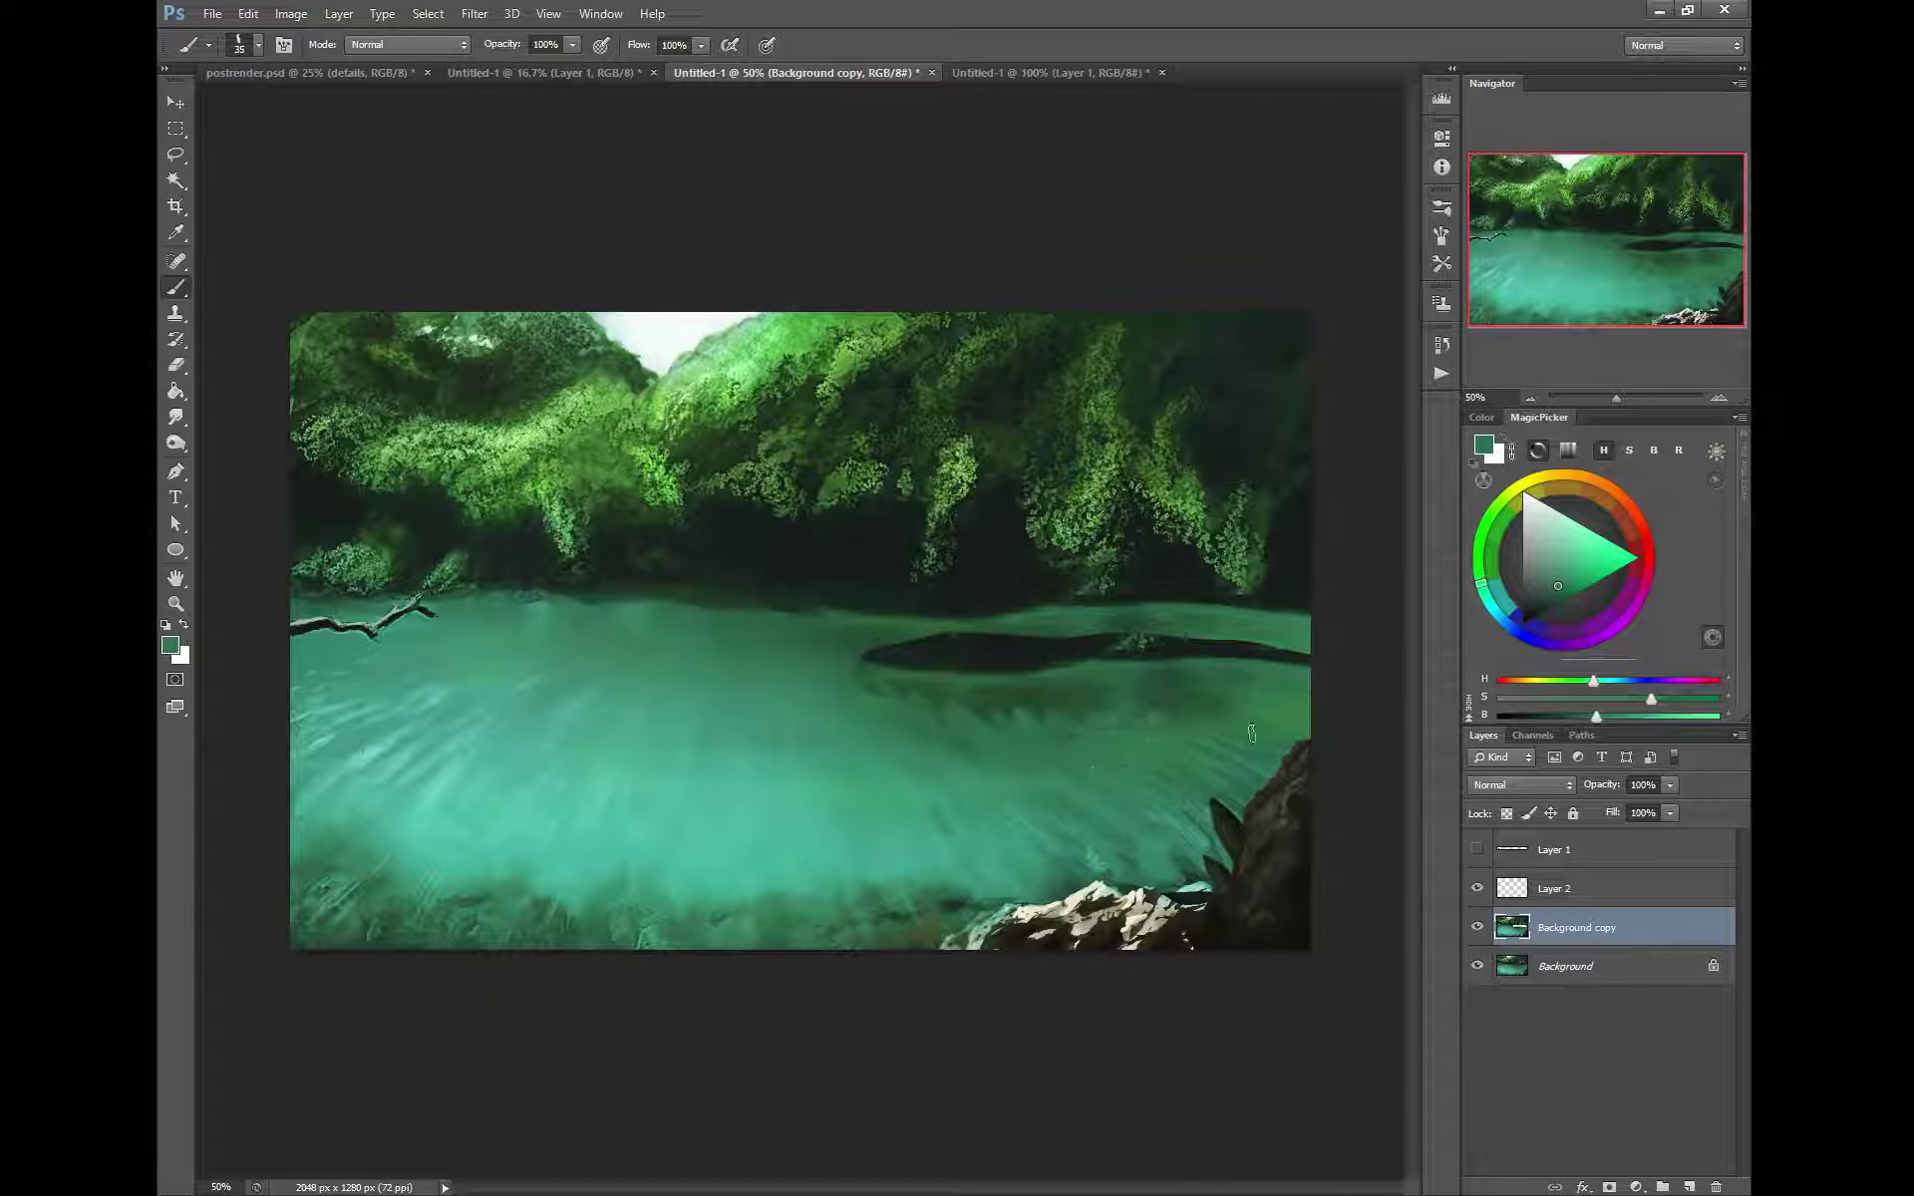
left_click(1012, 685, "alt")
Fill the water gap above the shifted patch with sampled dark tones using a size 60 brush, forming one solid bank
left_click(993, 653, "alt")
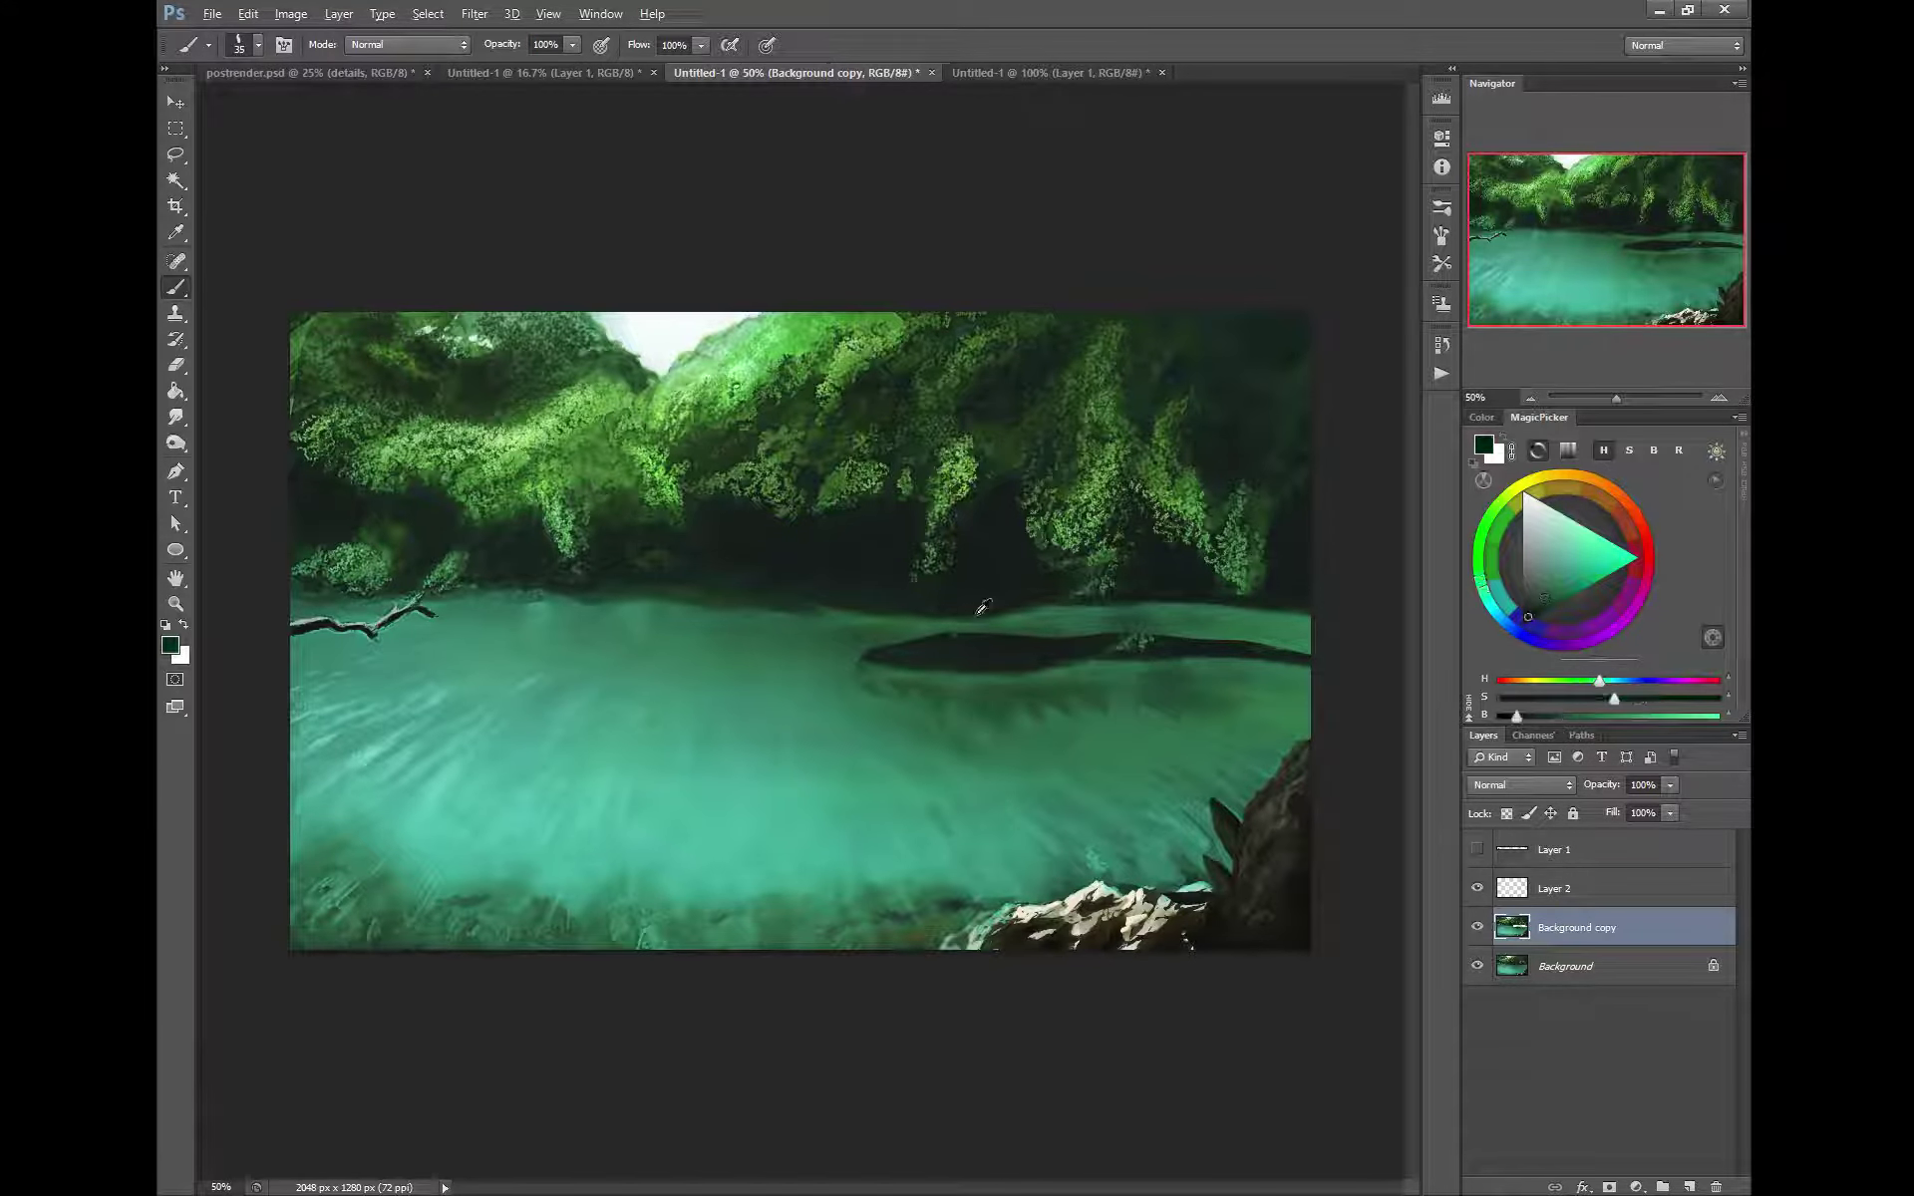
left_click(995, 658, "alt")
key("bracketright")
key("bracketright")
key("bracketright")
key("bracketright")
mouse_move(880, 630)
left_mouse_down()
mouse_move(816, 612)
mouse_move(999, 623)
mouse_move(1141, 674)
mouse_move(1064, 683)
mouse_move(1070, 653)
mouse_move(1017, 637)
mouse_move(1067, 599)
mouse_move(1034, 619)
mouse_move(1303, 620)
mouse_move(1278, 642)
mouse_move(996, 625)
mouse_move(1235, 624)
left_mouse_up()
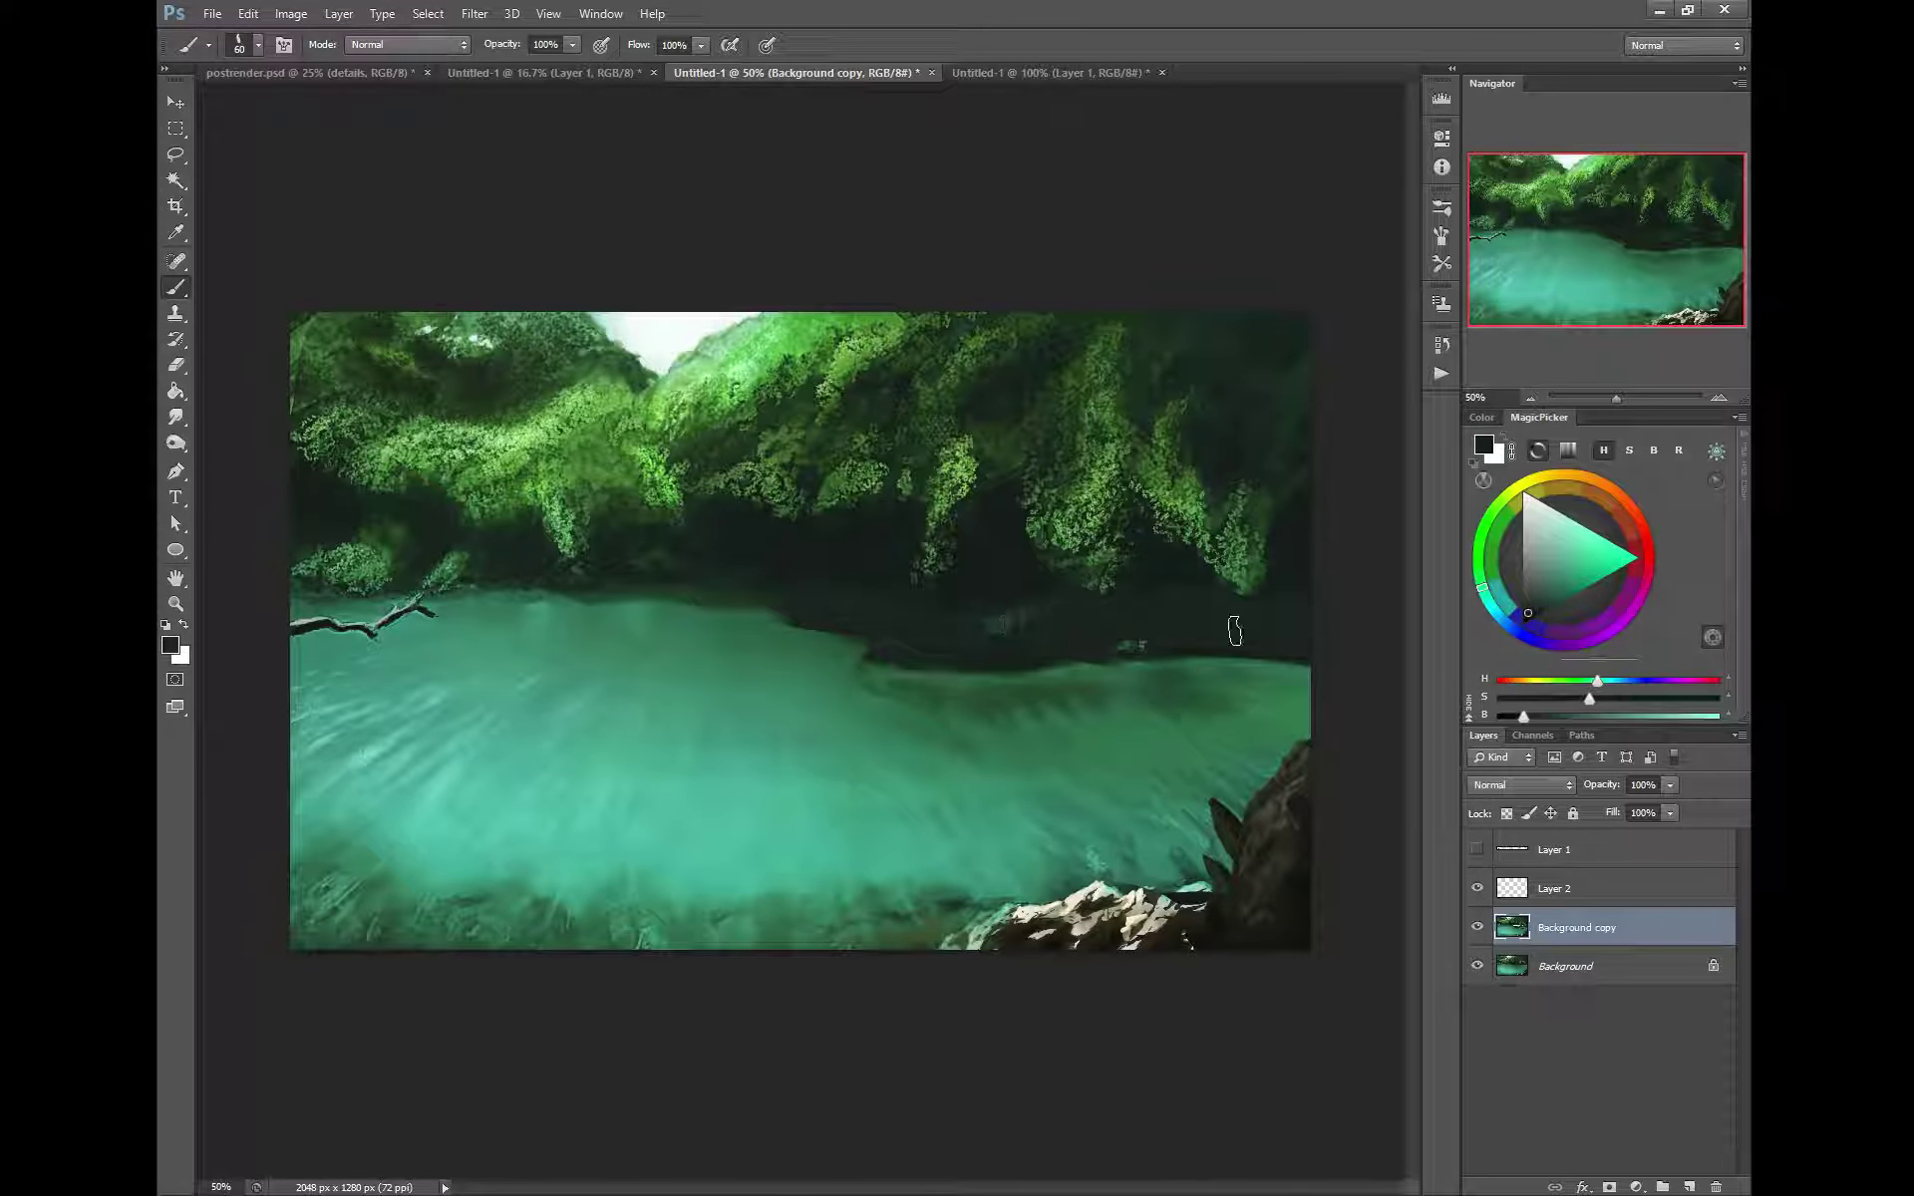
left_click(1009, 559, "alt")
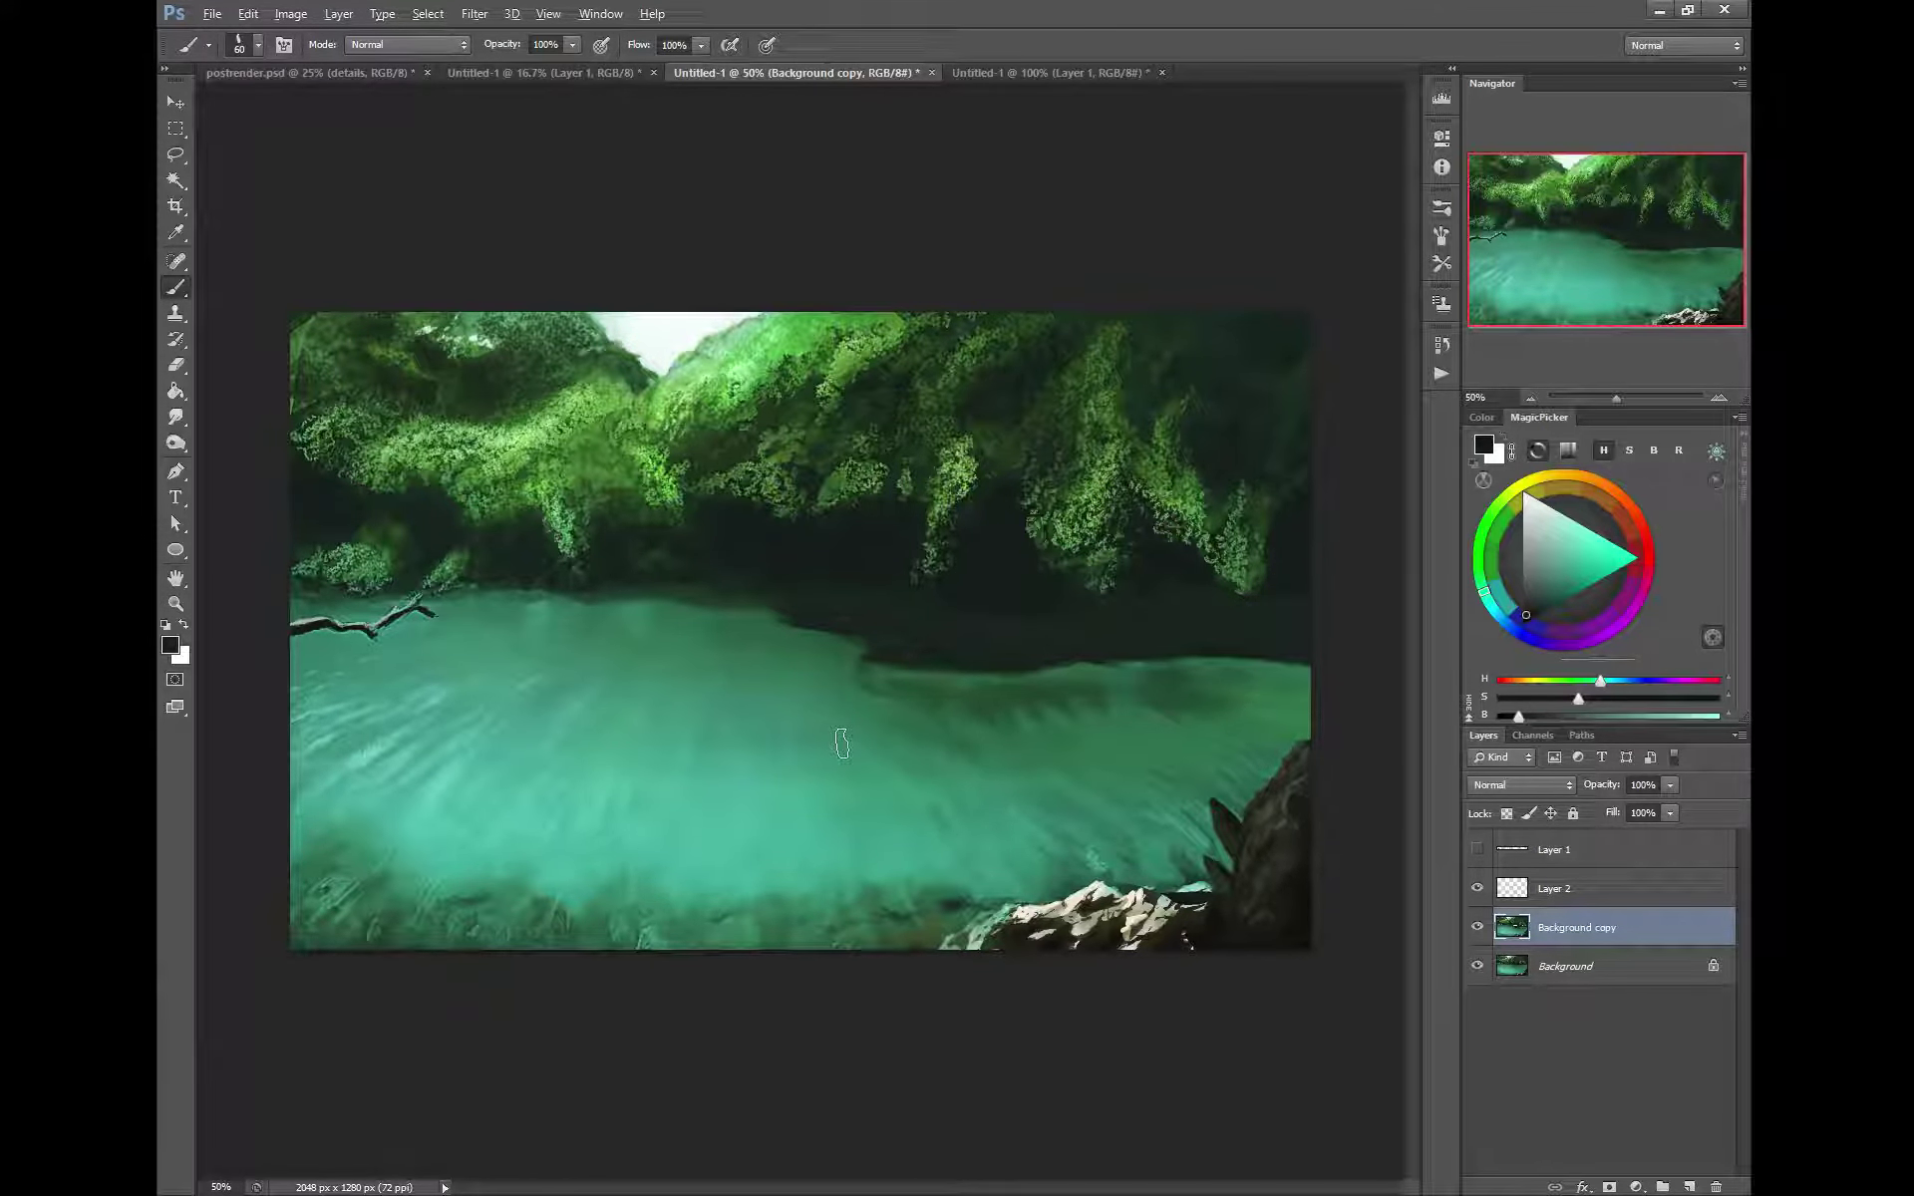
Reshape the left part of the far shoreline with sampled water green at brush size 30, and compare against the original layer
left_click(718, 632, "alt")
key("bracketleft")
key("bracketleft")
key("bracketleft")
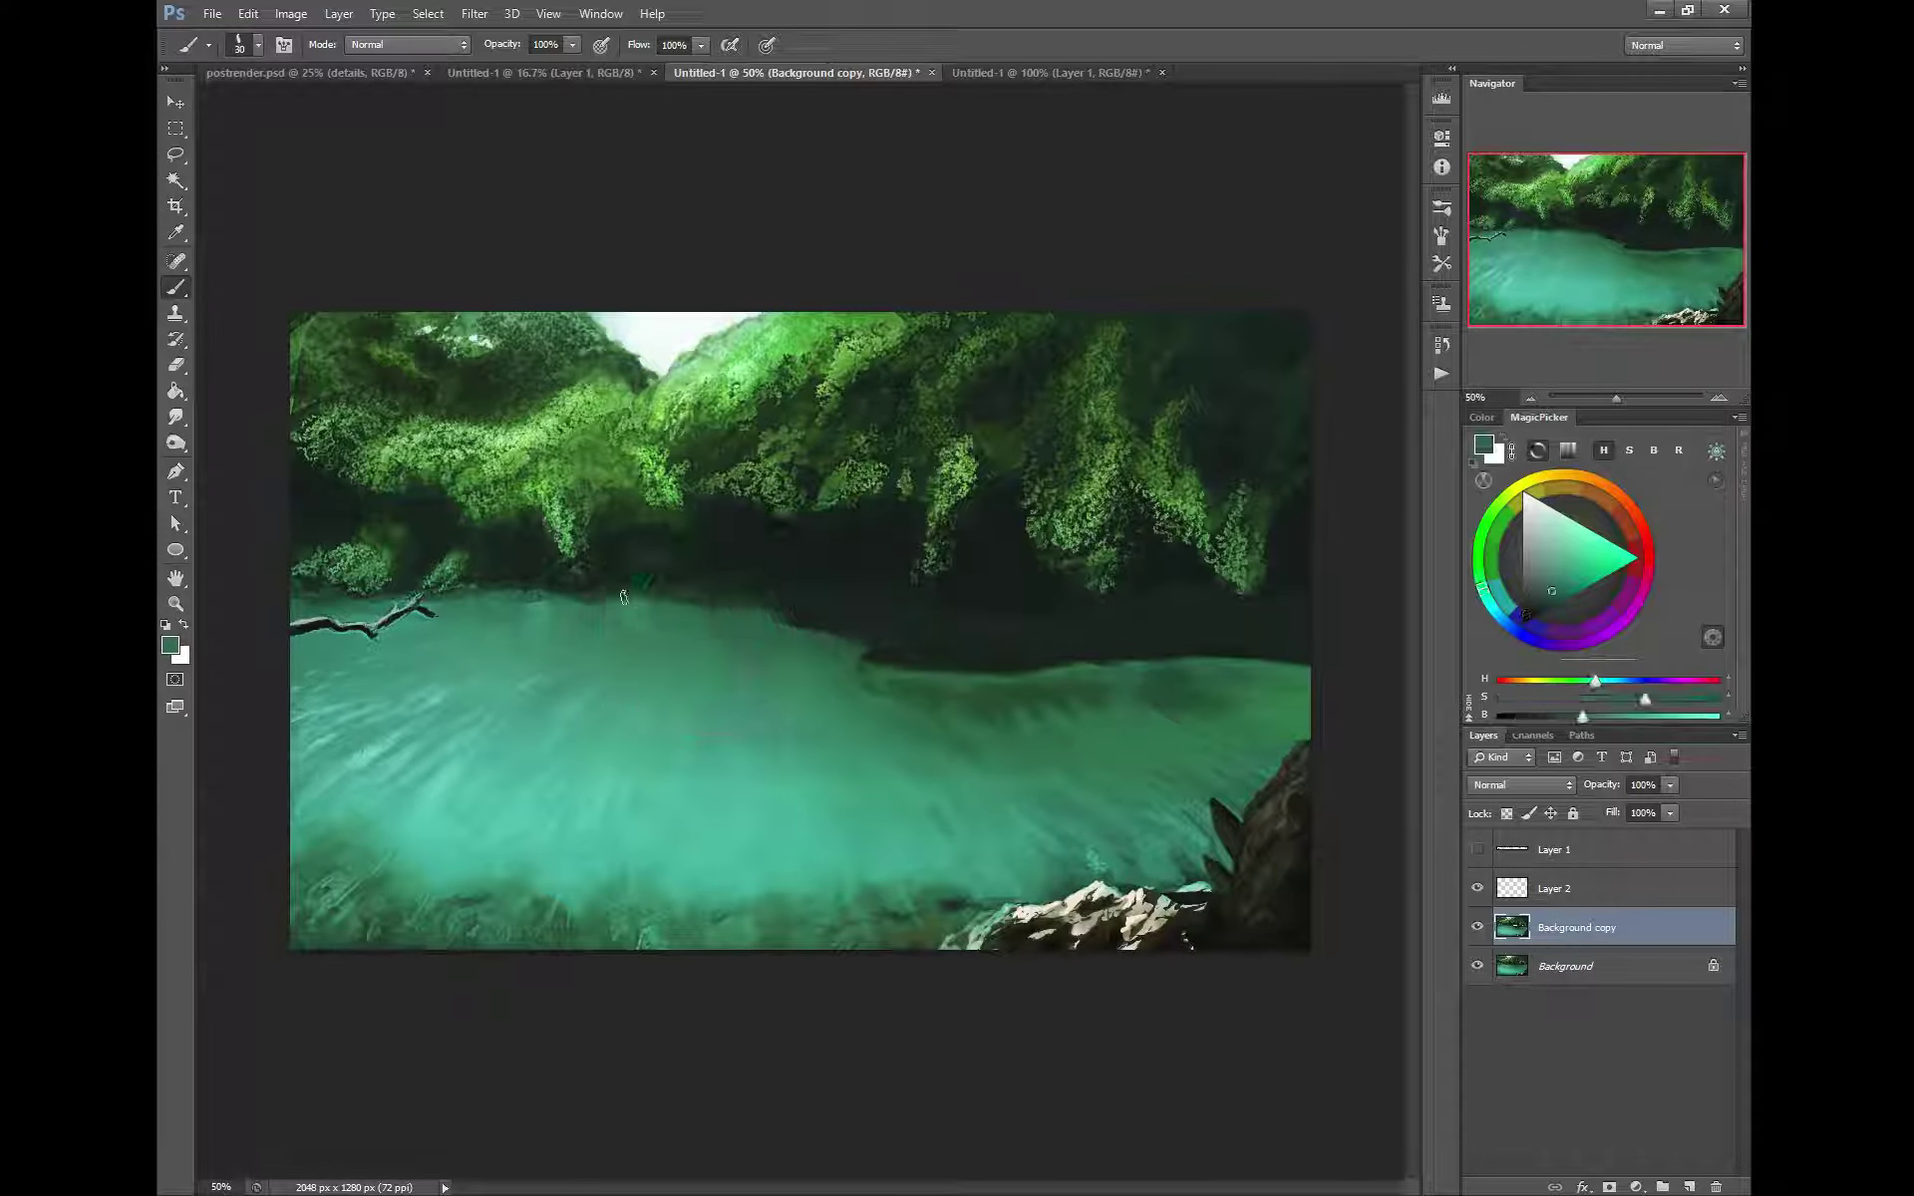
left_click_drag(624, 598, 658, 597)
mouse_move(501, 589)
left_mouse_down()
mouse_move(650, 690)
mouse_move(557, 744)
mouse_move(486, 612)
mouse_move(500, 582)
mouse_move(522, 583)
mouse_move(491, 591)
mouse_move(514, 584)
mouse_move(552, 647)
mouse_move(485, 594)
mouse_move(523, 605)
left_mouse_up()
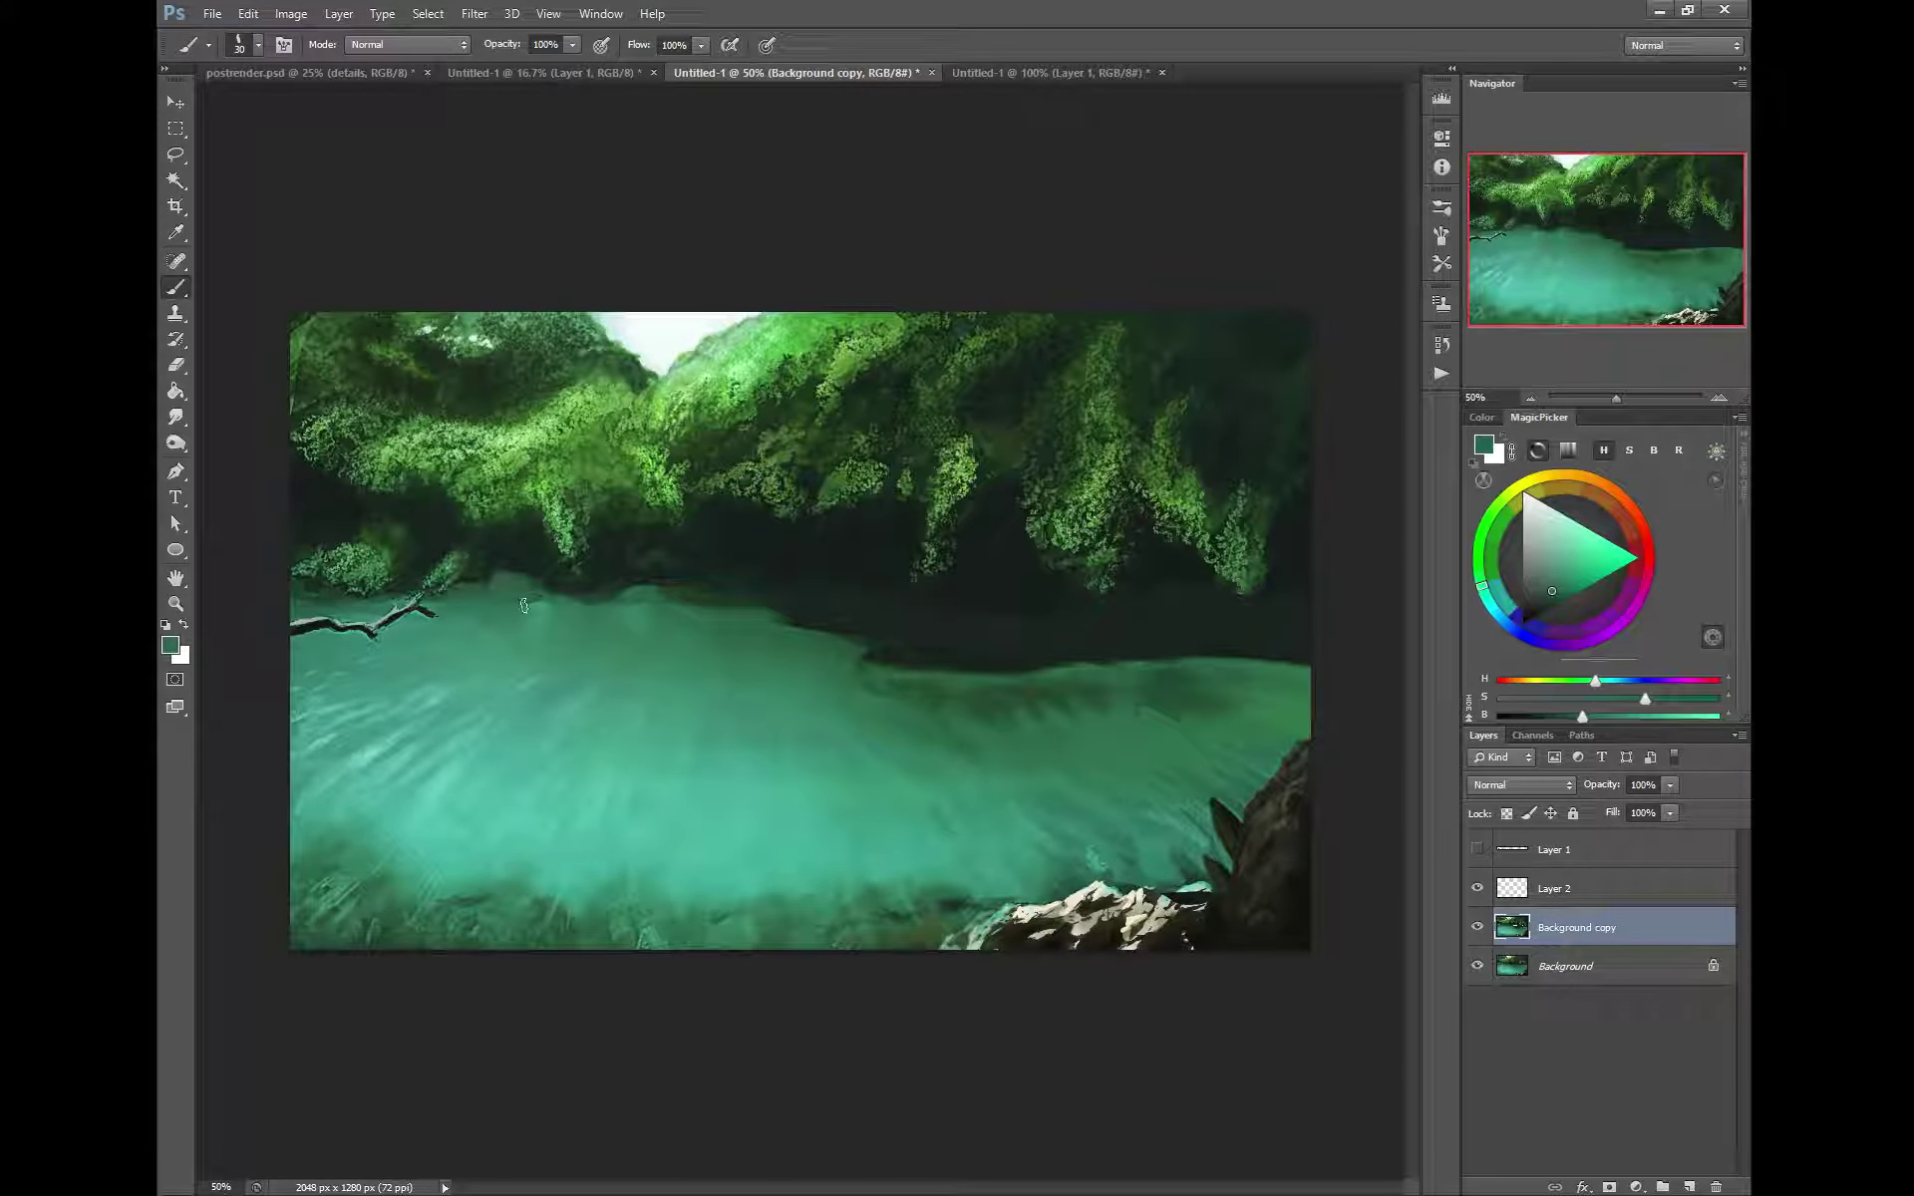
left_click(1477, 927)
left_click(1477, 927)
Lasso the branch at the lake's left edge and scale it up to about 197% with Transform
left_click(175, 156)
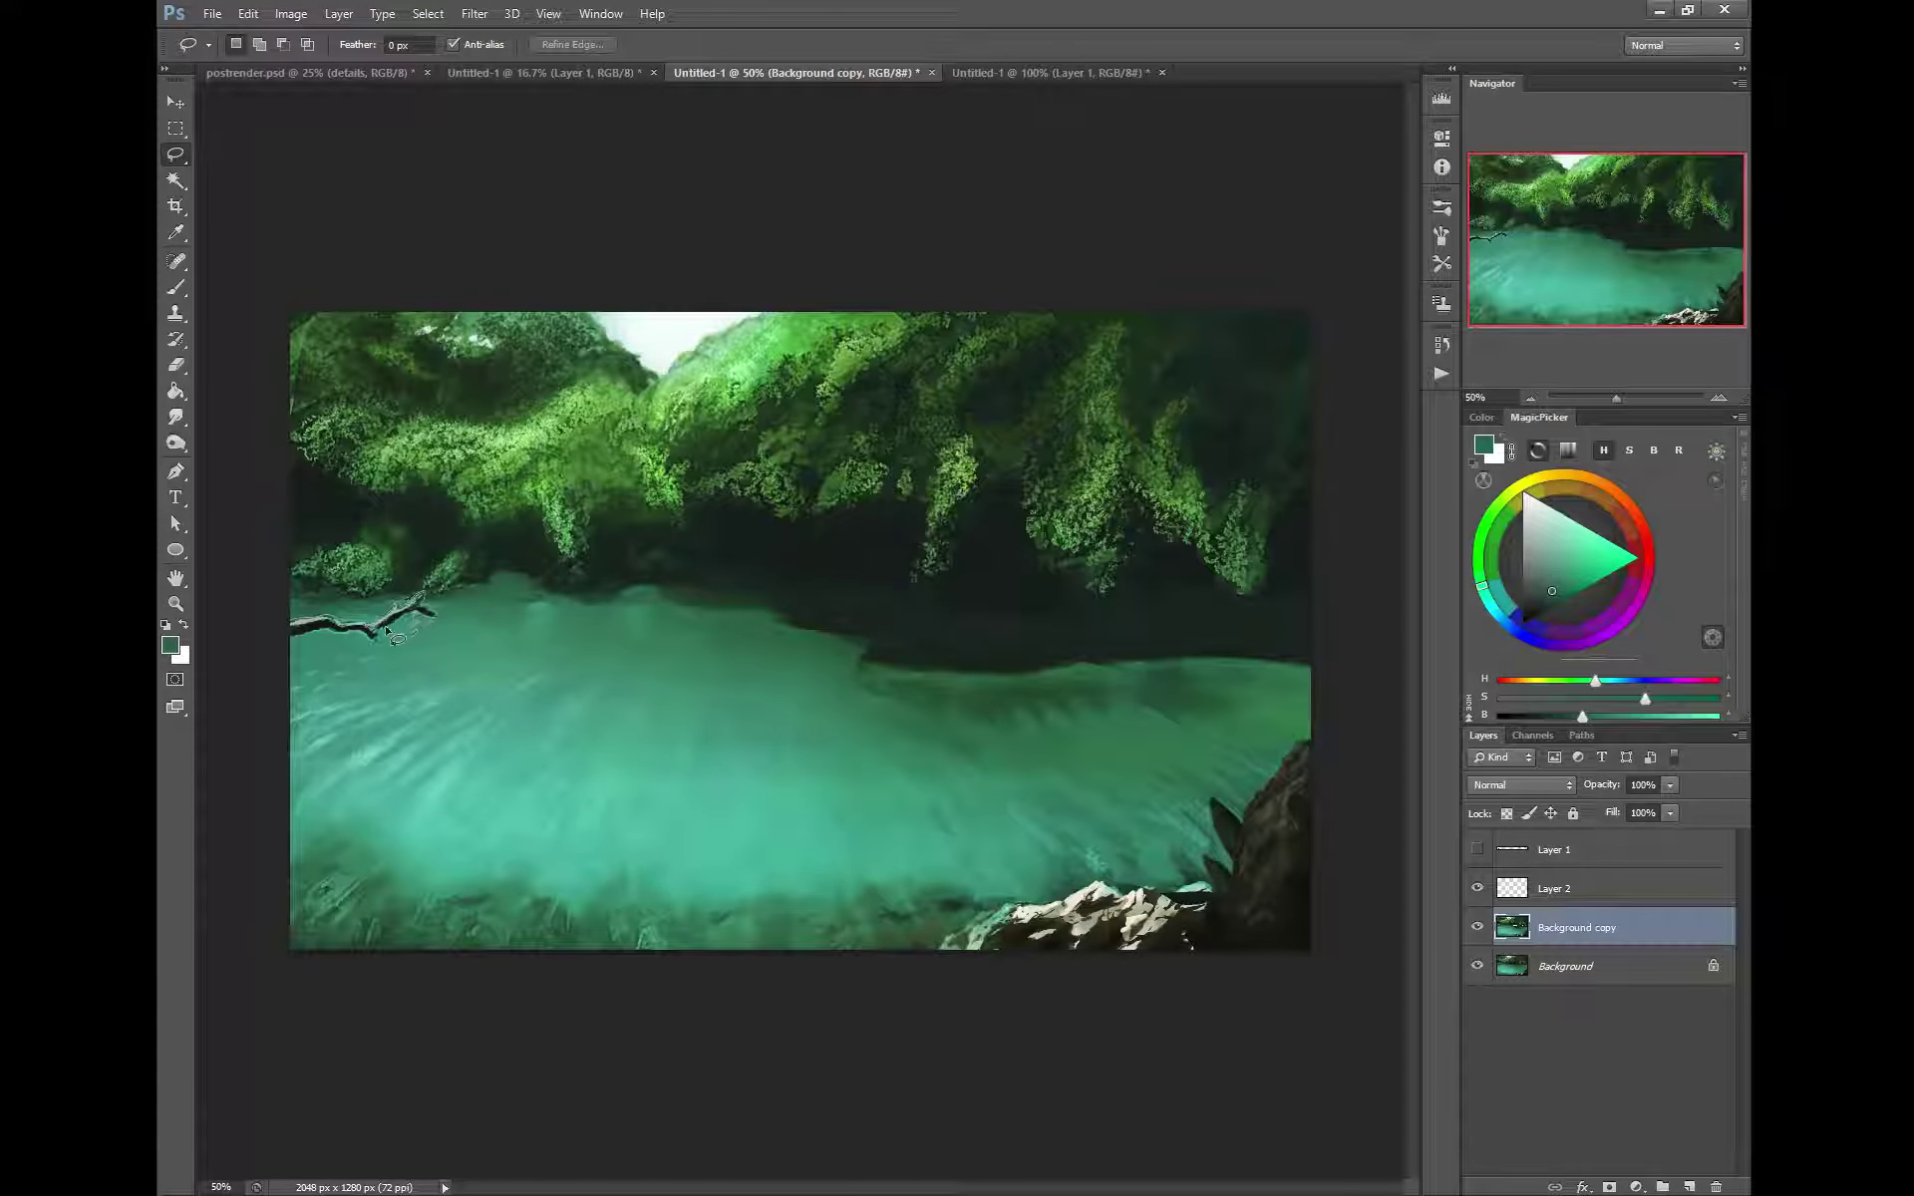
mouse_move(327, 630)
left_mouse_down()
mouse_move(292, 647)
mouse_move(272, 630)
left_mouse_up()
right_click(316, 640)
left_click(265, 599)
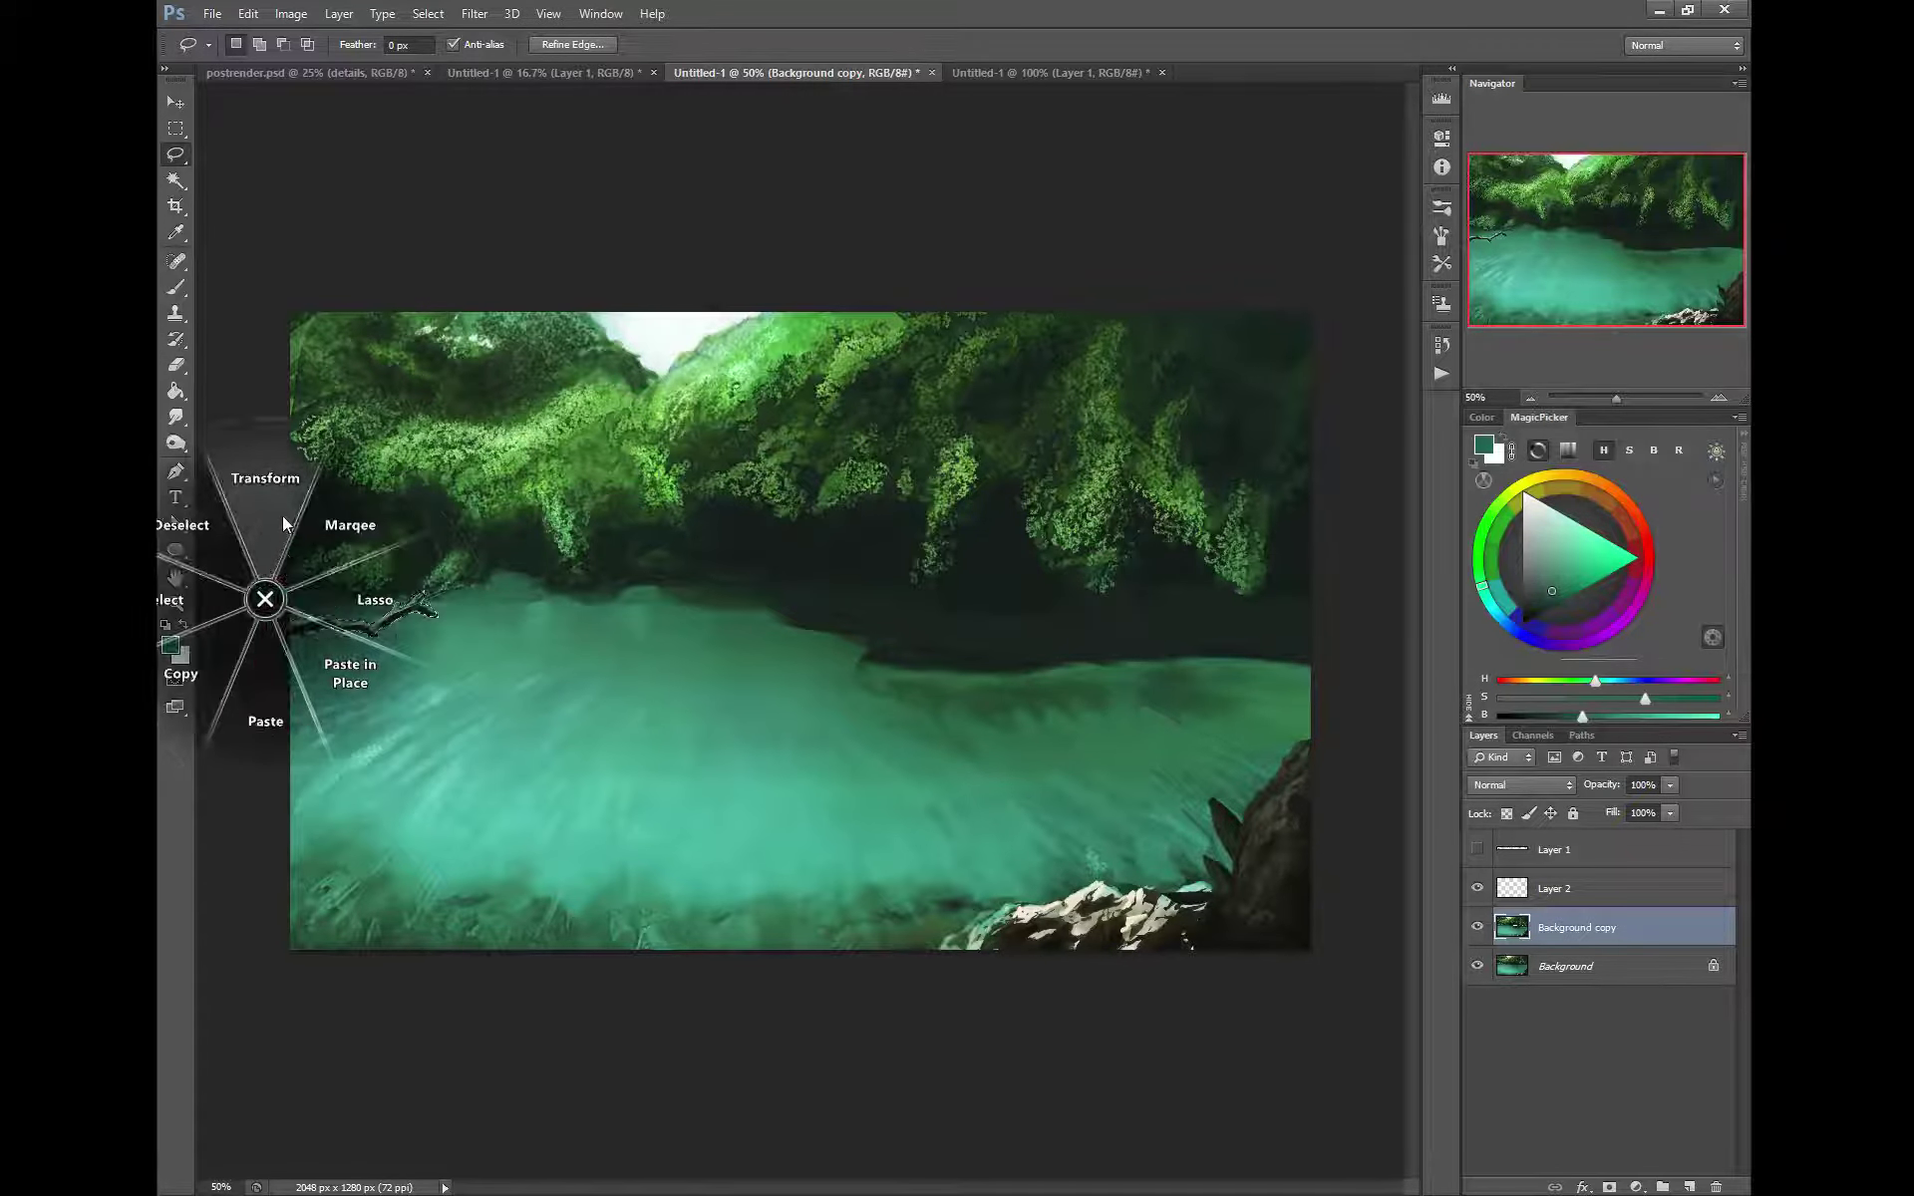
left_click(283, 519)
left_click_drag(439, 590, 583, 538)
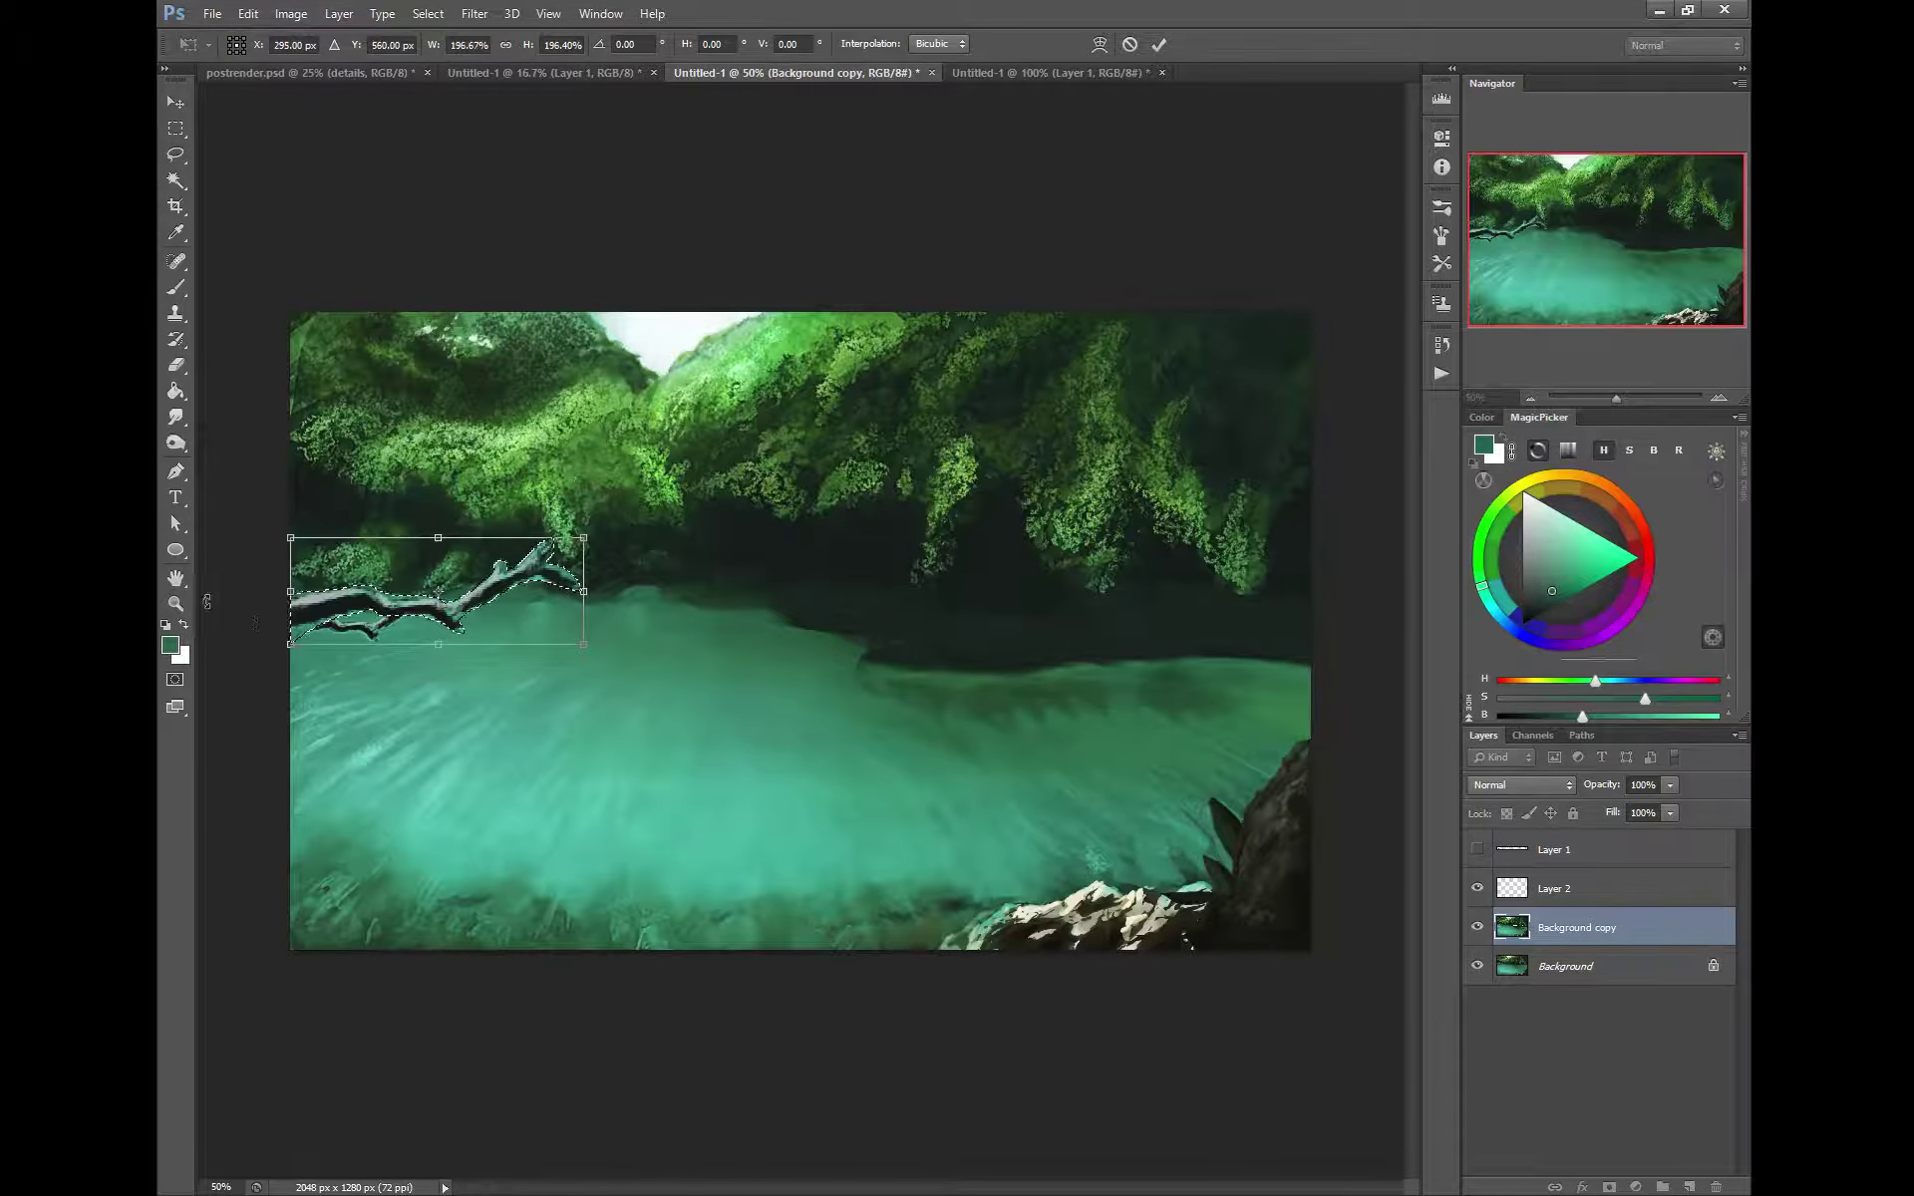
Rotate the enlarged branch counterclockwise, shift it toward the left canvas edge, apply the transform, and deselect
left_click_drag(206, 601, 220, 670)
left_click_drag(389, 635, 332, 614)
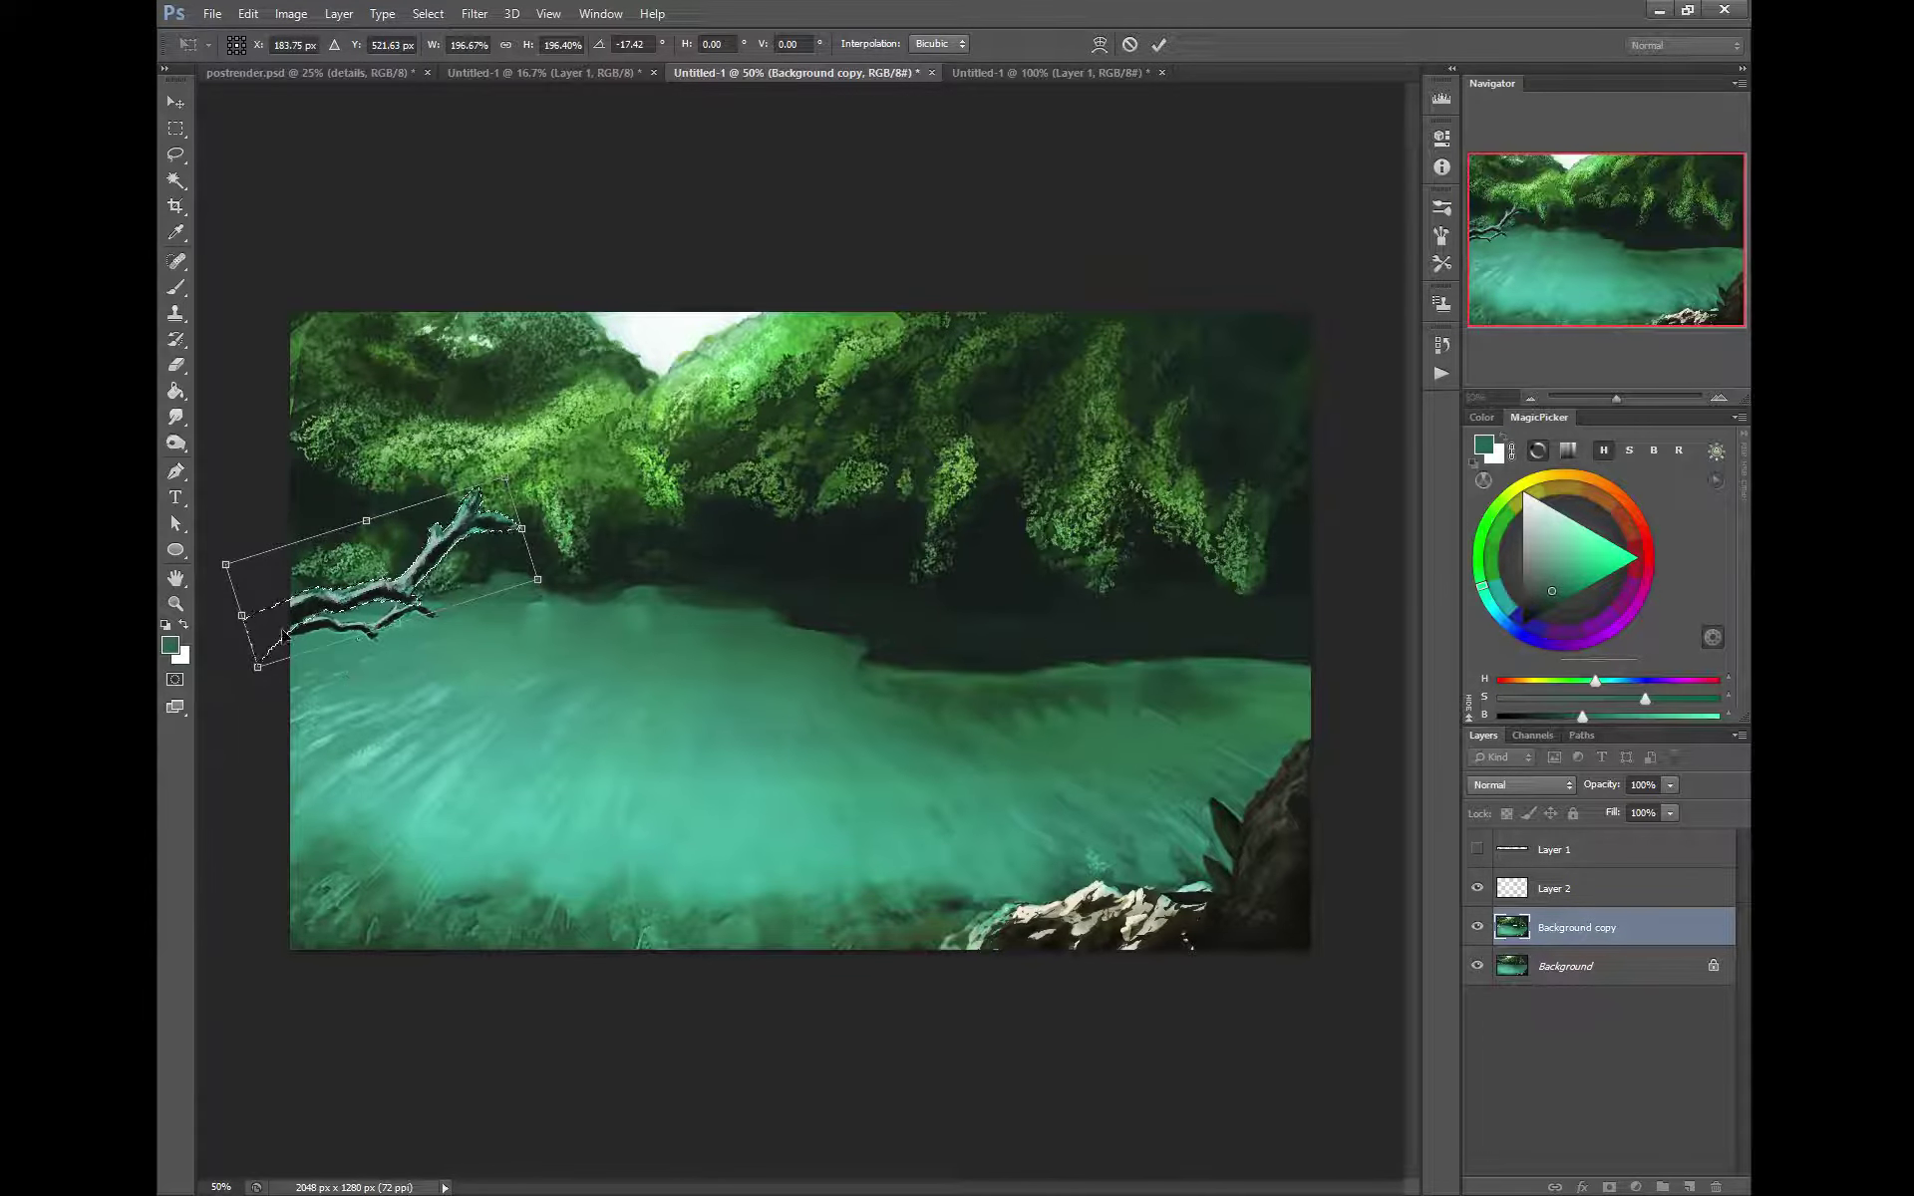
left_click_drag(325, 686, 341, 688)
left_click_drag(331, 610, 332, 607)
key("Return")
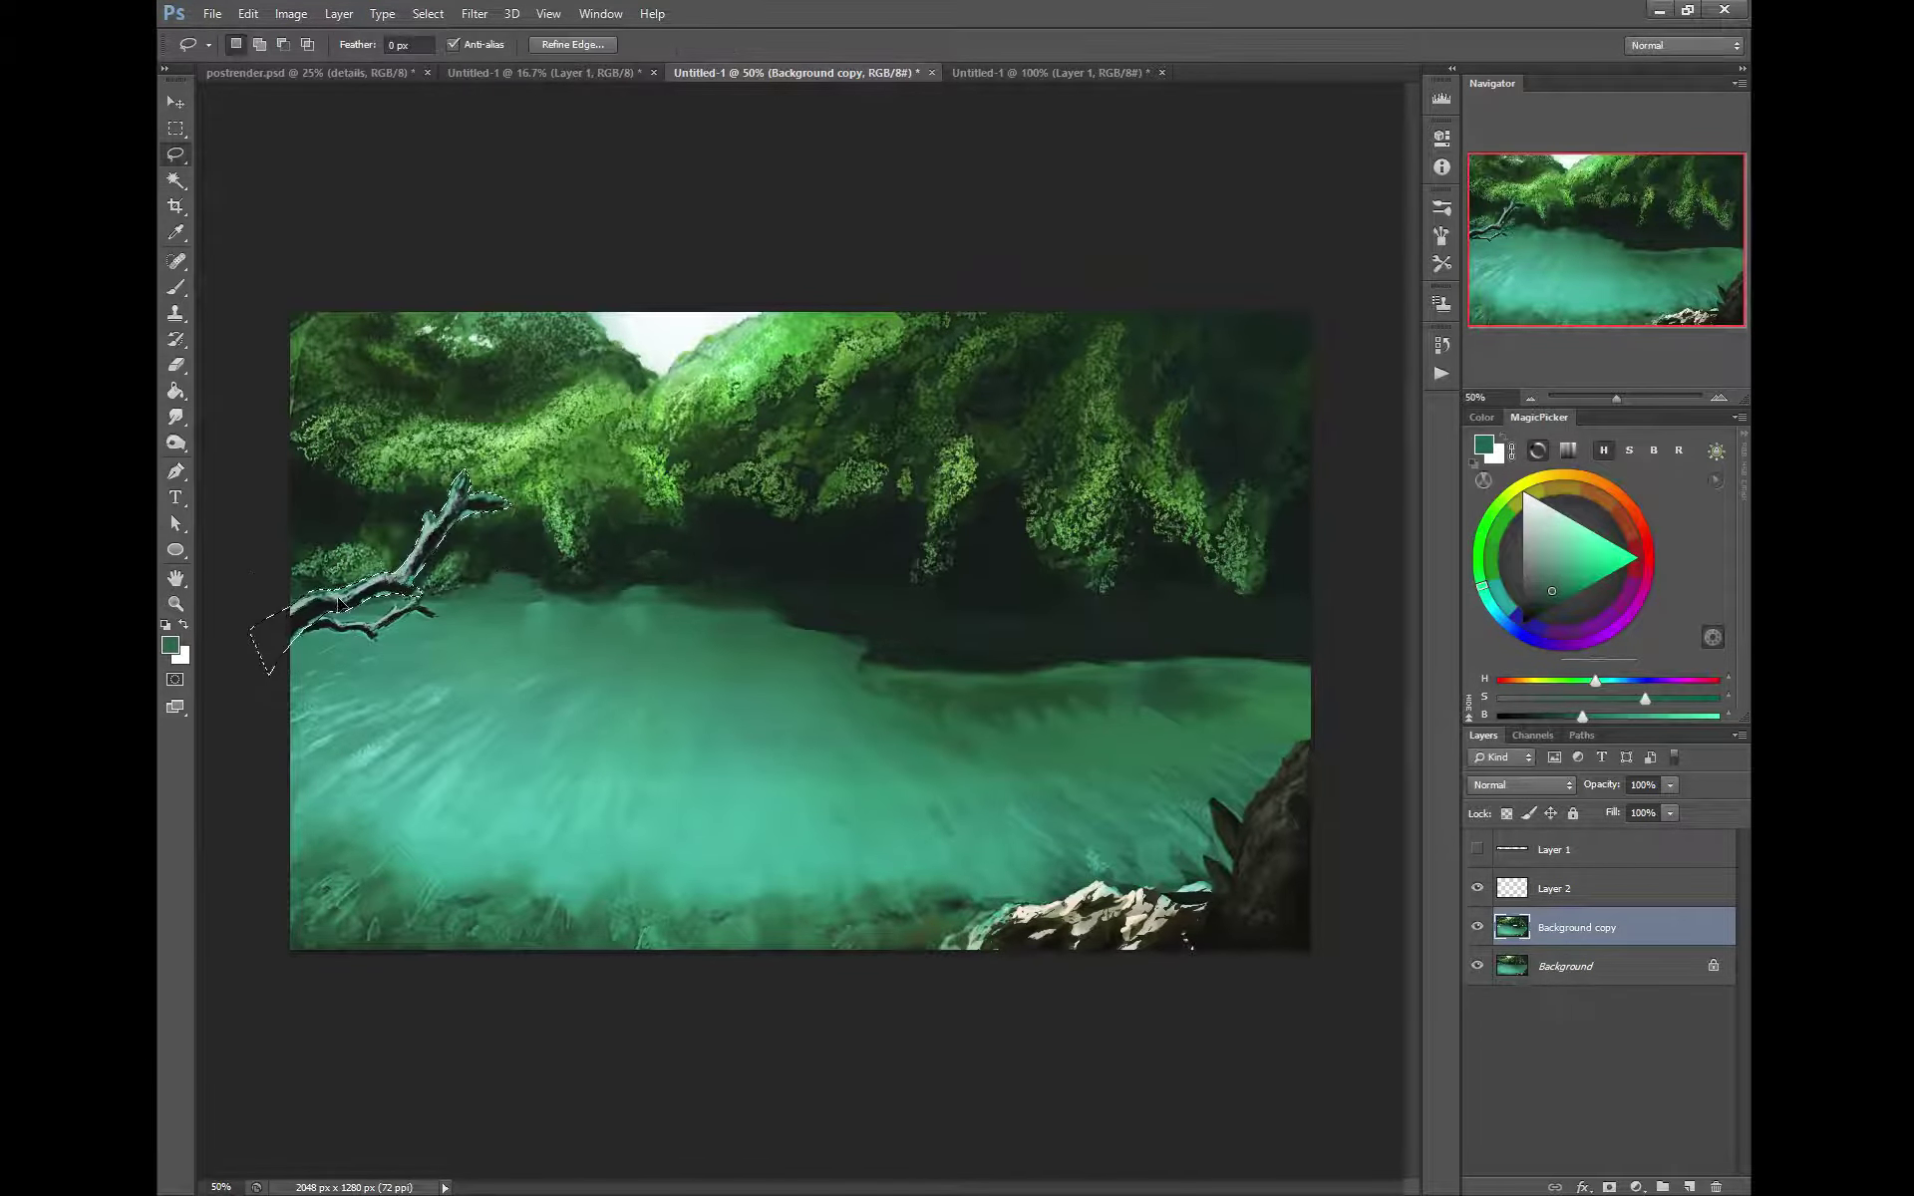
right_click(436, 717)
left_click(380, 655)
right_click(824, 745)
left_click(828, 653)
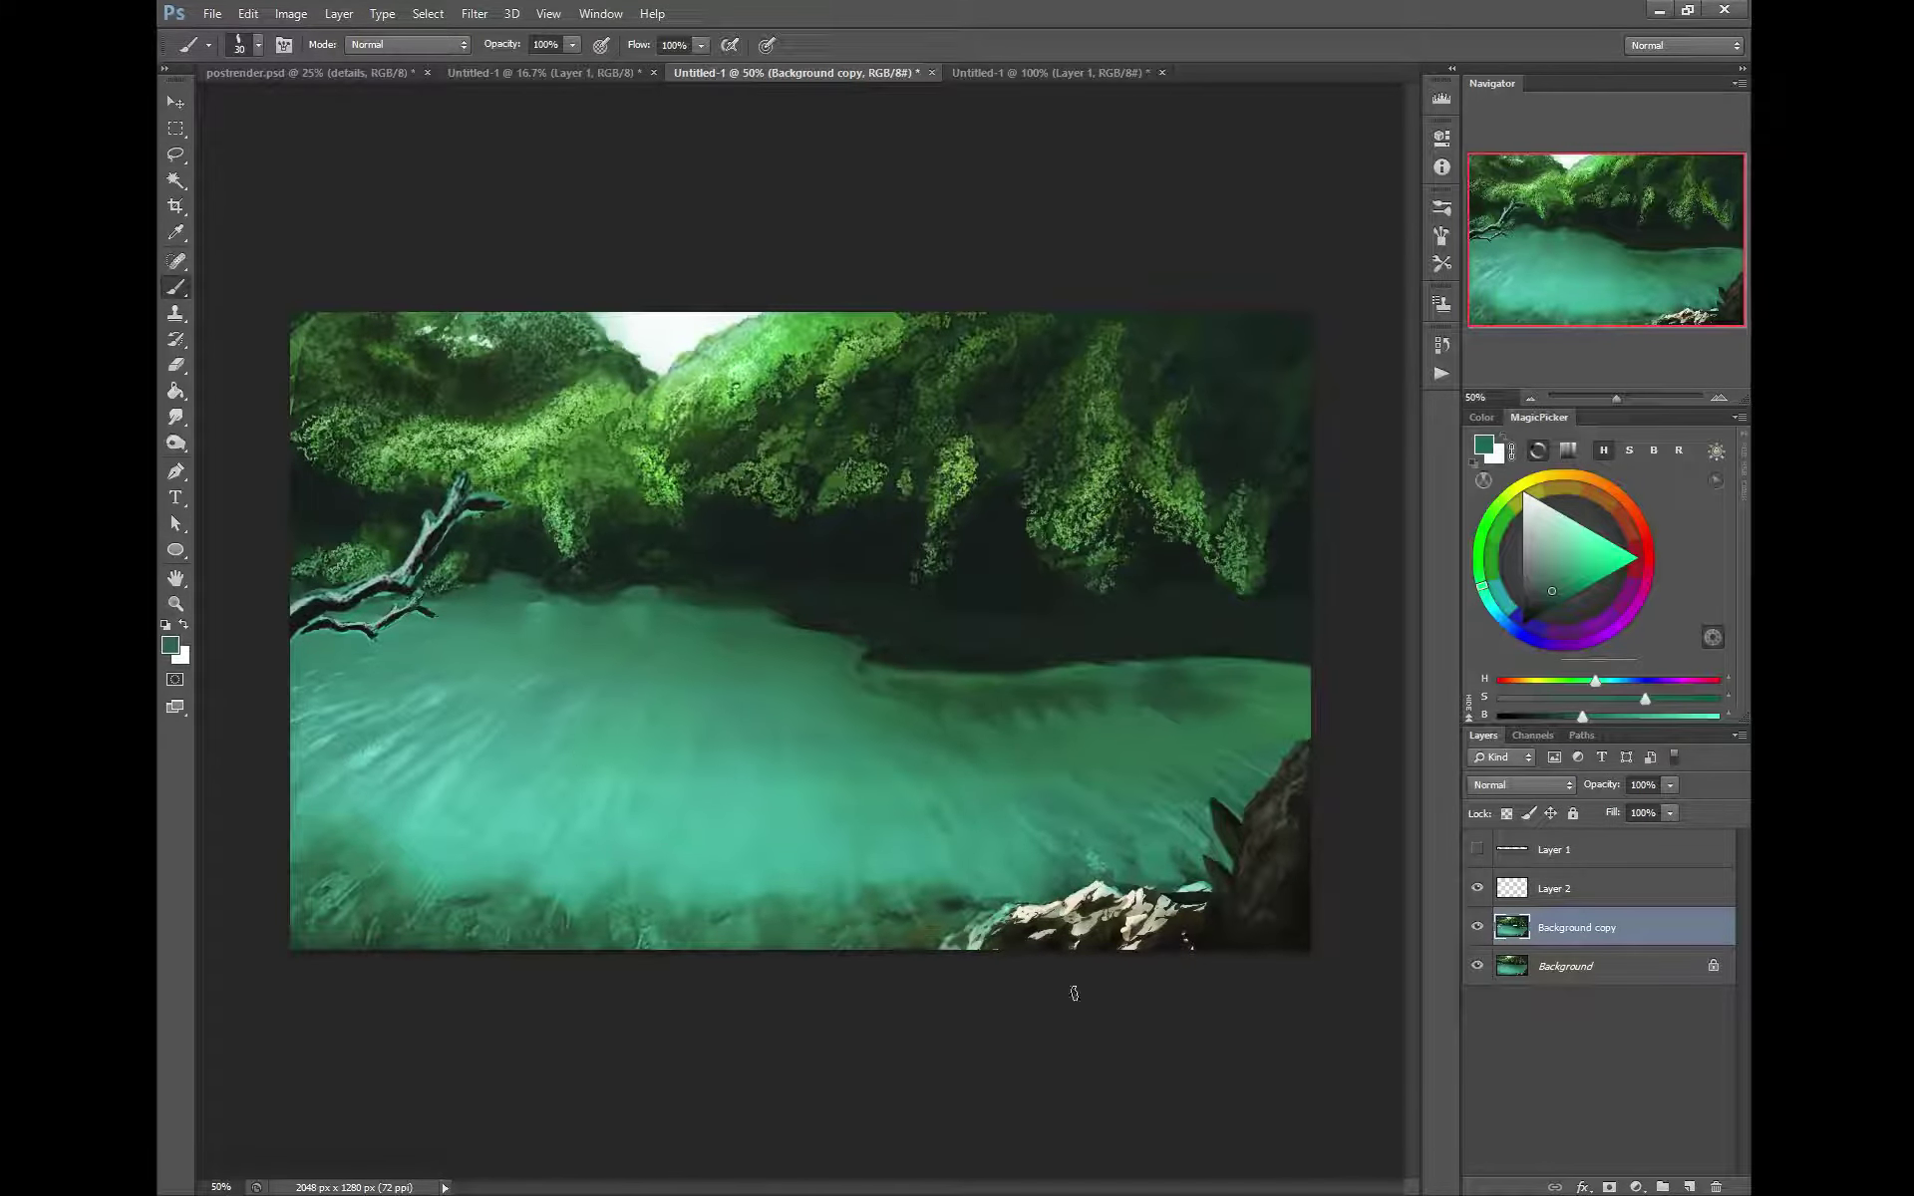
Paint a row of dark rock silhouettes across the lower-left foreground water with a colour sampled from the right-hand rock
left_click(1287, 873, "alt")
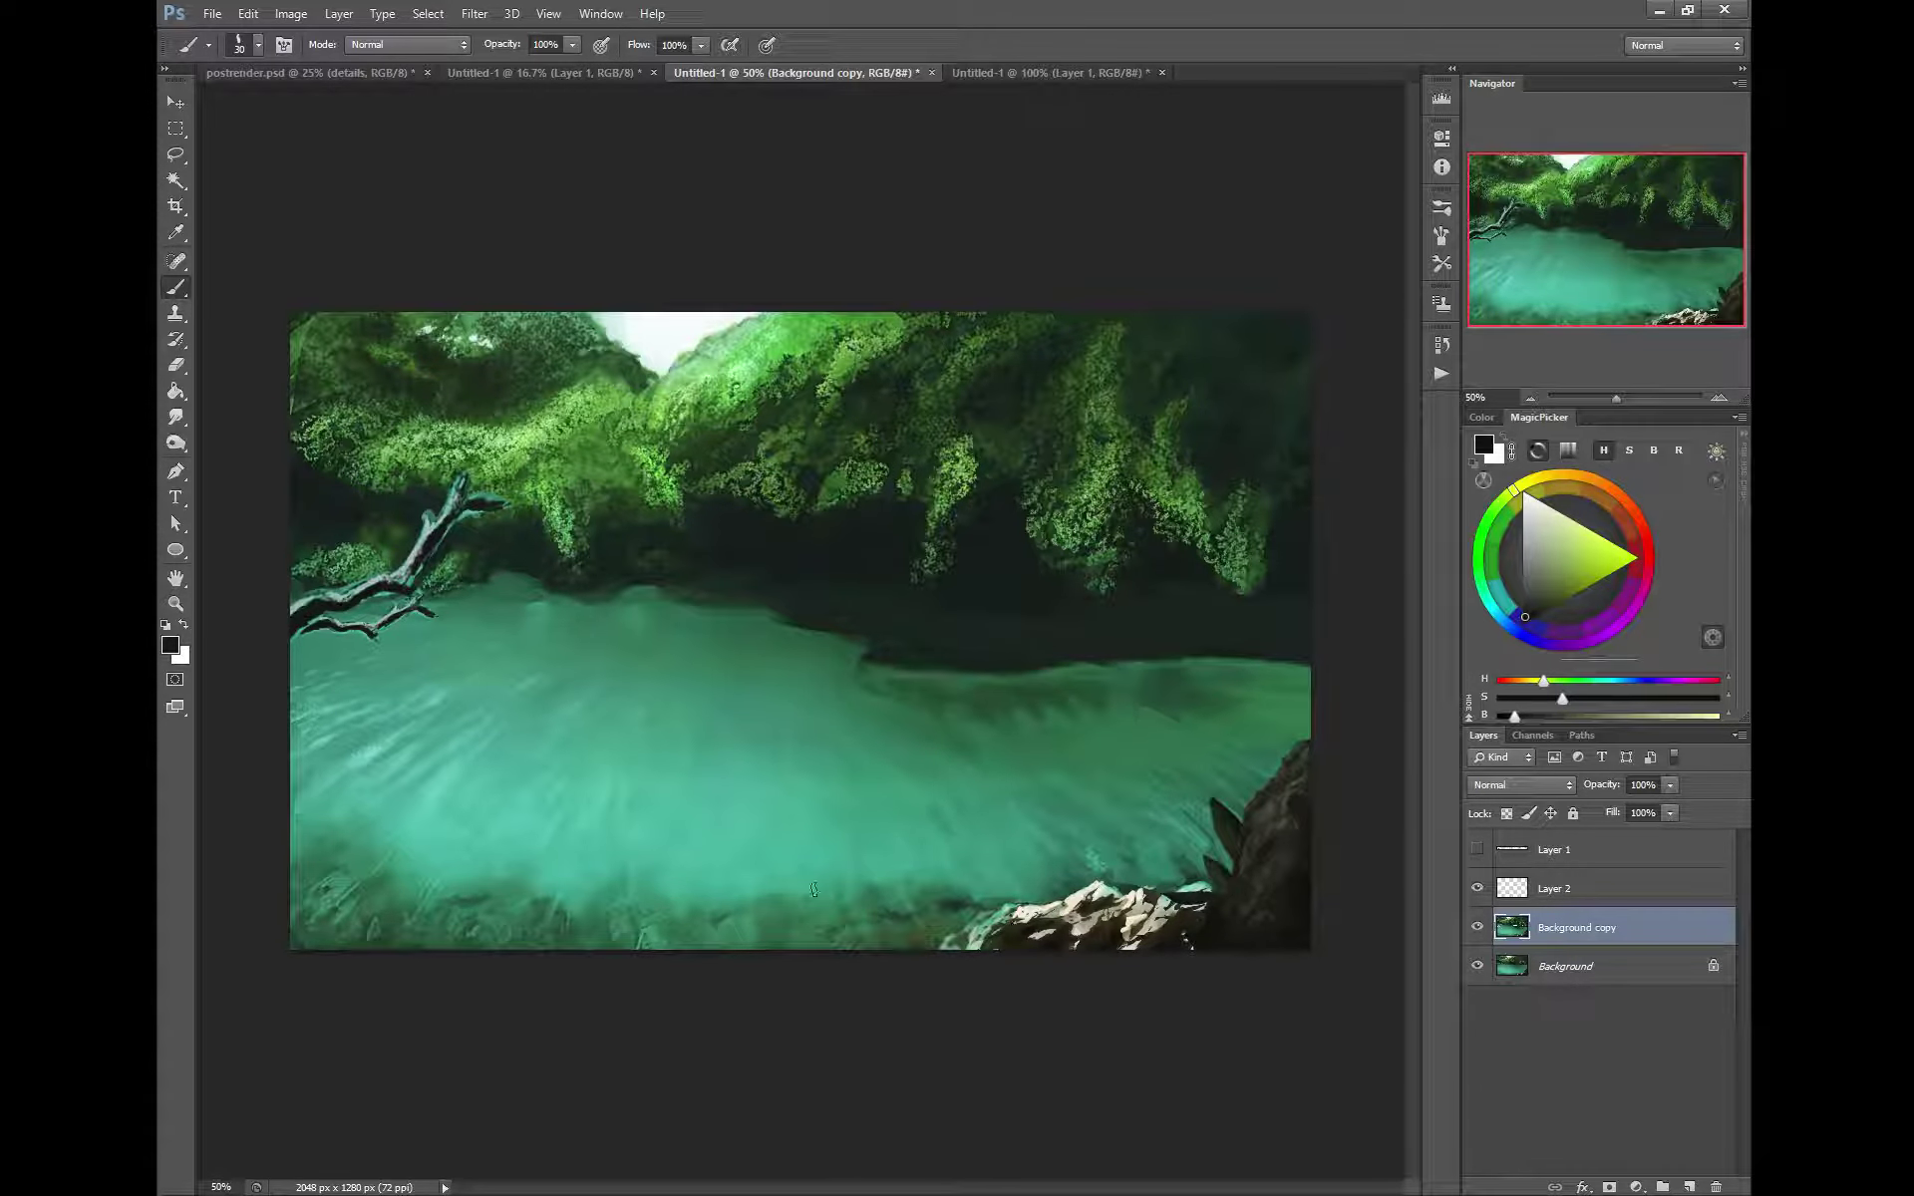
mouse_move(847, 902)
left_mouse_down()
mouse_move(816, 863)
mouse_move(728, 902)
mouse_move(857, 908)
mouse_move(839, 880)
mouse_move(819, 910)
mouse_move(796, 878)
mouse_move(816, 901)
mouse_move(739, 888)
mouse_move(725, 906)
mouse_move(787, 877)
left_mouse_up()
mouse_move(607, 892)
left_mouse_down()
mouse_move(529, 910)
mouse_move(524, 884)
mouse_move(470, 903)
mouse_move(565, 917)
mouse_move(581, 886)
mouse_move(537, 884)
mouse_move(586, 907)
mouse_move(631, 869)
mouse_move(685, 897)
mouse_move(636, 883)
left_mouse_up()
left_click_drag(478, 890, 361, 892)
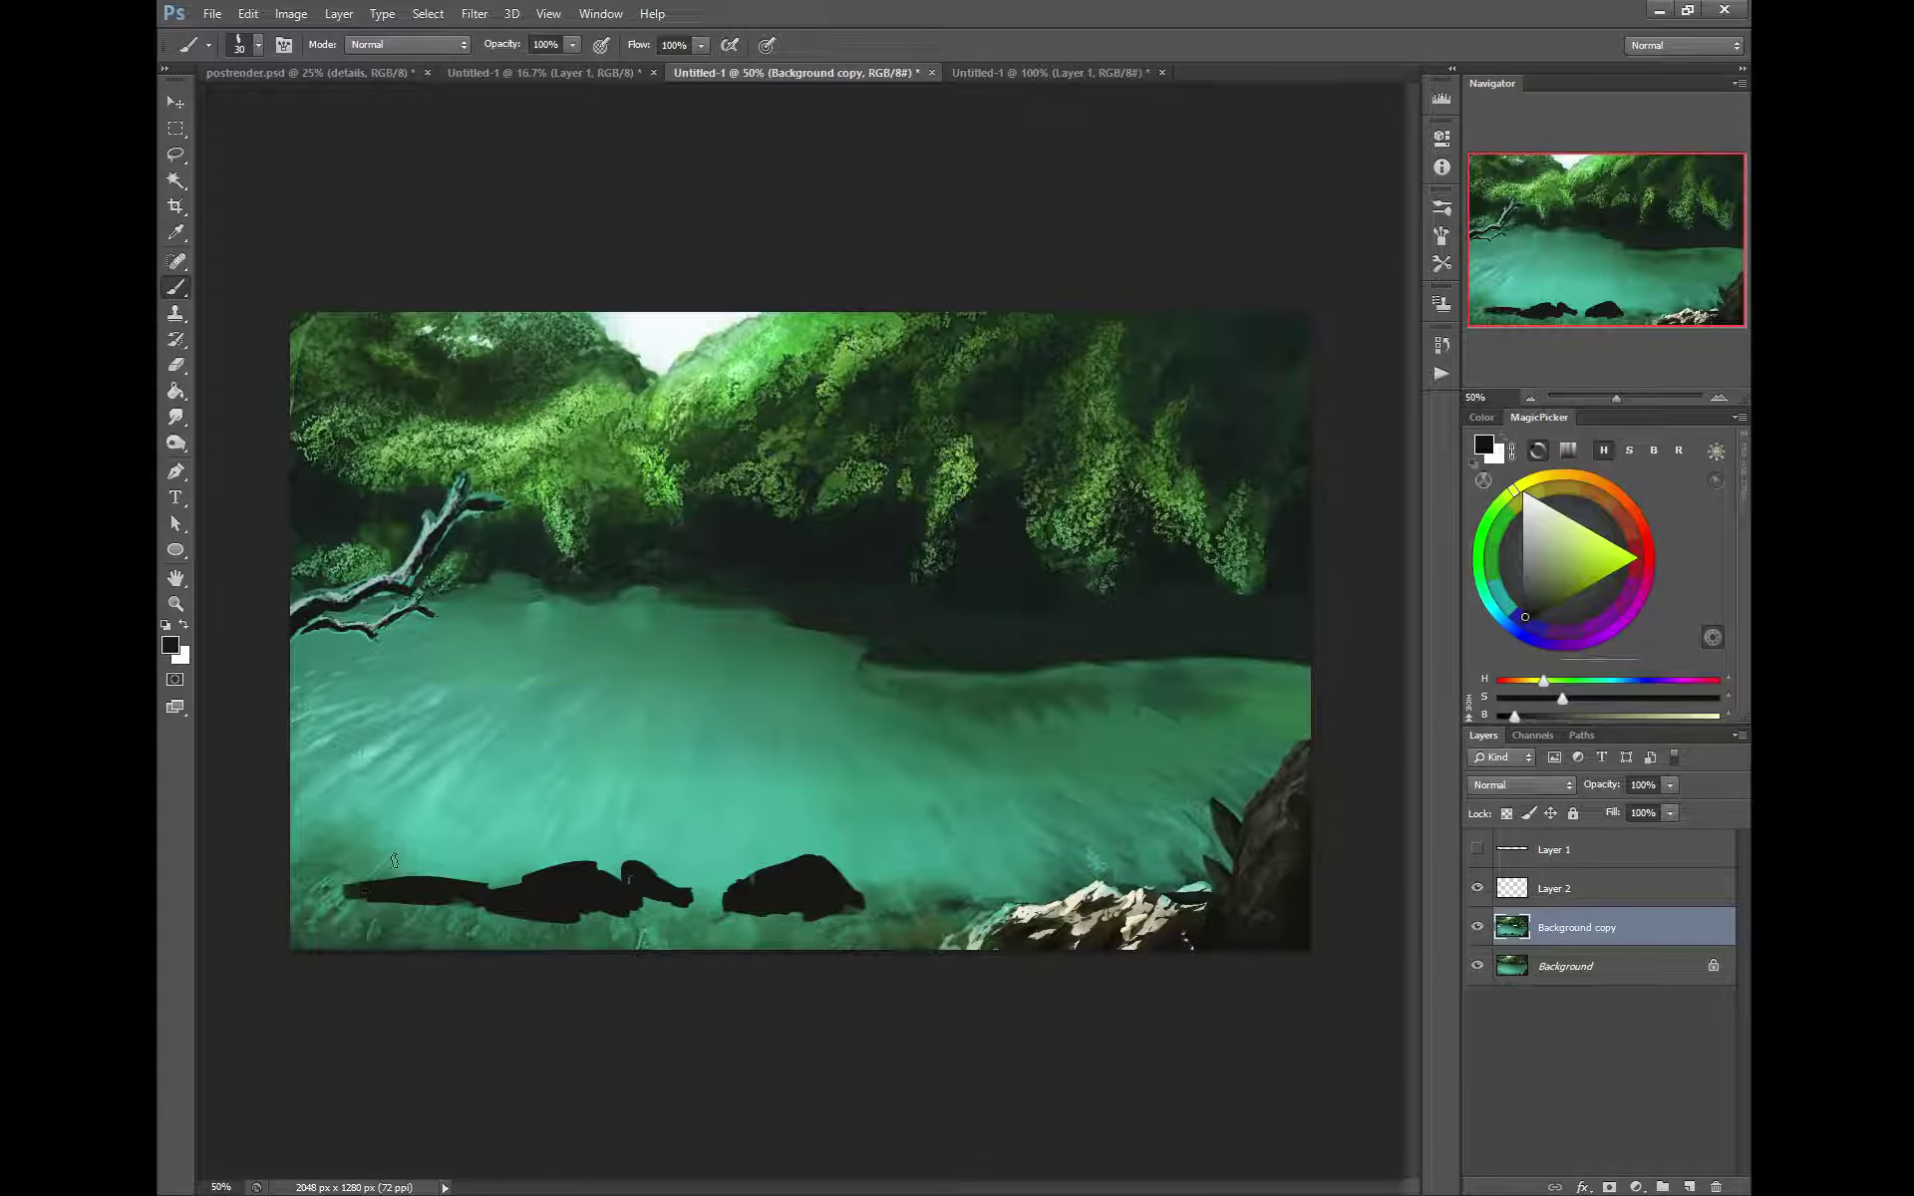
Paint lighter facets on the dark foreground rocks with a grey-beige sampled from the pale stones, using a size 35 brush
left_click(1282, 831, "alt")
left_click(1159, 899, "alt")
key("bracketleft")
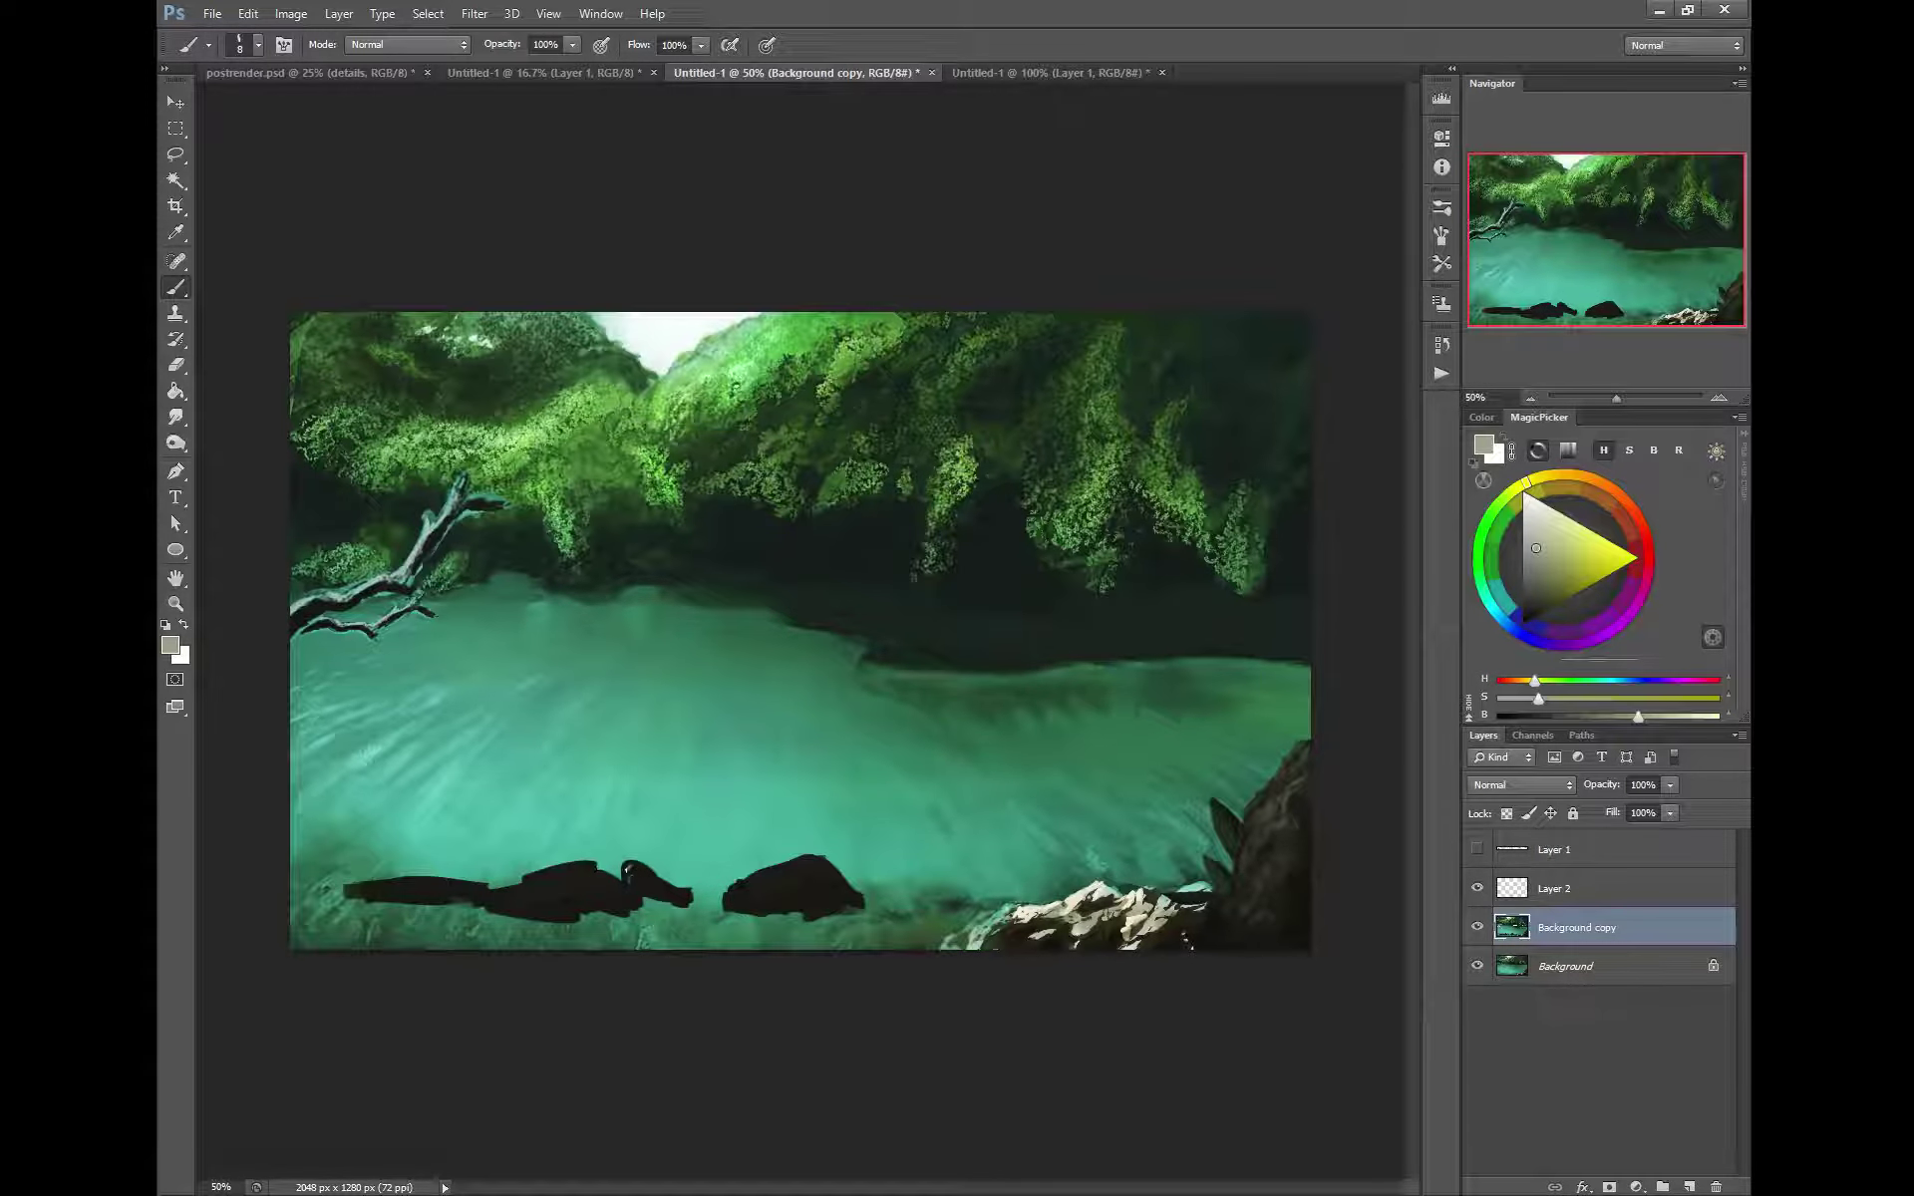
key("bracketright")
key("bracketright")
left_click(628, 869)
left_click_drag(799, 865, 737, 912)
mouse_move(477, 894)
left_mouse_down()
mouse_move(578, 875)
mouse_move(558, 897)
mouse_move(464, 902)
mouse_move(339, 884)
left_mouse_up()
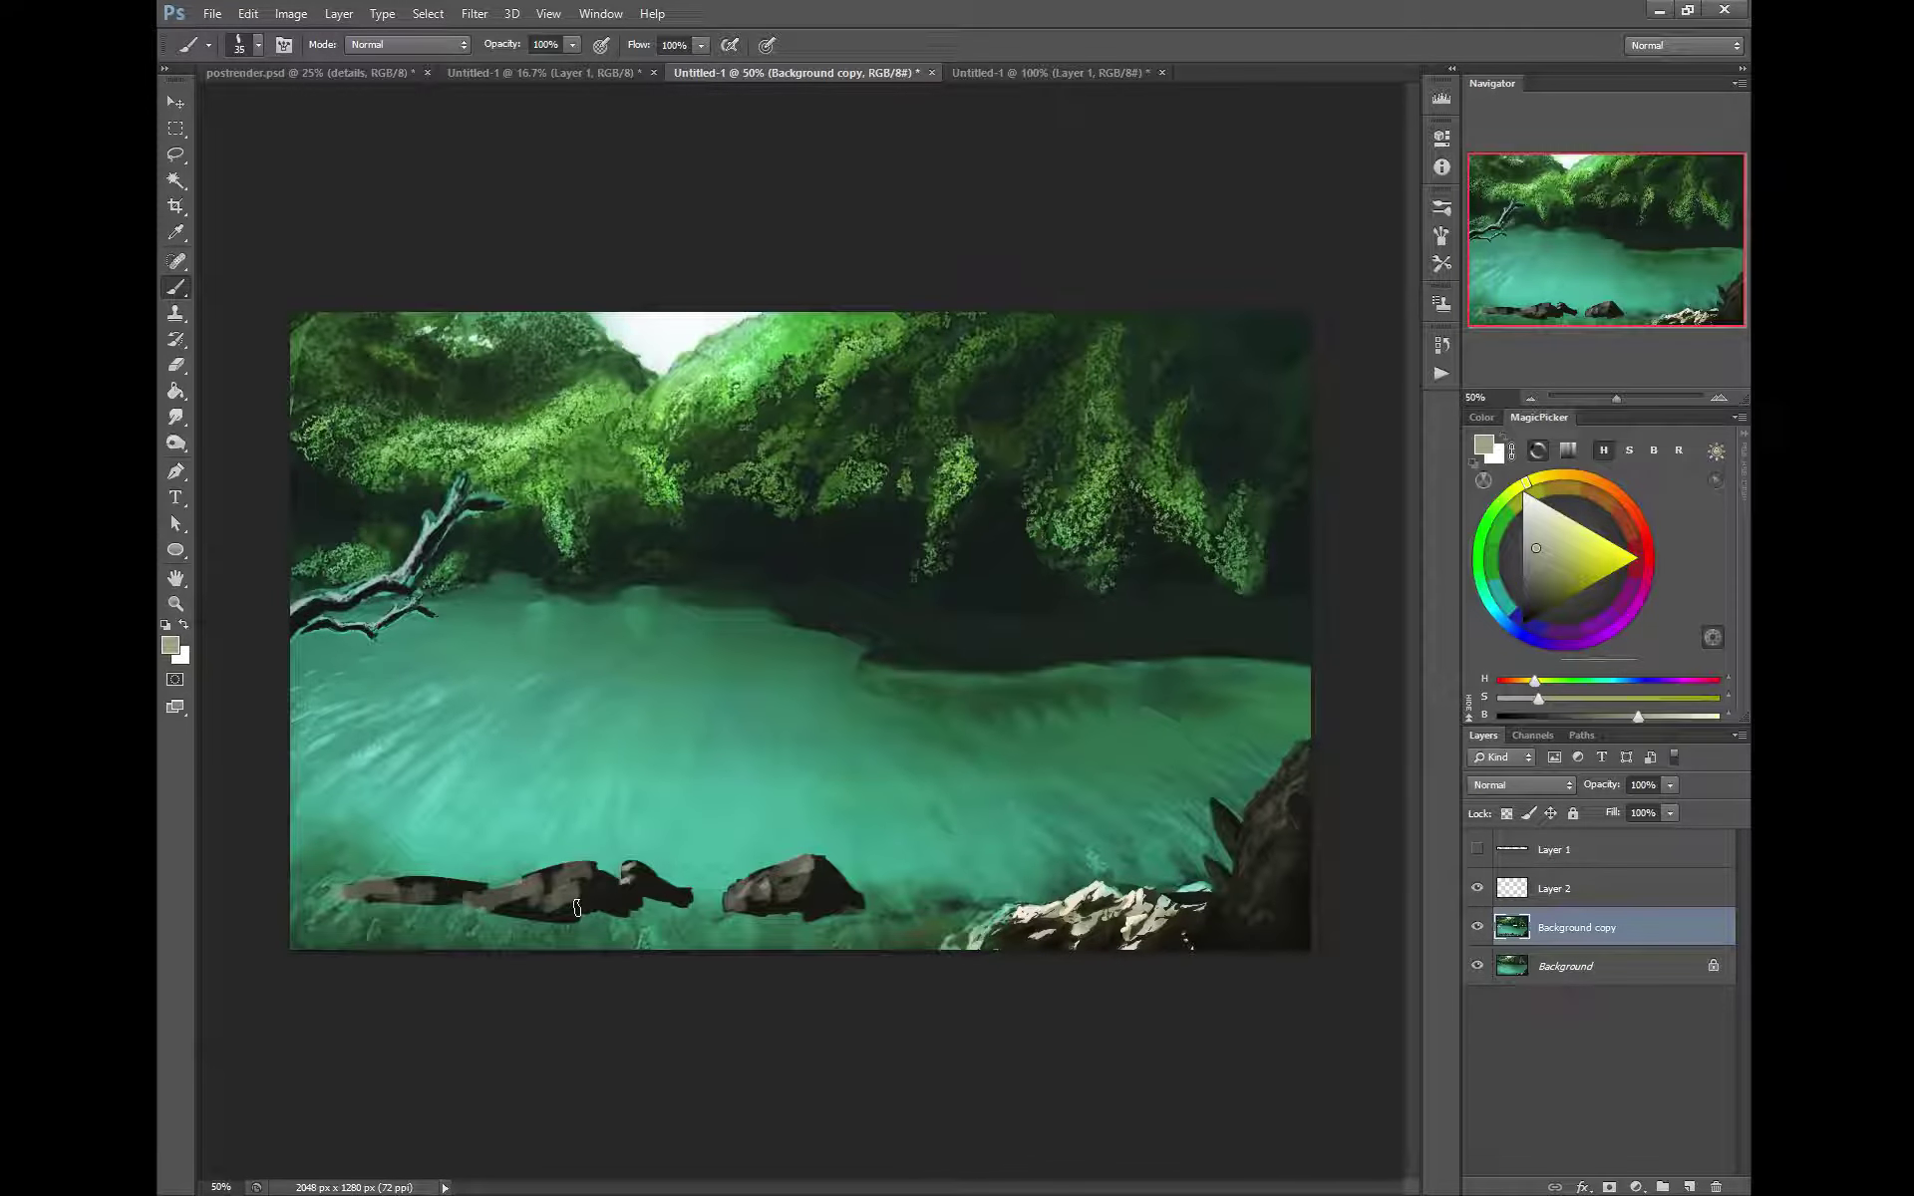
Paint a large dark rock mass in the lower-left corner with the sampled near-black rock colour and a size 70 brush
left_click(520, 909, "alt")
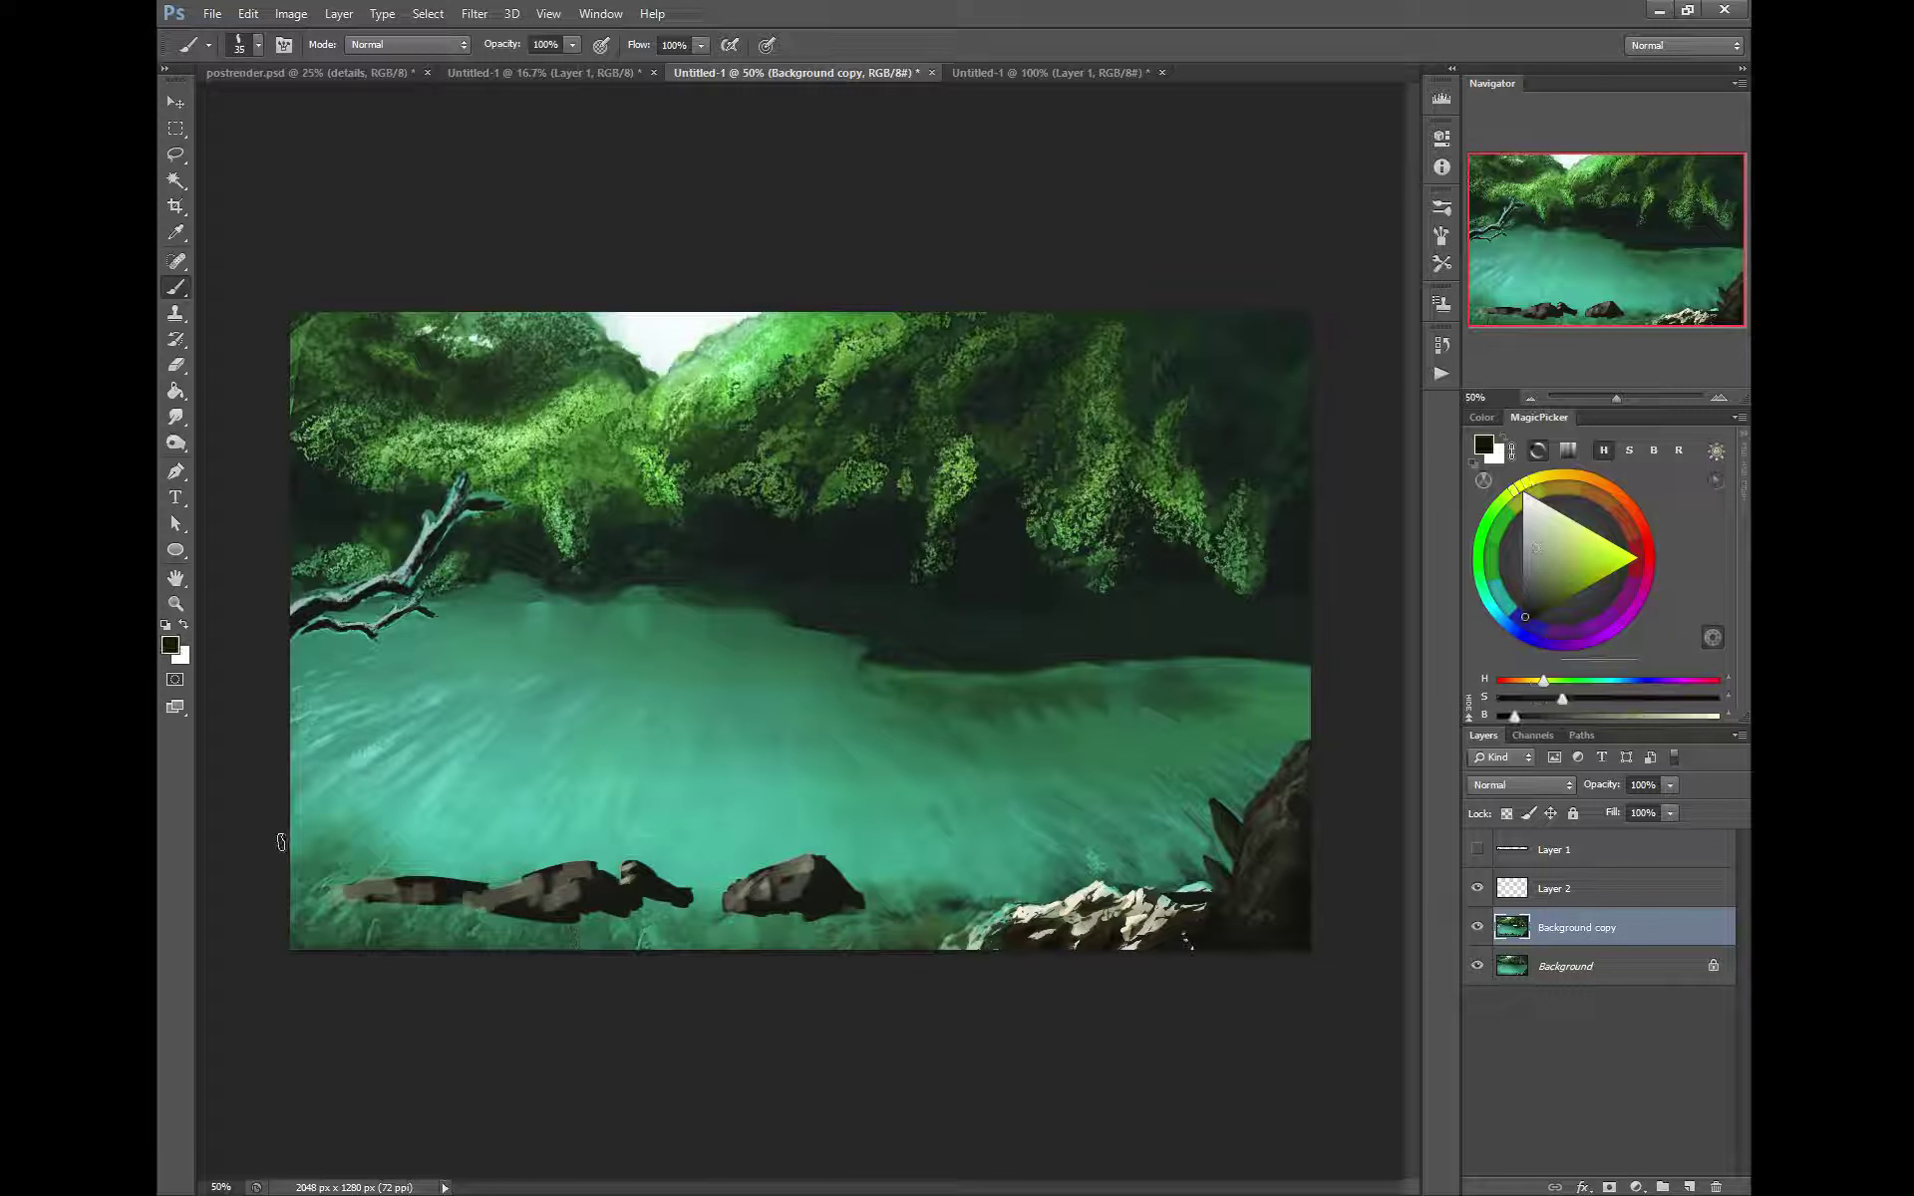
key("bracketright")
key("bracketright")
key("bracketright")
key("bracketright")
mouse_move(292, 768)
left_mouse_down()
mouse_move(351, 896)
mouse_move(305, 792)
mouse_move(409, 927)
left_mouse_up()
mouse_move(295, 787)
left_mouse_down()
mouse_move(376, 895)
mouse_move(391, 934)
mouse_move(378, 964)
mouse_move(335, 976)
mouse_move(380, 917)
mouse_move(505, 966)
left_mouse_up()
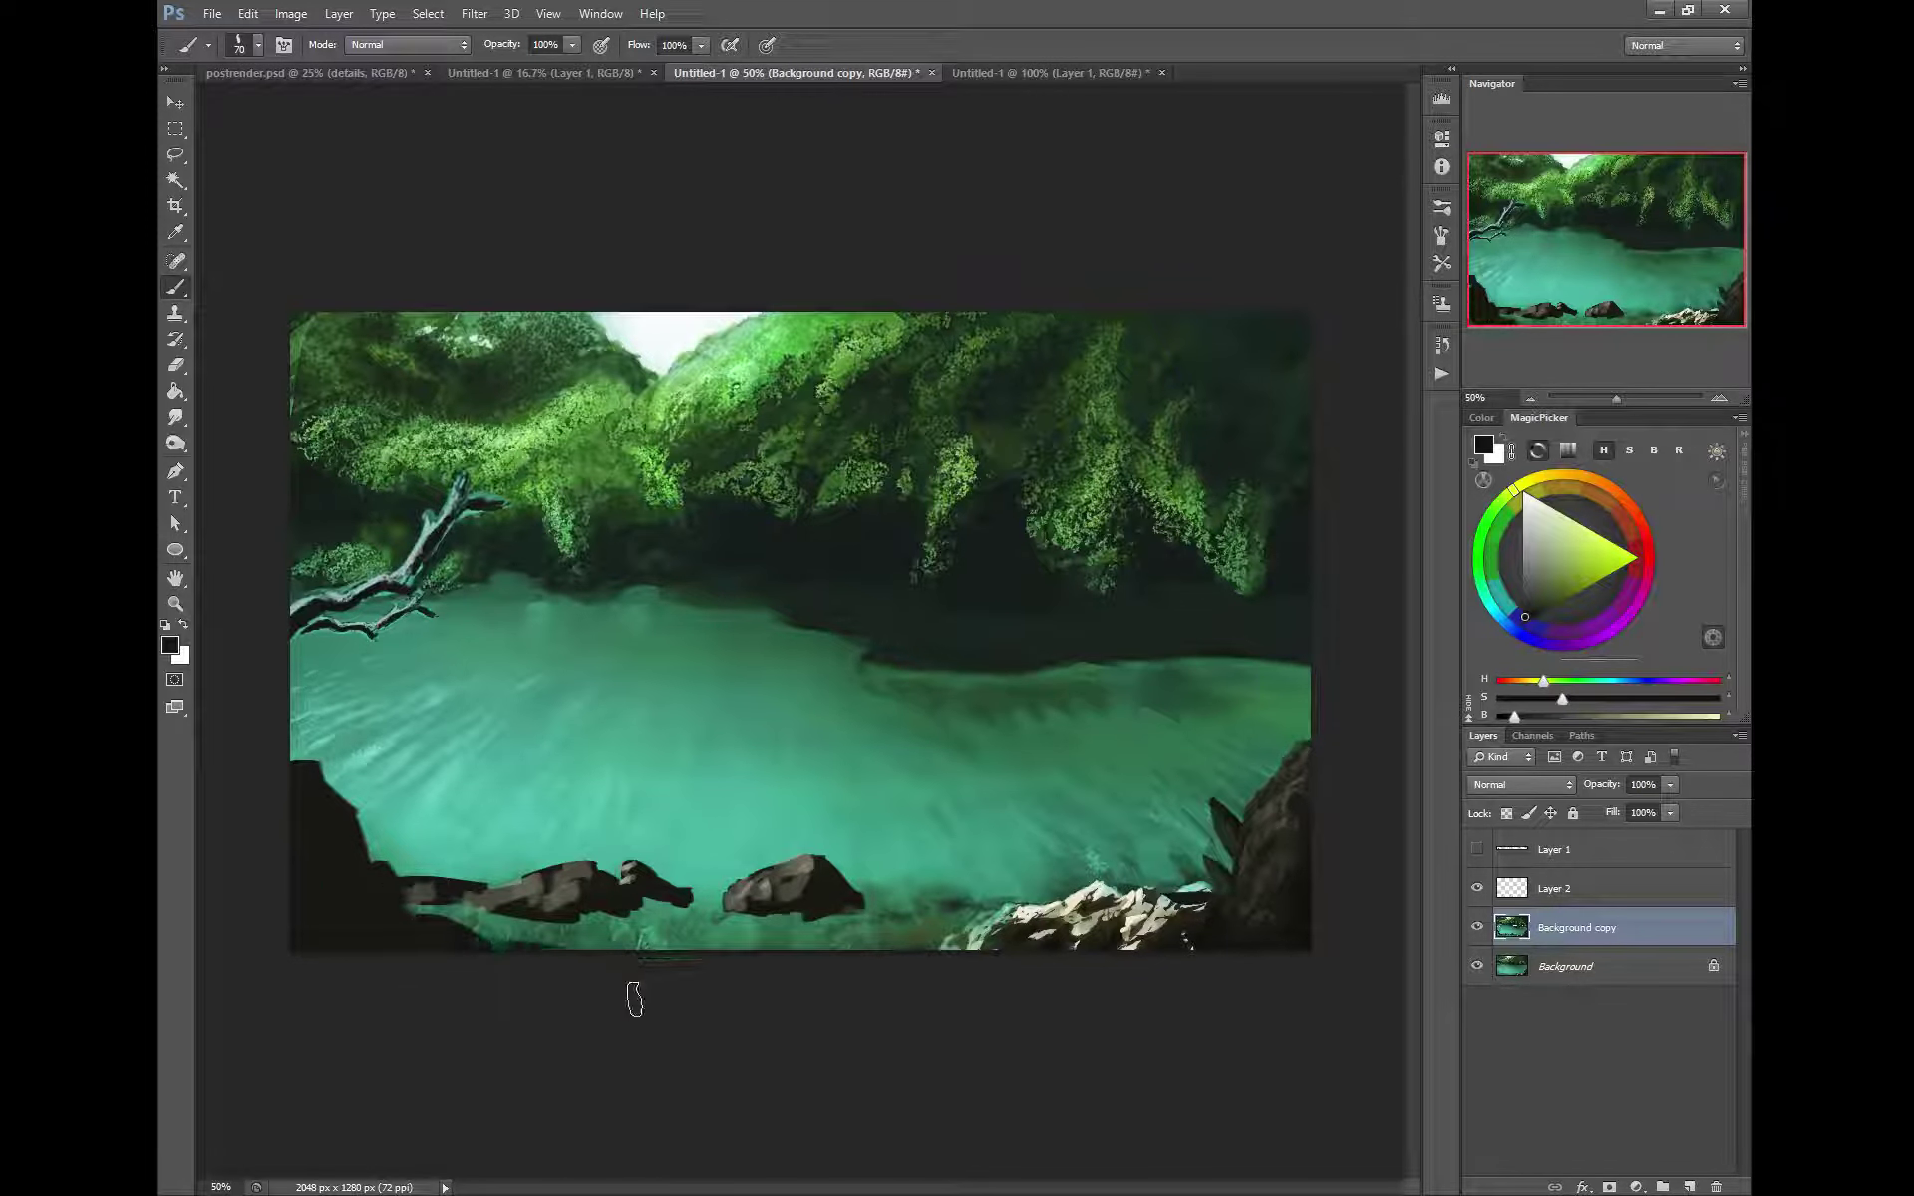
right_click(674, 980)
left_click(596, 916)
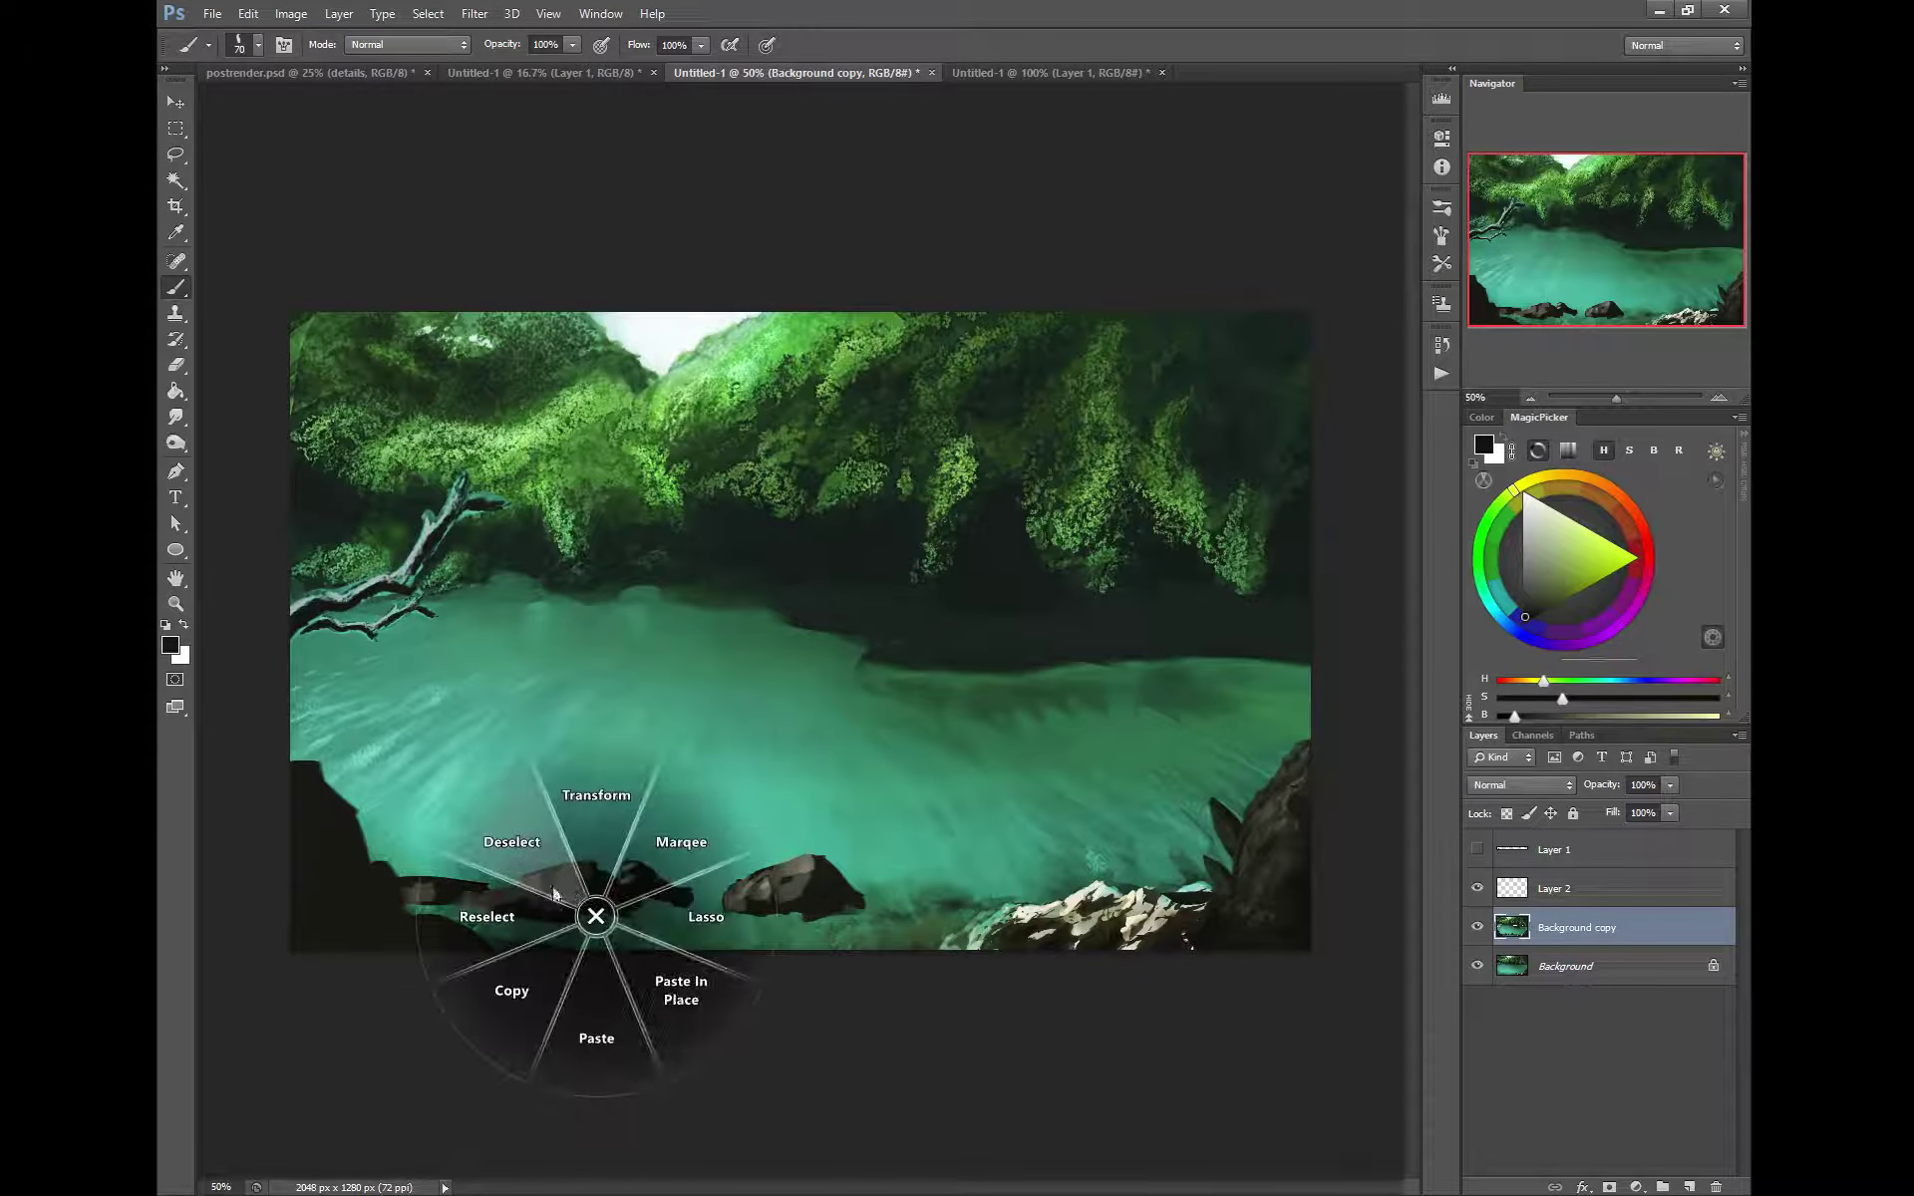
Paint thin dark grass blades around the foreground rocks and pale stones with a size 15 brush, using a dark green sampled from the right-hand plant
left_click(596, 916)
key("bracketleft")
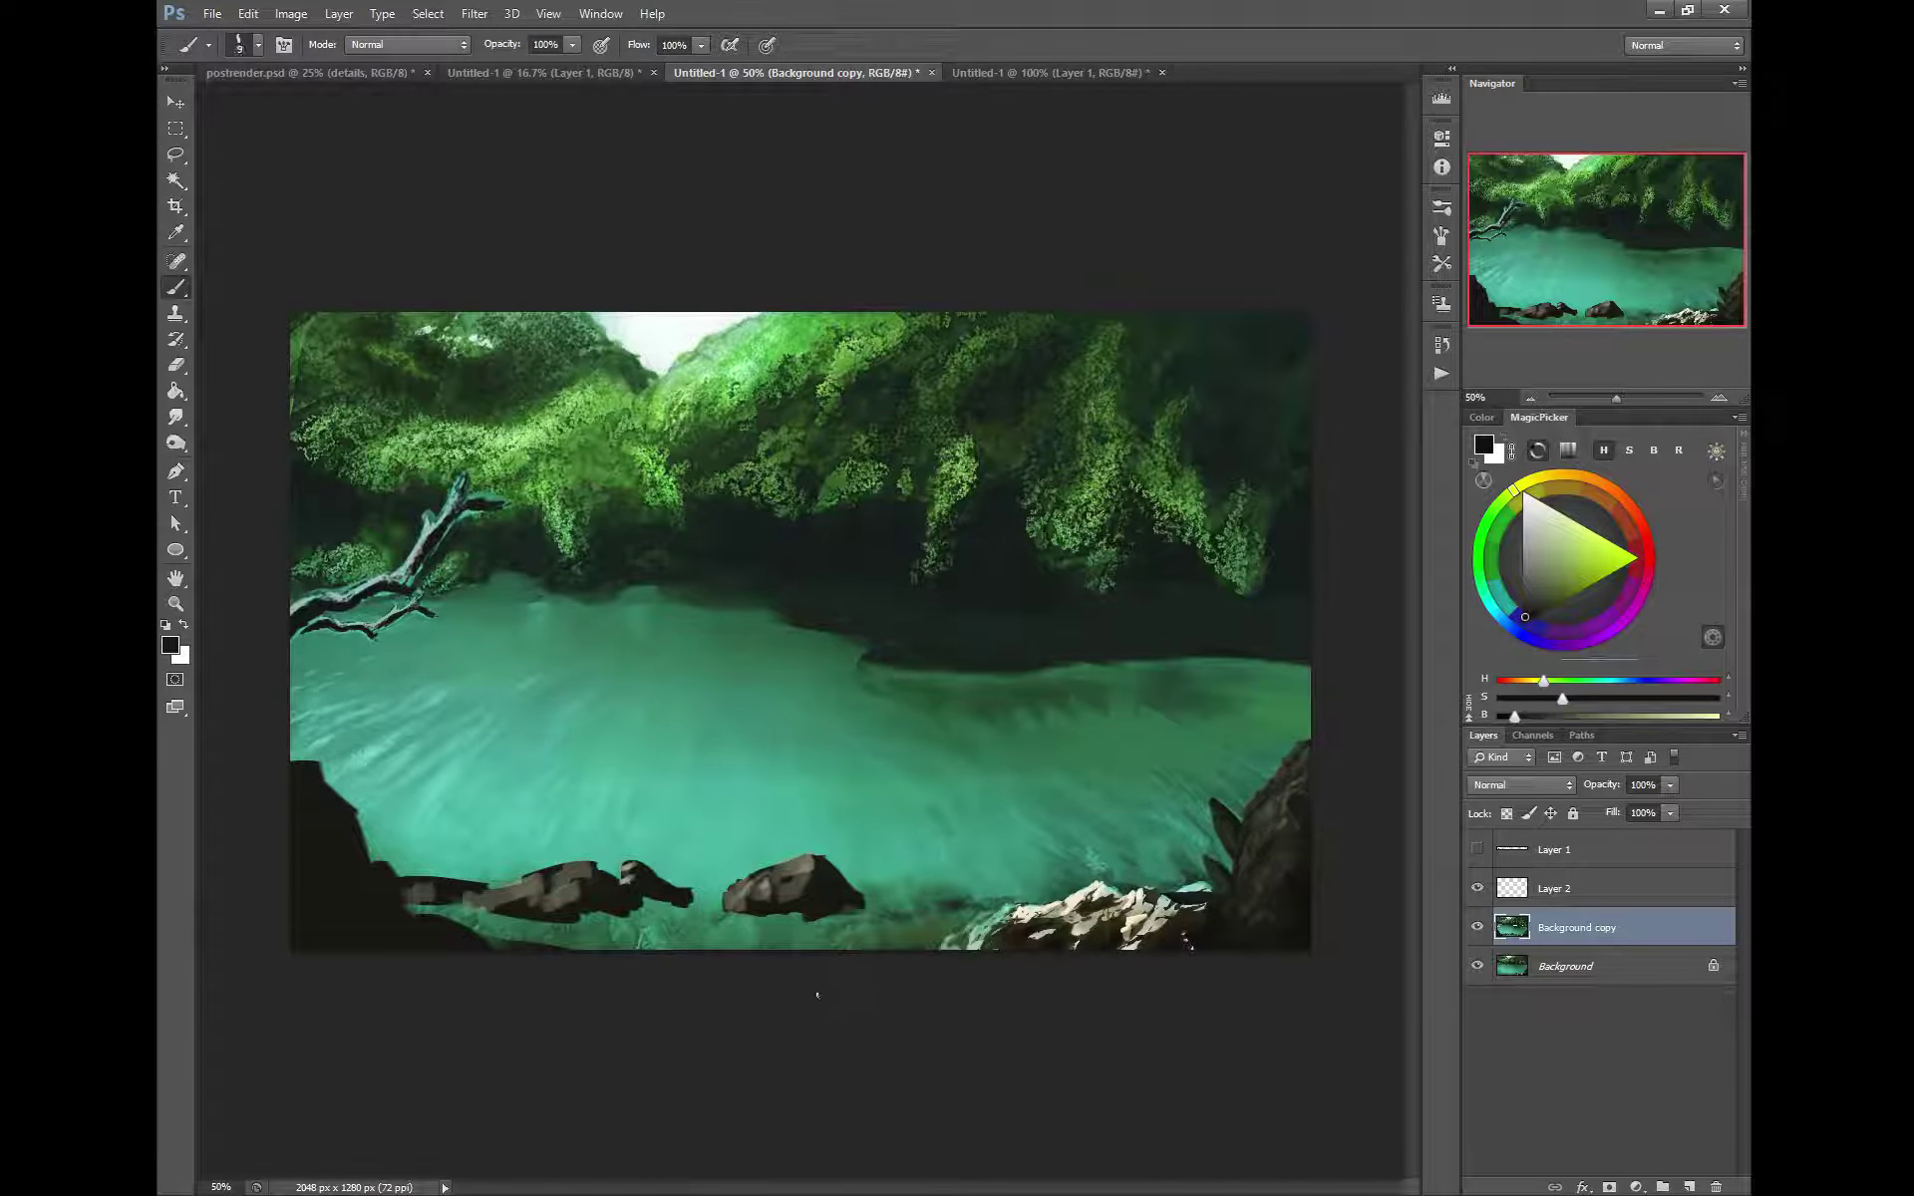
left_click(1218, 867, "alt")
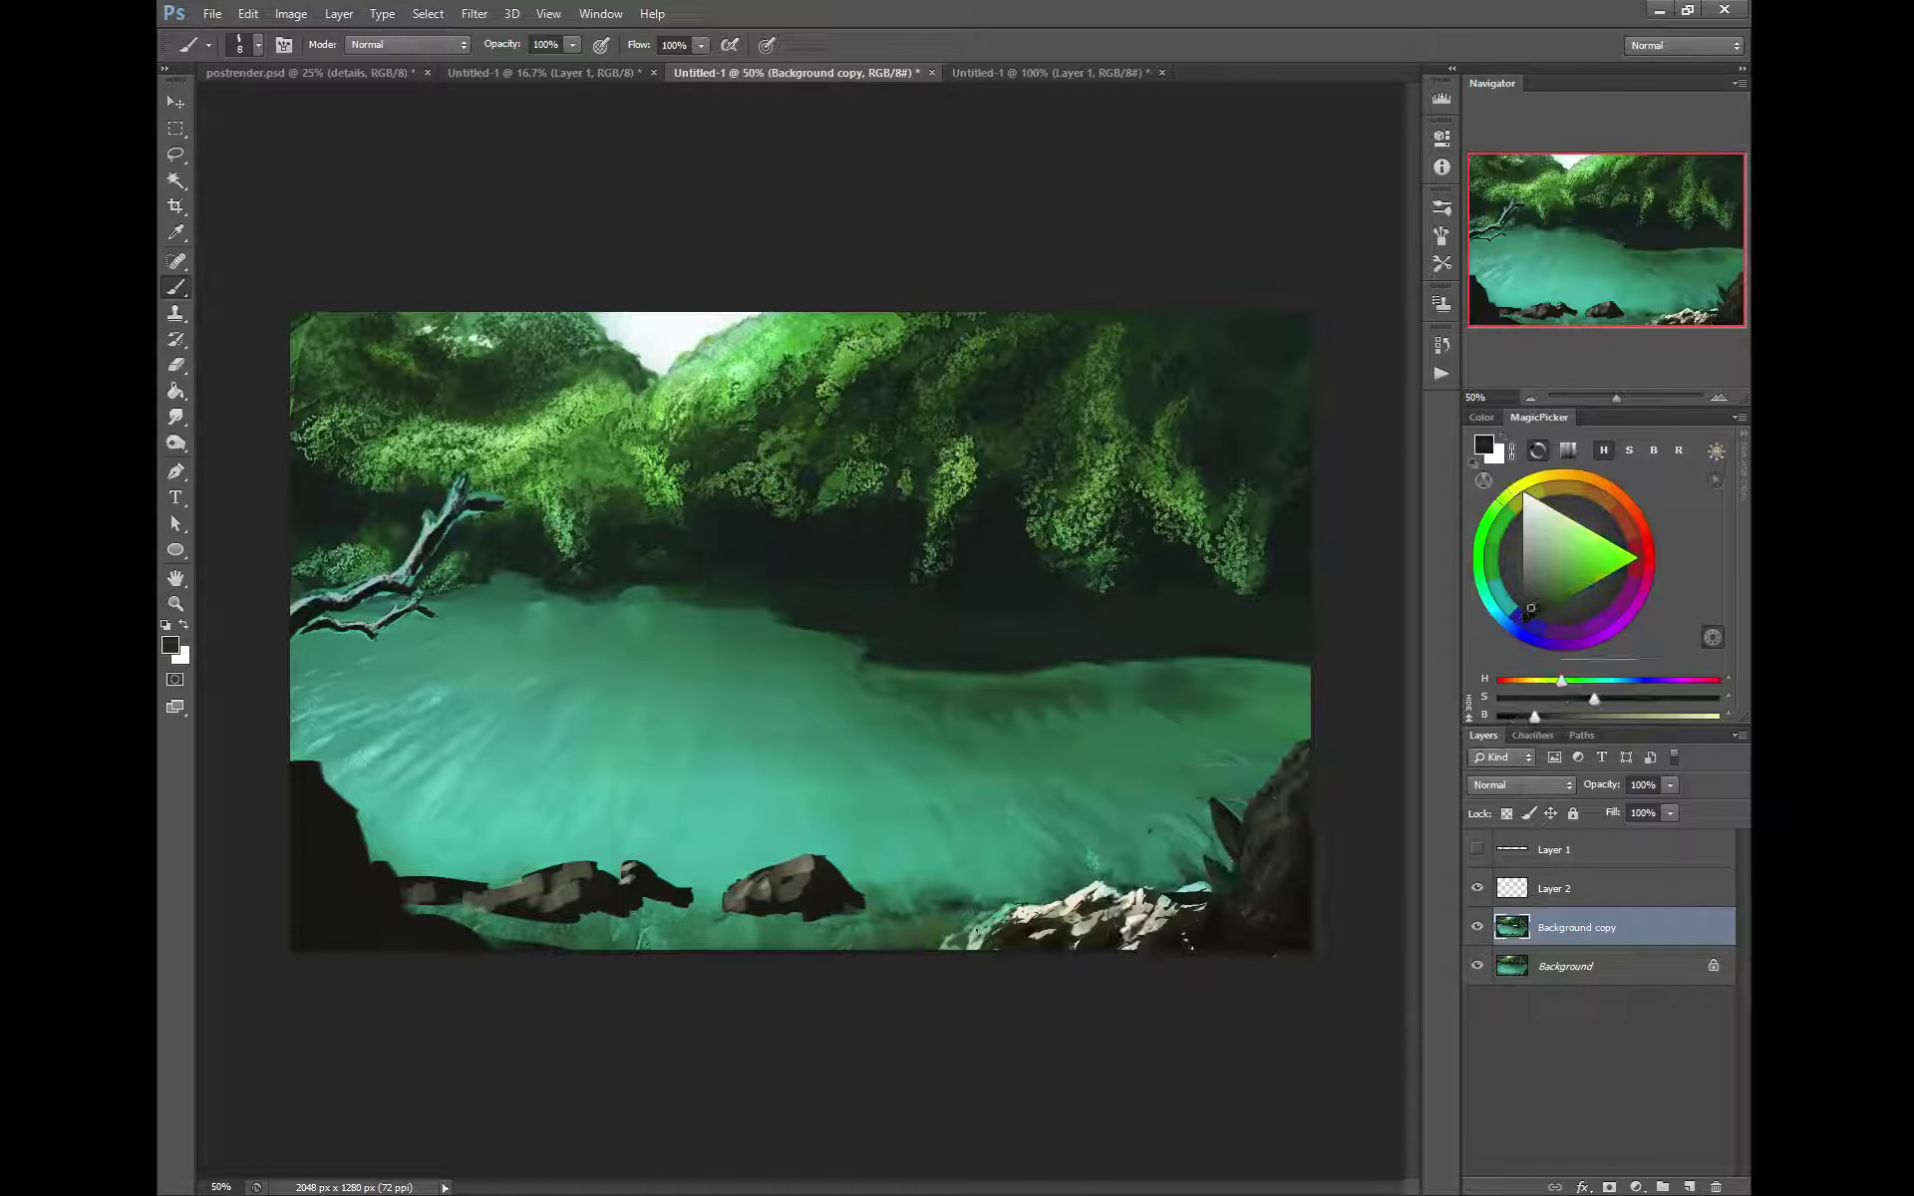
key("bracketright")
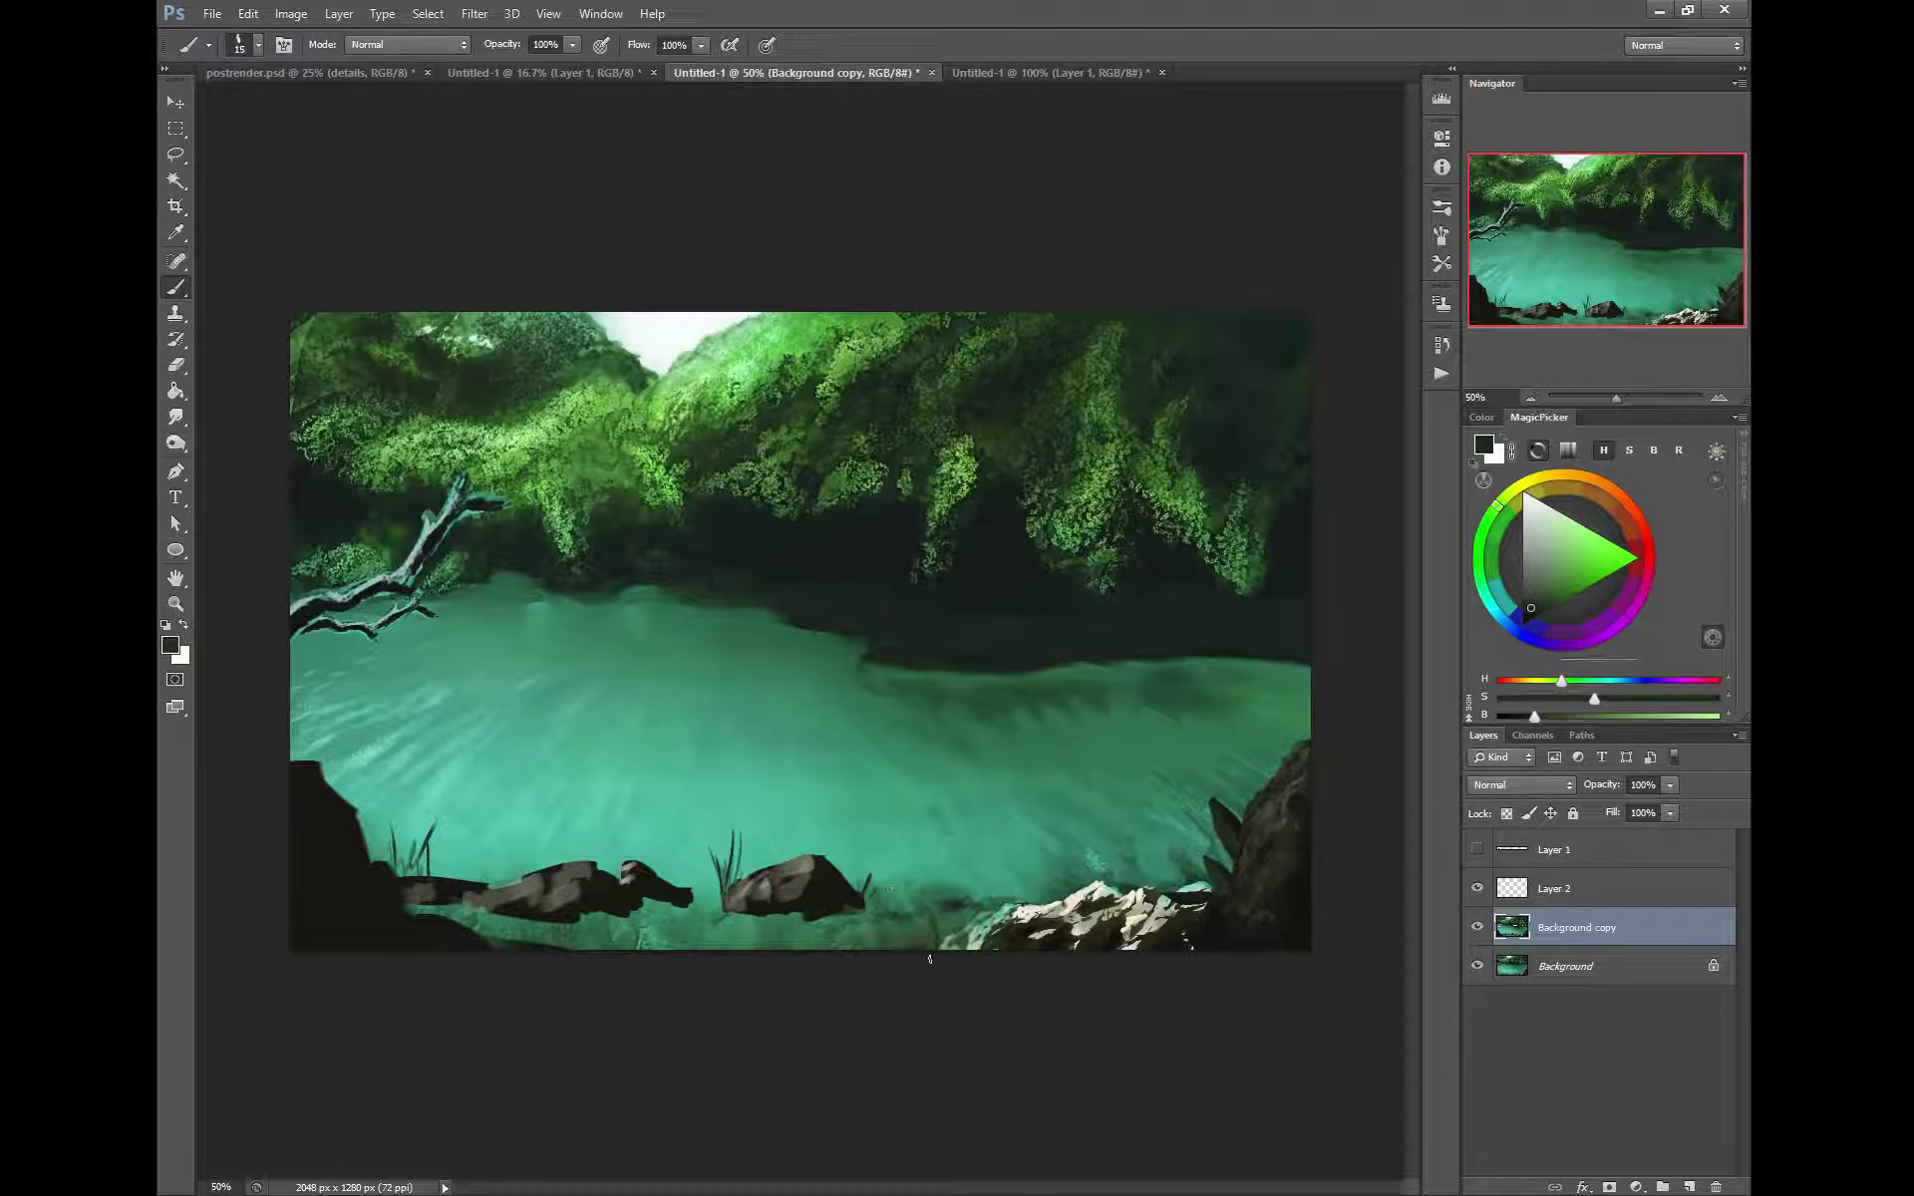
left_click_drag(896, 926, 903, 842)
left_click_drag(976, 942, 979, 854)
left_click_drag(987, 902, 990, 832)
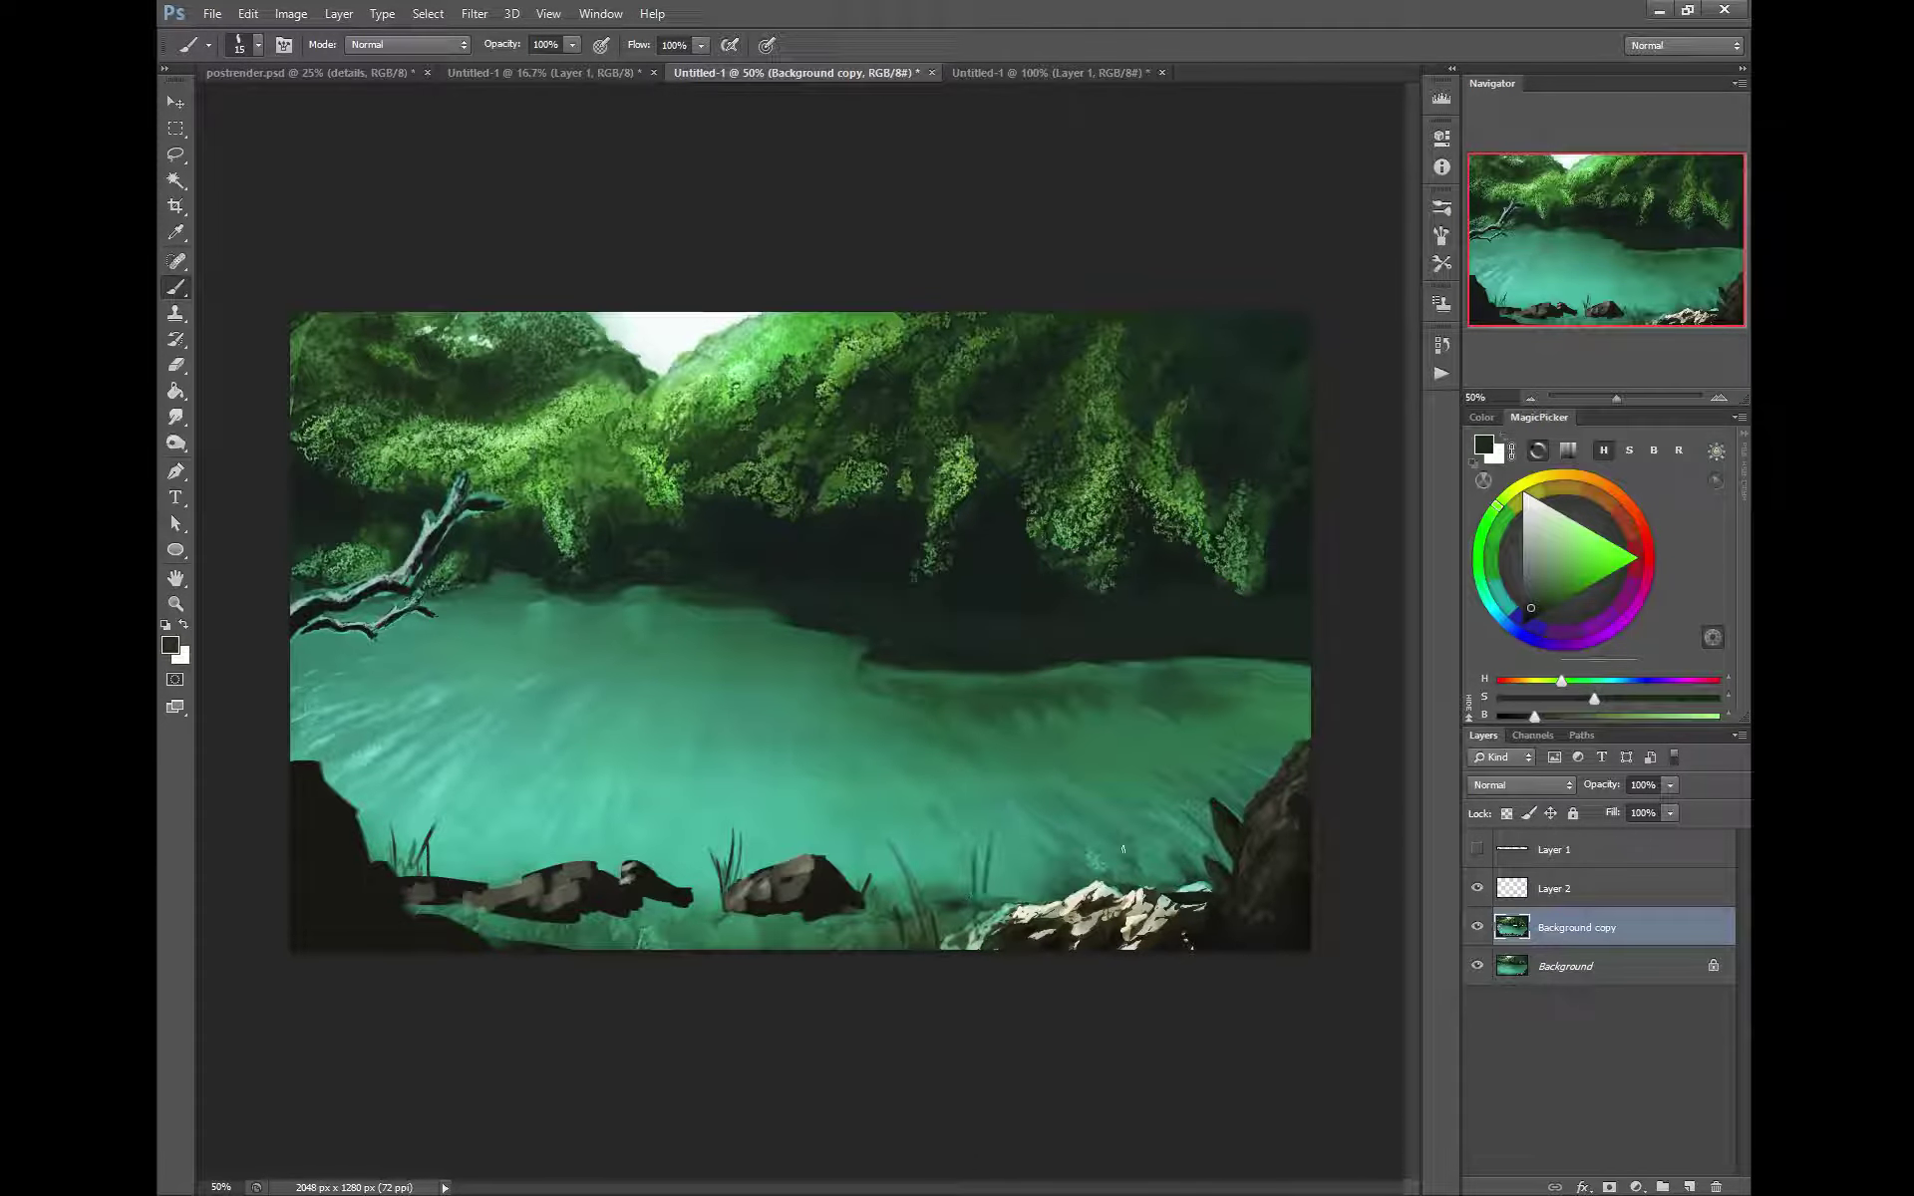
left_click_drag(1167, 886, 1175, 848)
Paint broader dark leaves left of the pale stones and beside the lower-left rock mass with a size 30 brush
left_click_drag(898, 859, 934, 946)
mouse_move(934, 946)
left_mouse_down()
mouse_move(897, 857)
mouse_move(907, 918)
left_mouse_up()
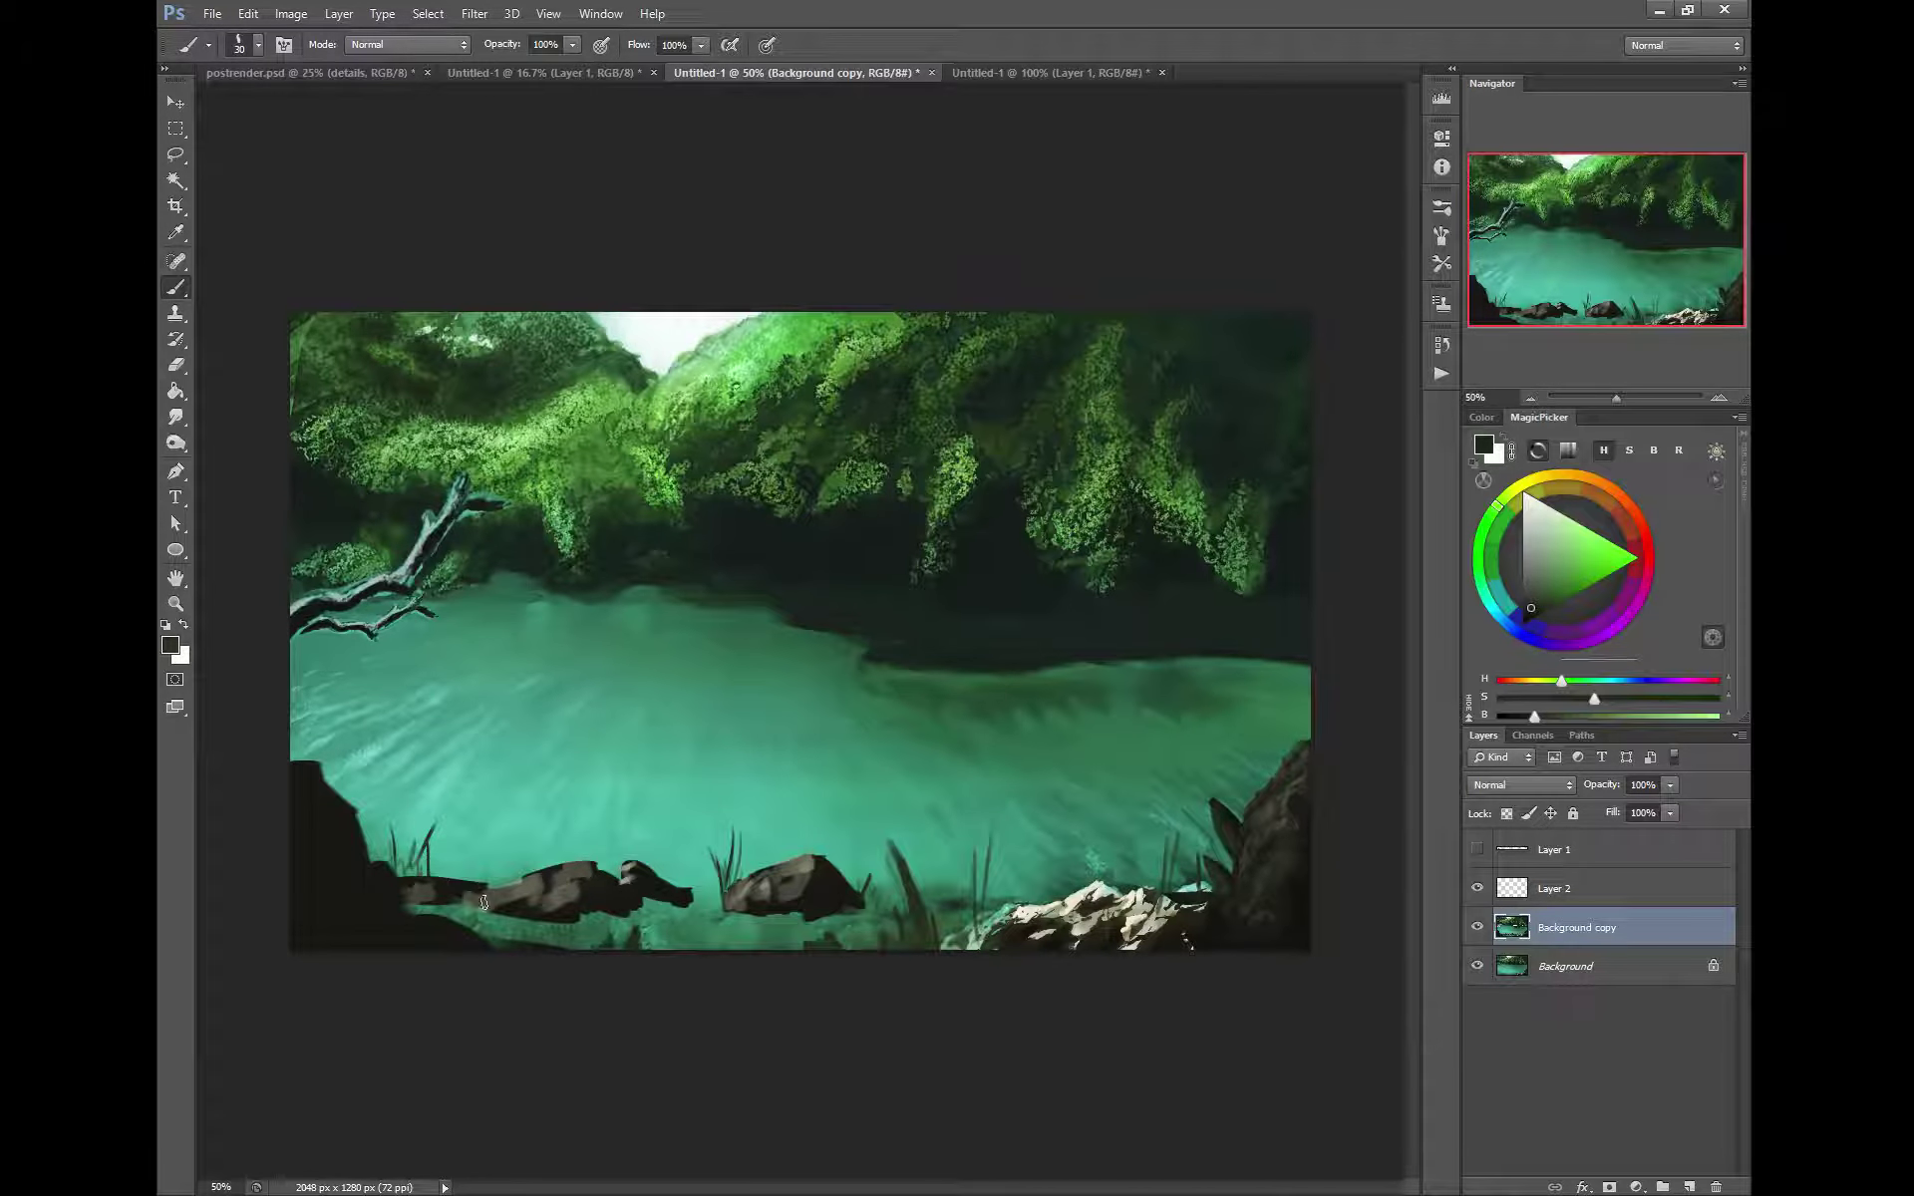
mouse_move(441, 915)
left_mouse_down()
mouse_move(397, 925)
mouse_move(439, 860)
mouse_move(397, 901)
mouse_move(411, 849)
mouse_move(387, 891)
left_mouse_up()
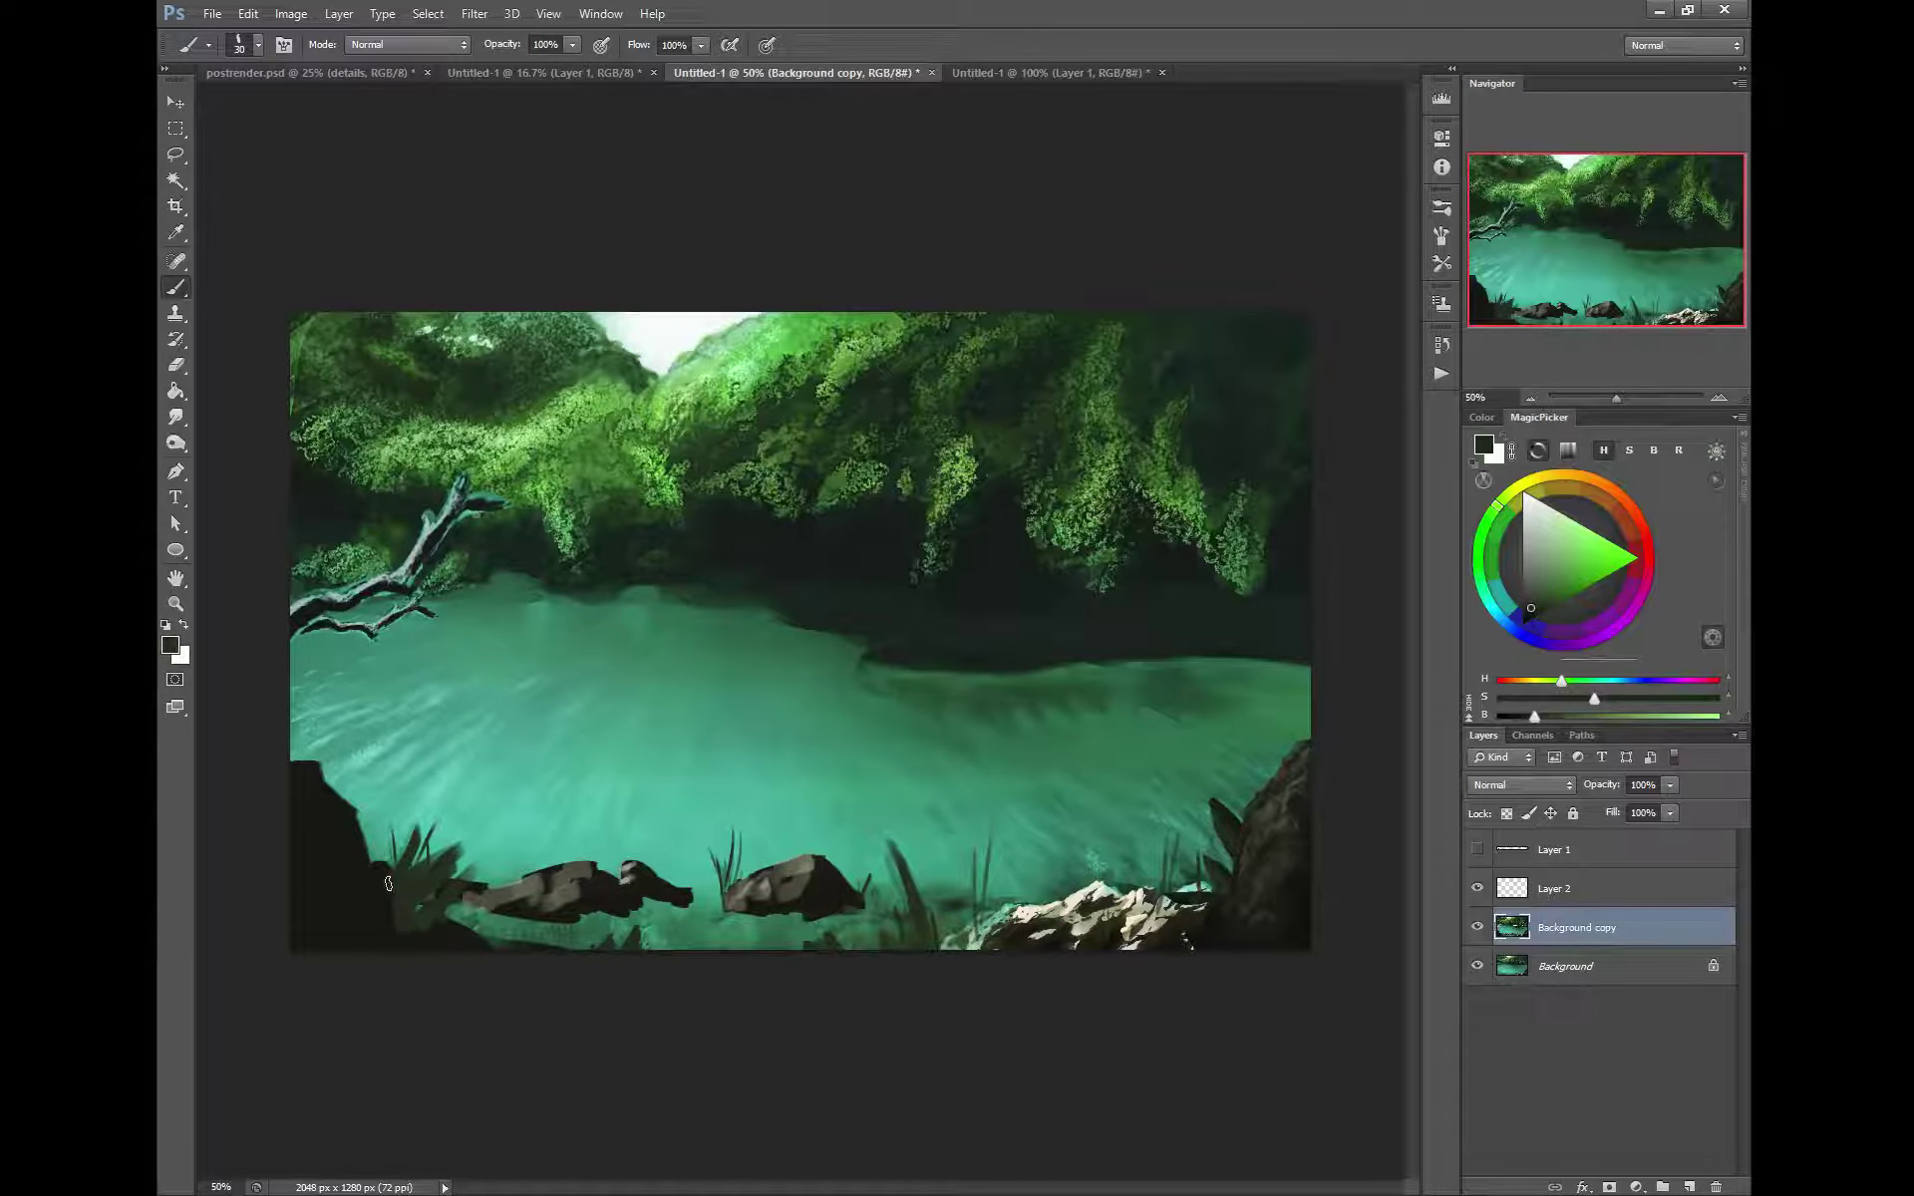
Paint grey-brown facets on the lower-left rock mass with a colour sampled from the foreground rocks, and compare the Background copy layer with the original
left_click(1222, 813, "alt")
left_click(1045, 897, "alt")
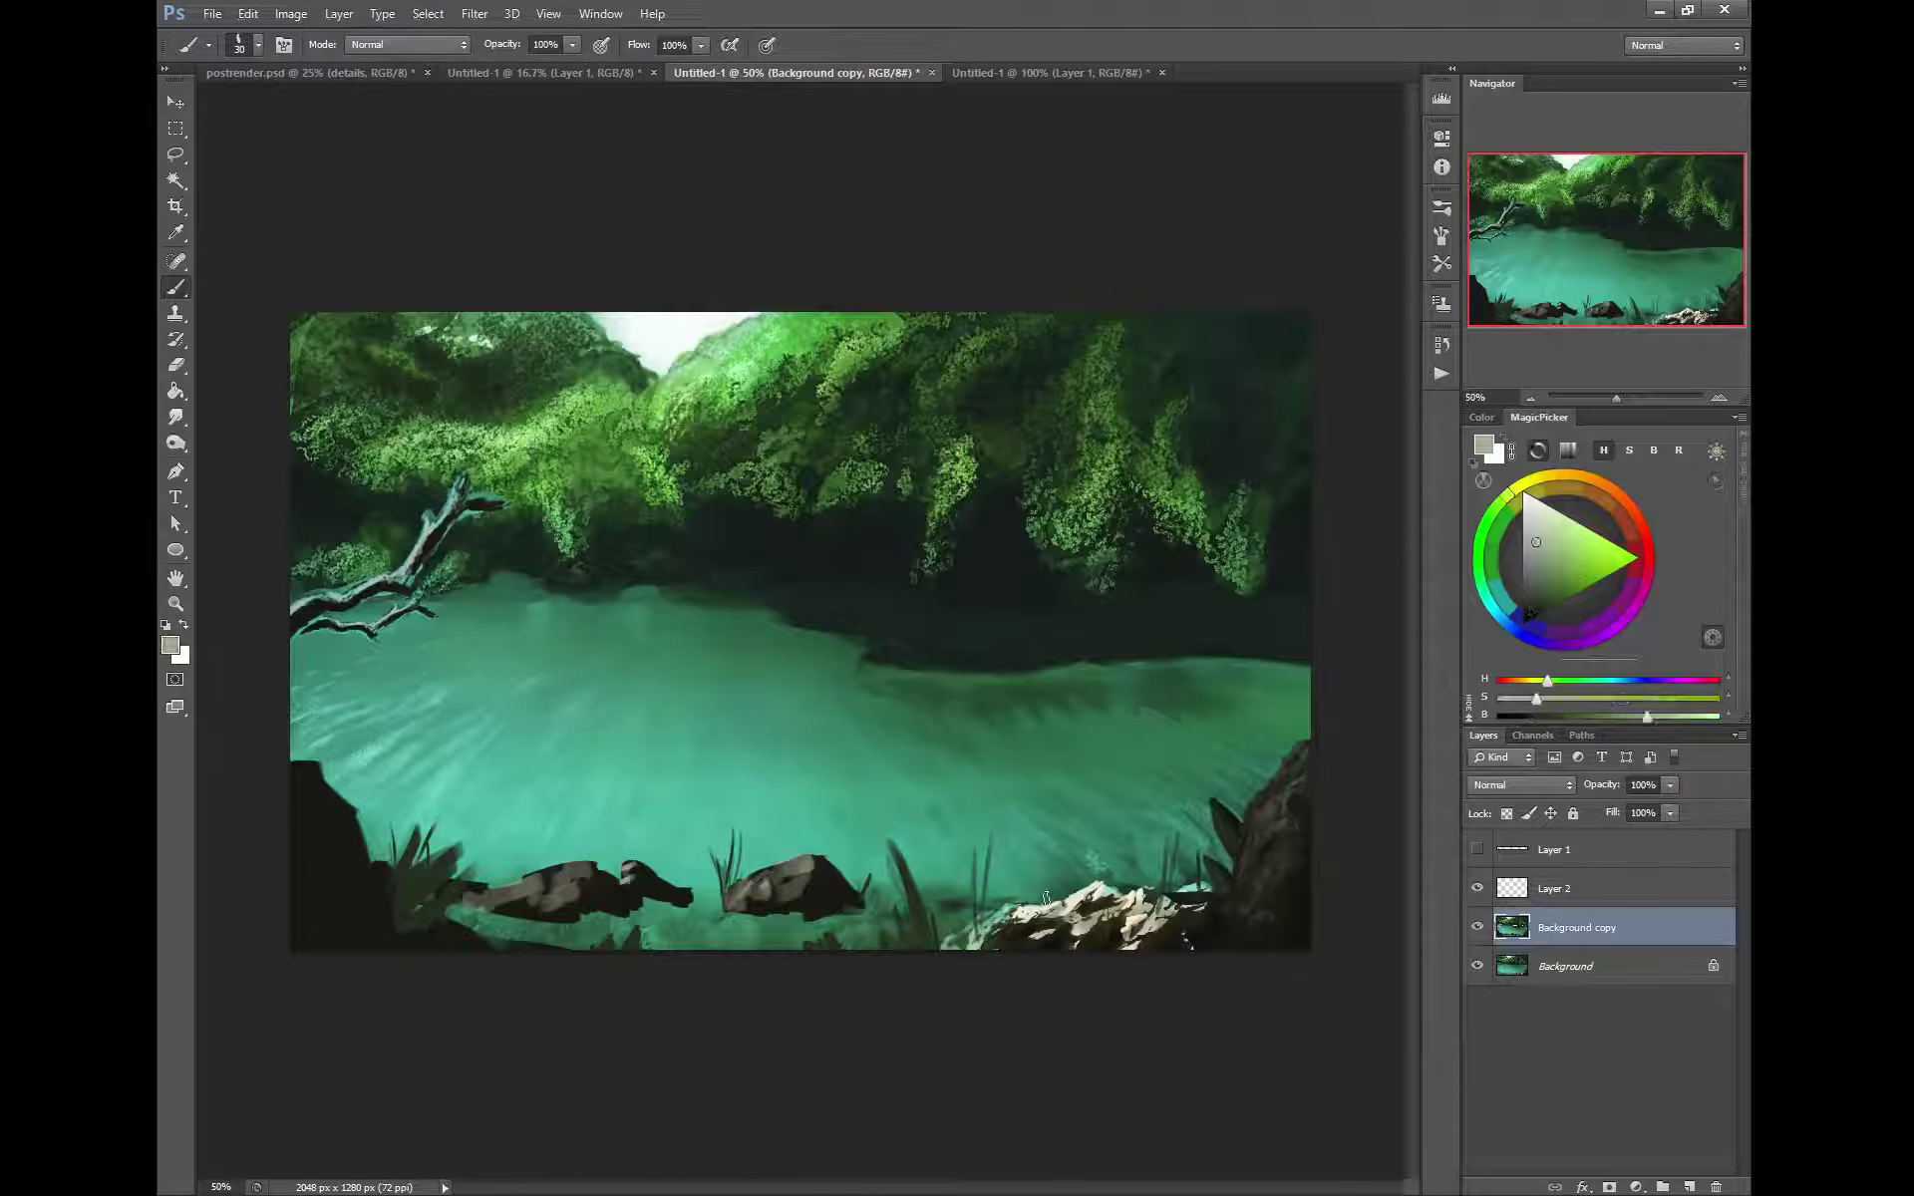
key("bracketright")
left_click(519, 893, "alt")
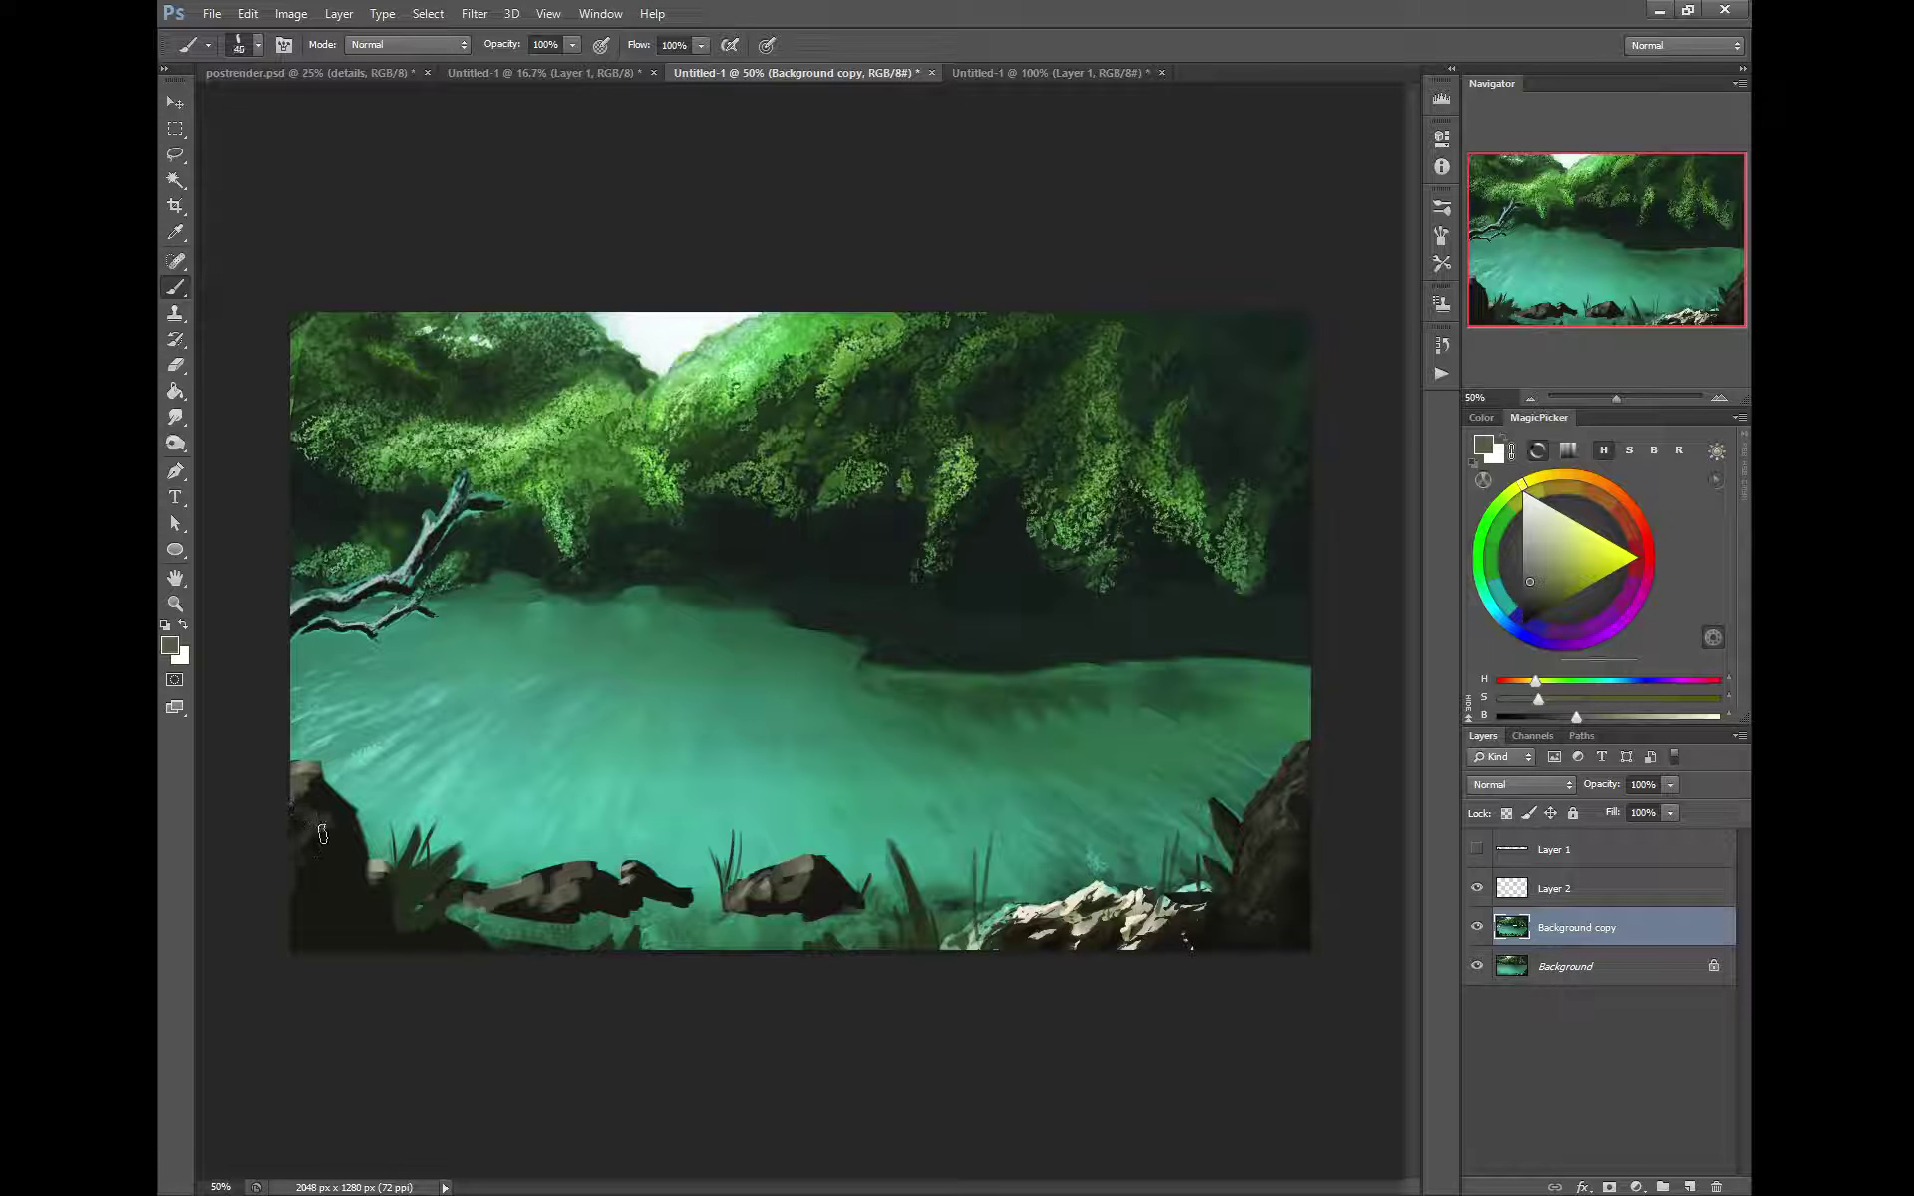
mouse_move(322, 834)
left_mouse_down()
mouse_move(296, 863)
mouse_move(272, 908)
left_mouse_up()
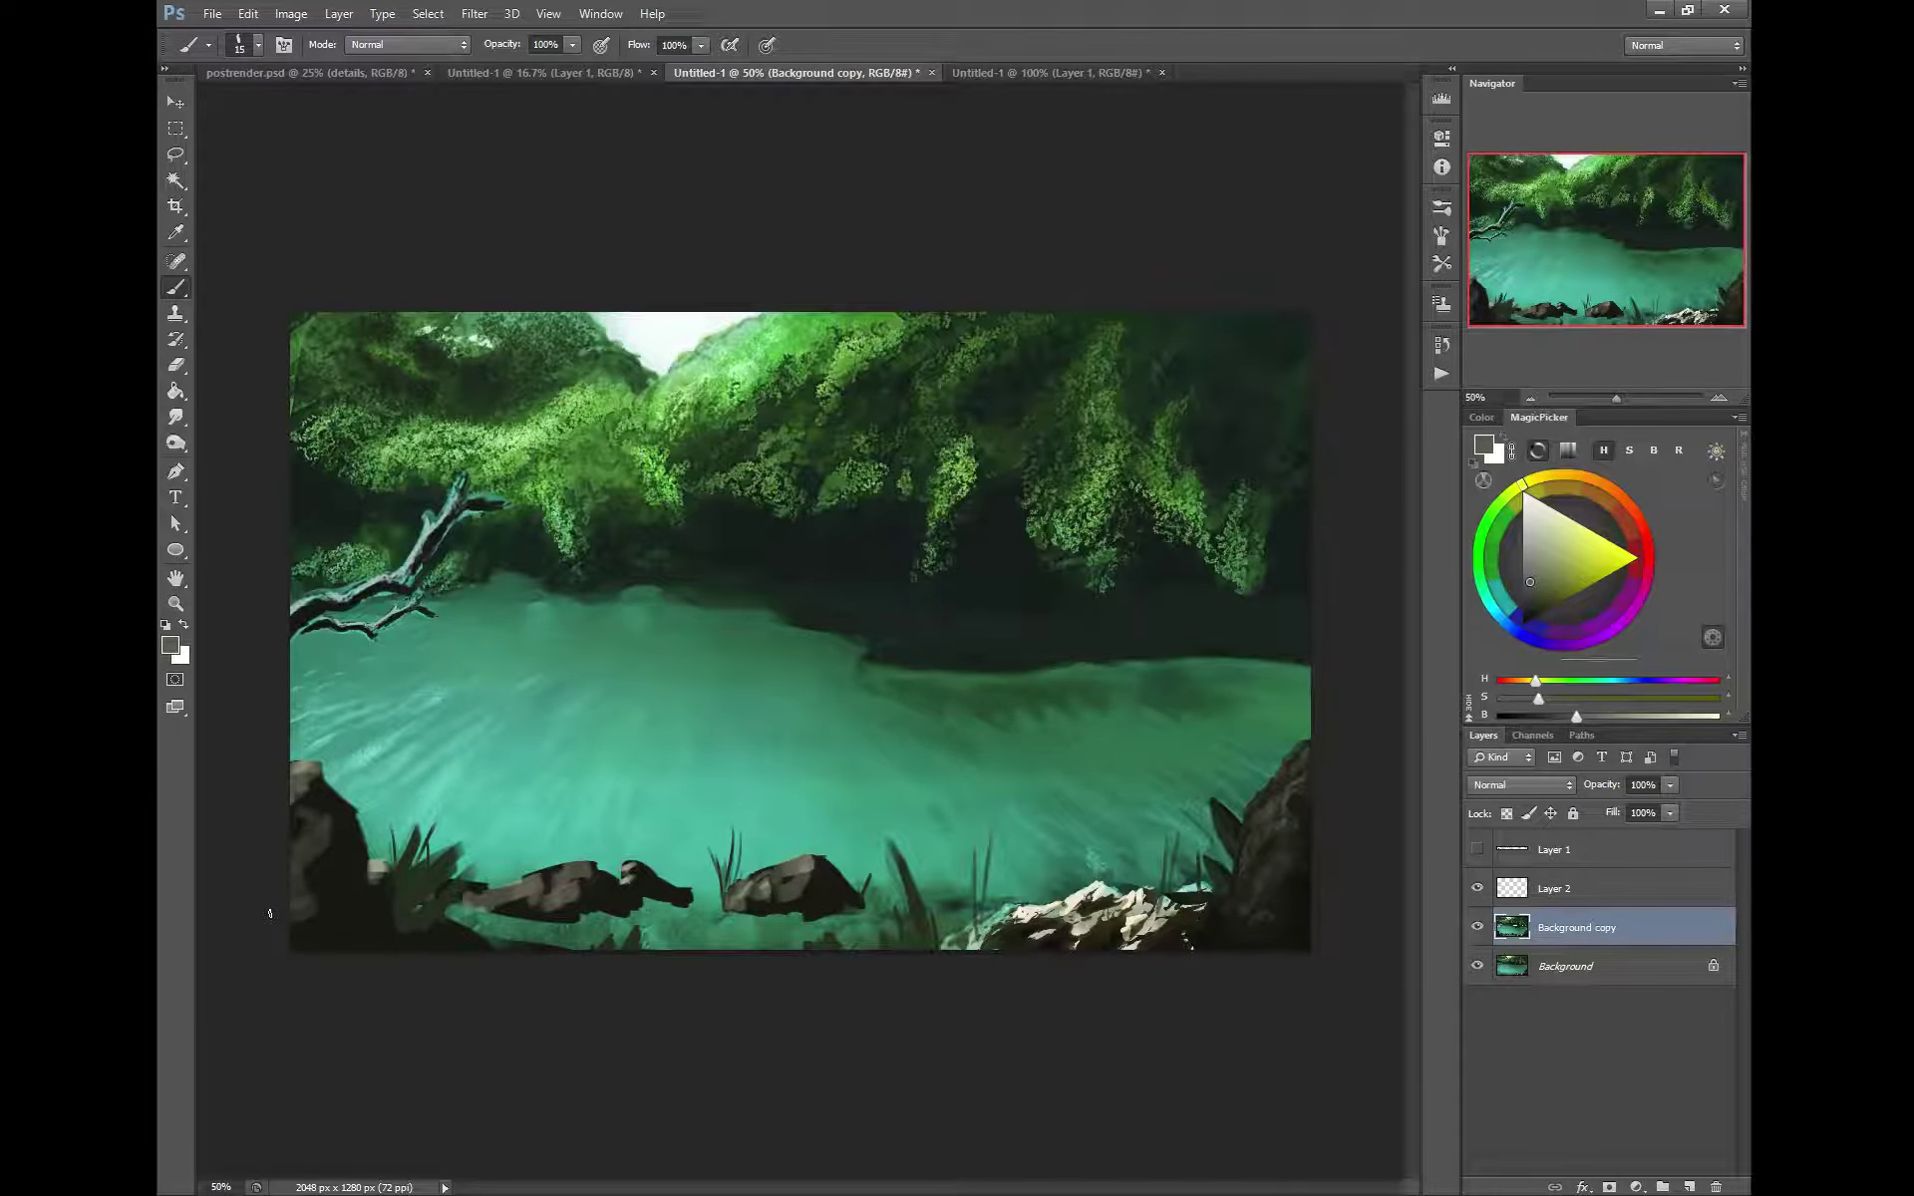
left_click(1477, 927)
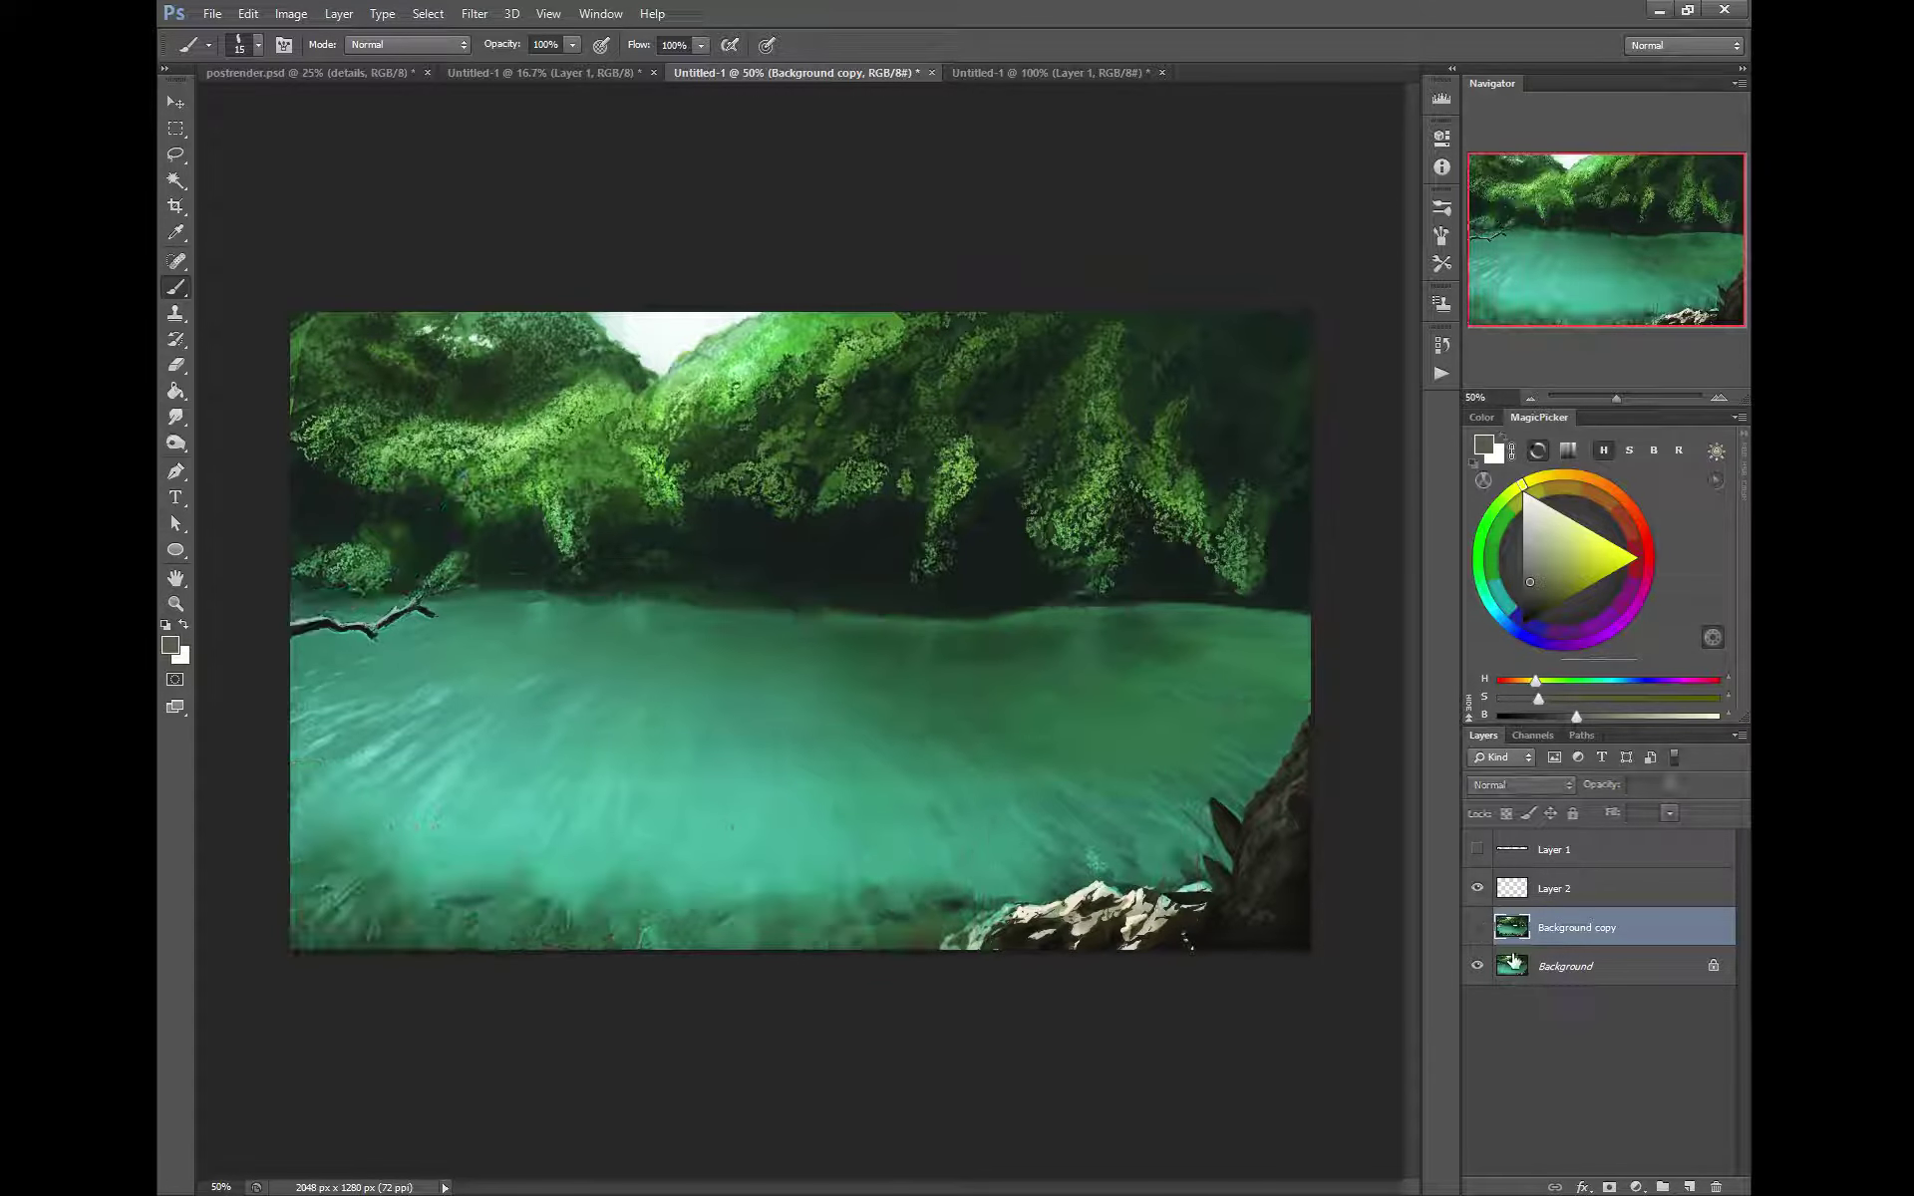
left_click(1477, 928)
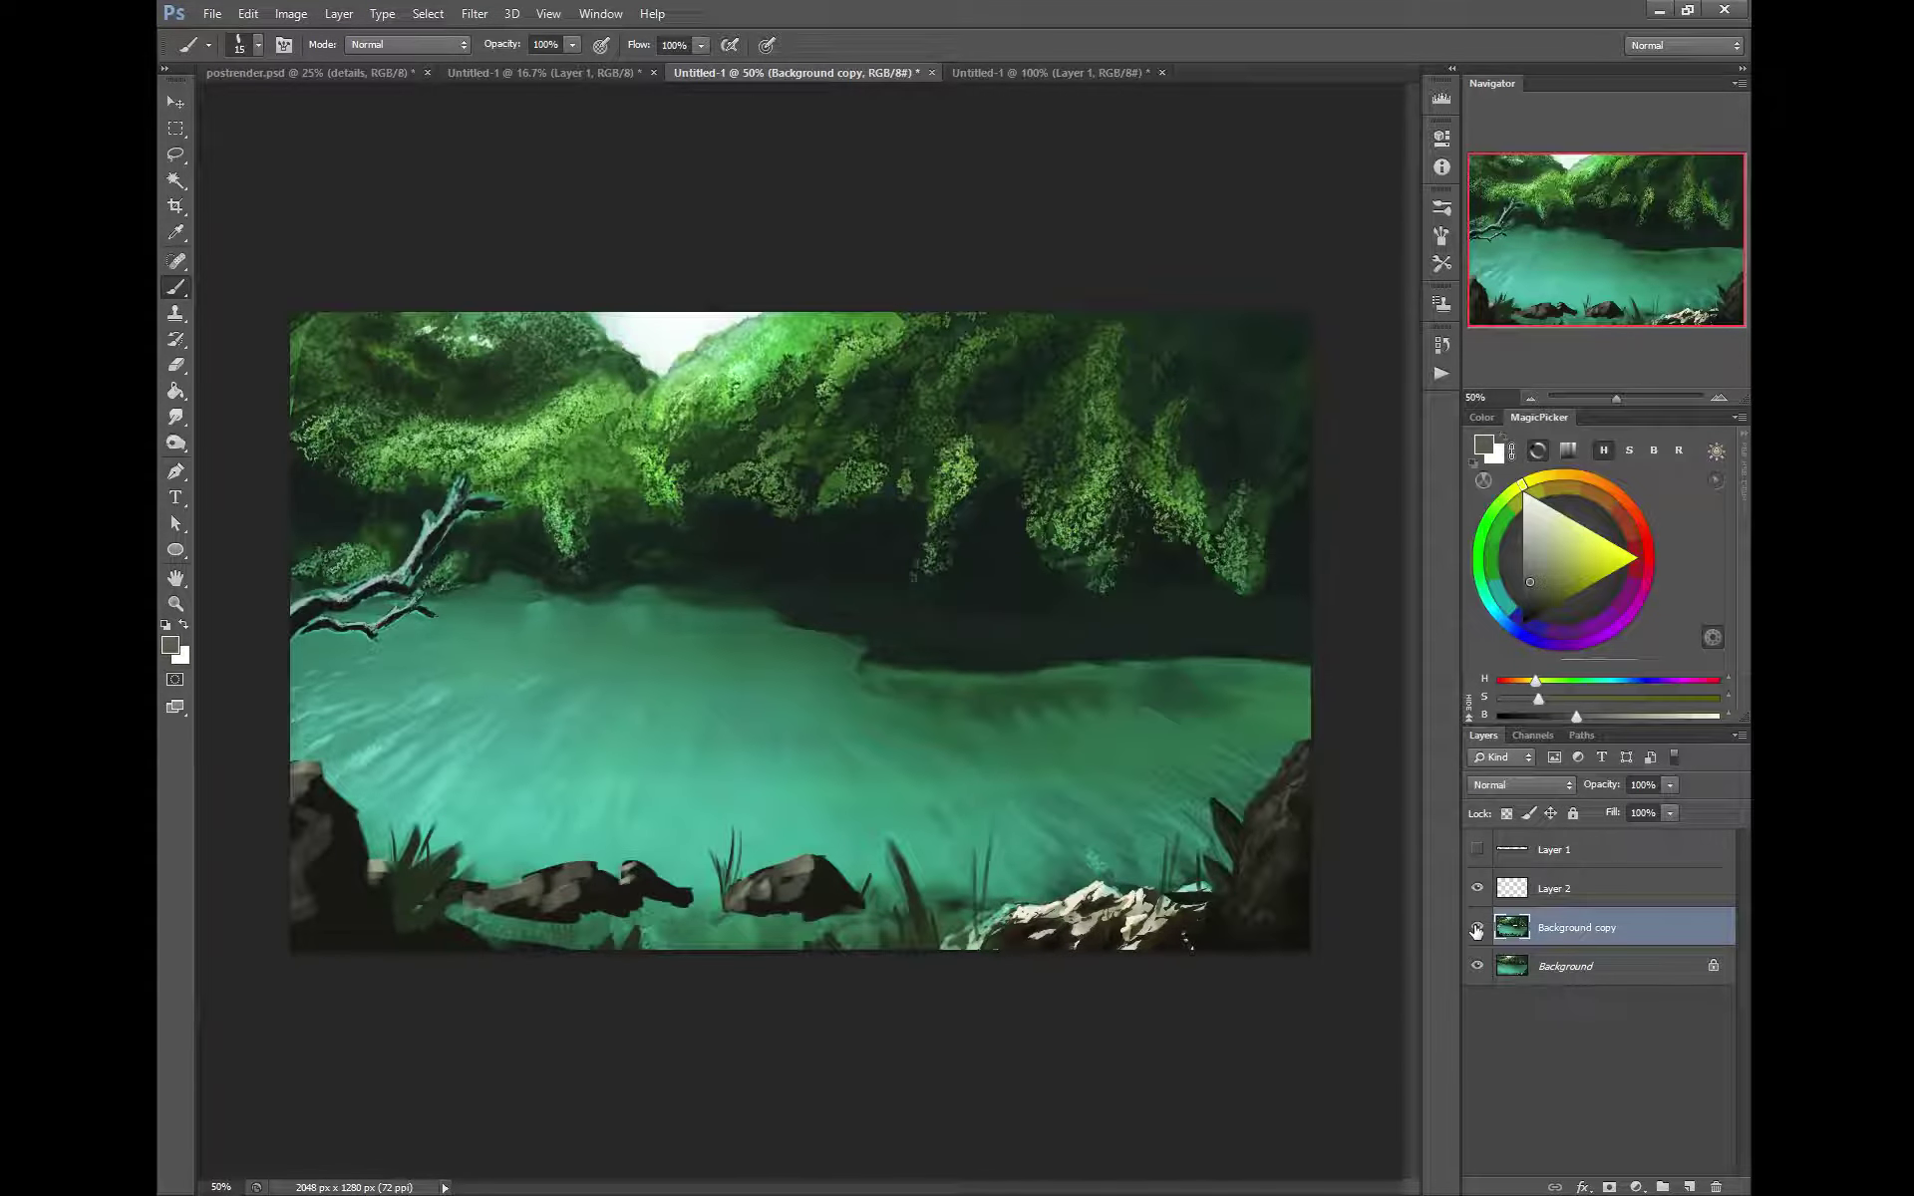
Reshape the right-hand shoreline with a size 80 brush using sampled bank and water colours, and compare the result with the original layer
left_click(997, 643, "alt")
key("bracketright")
key("bracketright")
mouse_move(1004, 679)
left_mouse_down()
mouse_move(1117, 682)
mouse_move(1058, 694)
mouse_move(1155, 662)
mouse_move(1296, 663)
left_mouse_up()
key("bracketright")
left_click(923, 653, "alt")
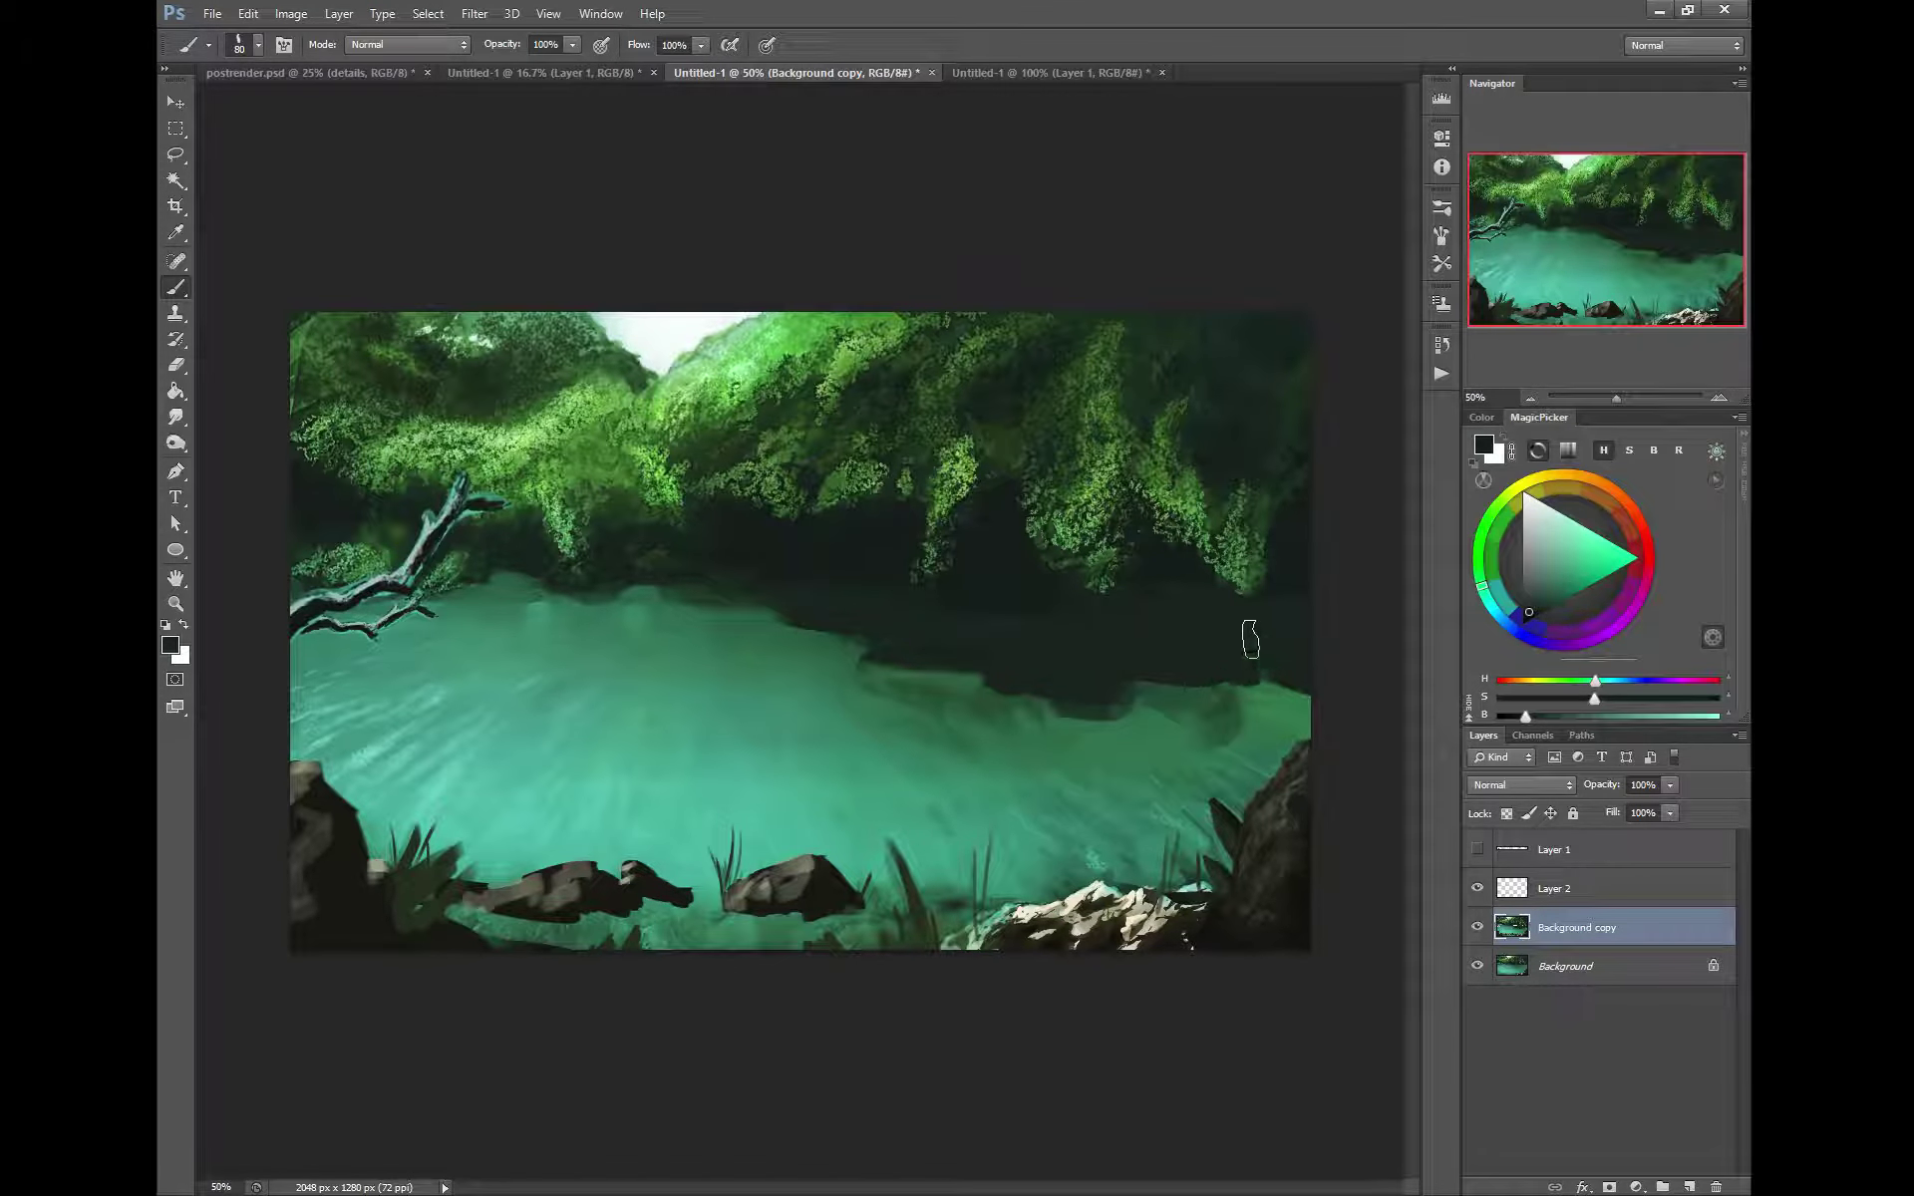
left_click(1284, 712, "alt")
mouse_move(1301, 674)
left_mouse_down()
mouse_move(1264, 666)
mouse_move(1214, 693)
mouse_move(1146, 673)
left_mouse_up()
left_click(1214, 648, "alt")
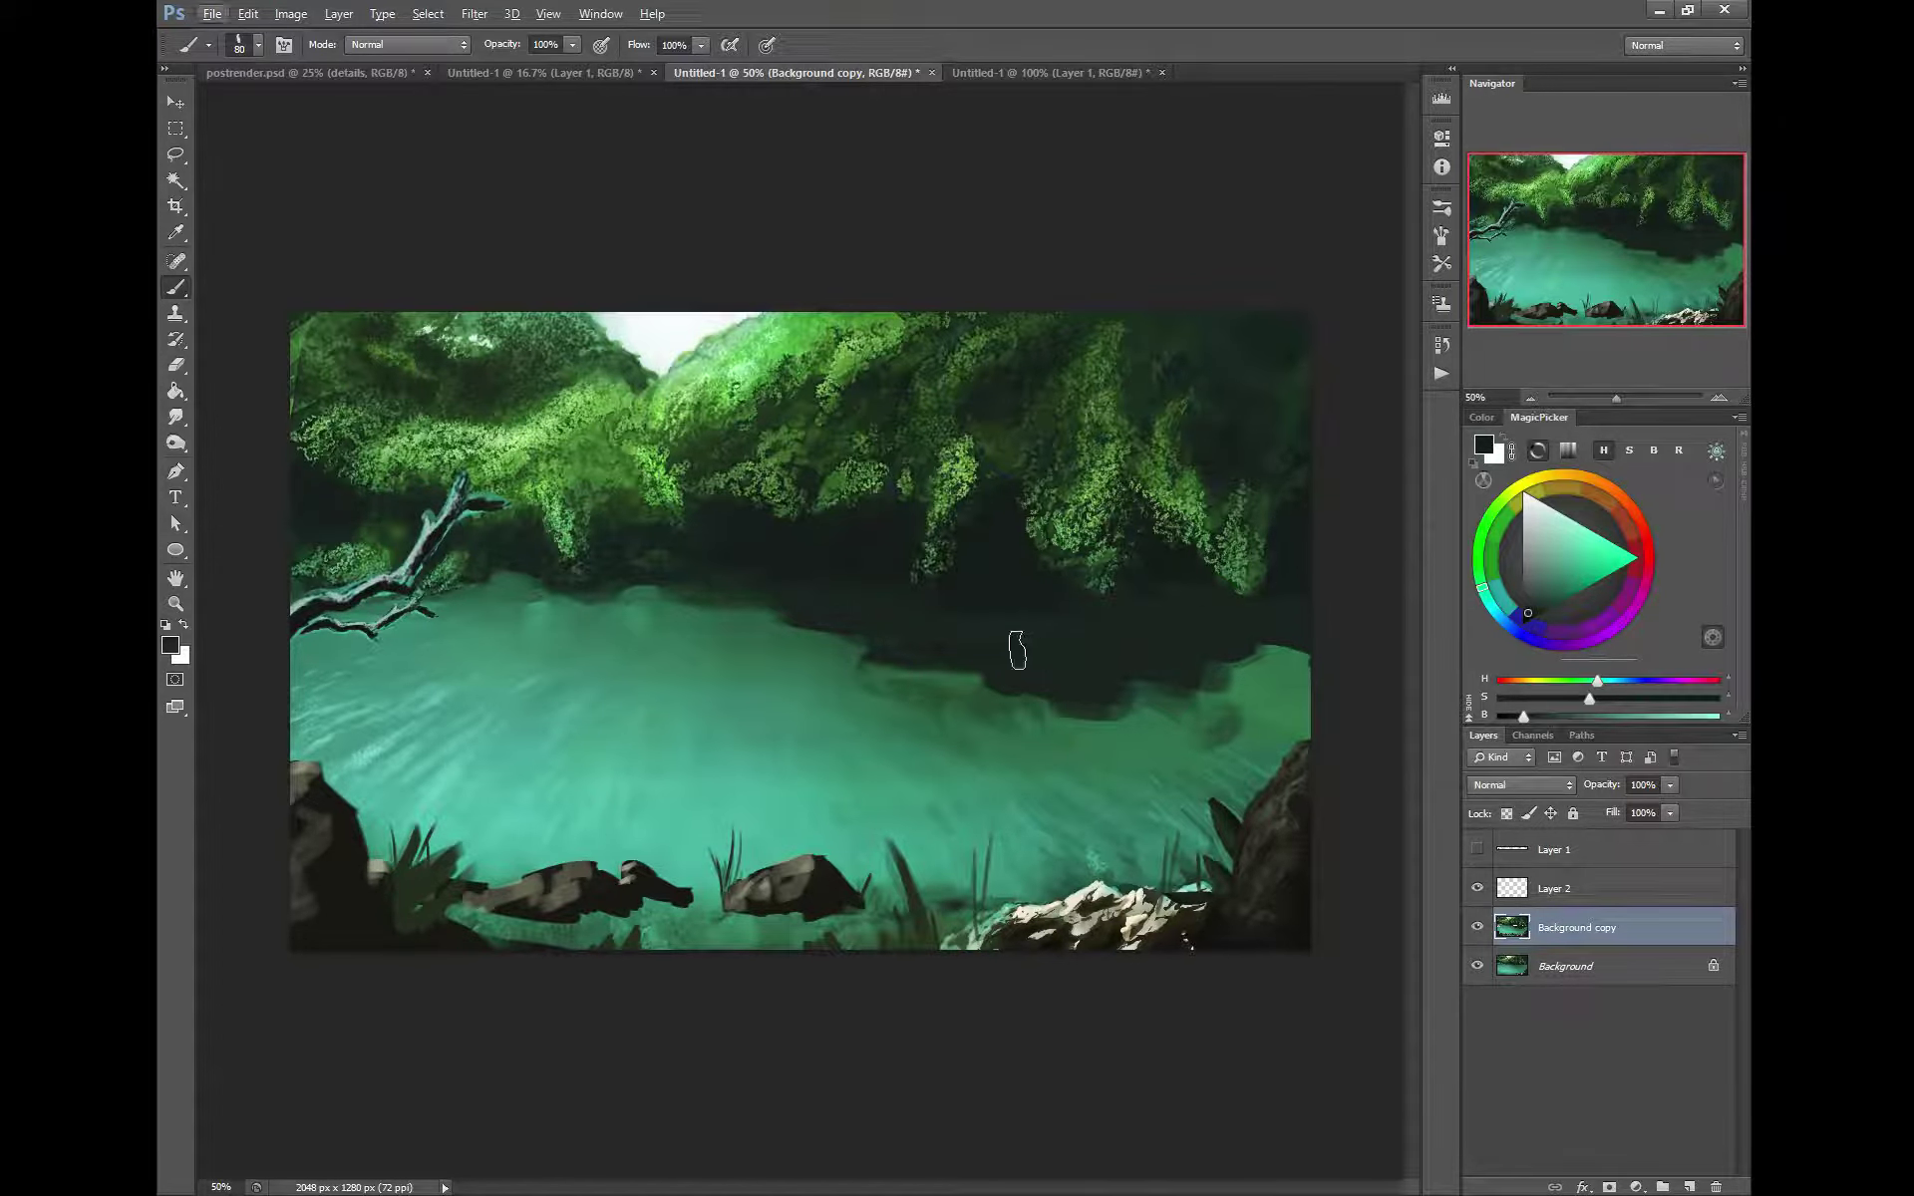
left_click(1477, 929)
left_click(1477, 927)
Lasso the hanging foliage clump on the right and place a copy of it lower, over the dark bank
left_click(174, 156)
mouse_move(1073, 431)
left_mouse_down()
mouse_move(1028, 530)
mouse_move(1048, 572)
mouse_move(1104, 607)
mouse_move(1167, 591)
mouse_move(1094, 422)
left_mouse_up()
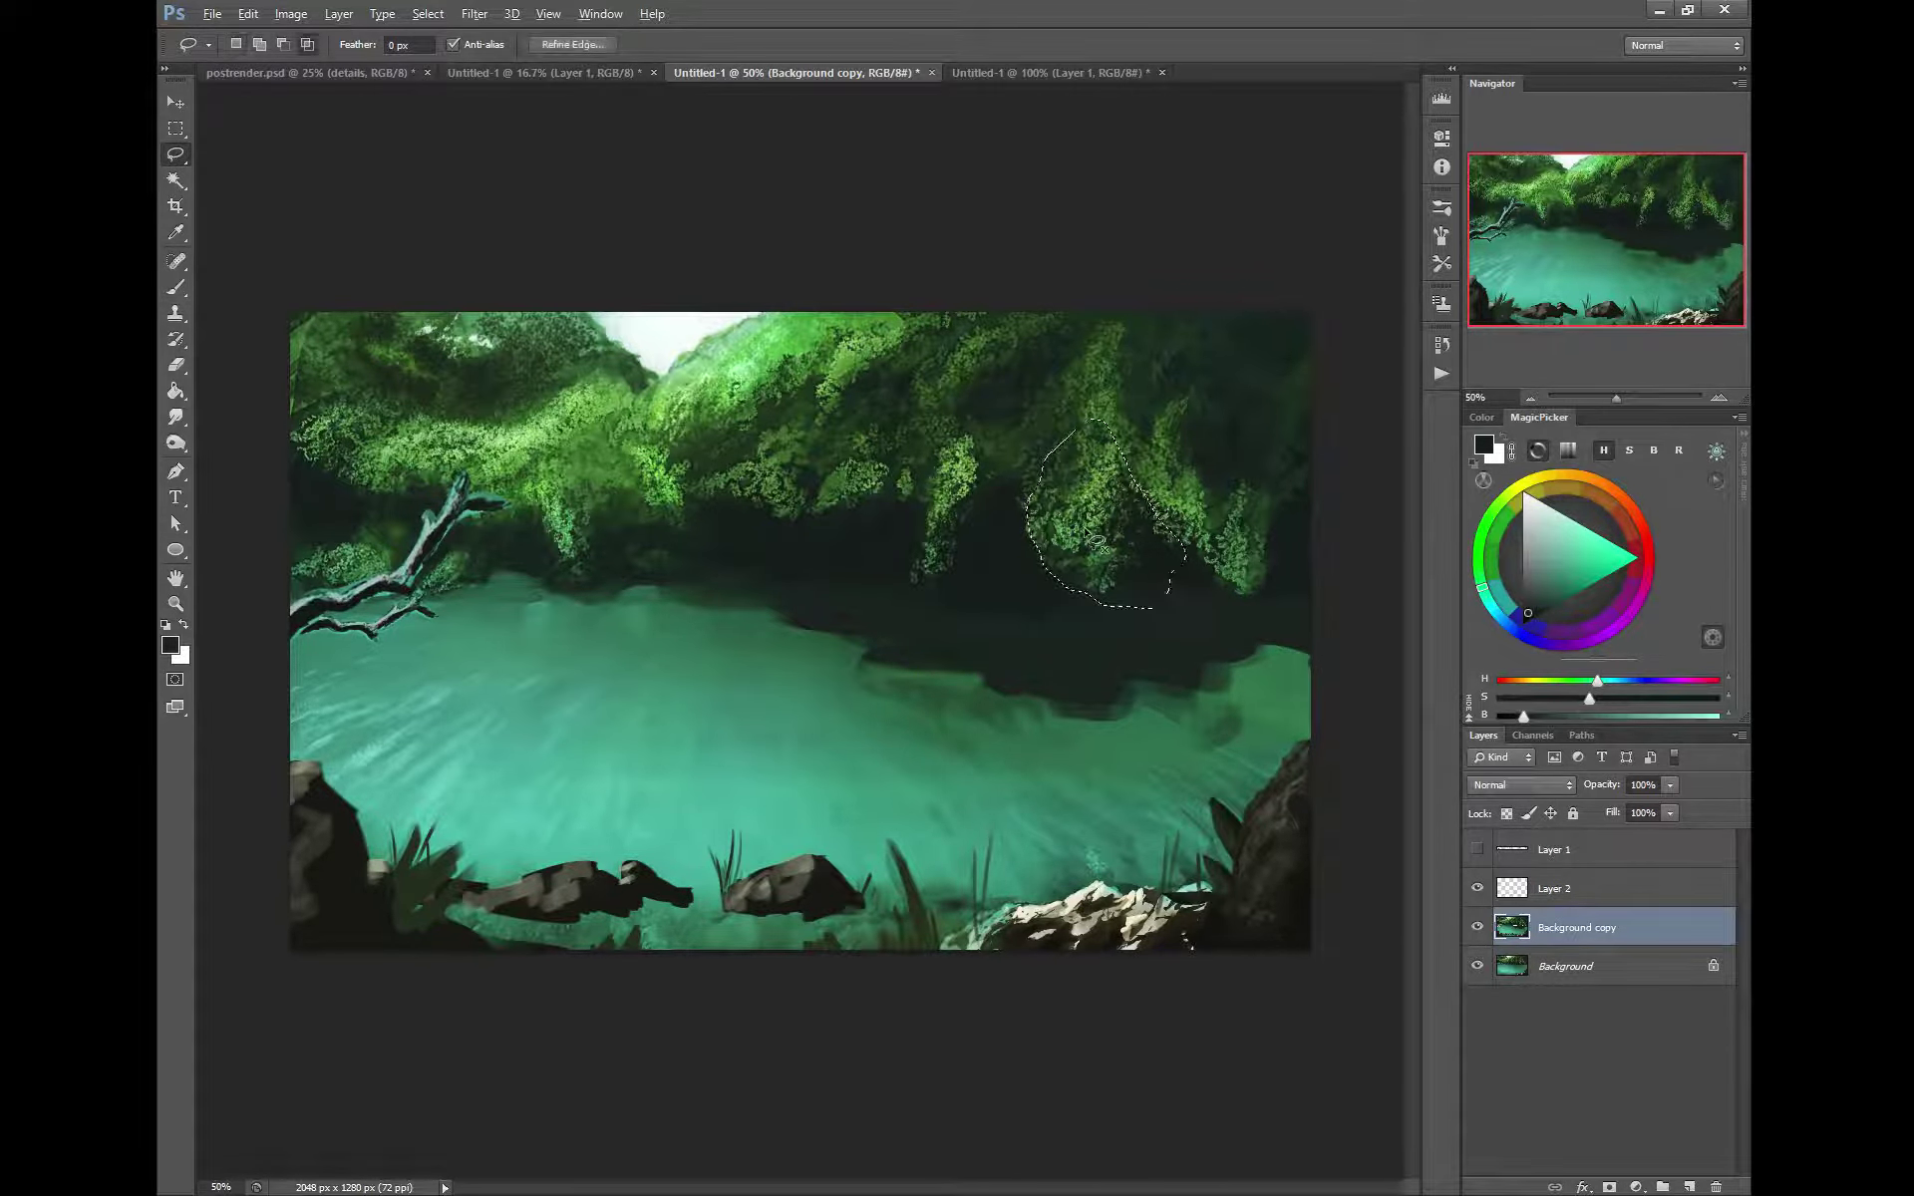
mouse_move(1096, 586)
left_mouse_down()
mouse_move(1056, 546)
mouse_move(1071, 509)
mouse_move(1092, 516)
mouse_move(1104, 566)
mouse_move(1065, 596)
mouse_move(1017, 484)
mouse_move(1075, 404)
mouse_move(1136, 422)
mouse_move(1170, 503)
mouse_move(1129, 606)
mouse_move(1077, 606)
mouse_move(1088, 560)
mouse_move(1101, 645)
left_mouse_up()
Rotate the copied foliage clump 14.54° clockwise, shift it slightly right, apply the transform, and deselect
right_click(1086, 665)
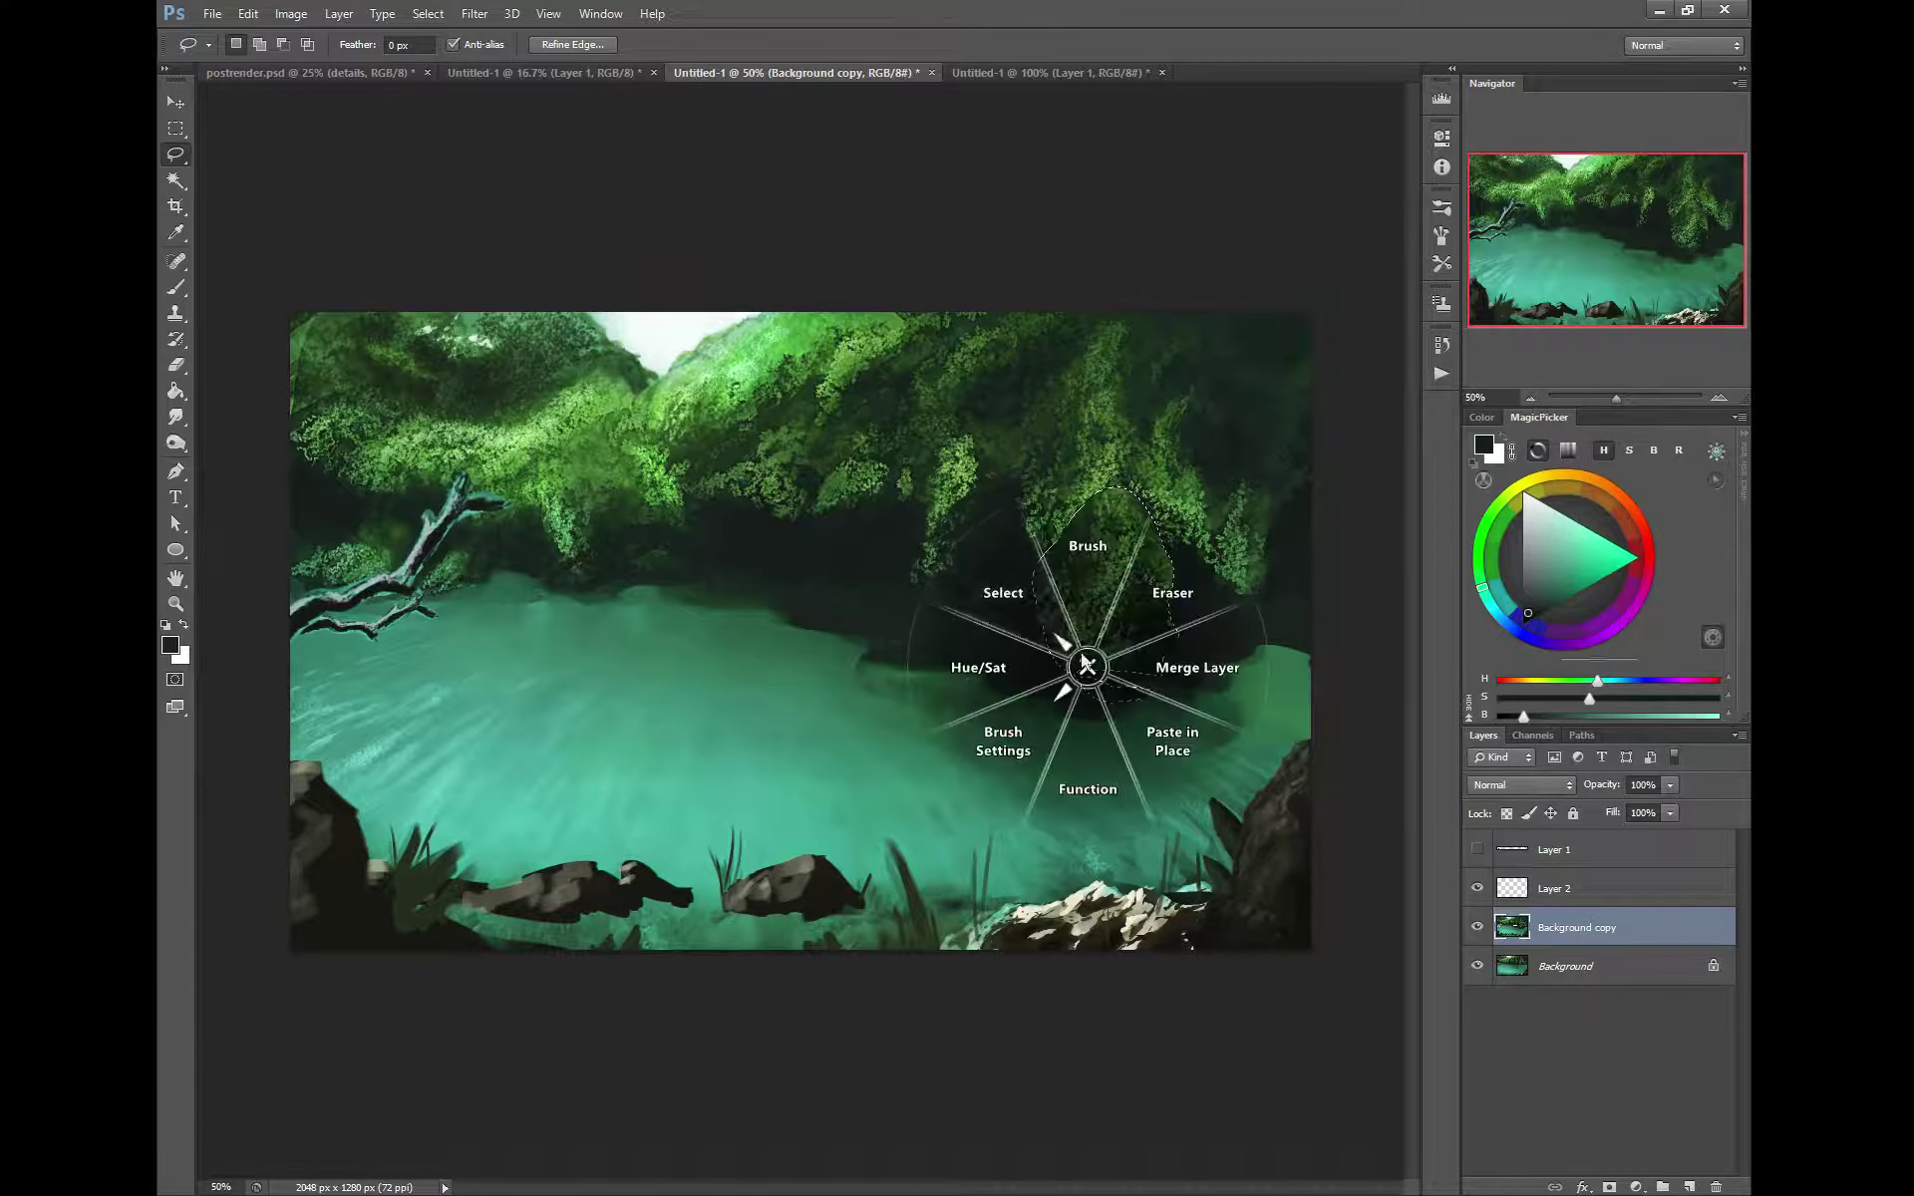
left_click(1025, 605)
left_click(1038, 531)
left_click_drag(962, 581, 973, 547)
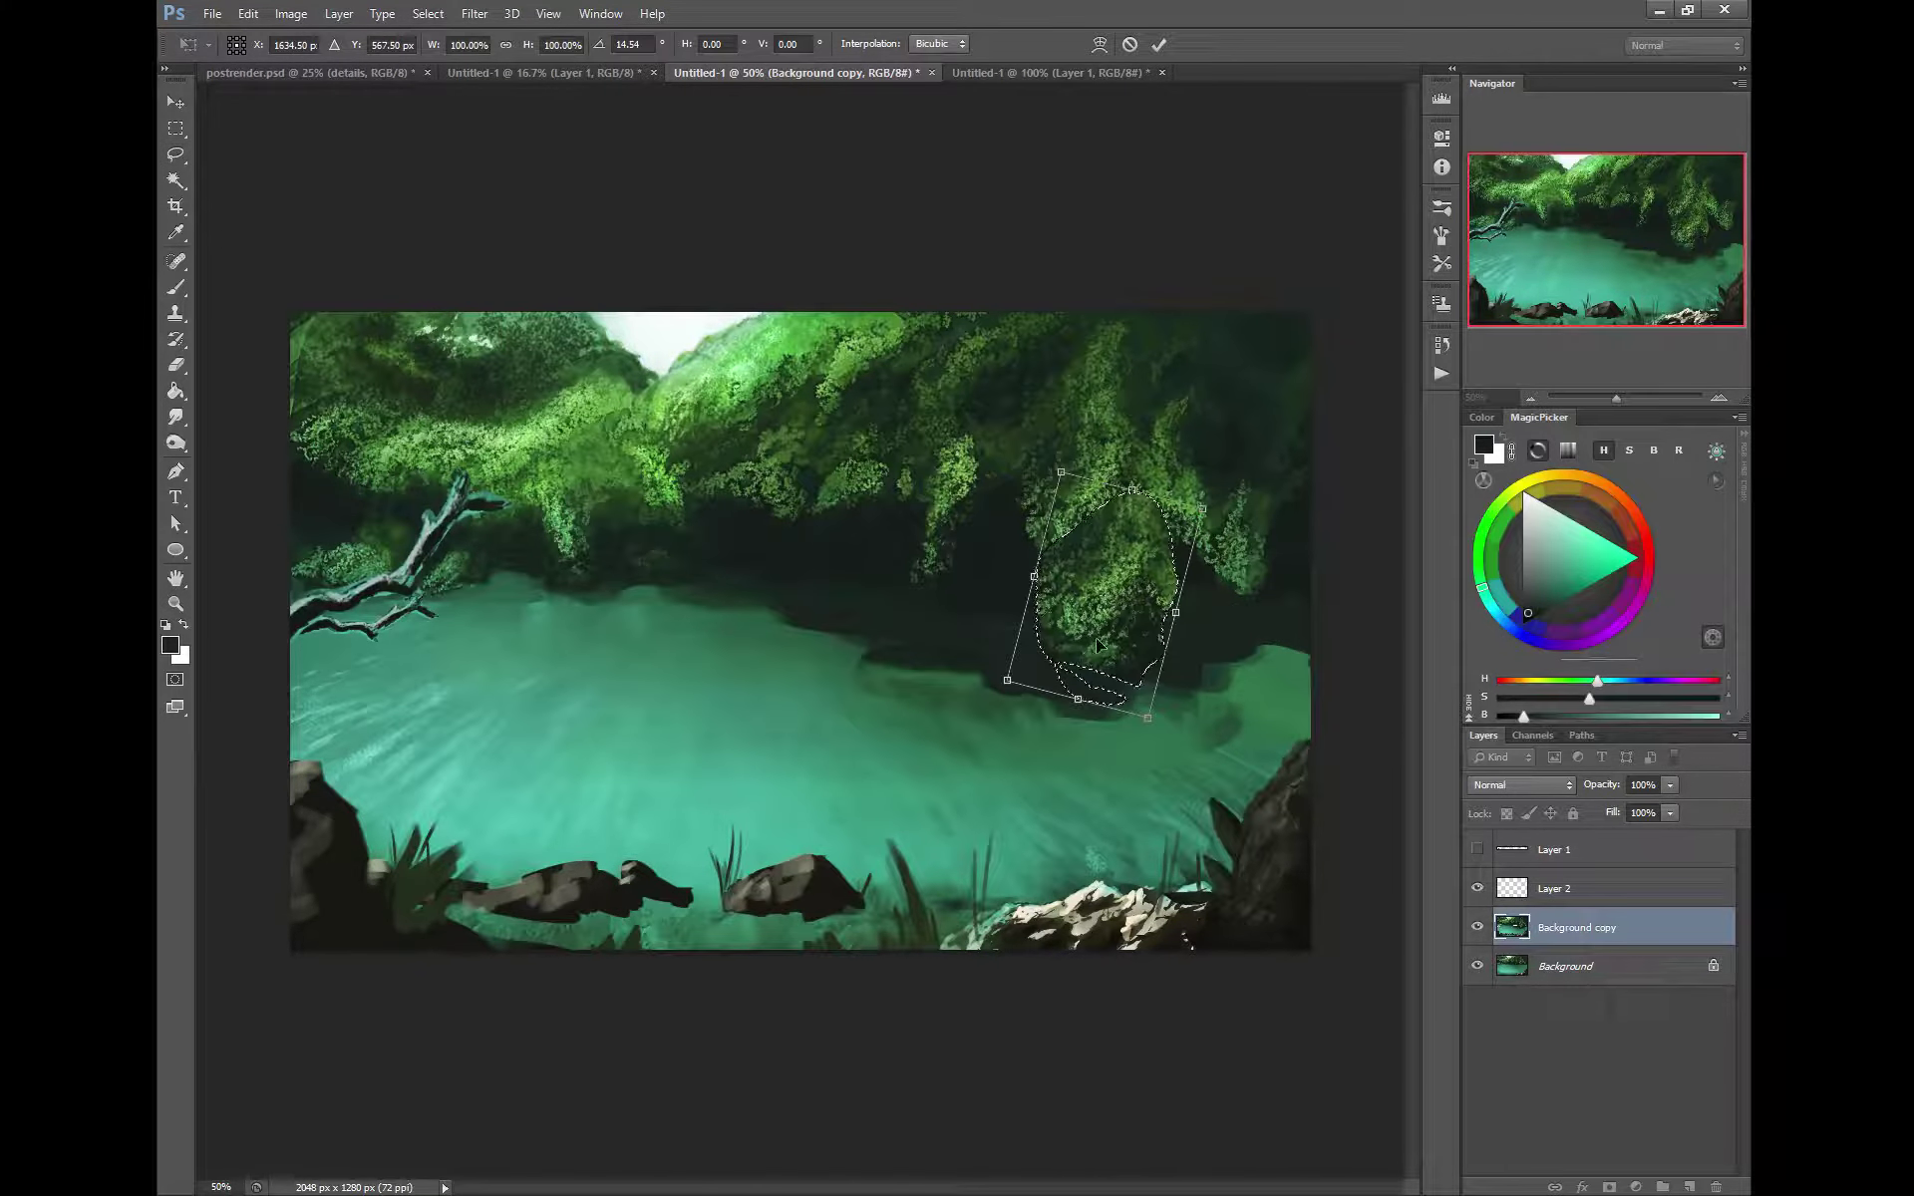
mouse_move(1097, 635)
left_mouse_down()
mouse_move(1109, 656)
mouse_move(1112, 604)
left_mouse_up()
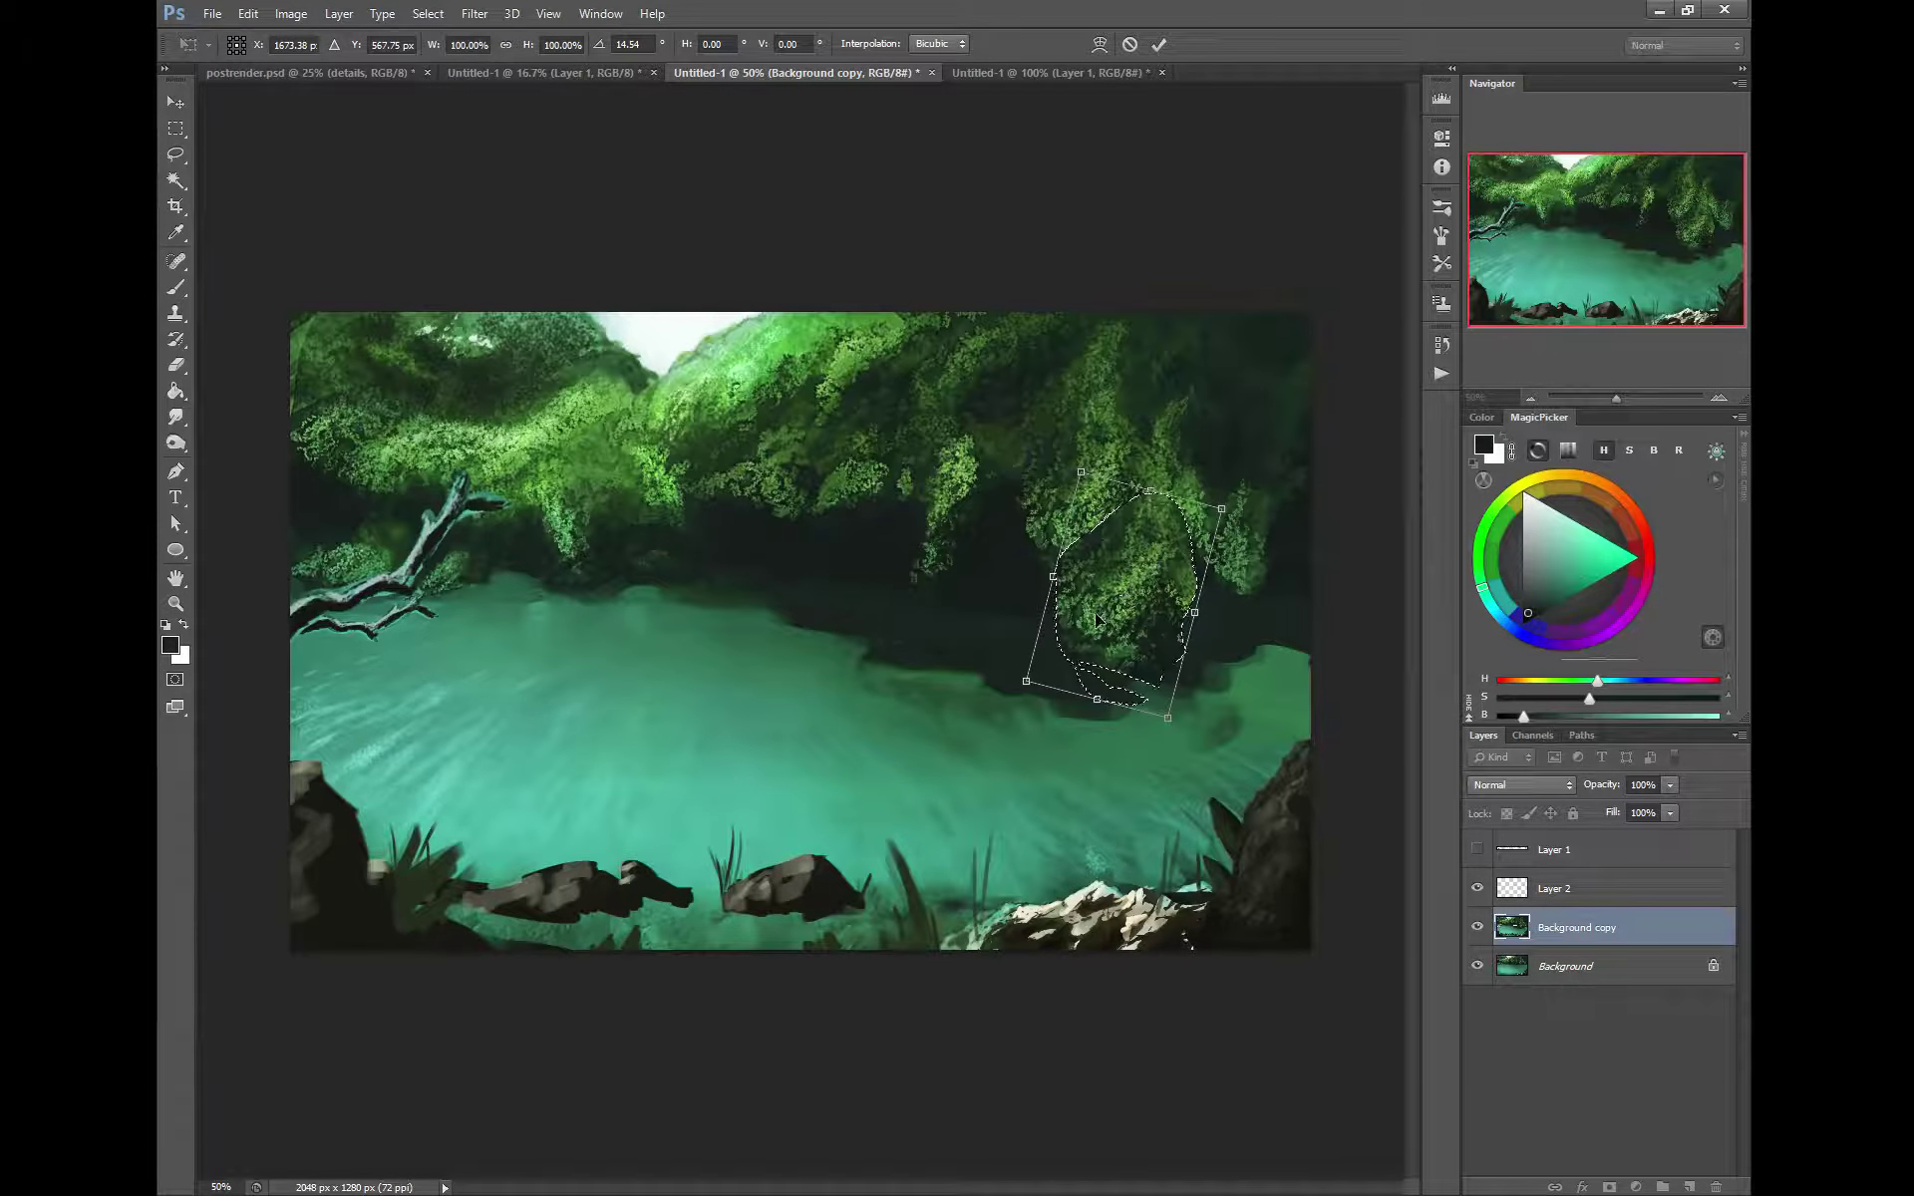
key("Return")
right_click(1047, 619)
left_click(999, 568)
left_click(935, 509)
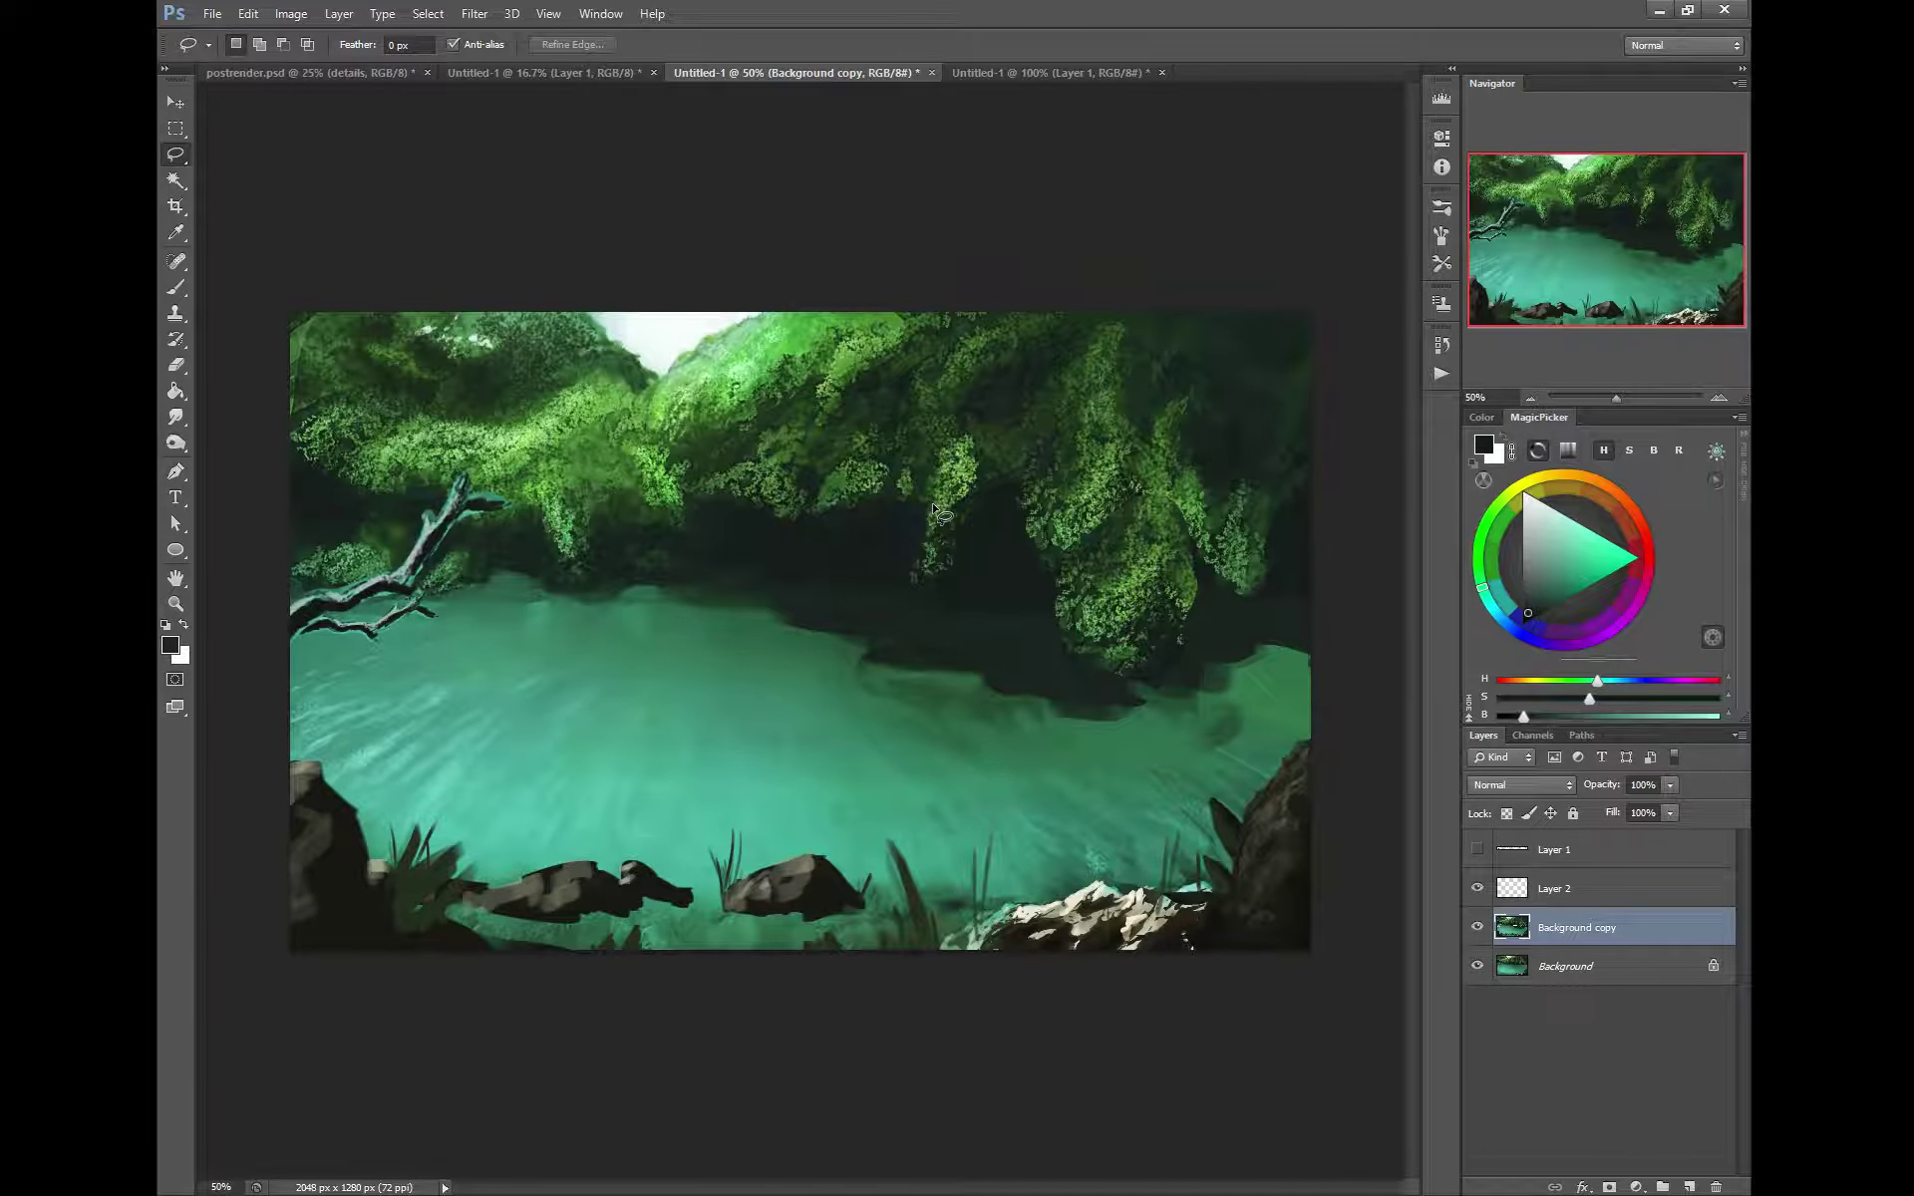
Try to darken a diagonal band of the central water using the Burn tool on Midtones at 50% exposure
left_click(177, 422)
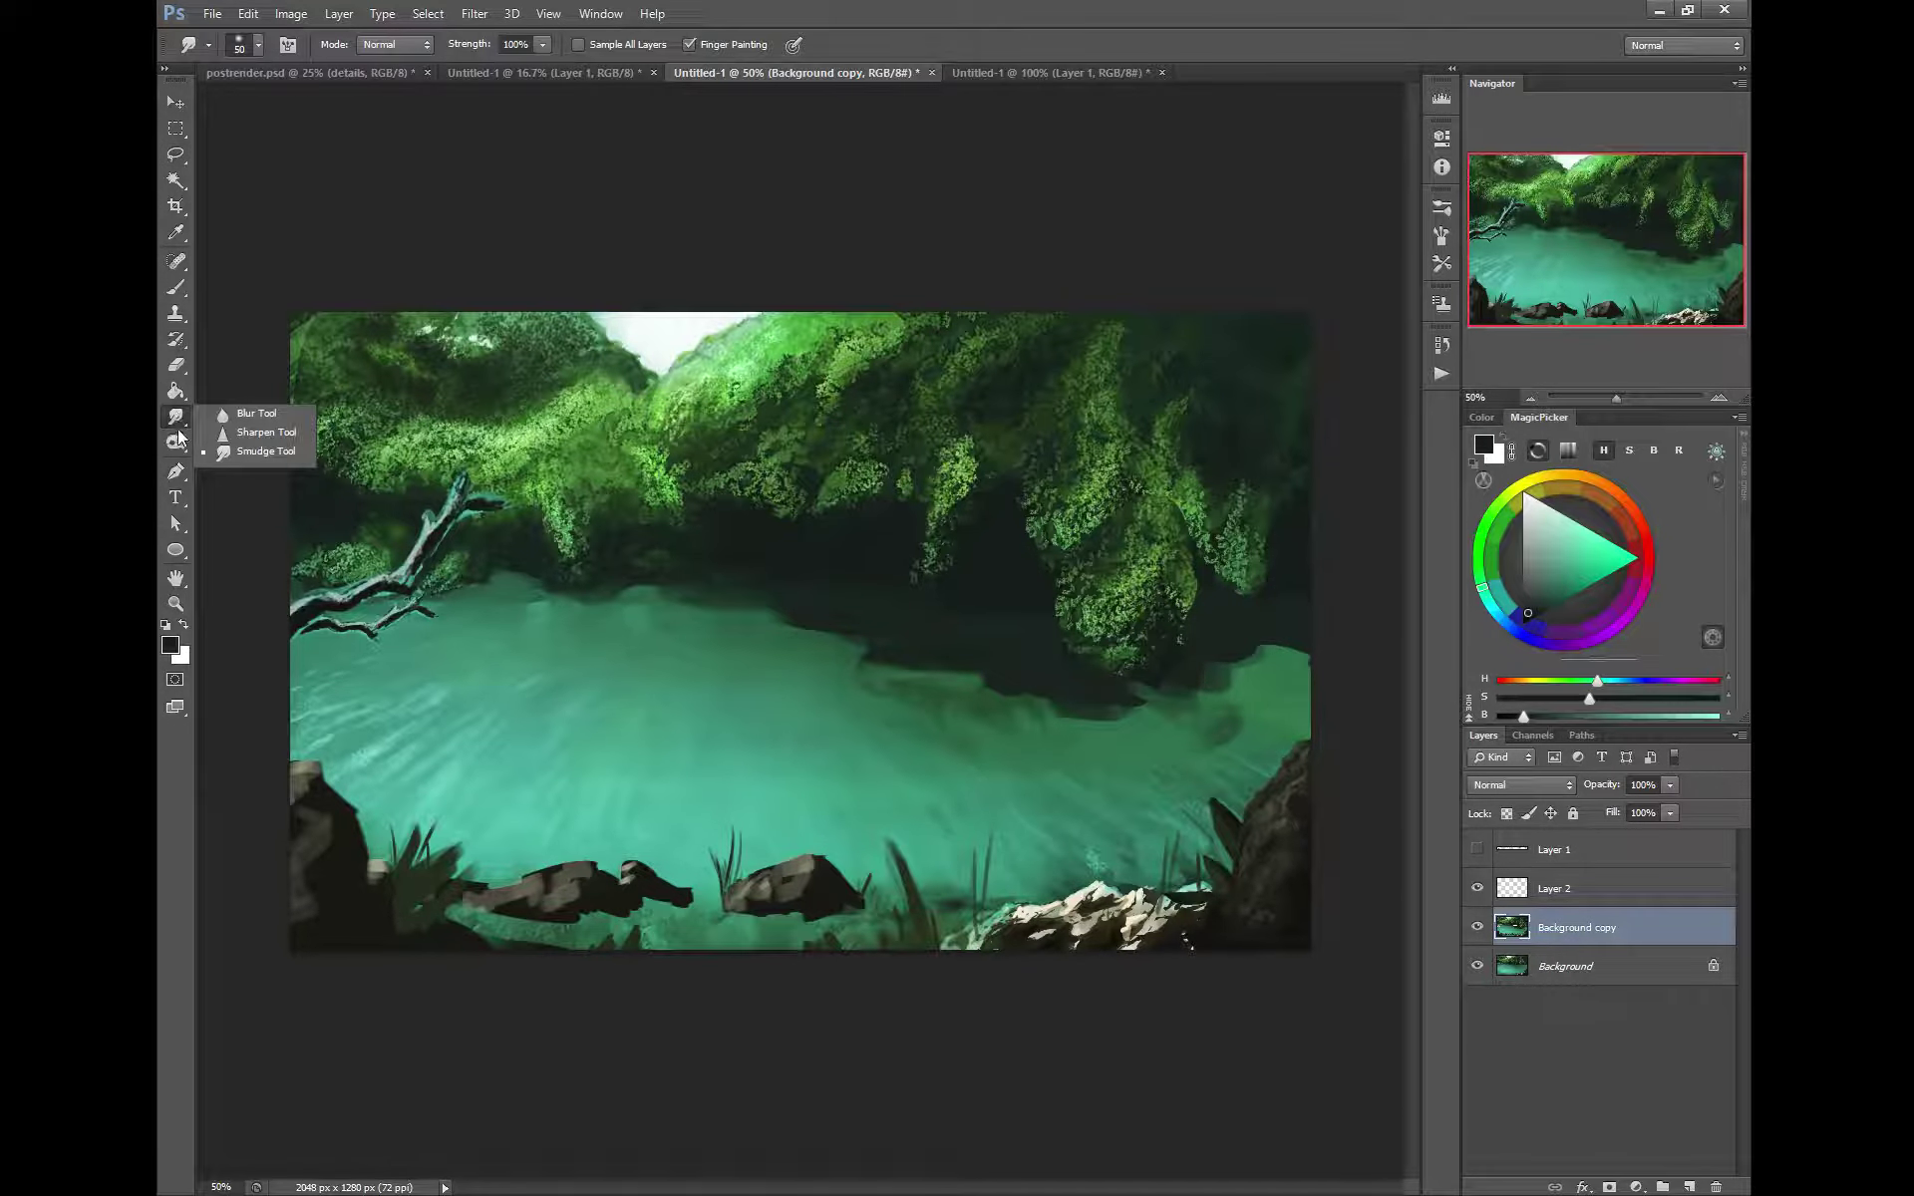
left_click(177, 441)
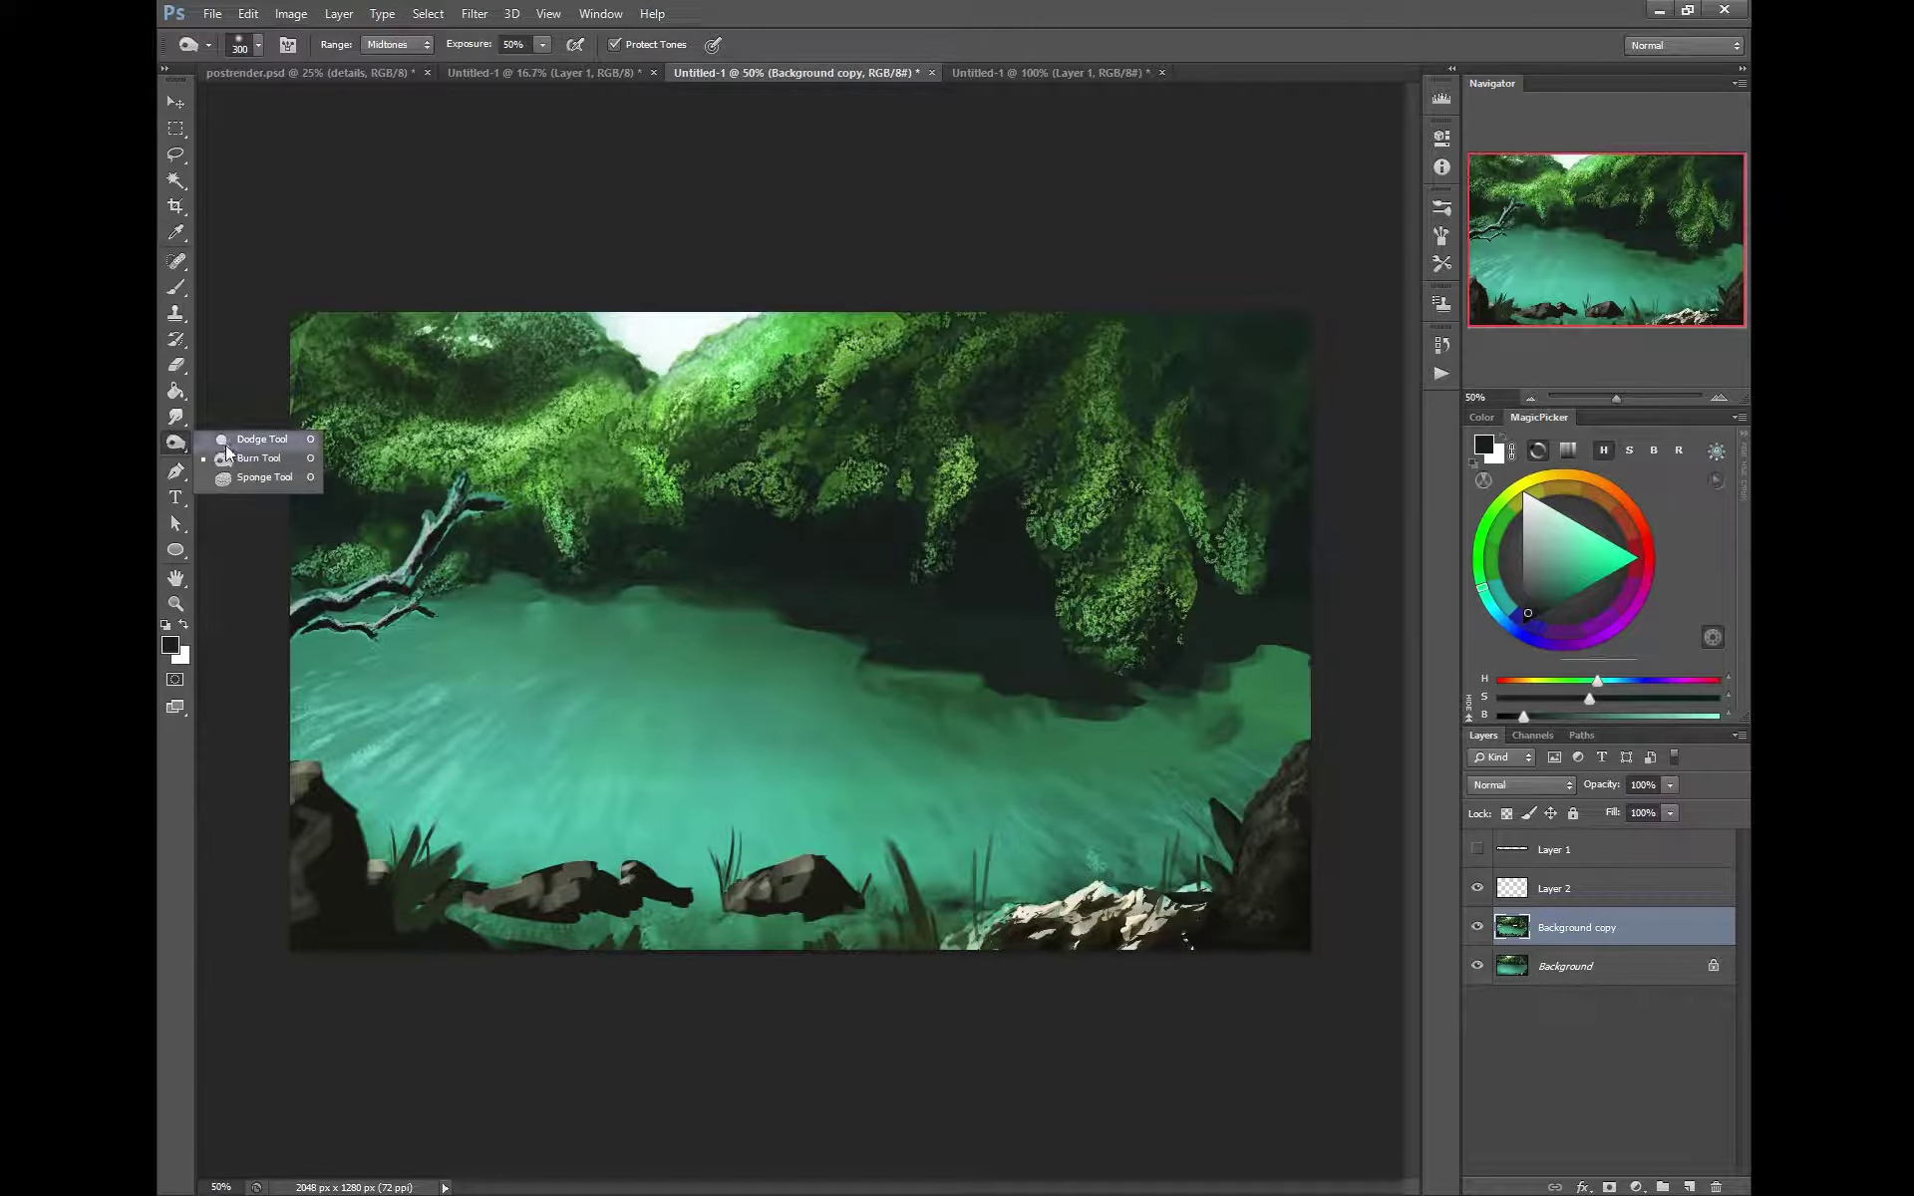
left_click(229, 441)
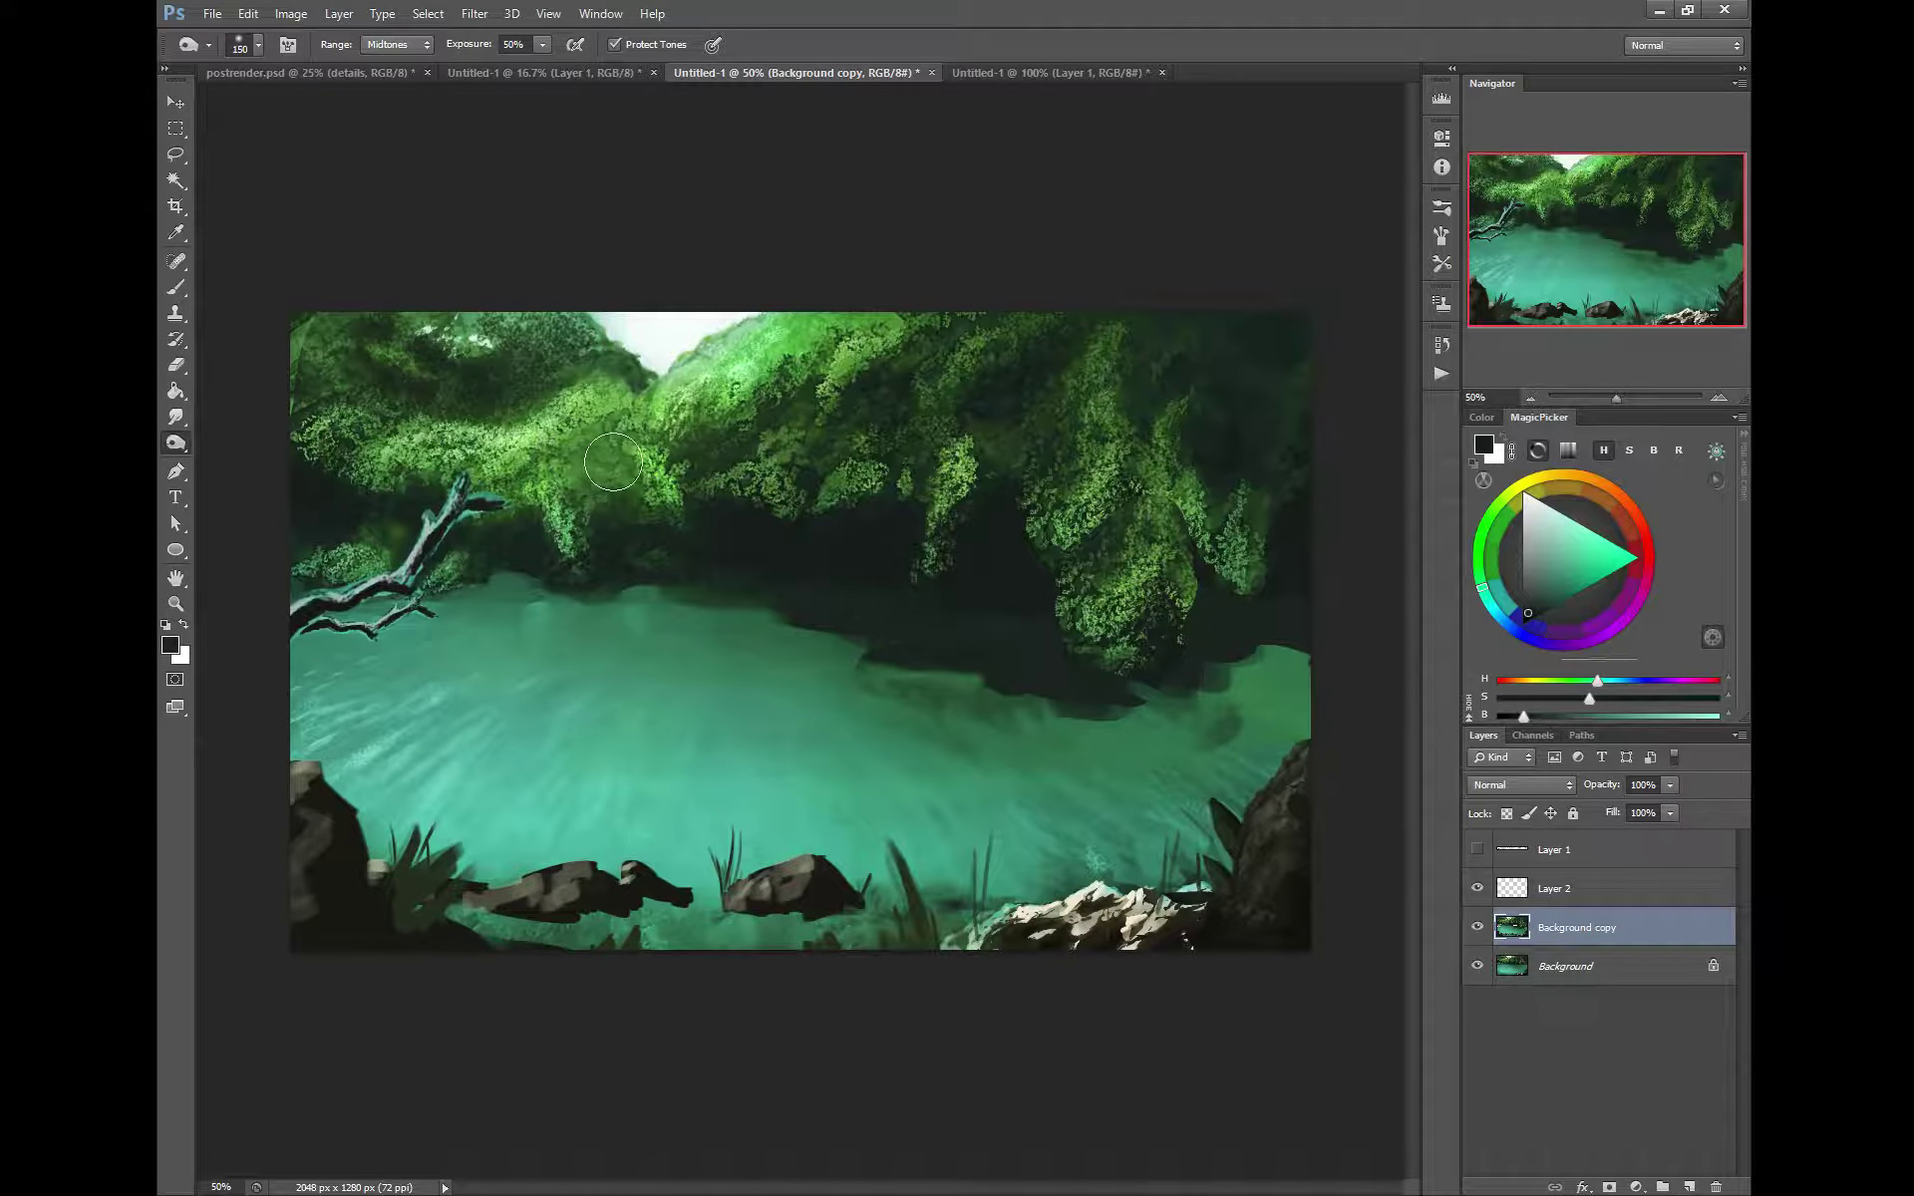
key("bracketleft")
key("bracketleft")
key("bracketleft")
left_click_drag(757, 722, 971, 874)
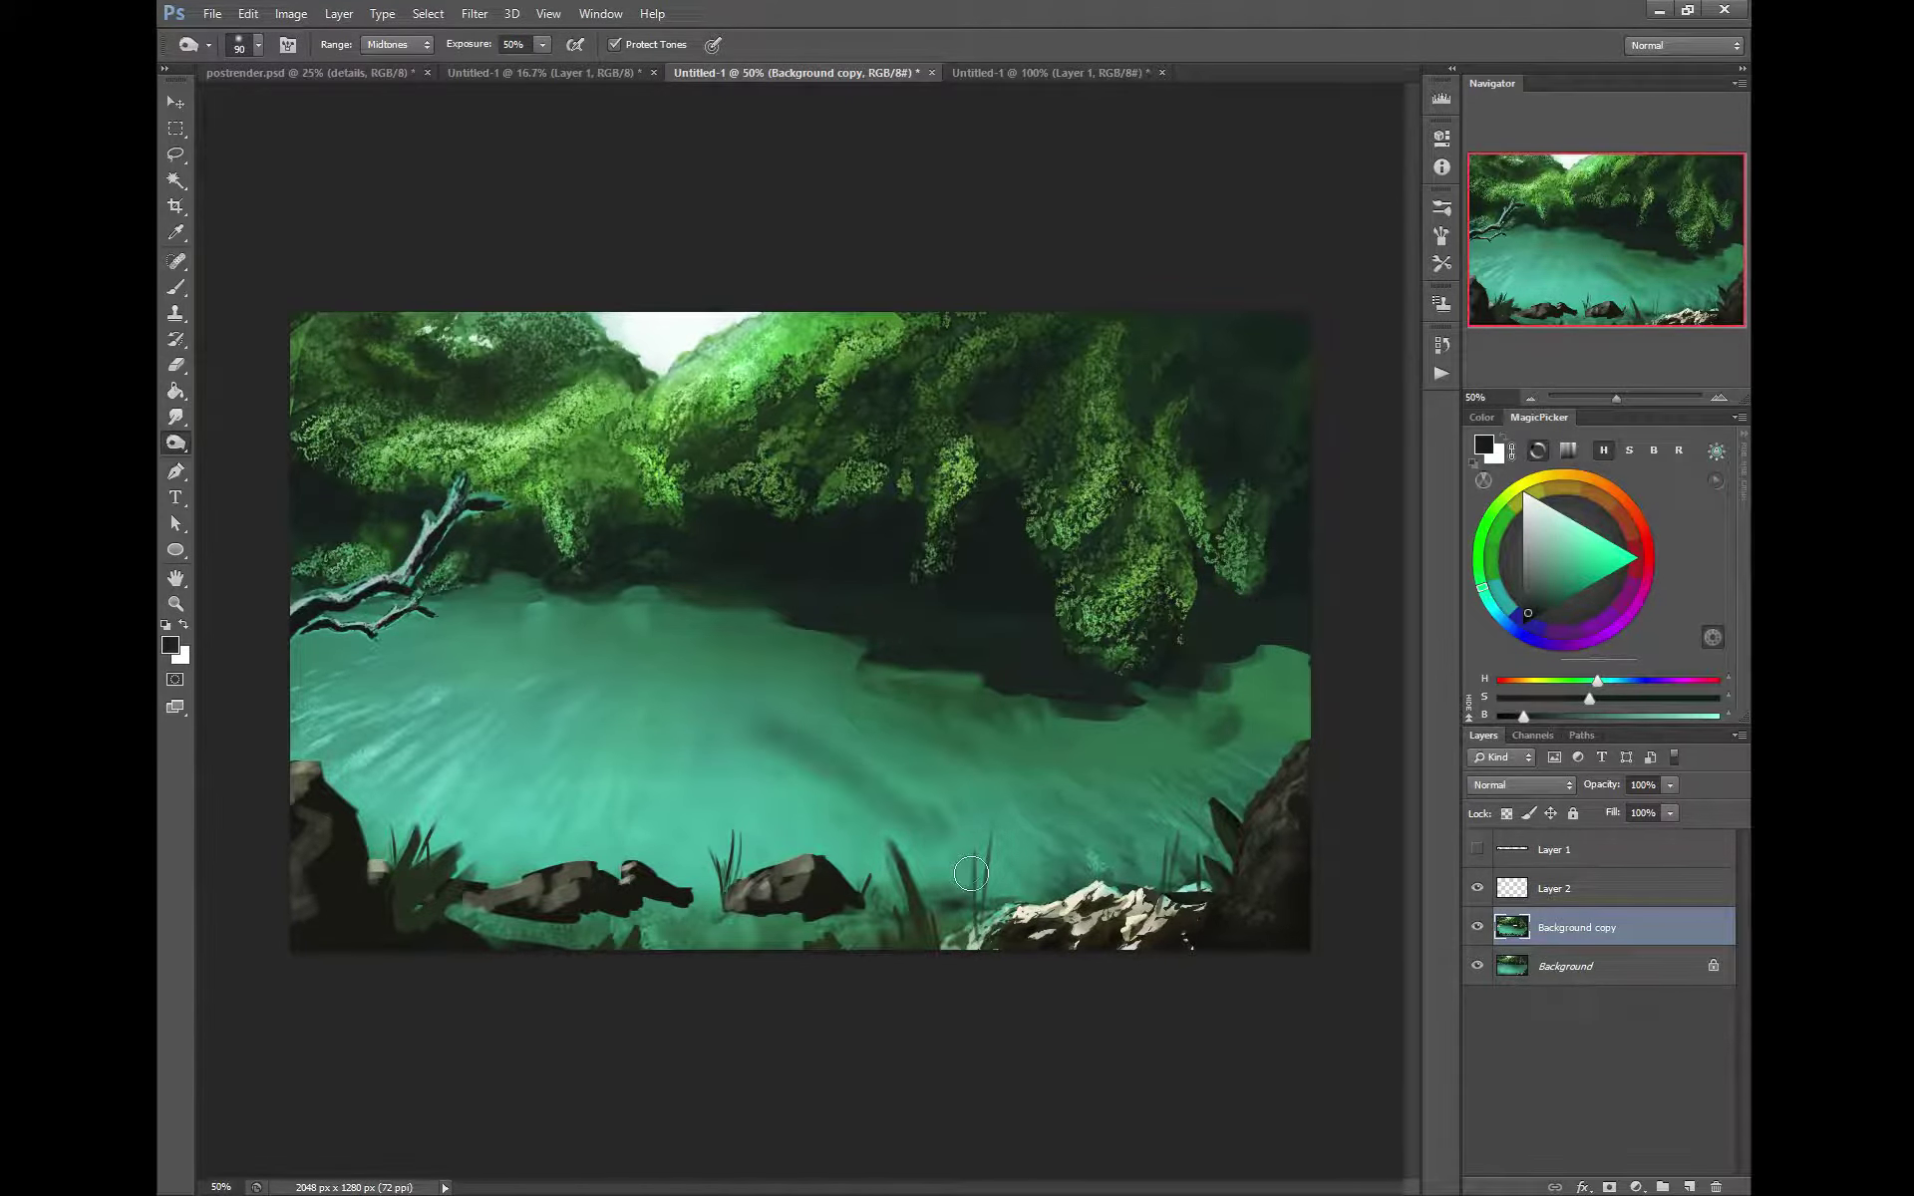
key("ctrl+z")
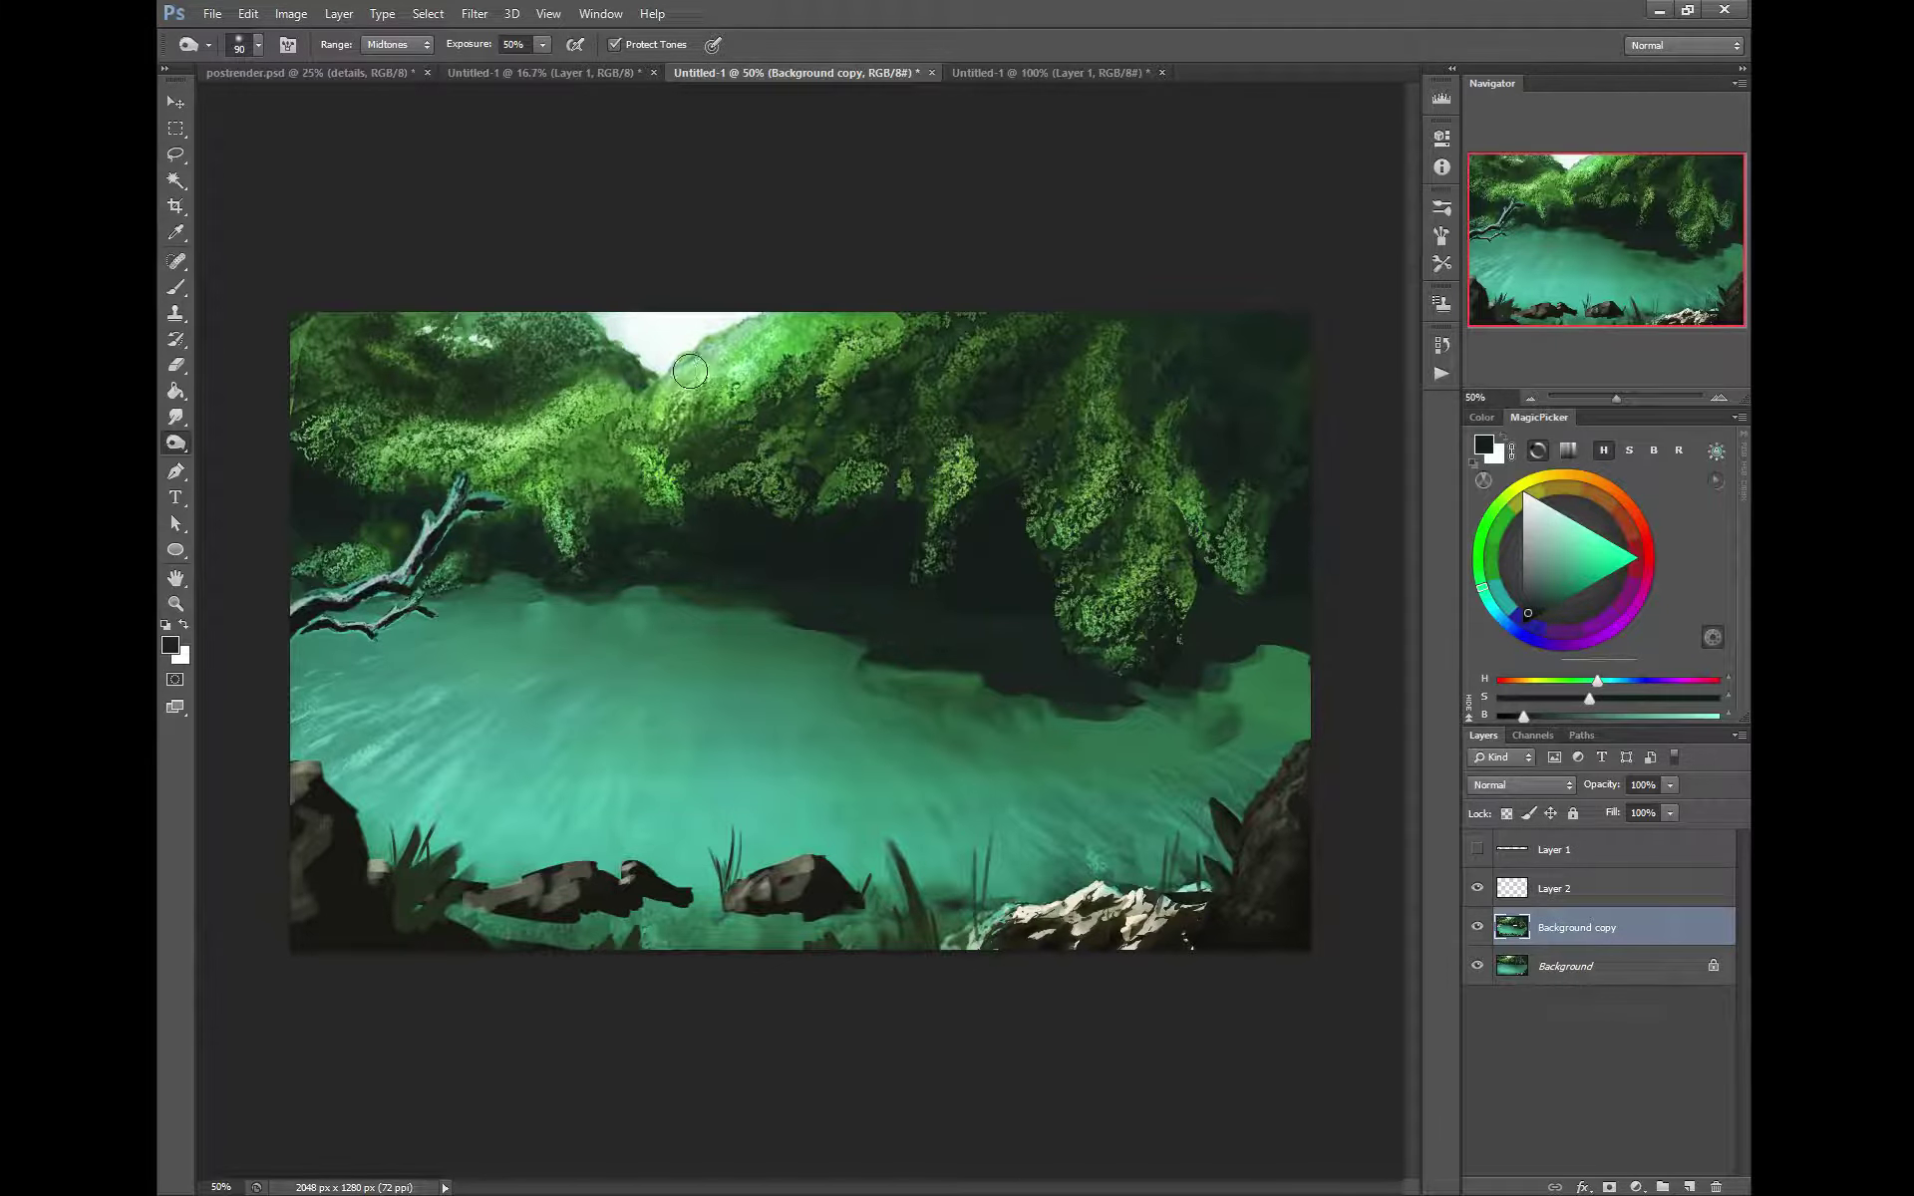
Darken the shadowed parts of the left foliage above the branch with a larger Burn brush on Midtones
key("bracketright")
key("bracketright")
key("bracketright")
mouse_move(609, 493)
left_mouse_down()
mouse_move(596, 416)
mouse_move(615, 451)
mouse_move(609, 385)
mouse_move(624, 439)
mouse_move(628, 394)
mouse_move(585, 373)
mouse_move(544, 453)
mouse_move(602, 410)
mouse_move(573, 466)
mouse_move(615, 391)
mouse_move(648, 401)
mouse_move(584, 342)
mouse_move(427, 392)
mouse_move(560, 325)
mouse_move(582, 359)
mouse_move(550, 320)
mouse_move(511, 376)
mouse_move(550, 412)
mouse_move(491, 352)
mouse_move(553, 314)
mouse_move(595, 327)
mouse_move(553, 373)
mouse_move(381, 439)
mouse_move(485, 433)
mouse_move(477, 475)
mouse_move(477, 442)
mouse_move(460, 474)
mouse_move(464, 431)
left_mouse_up()
Burn shadows into the hanging foliage clump and the far-right foliage with a size 100 brush
key("bracketleft")
key("bracketleft")
key("bracketleft")
key("bracketleft")
key("bracketleft")
key("bracketleft")
key("bracketright")
key("bracketright")
key("bracketright")
key("bracketright")
key("bracketright")
key("bracketleft")
key("bracketleft")
key("bracketleft")
key("bracketleft")
key("bracketright")
key("bracketright")
key("bracketright")
mouse_move(1167, 513)
left_mouse_down()
mouse_move(1169, 629)
mouse_move(1186, 525)
mouse_move(1187, 620)
mouse_move(1182, 572)
mouse_move(1164, 654)
mouse_move(1148, 533)
mouse_move(1108, 660)
left_mouse_up()
mouse_move(1205, 455)
left_mouse_down()
mouse_move(1259, 476)
mouse_move(1251, 592)
mouse_move(1259, 483)
mouse_move(1254, 544)
mouse_move(1263, 480)
mouse_move(1301, 457)
left_mouse_up()
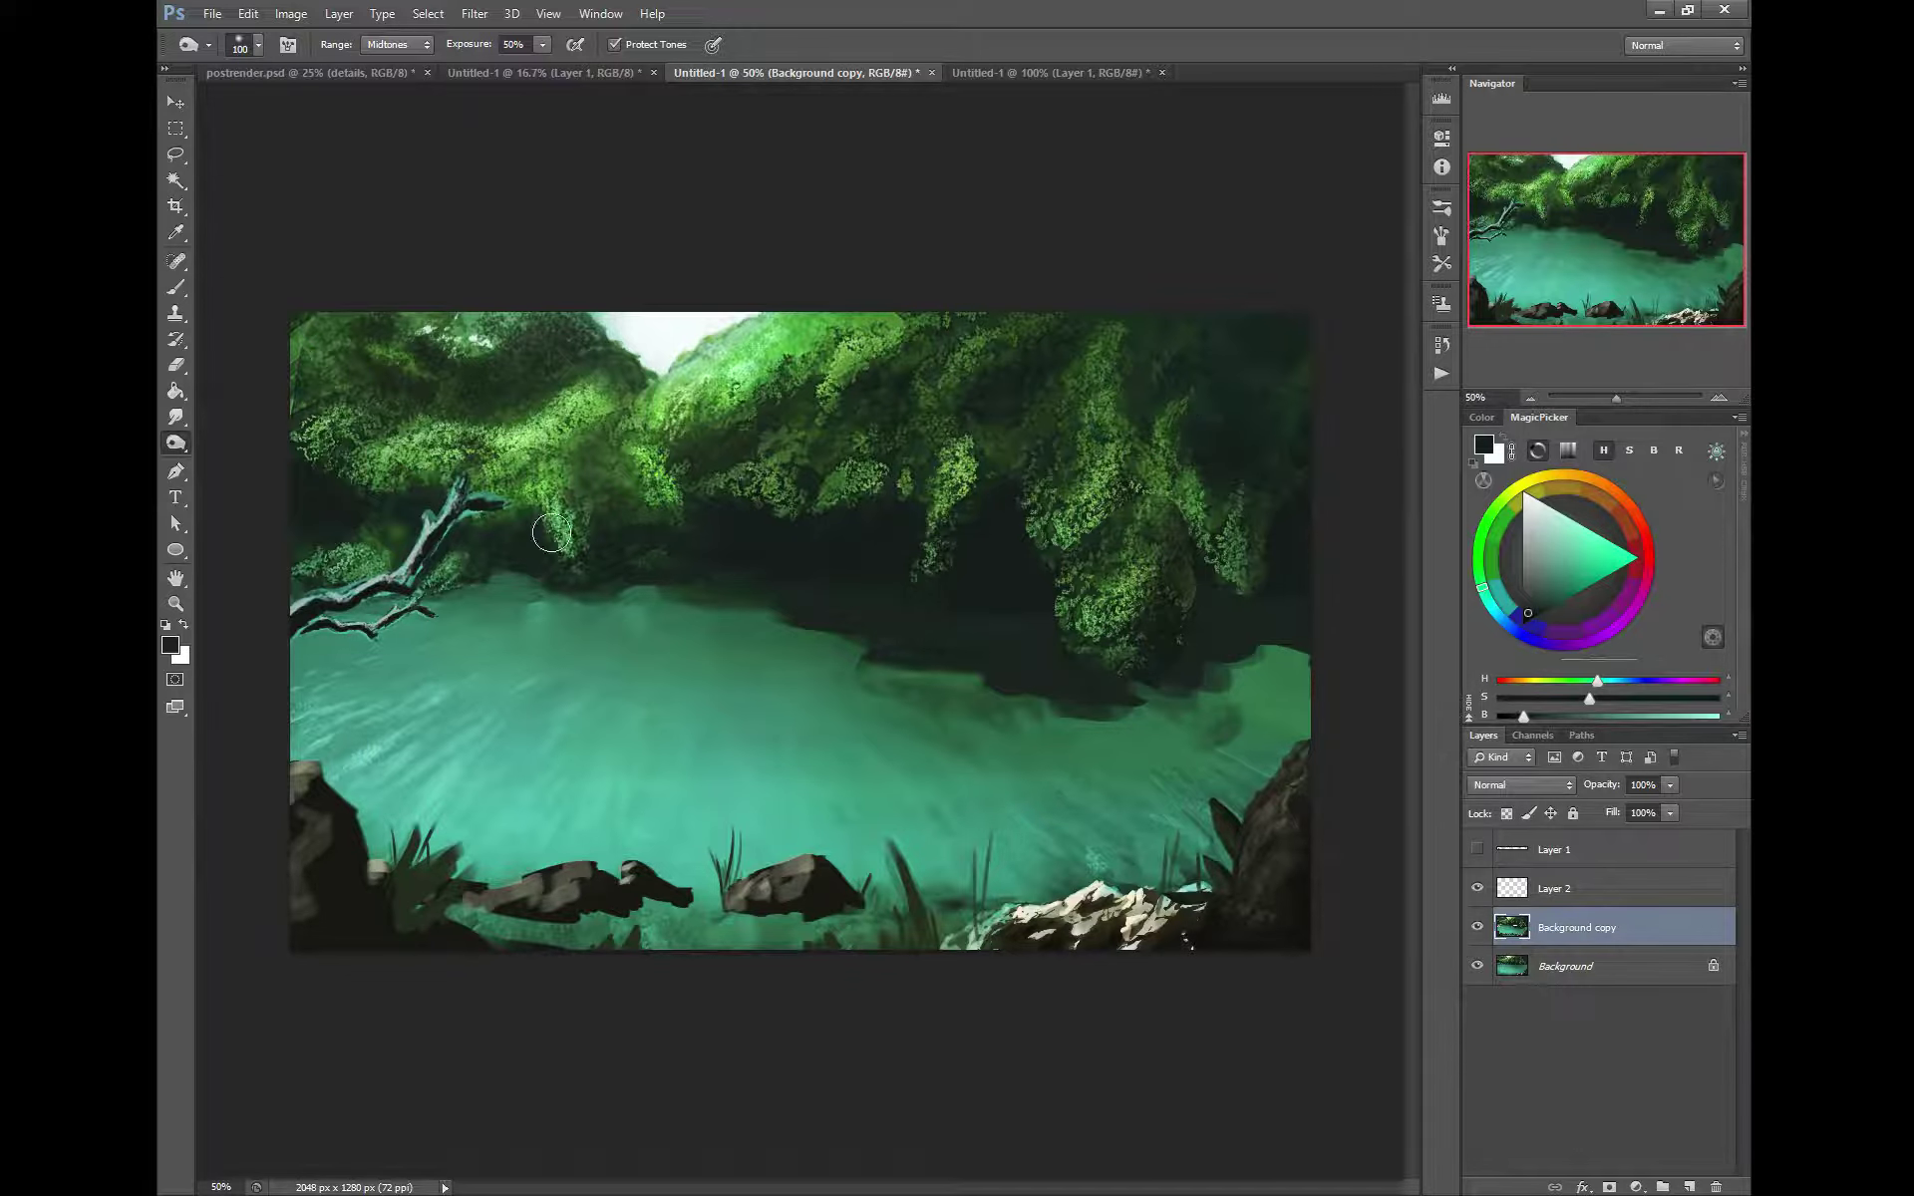
Brighten the foliage near the sky and the hanging clumps with the Dodge tool on Highlights at 26% exposure, using brush sizes 60 and 70
left_click_drag(175, 456, 207, 437)
key("[")
mouse_move(742, 334)
left_mouse_down()
mouse_move(657, 425)
mouse_move(650, 473)
left_mouse_up()
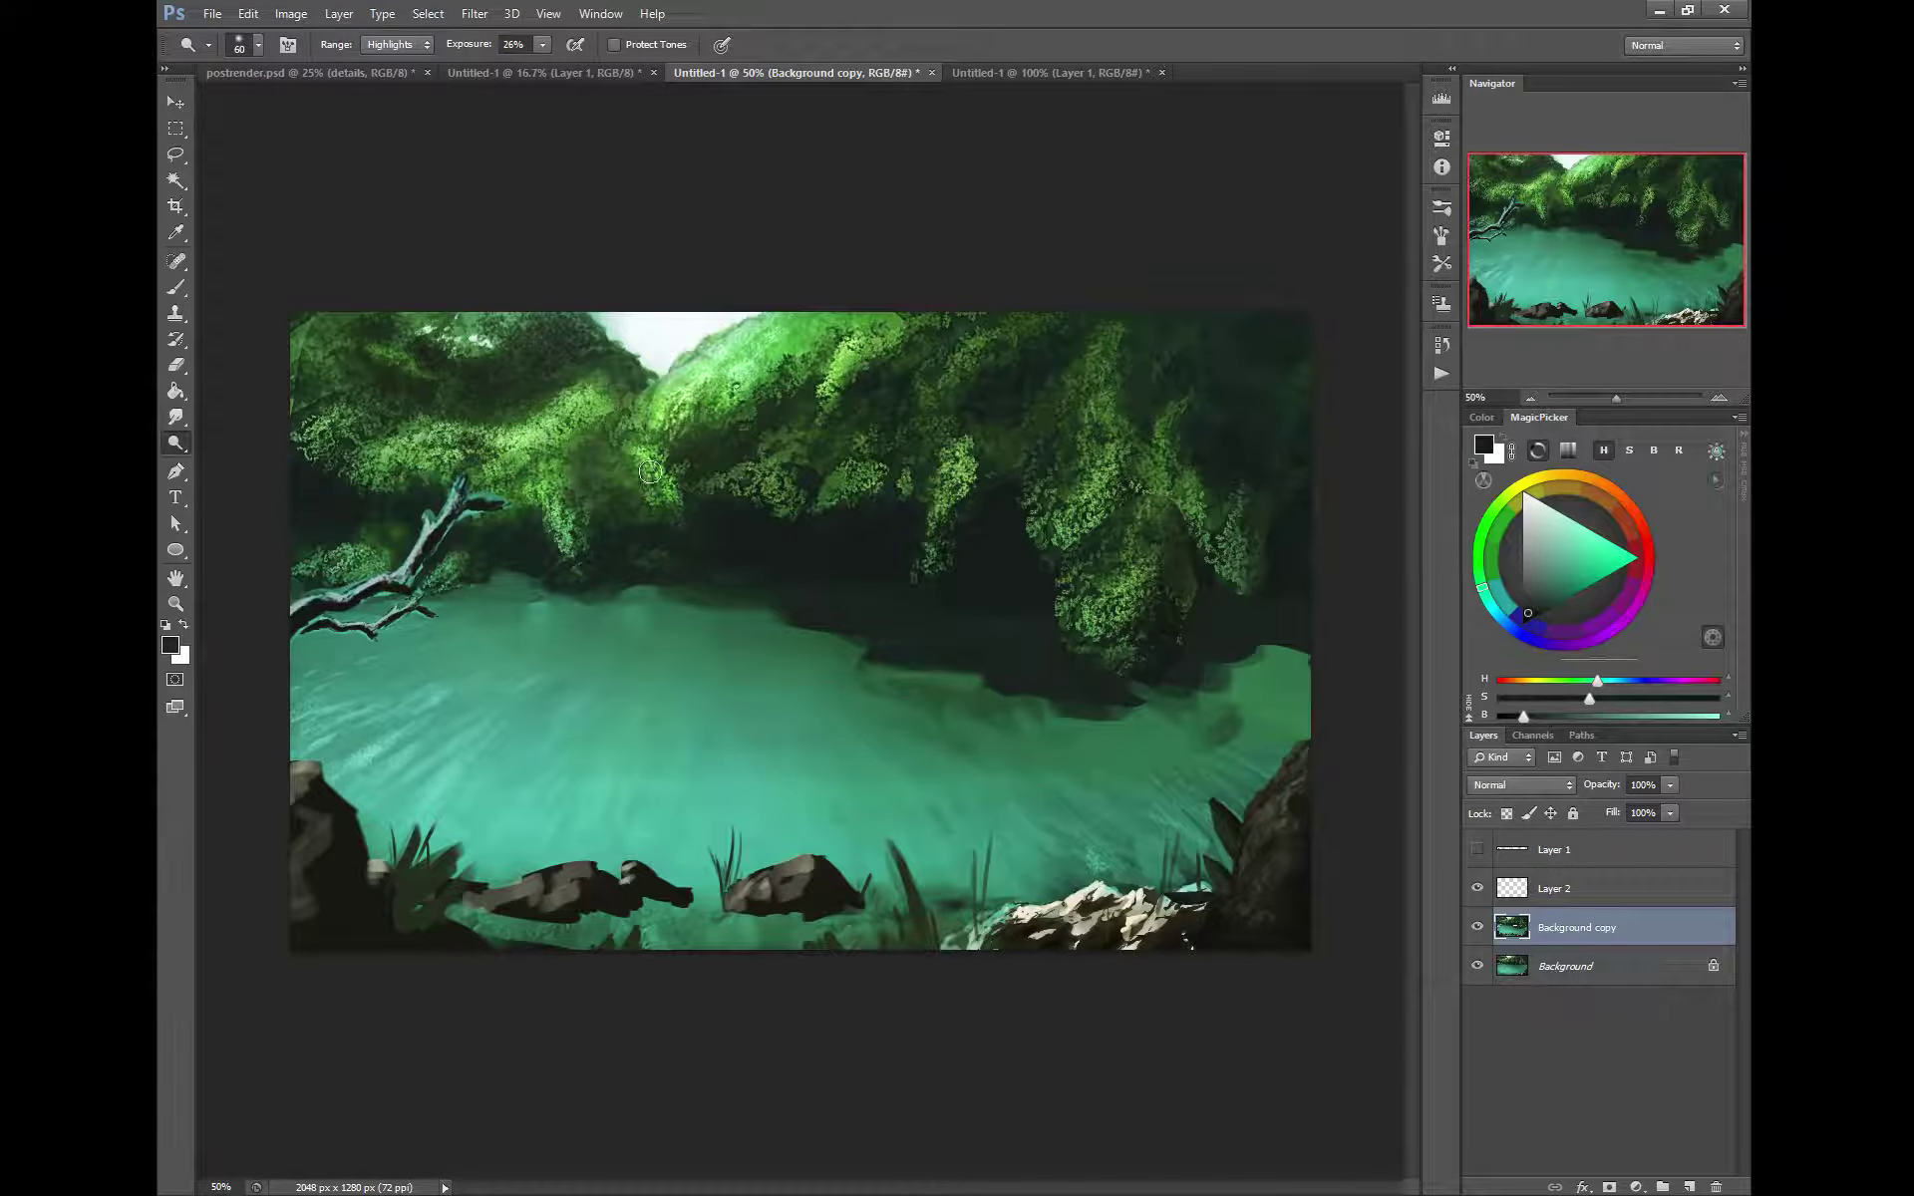
key("]")
left_click_drag(957, 445, 927, 577)
mouse_move(1064, 519)
left_mouse_down()
mouse_move(1100, 413)
mouse_move(1082, 536)
mouse_move(1100, 638)
left_mouse_up()
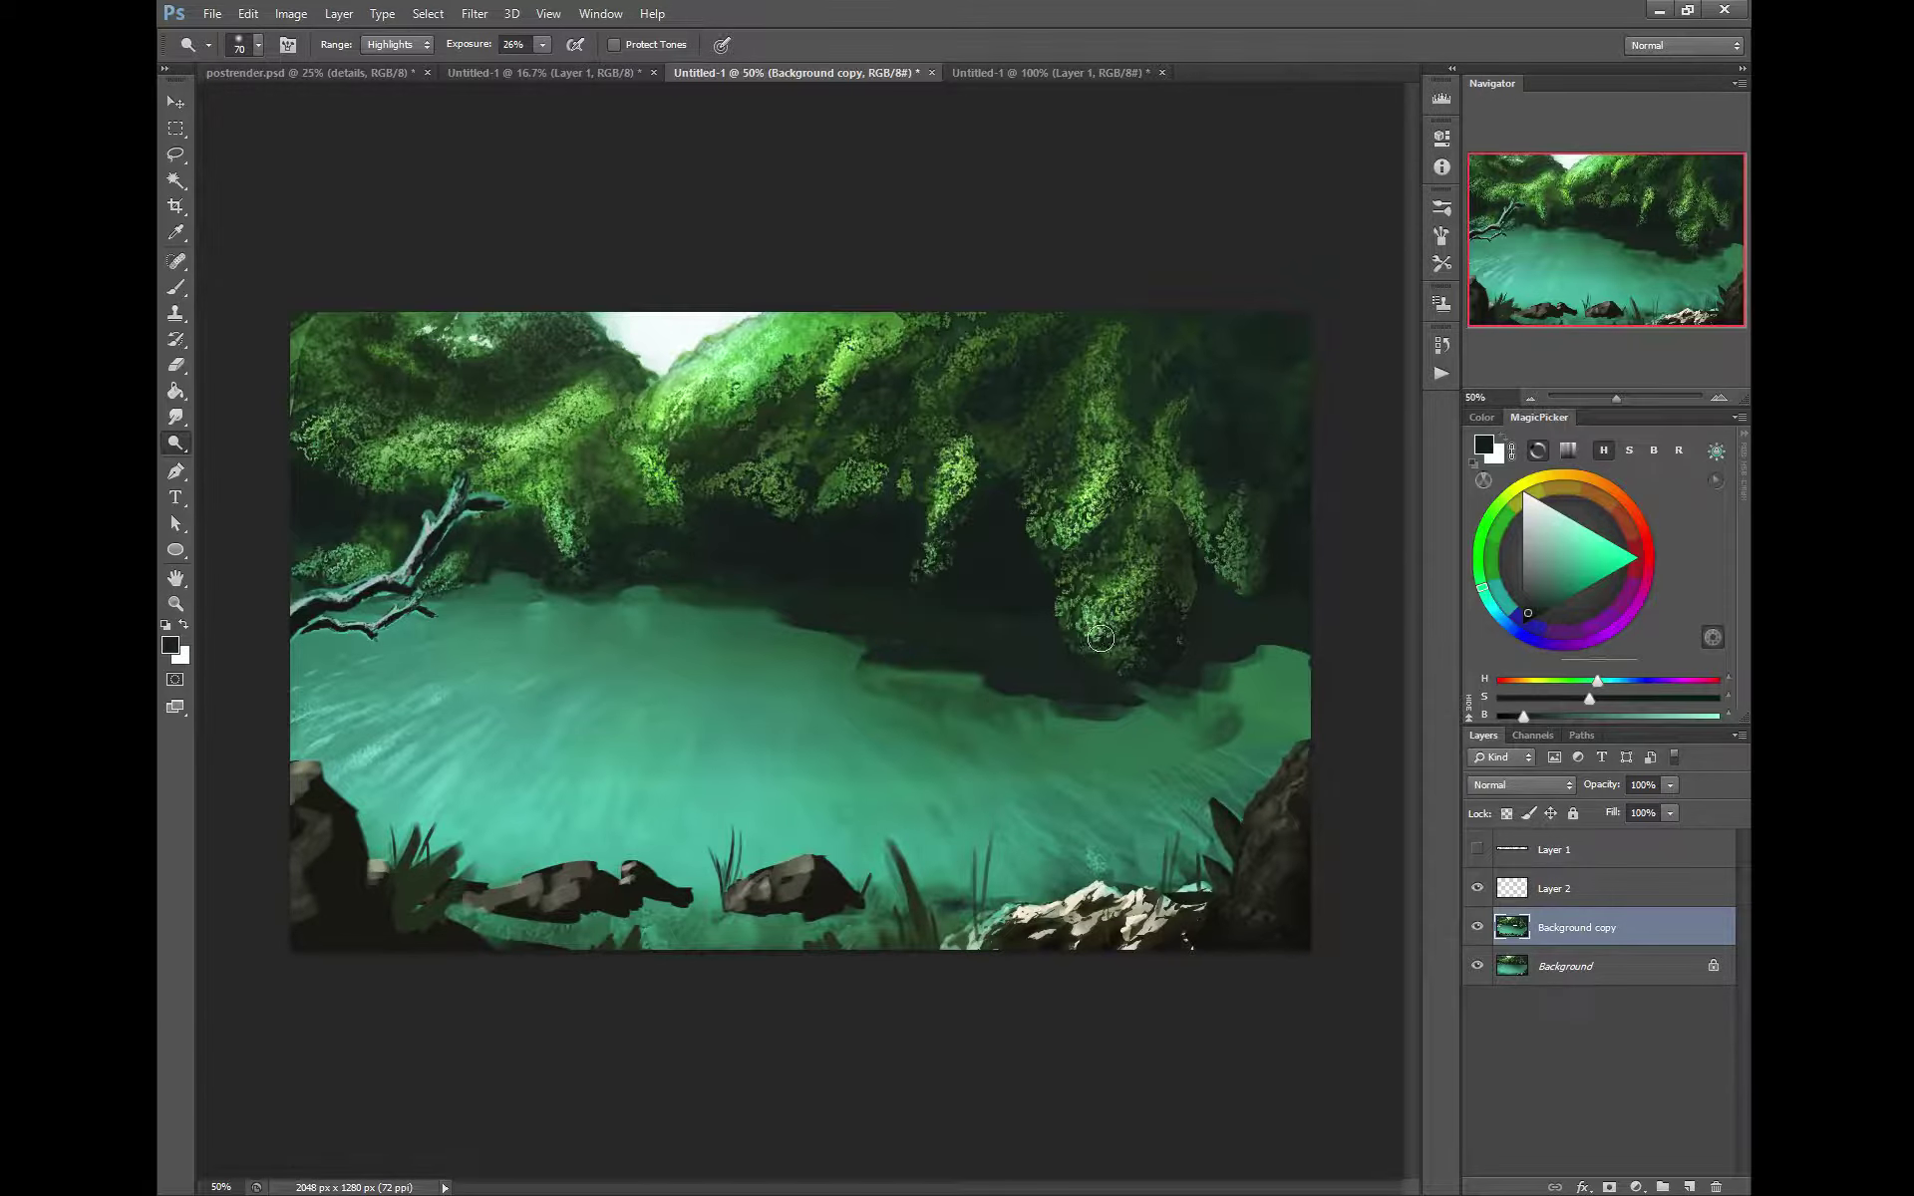
Burn the midtones of the shadows between the hanging foliage clumps with a size 125 brush
left_click_drag(176, 442, 235, 446)
key("]")
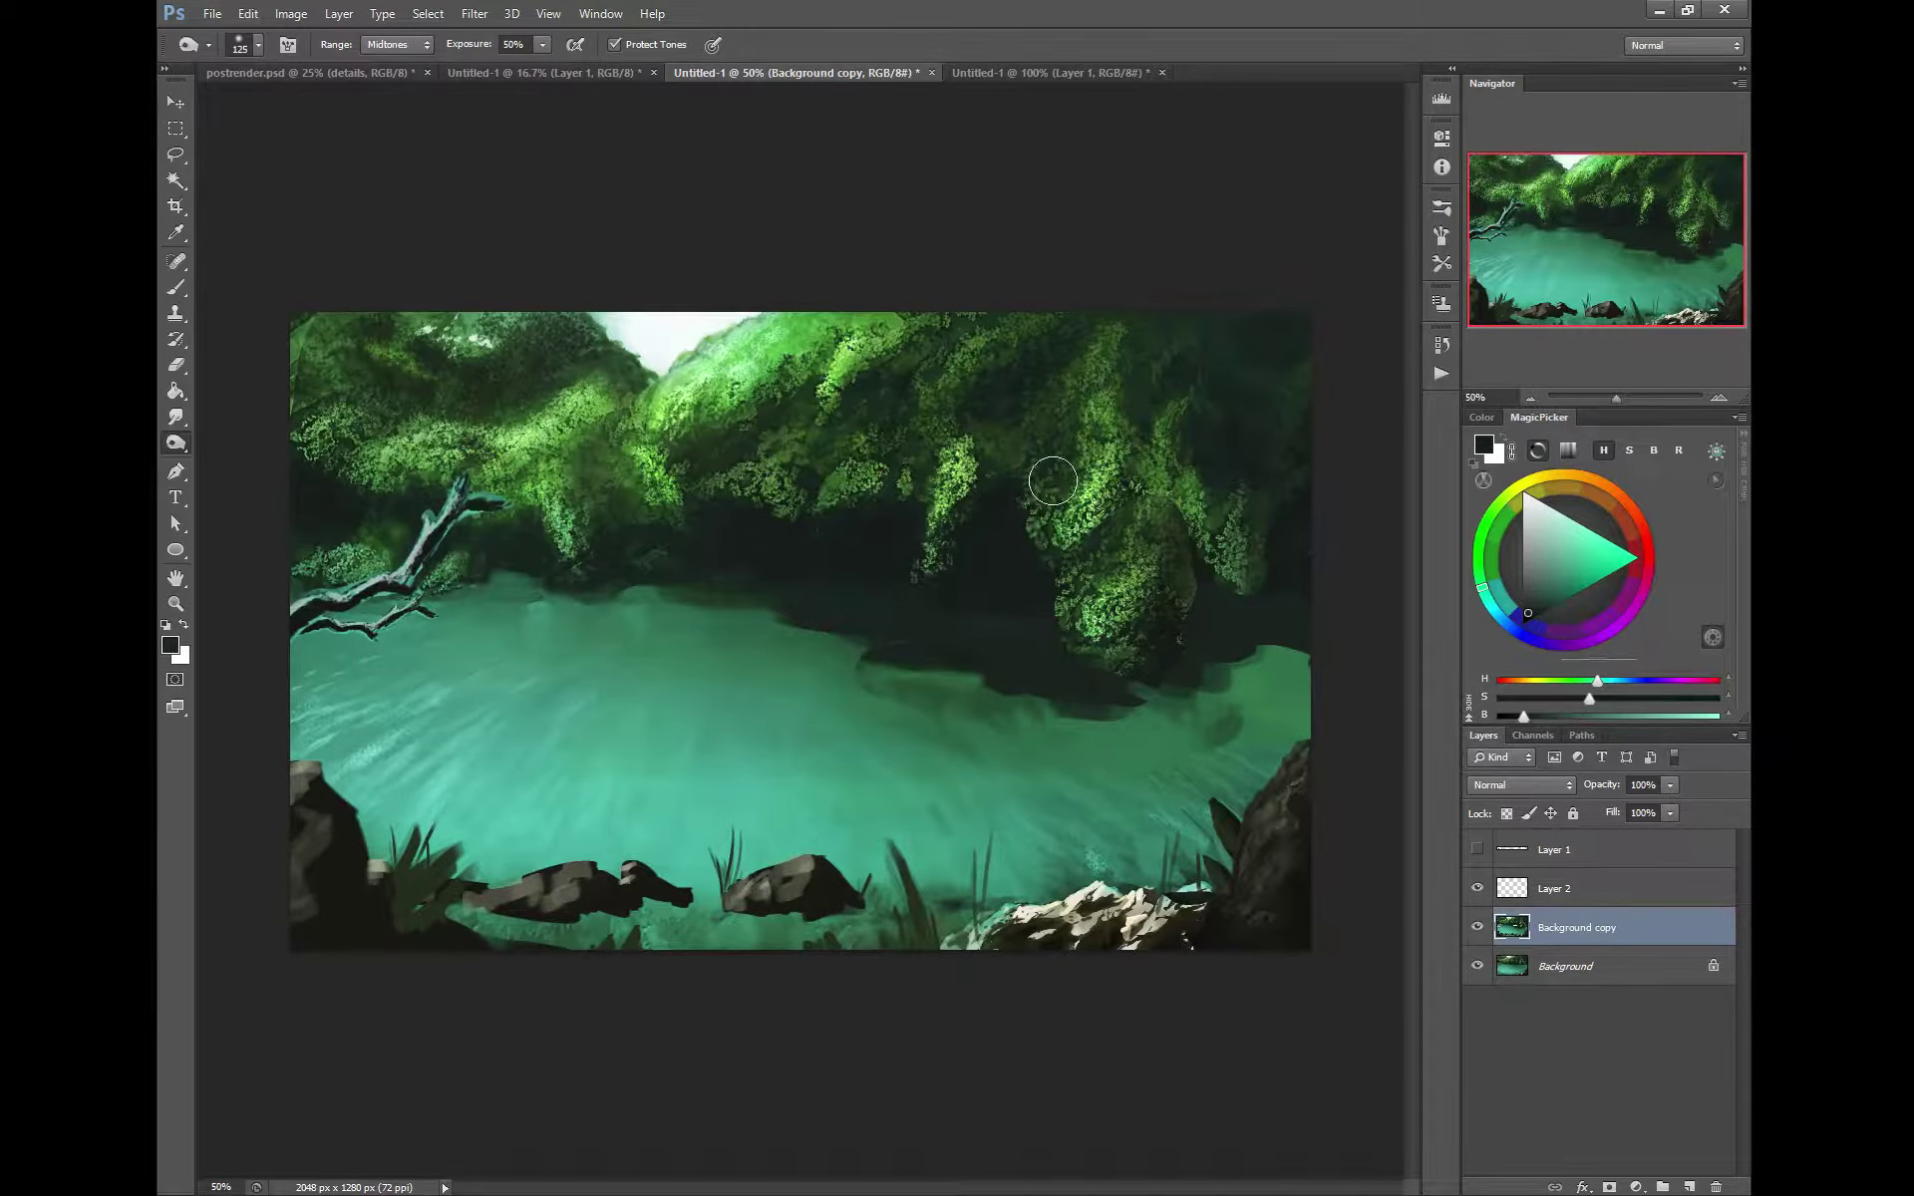
mouse_move(1053, 481)
left_mouse_down()
mouse_move(1043, 591)
mouse_move(976, 495)
mouse_move(1030, 448)
mouse_move(1009, 637)
left_mouse_up()
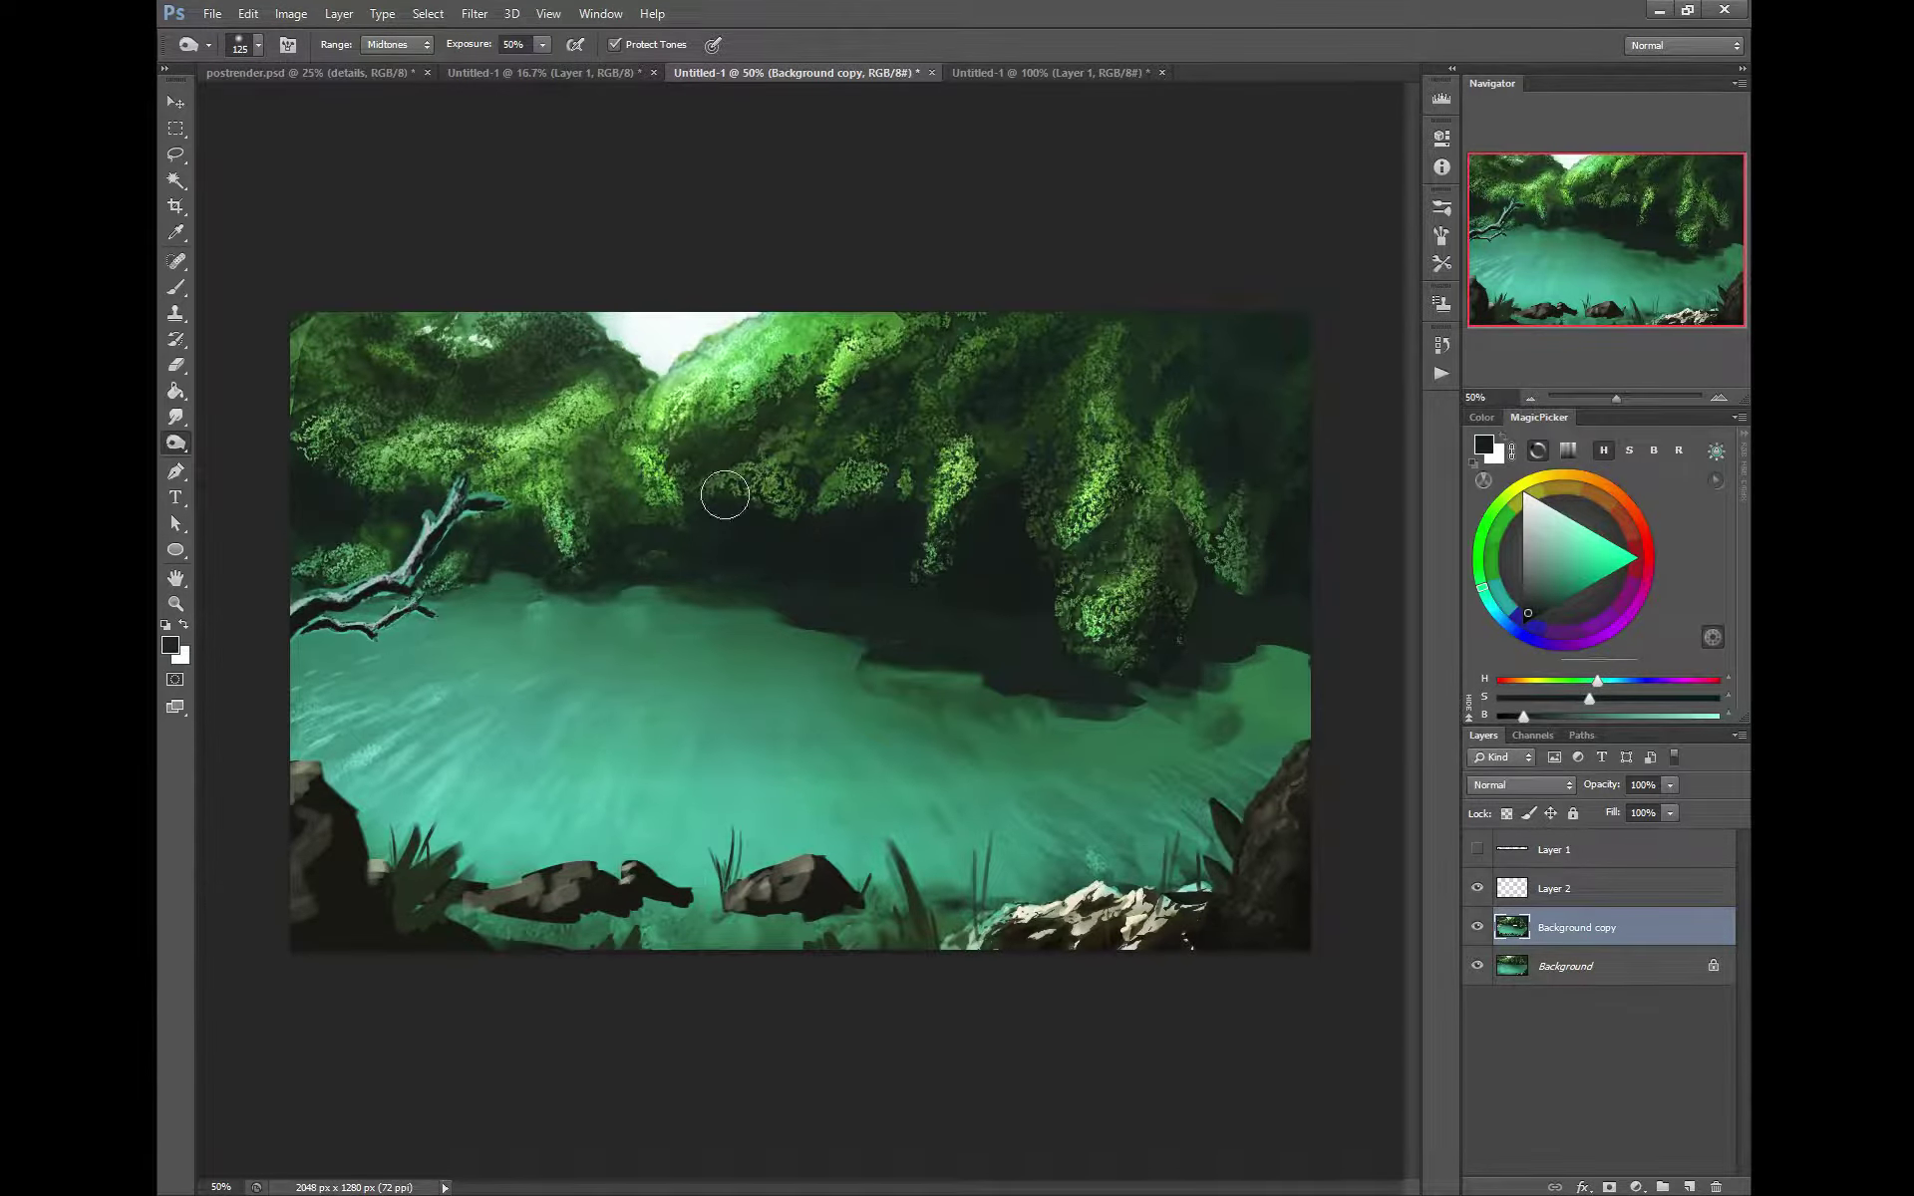
Darken the bright foliage edge beside the sky with a size 45 Burn brush set to the Highlights range
key("bracketleft")
key("bracketleft")
key("bracketleft")
key("bracketleft")
left_click(407, 44)
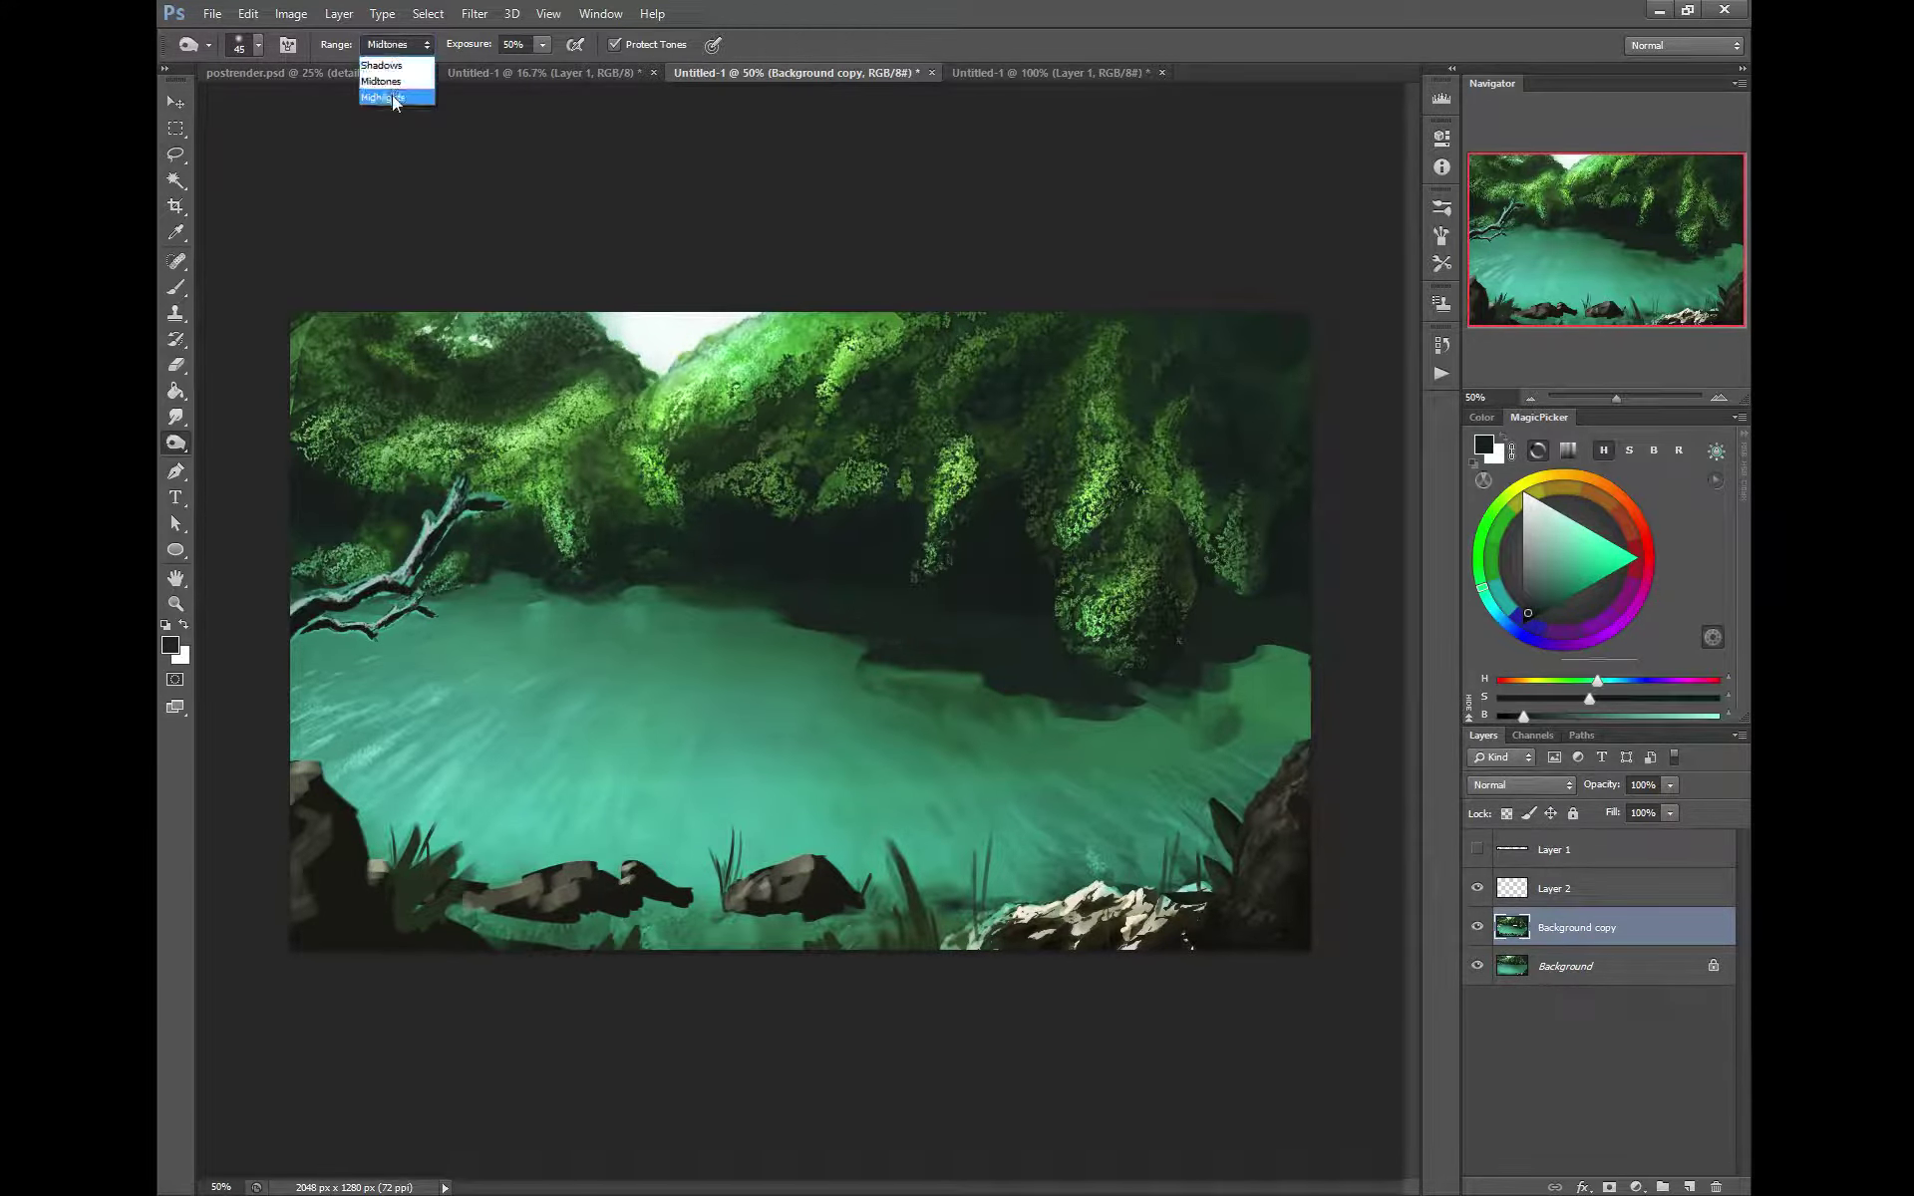
left_click(398, 97)
mouse_move(708, 314)
left_mouse_down()
mouse_move(732, 399)
mouse_move(693, 402)
mouse_move(712, 385)
mouse_move(695, 424)
left_mouse_up()
Touch up the dark shoreline beneath the left foliage with a size 40 brush and a dark green sampled from the bank
right_click(662, 472)
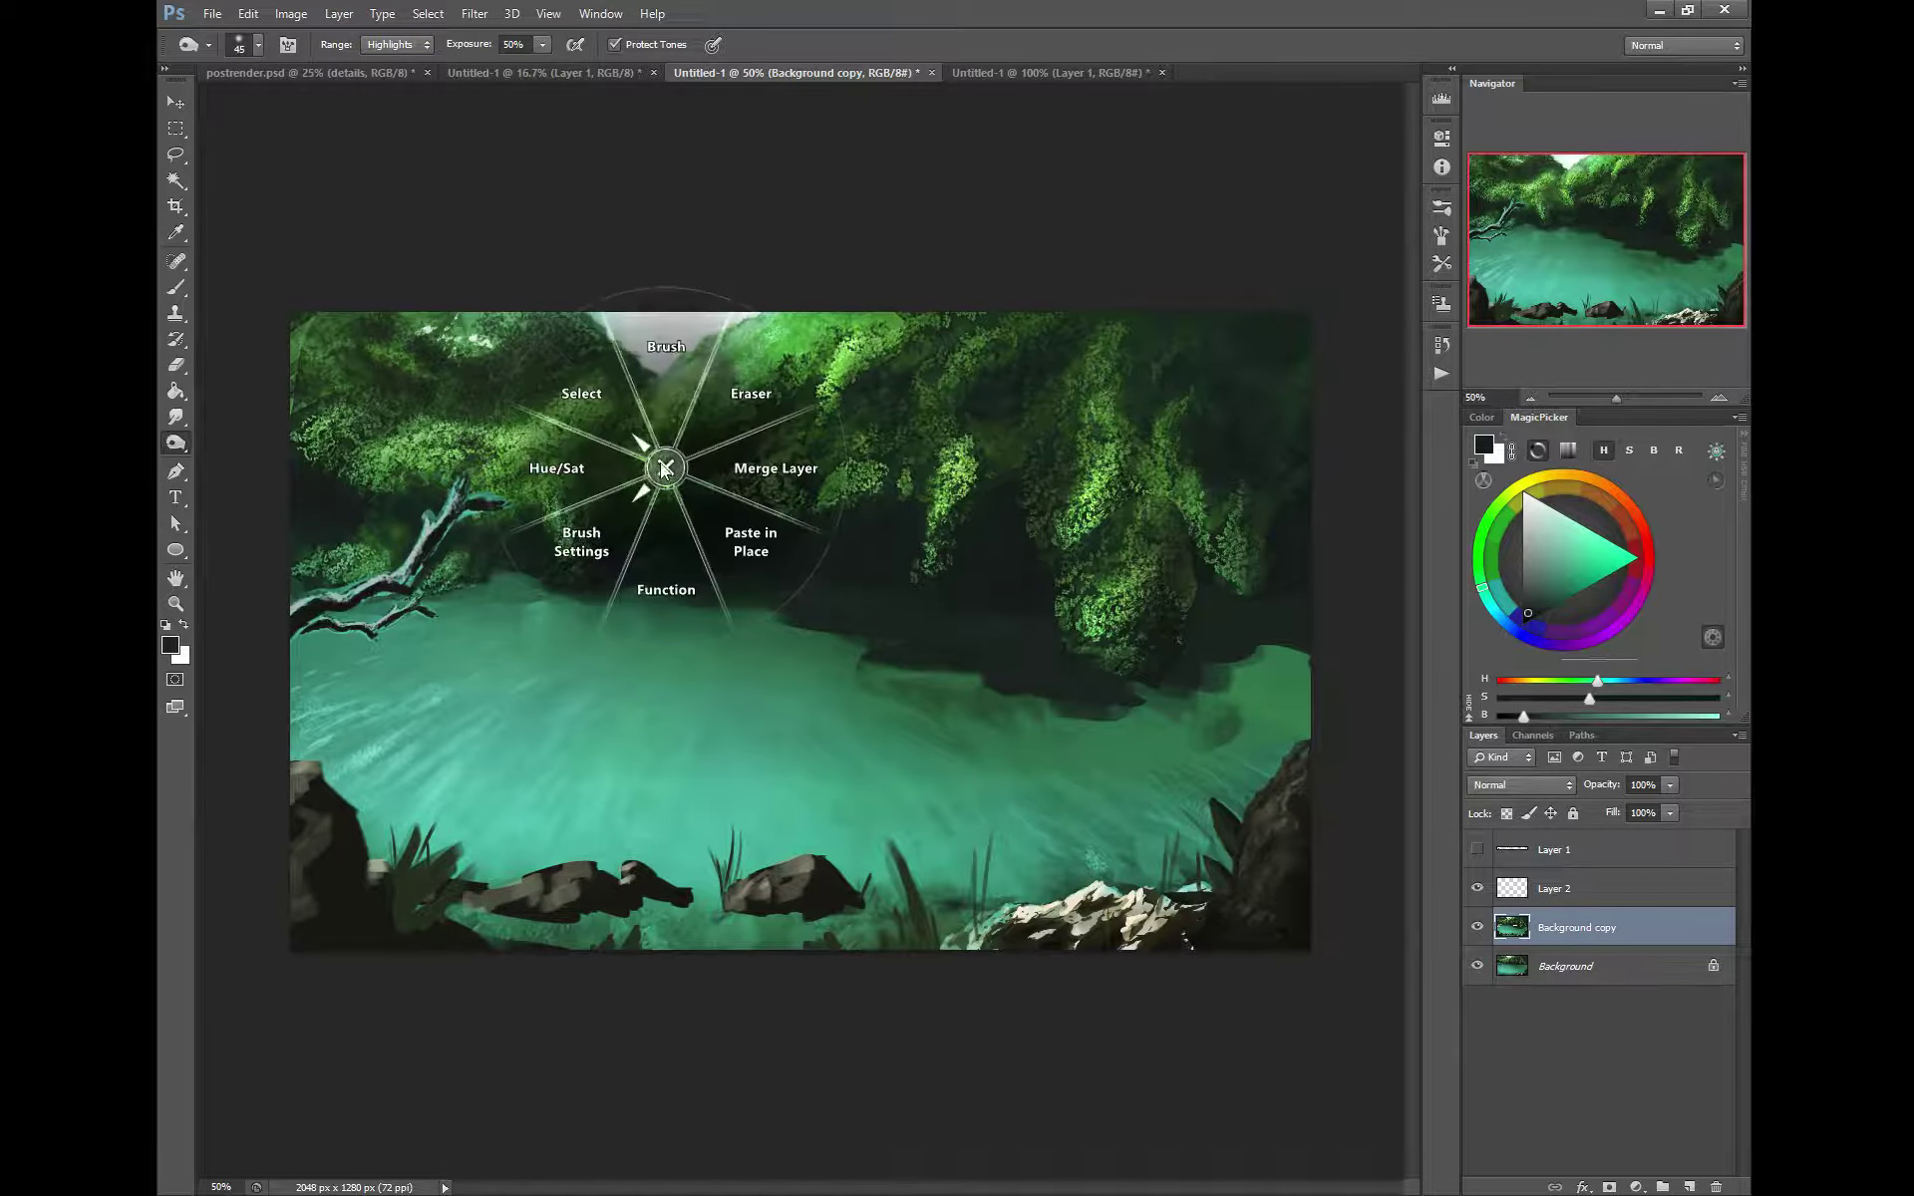
left_click(645, 371)
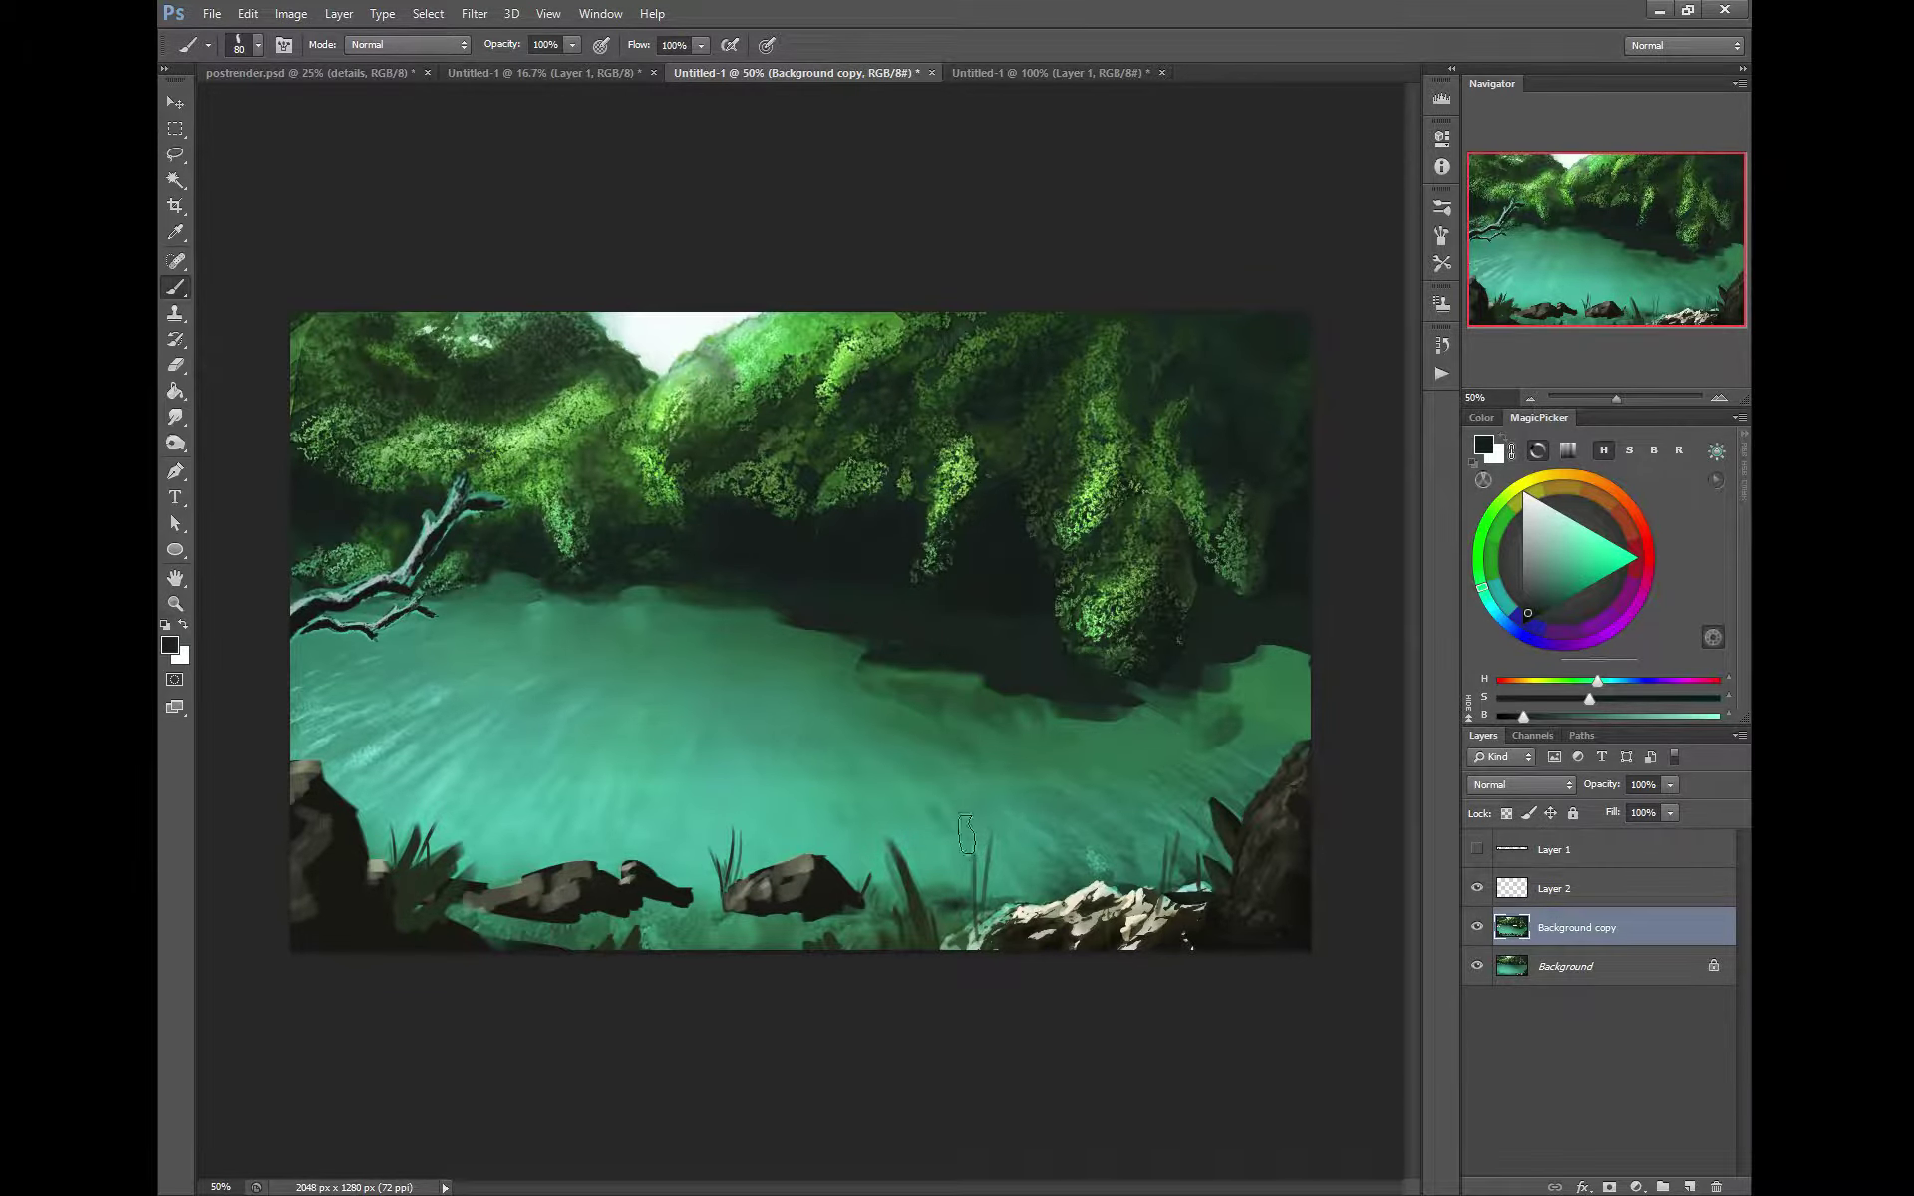
key("bracketleft")
key("bracketleft")
key("bracketleft")
key("bracketleft")
left_click(532, 888, "alt")
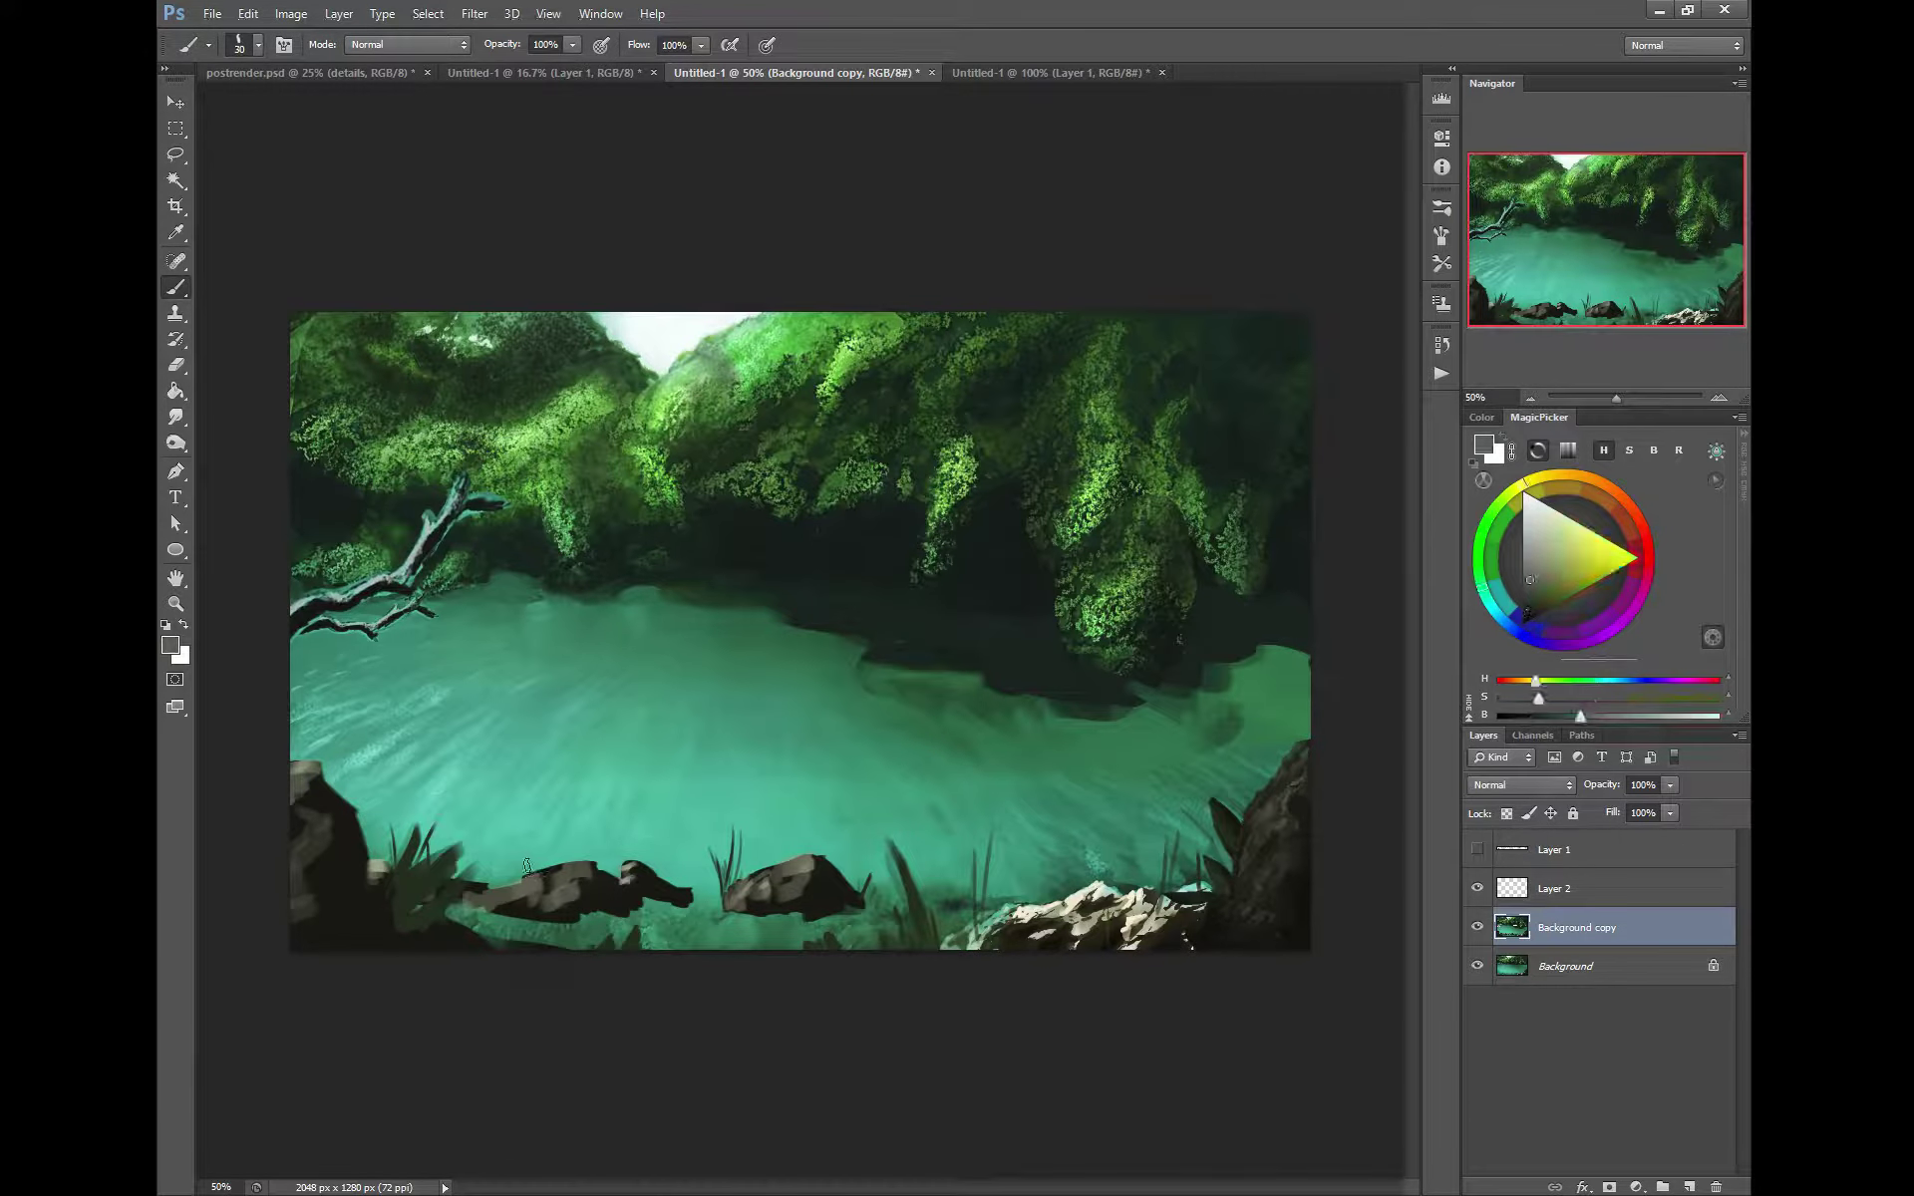
left_click(494, 526, "alt")
key("bracketright")
key("bracketright")
key("bracketright")
key("bracketleft")
key("bracketleft")
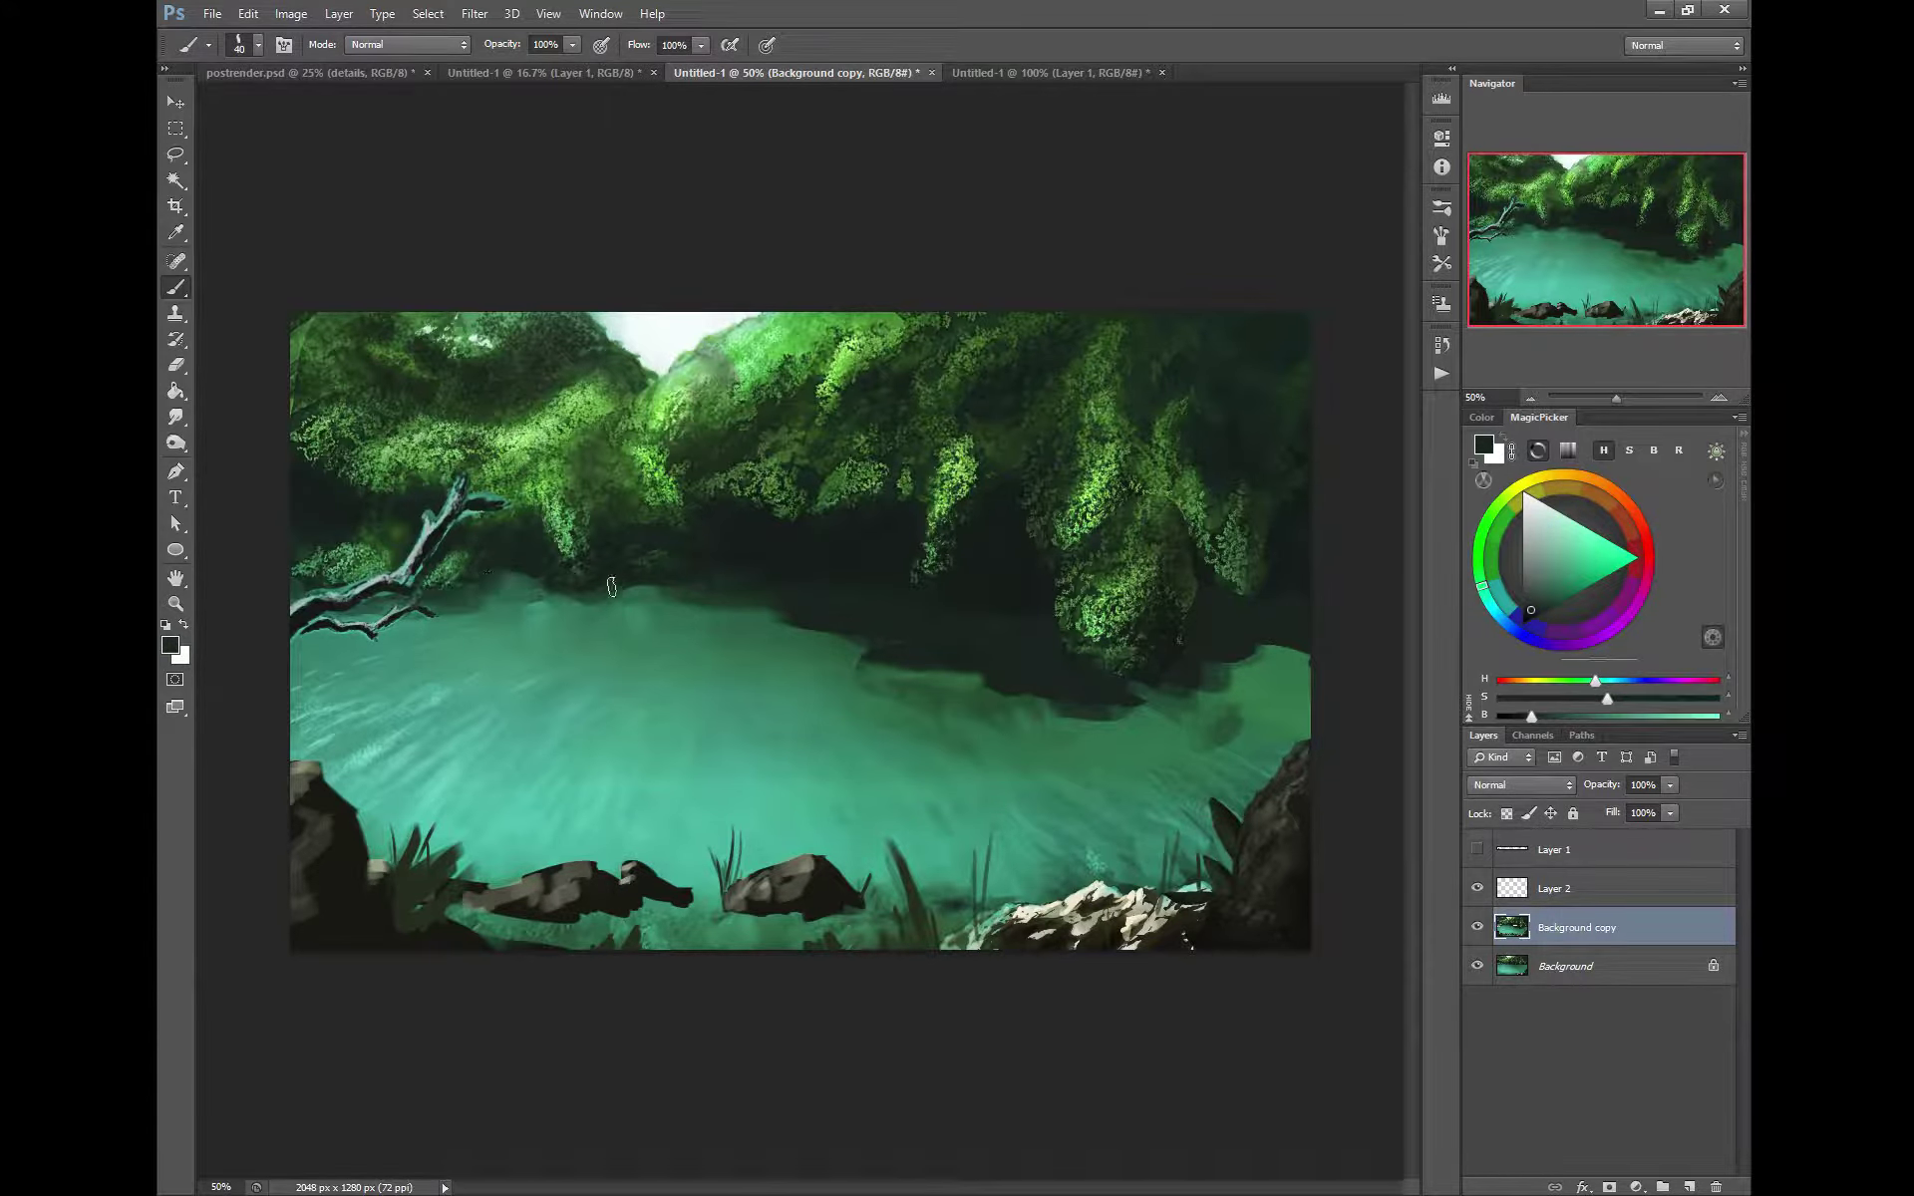
Paint thin highlights along the far shoreline with a light green sampled from the foliage, using a size 10 brush
left_click(539, 428, "alt")
key("bracketleft")
key("bracketleft")
key("bracketleft")
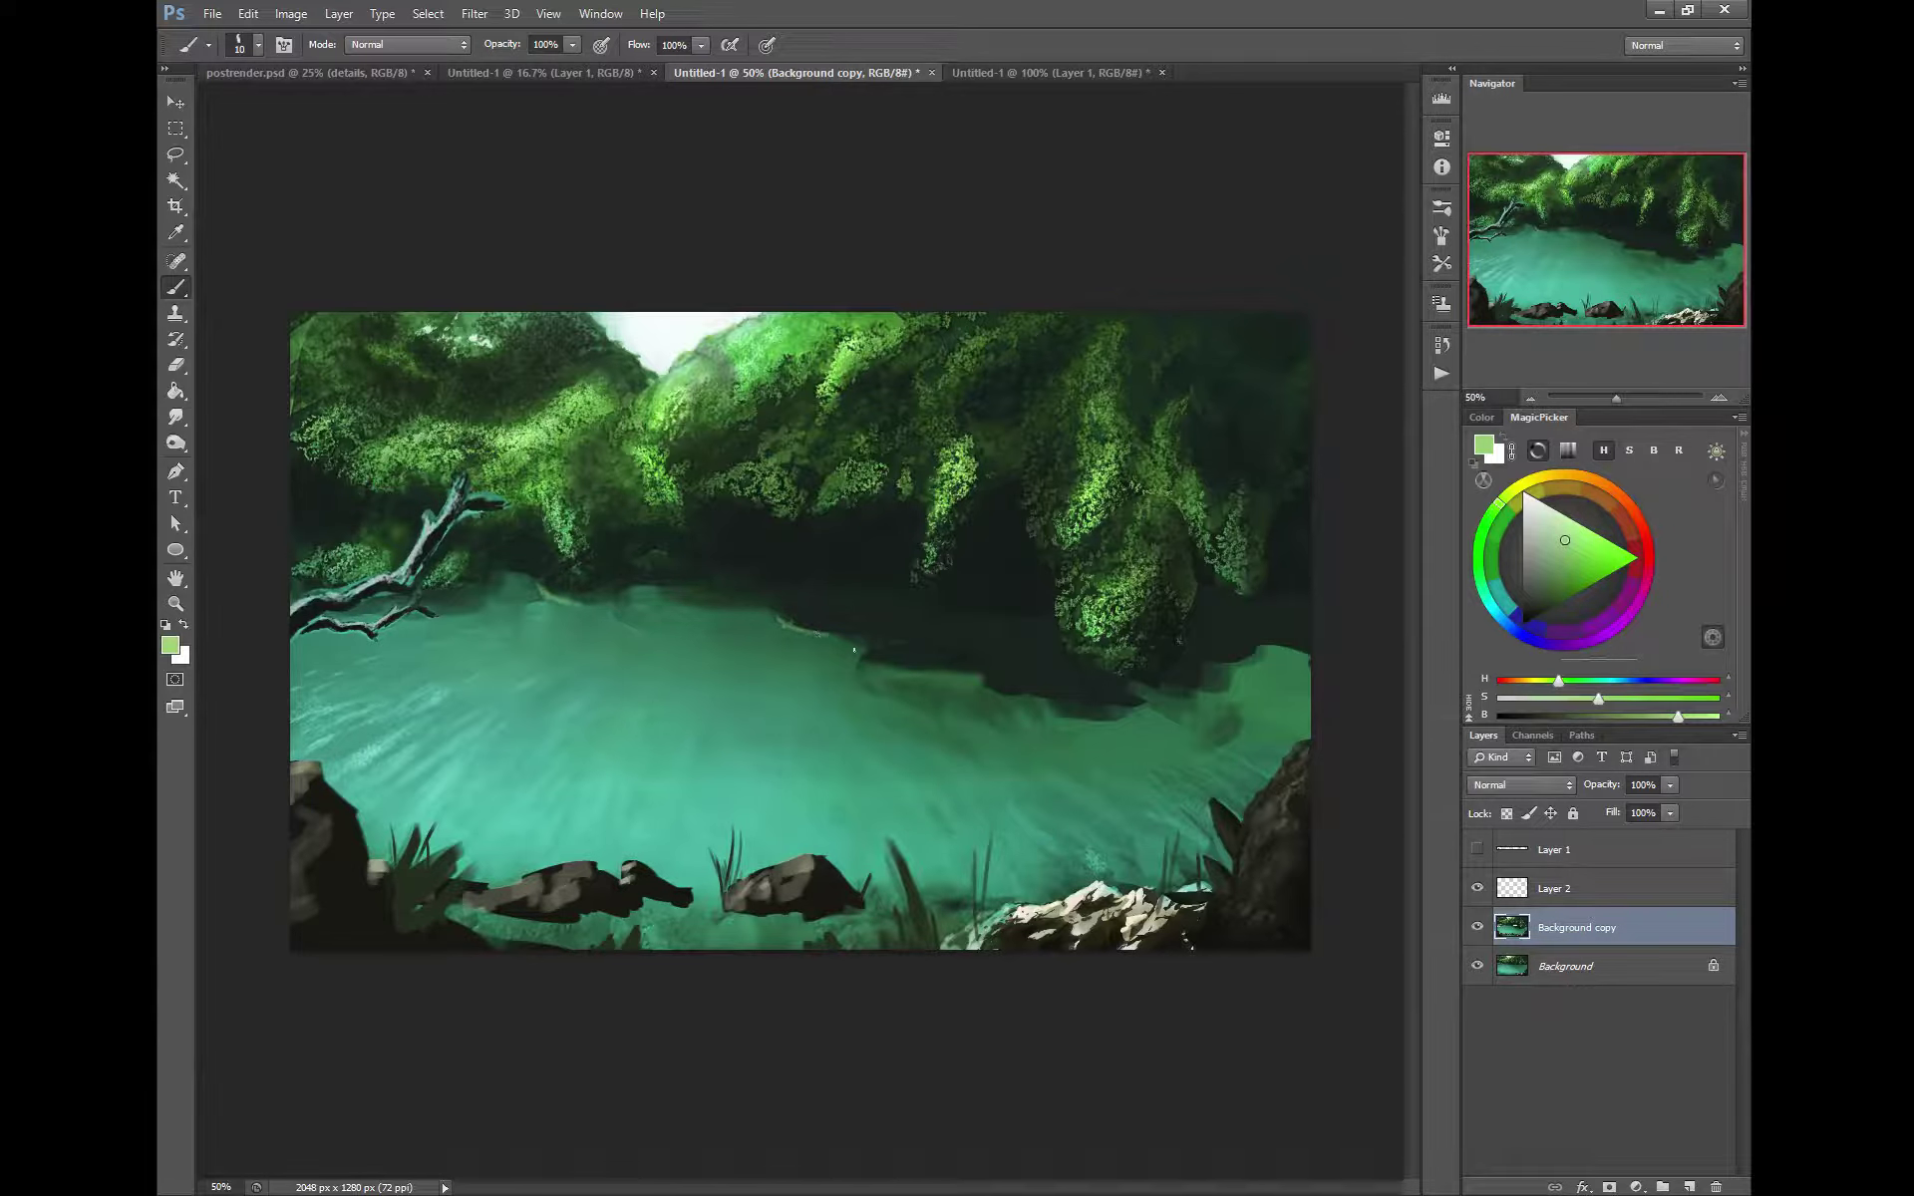
left_click_drag(856, 636, 871, 643)
Paint broad light green highlights, sampled from the leaves, on the upper central foliage clumps with a size 80 brush
left_click(963, 470, "alt")
key("bracketright")
key("bracketright")
key("bracketright")
key("bracketright")
key("bracketright")
mouse_move(849, 473)
left_mouse_down()
mouse_move(851, 457)
mouse_move(838, 479)
mouse_move(718, 489)
left_mouse_up()
key("bracketright")
key("bracketright")
key("bracketright")
key("bracketleft")
key("bracketleft")
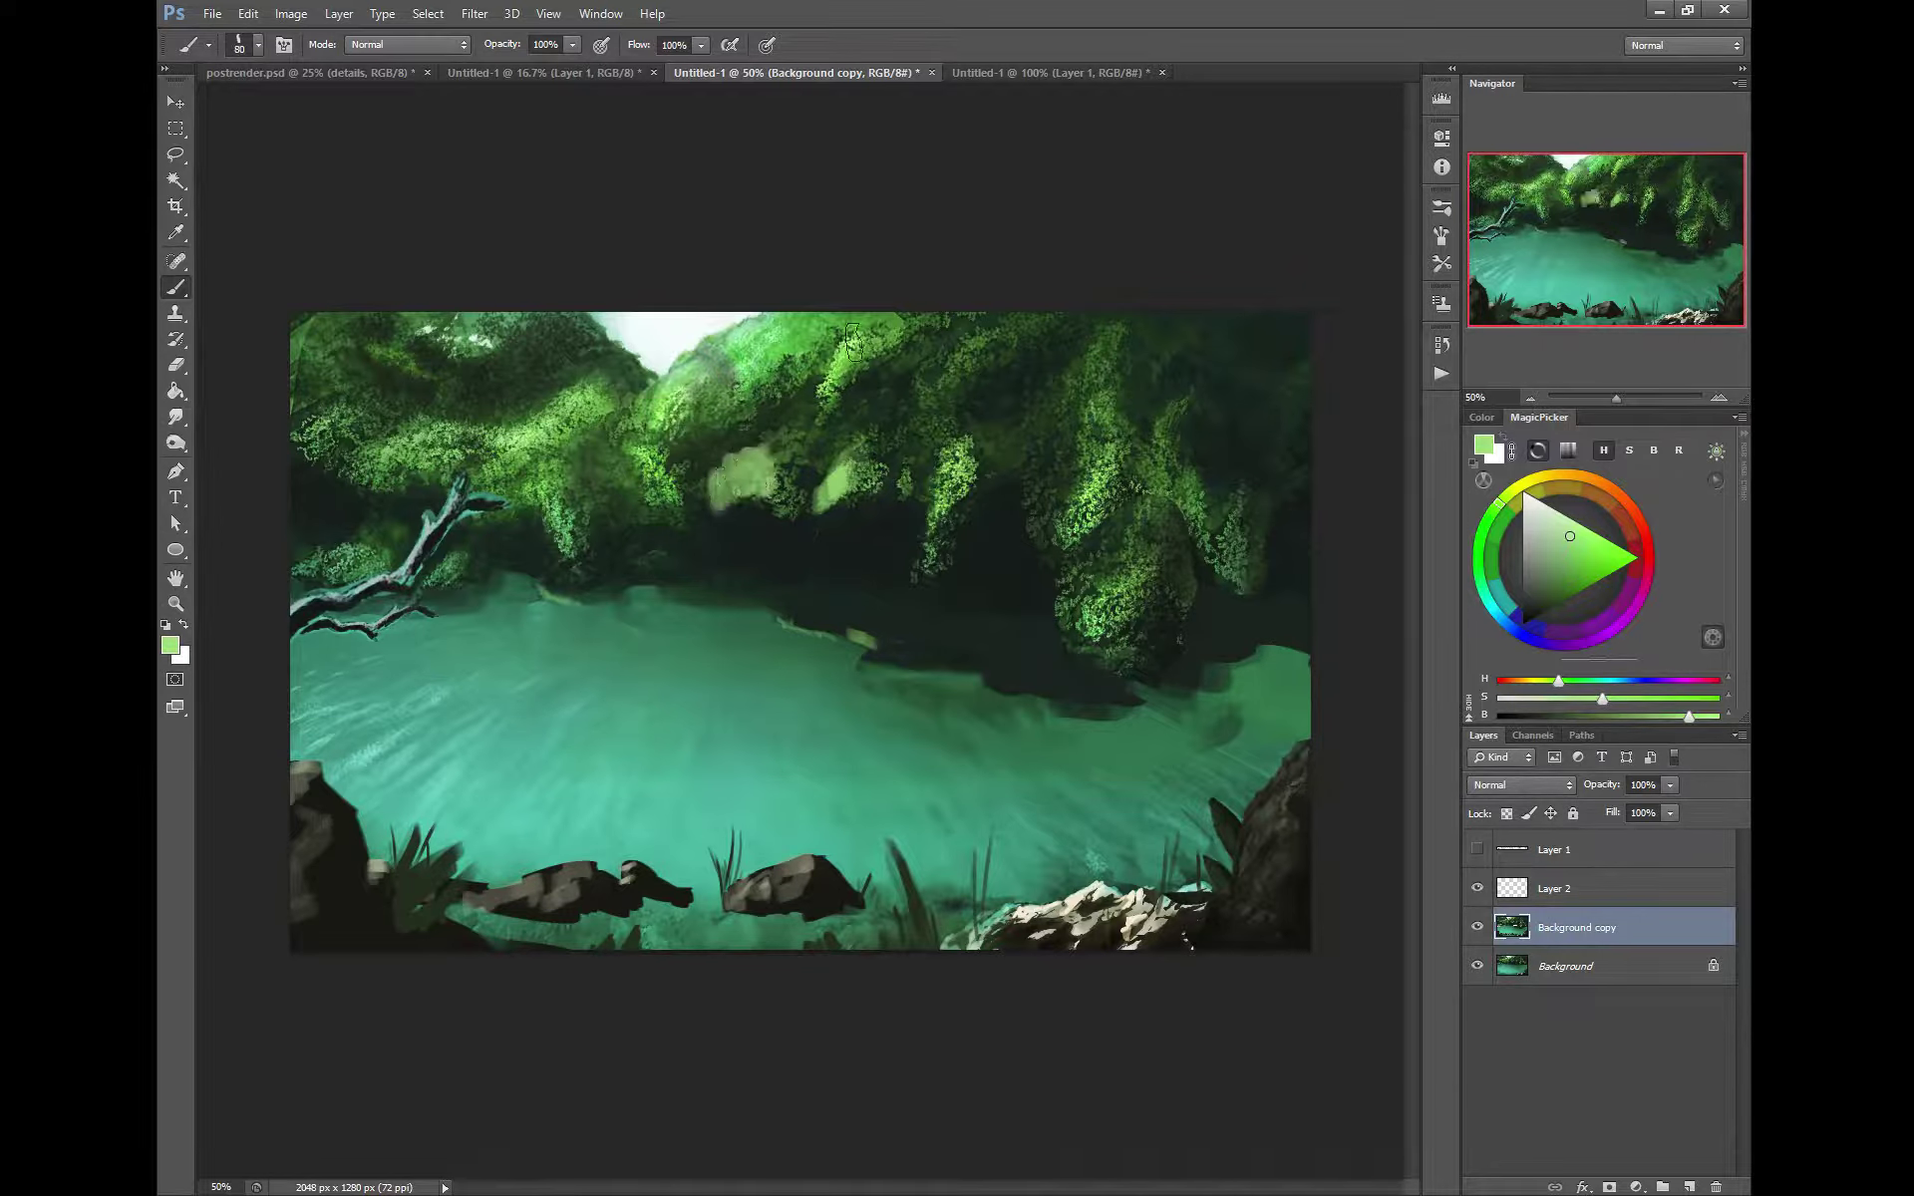
left_click_drag(858, 328, 828, 423)
mouse_move(975, 339)
left_mouse_down()
mouse_move(941, 400)
mouse_move(967, 321)
mouse_move(950, 361)
mouse_move(951, 323)
mouse_move(980, 324)
mouse_move(926, 399)
left_mouse_up()
Paint long light green hanging strands down the central and right foliage, extending the largest one over the water, mainly with a size 50 brush
key("bracketleft")
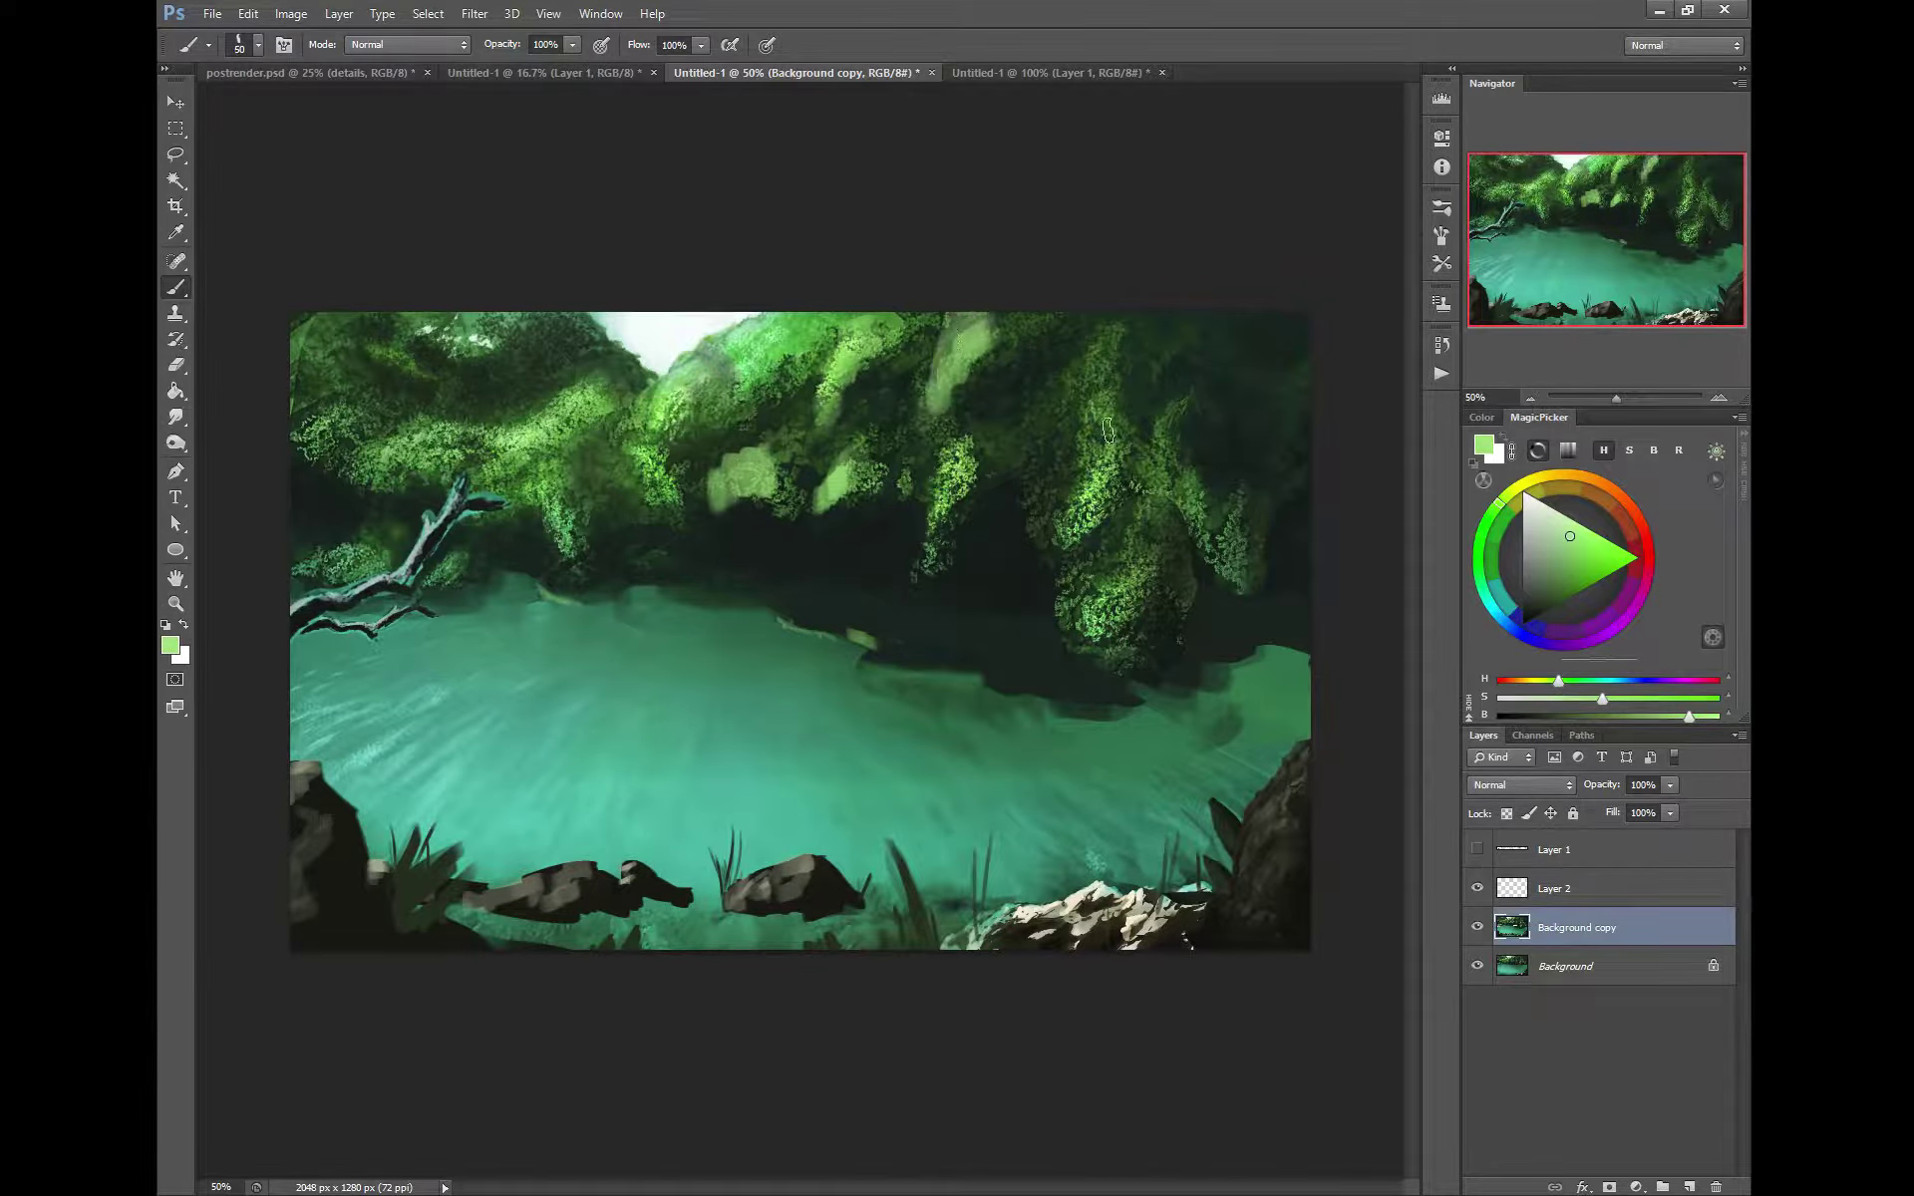
mouse_move(1108, 428)
left_mouse_down()
mouse_move(1077, 510)
mouse_move(1127, 415)
mouse_move(1064, 523)
mouse_move(1082, 480)
mouse_move(1065, 562)
mouse_move(1094, 628)
mouse_move(1125, 559)
mouse_move(1097, 660)
left_mouse_up()
key("bracketright")
key("bracketright")
key("bracketright")
mouse_move(1096, 650)
left_mouse_down()
mouse_move(1104, 711)
mouse_move(1142, 580)
mouse_move(1132, 528)
left_mouse_up()
key("bracketleft")
key("bracketleft")
key("bracketleft")
mouse_move(1183, 424)
left_mouse_down()
mouse_move(1176, 503)
mouse_move(1215, 633)
left_mouse_up()
left_click_drag(955, 437, 932, 589)
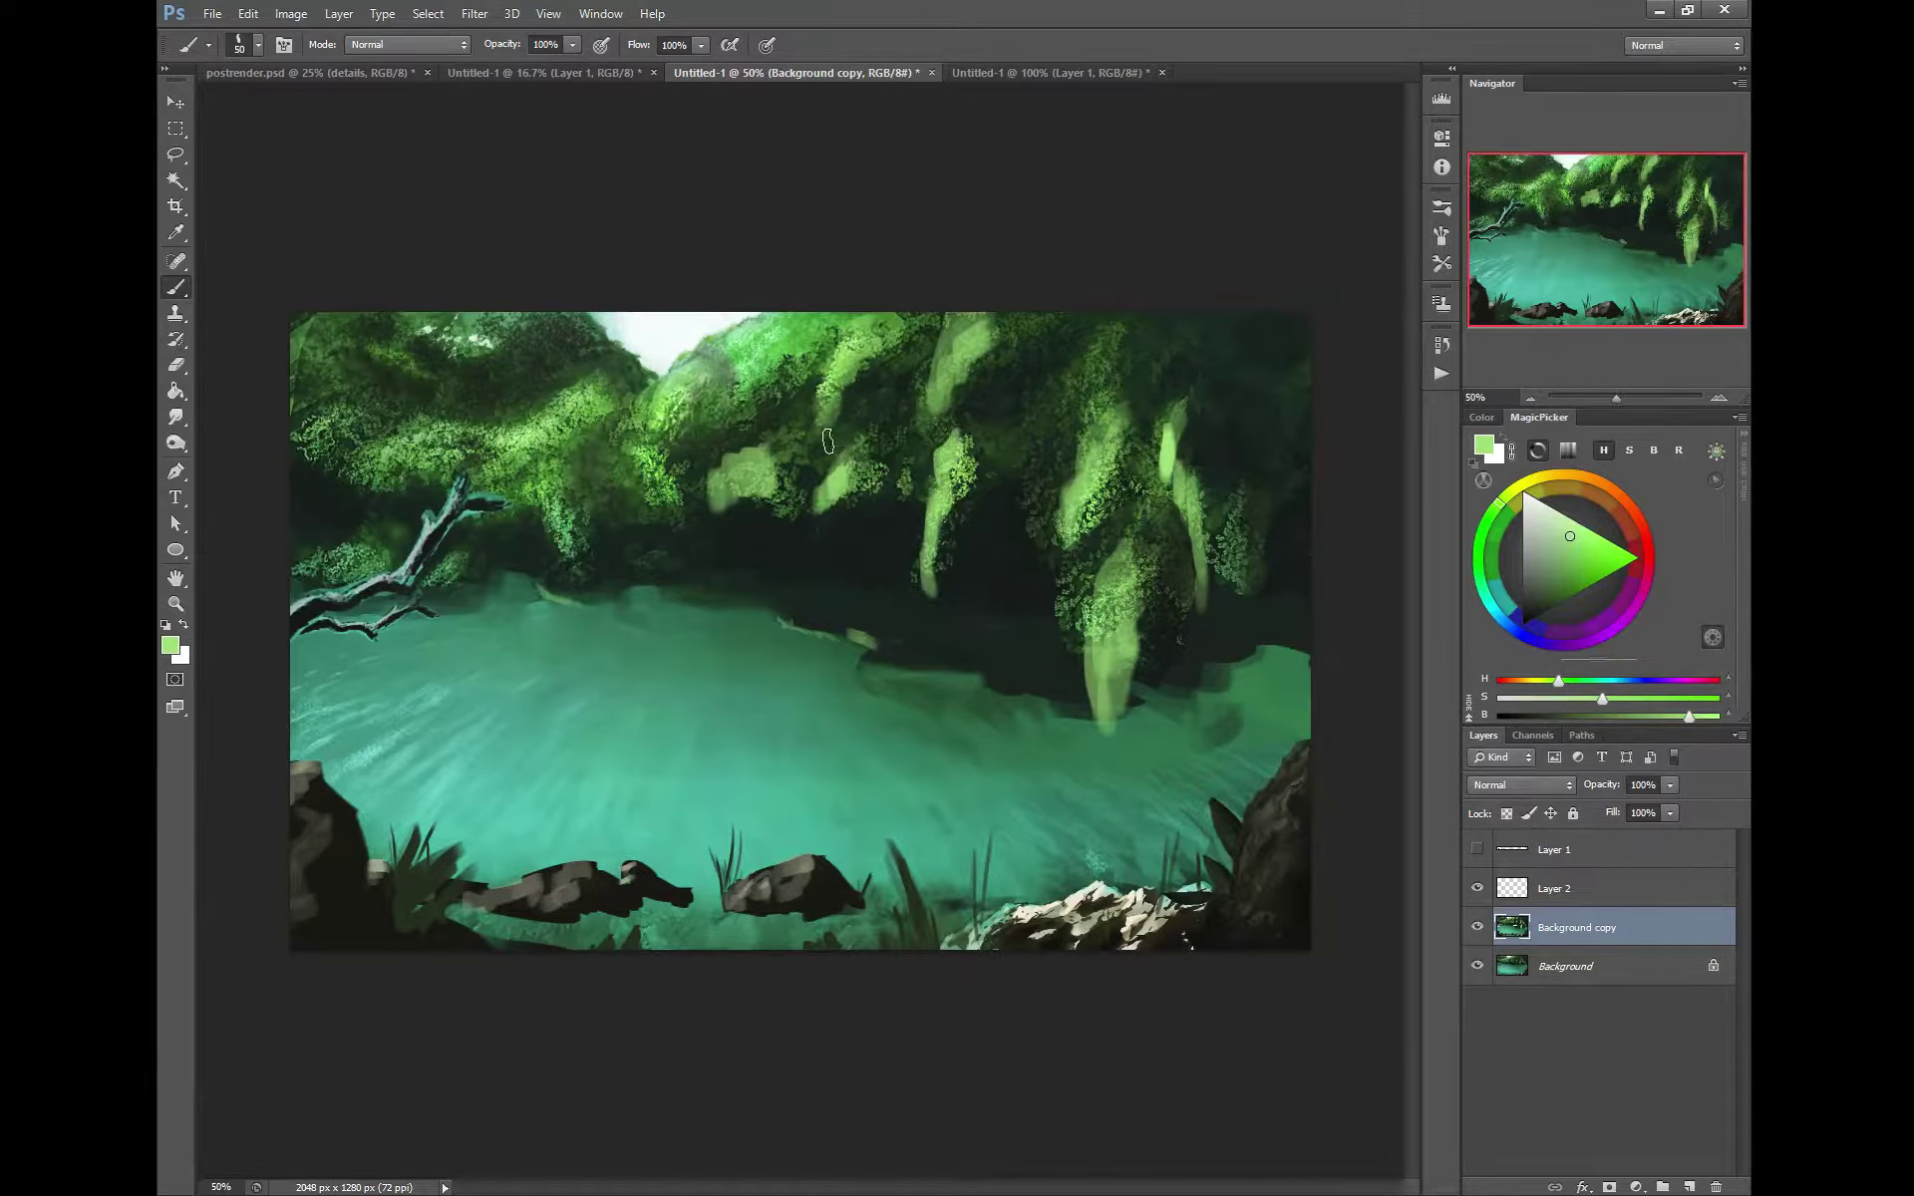
left_click_drag(830, 432, 818, 494)
Haze the distant hill beside the sky with white sampled from the sky and a size 125 brush, then sample the hill's dark green
mouse_move(777, 348)
left_mouse_down()
mouse_move(737, 389)
mouse_move(736, 343)
mouse_move(801, 327)
mouse_move(759, 324)
mouse_move(727, 377)
mouse_move(670, 318)
mouse_move(719, 334)
mouse_move(787, 316)
mouse_move(696, 357)
mouse_move(681, 310)
mouse_move(764, 311)
mouse_move(692, 362)
mouse_move(613, 316)
mouse_move(606, 273)
mouse_move(615, 357)
mouse_move(645, 365)
mouse_move(571, 317)
mouse_move(602, 351)
mouse_move(386, 333)
mouse_move(539, 330)
mouse_move(585, 354)
mouse_move(491, 353)
mouse_move(426, 319)
mouse_move(493, 374)
left_mouse_up()
left_click(797, 329, "alt")
left_click(676, 317, "alt")
key("bracketright")
key("bracketright")
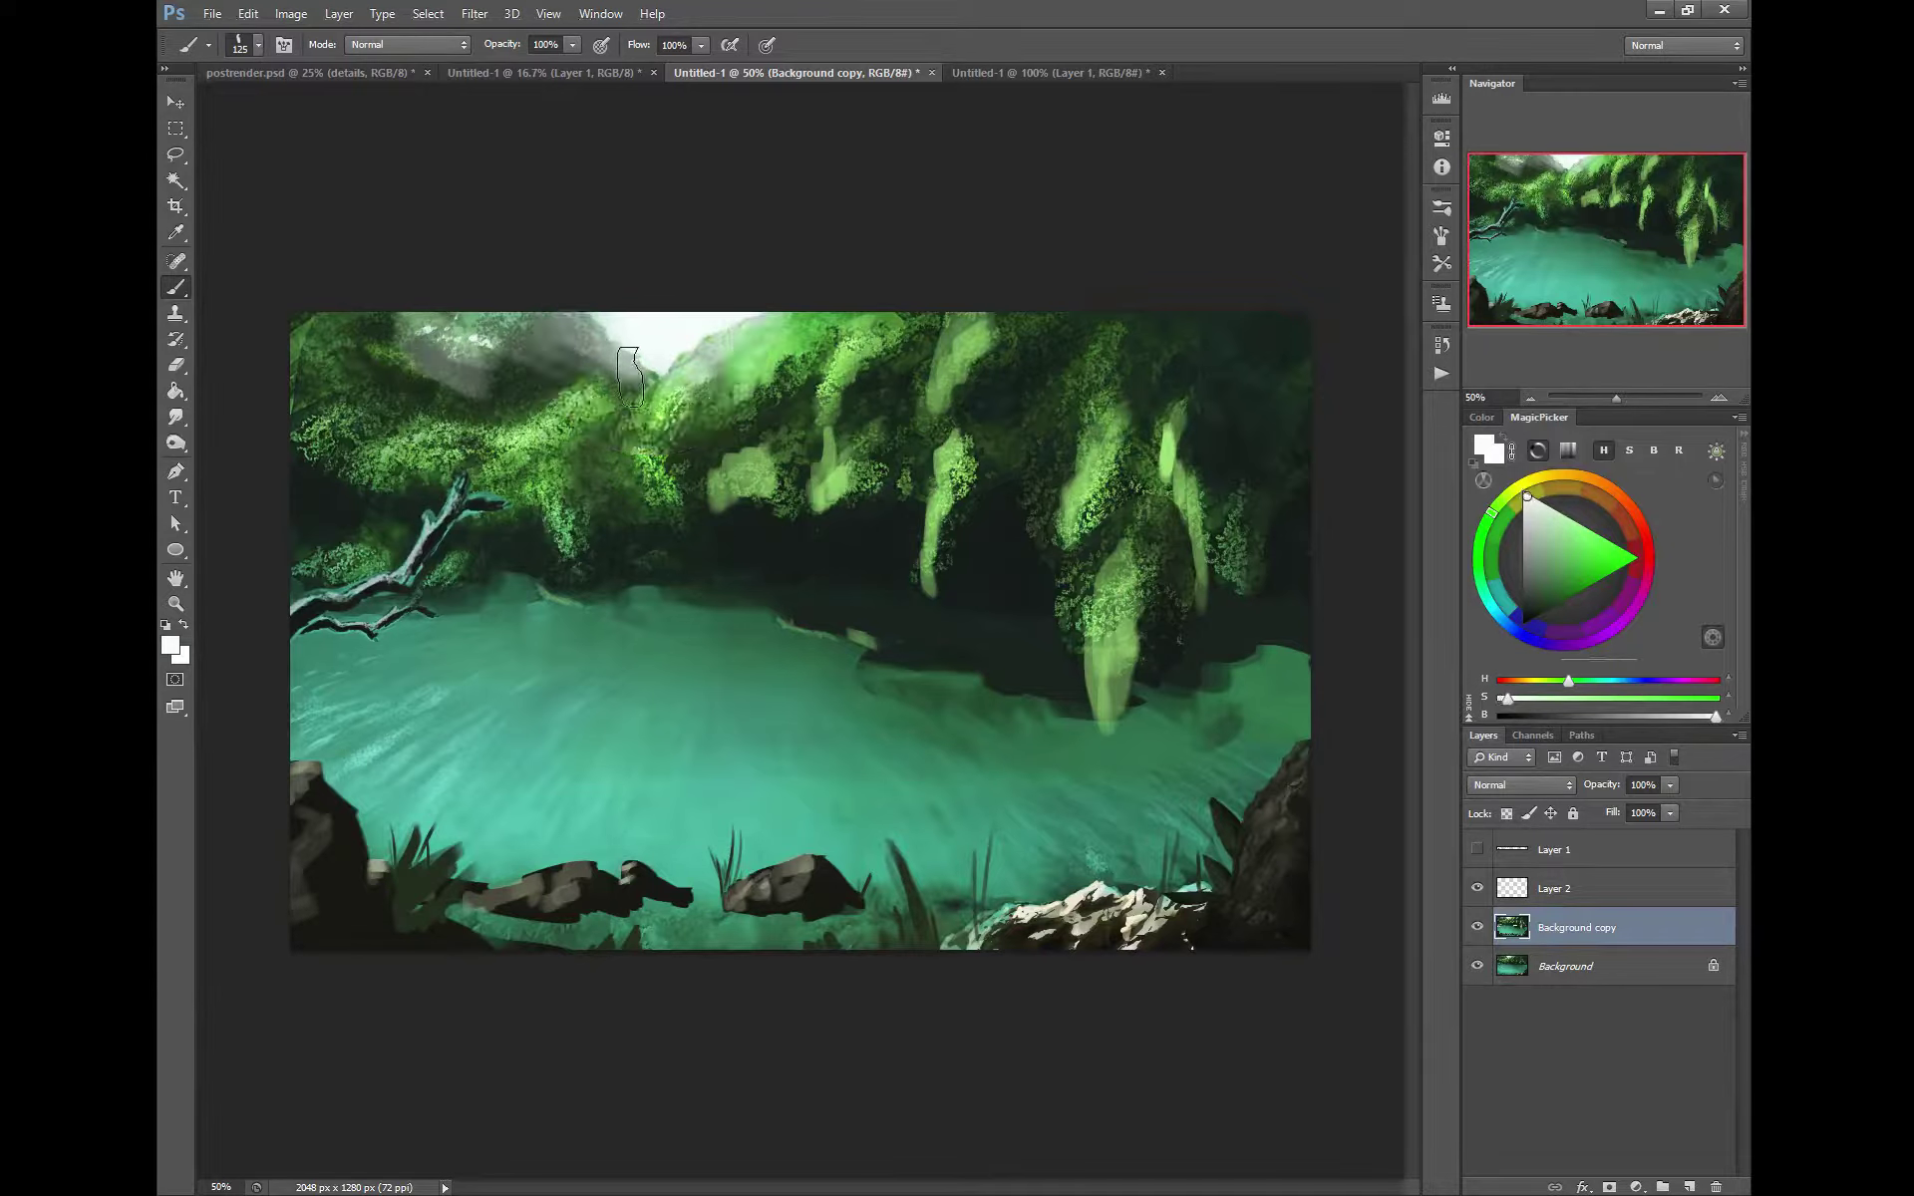
left_click(590, 363, "alt")
key("bracketleft")
key("bracketleft")
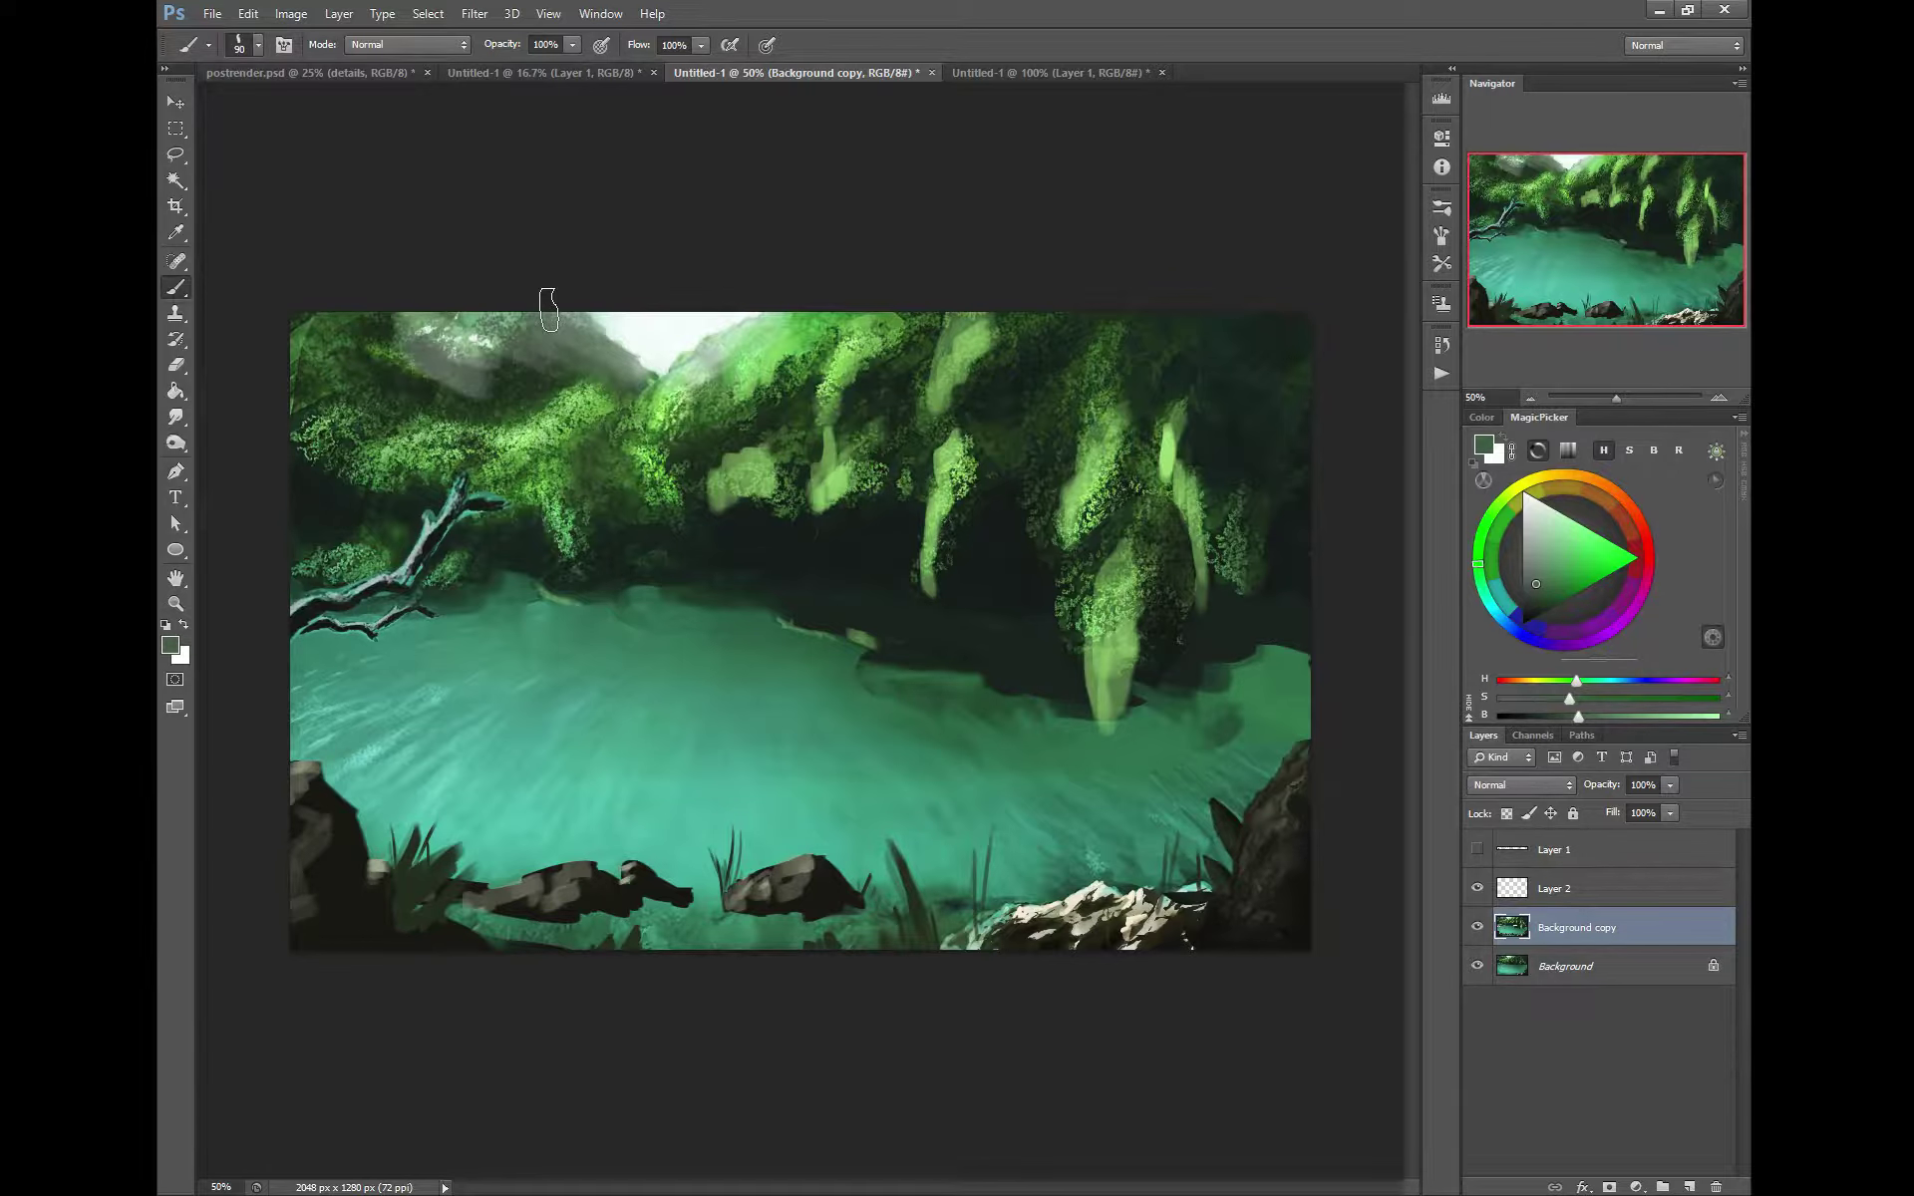
Show Layer 1 and outline the right and central overhanging foliage masses on it in red with a thin brush
left_click(1477, 849)
left_click(1503, 848)
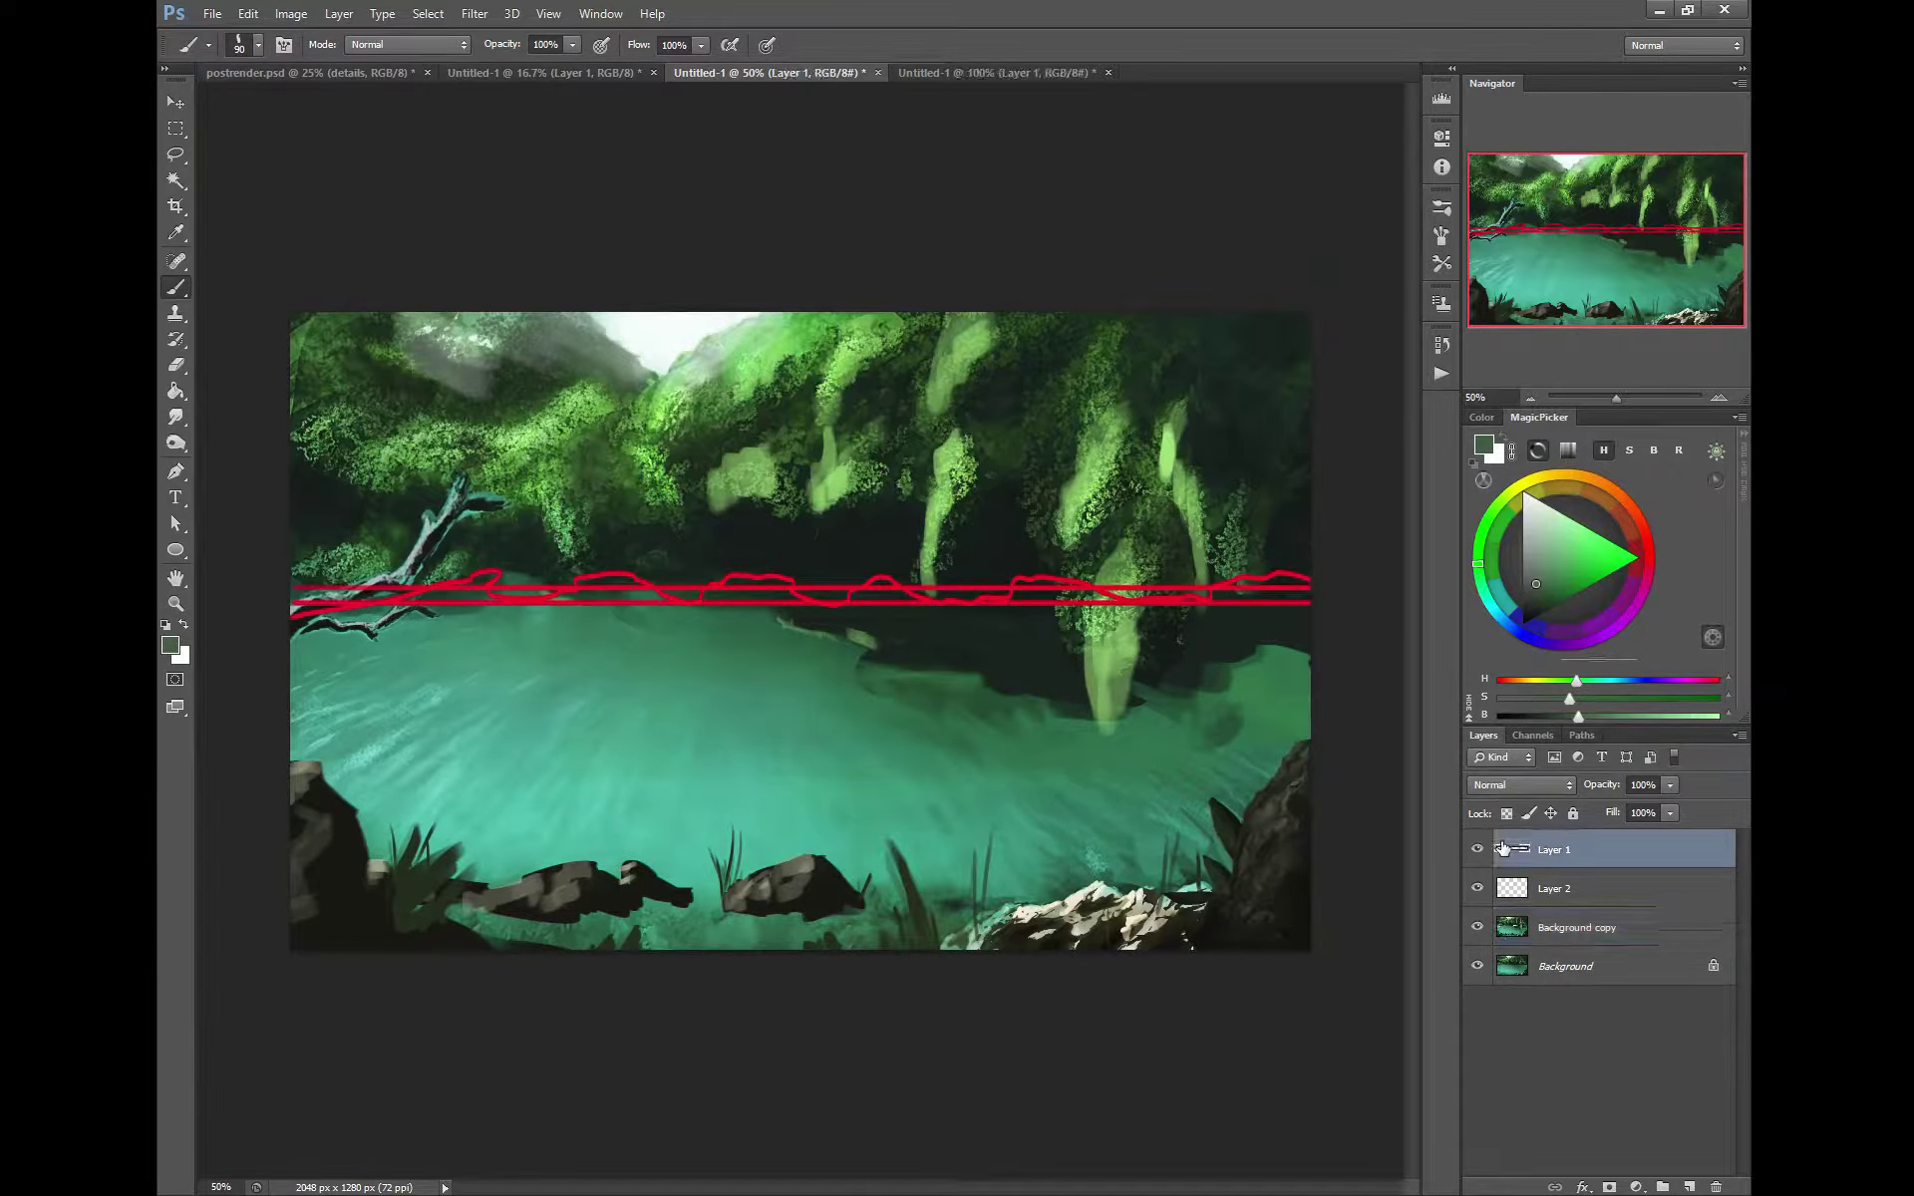
left_click(1647, 565)
left_click_drag(1621, 561, 1646, 561)
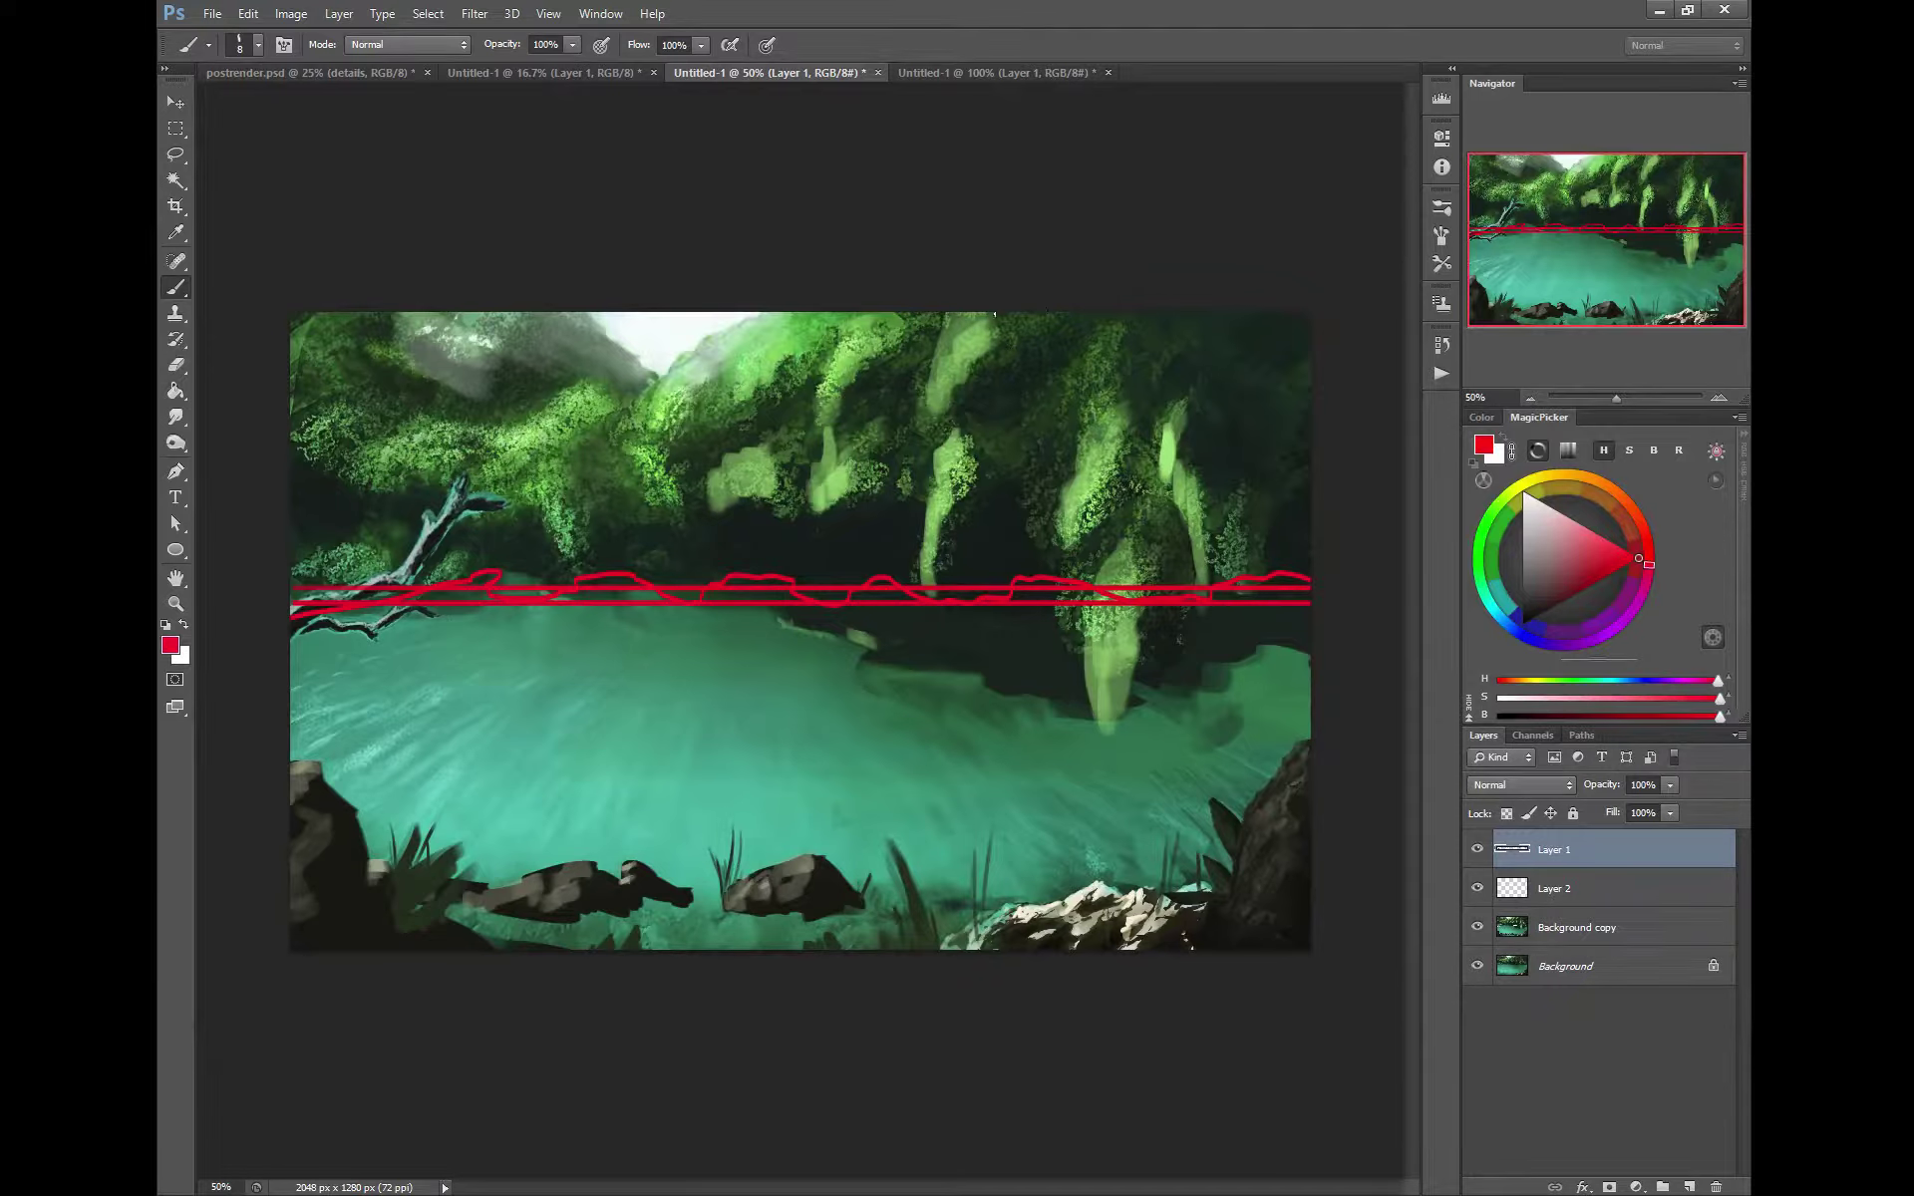
mouse_move(994, 313)
left_mouse_down()
mouse_move(897, 423)
mouse_move(927, 556)
mouse_move(1041, 570)
mouse_move(1143, 686)
mouse_move(1186, 596)
mouse_move(1312, 514)
left_mouse_up()
mouse_move(881, 313)
left_mouse_down()
mouse_move(836, 314)
mouse_move(799, 356)
left_mouse_up()
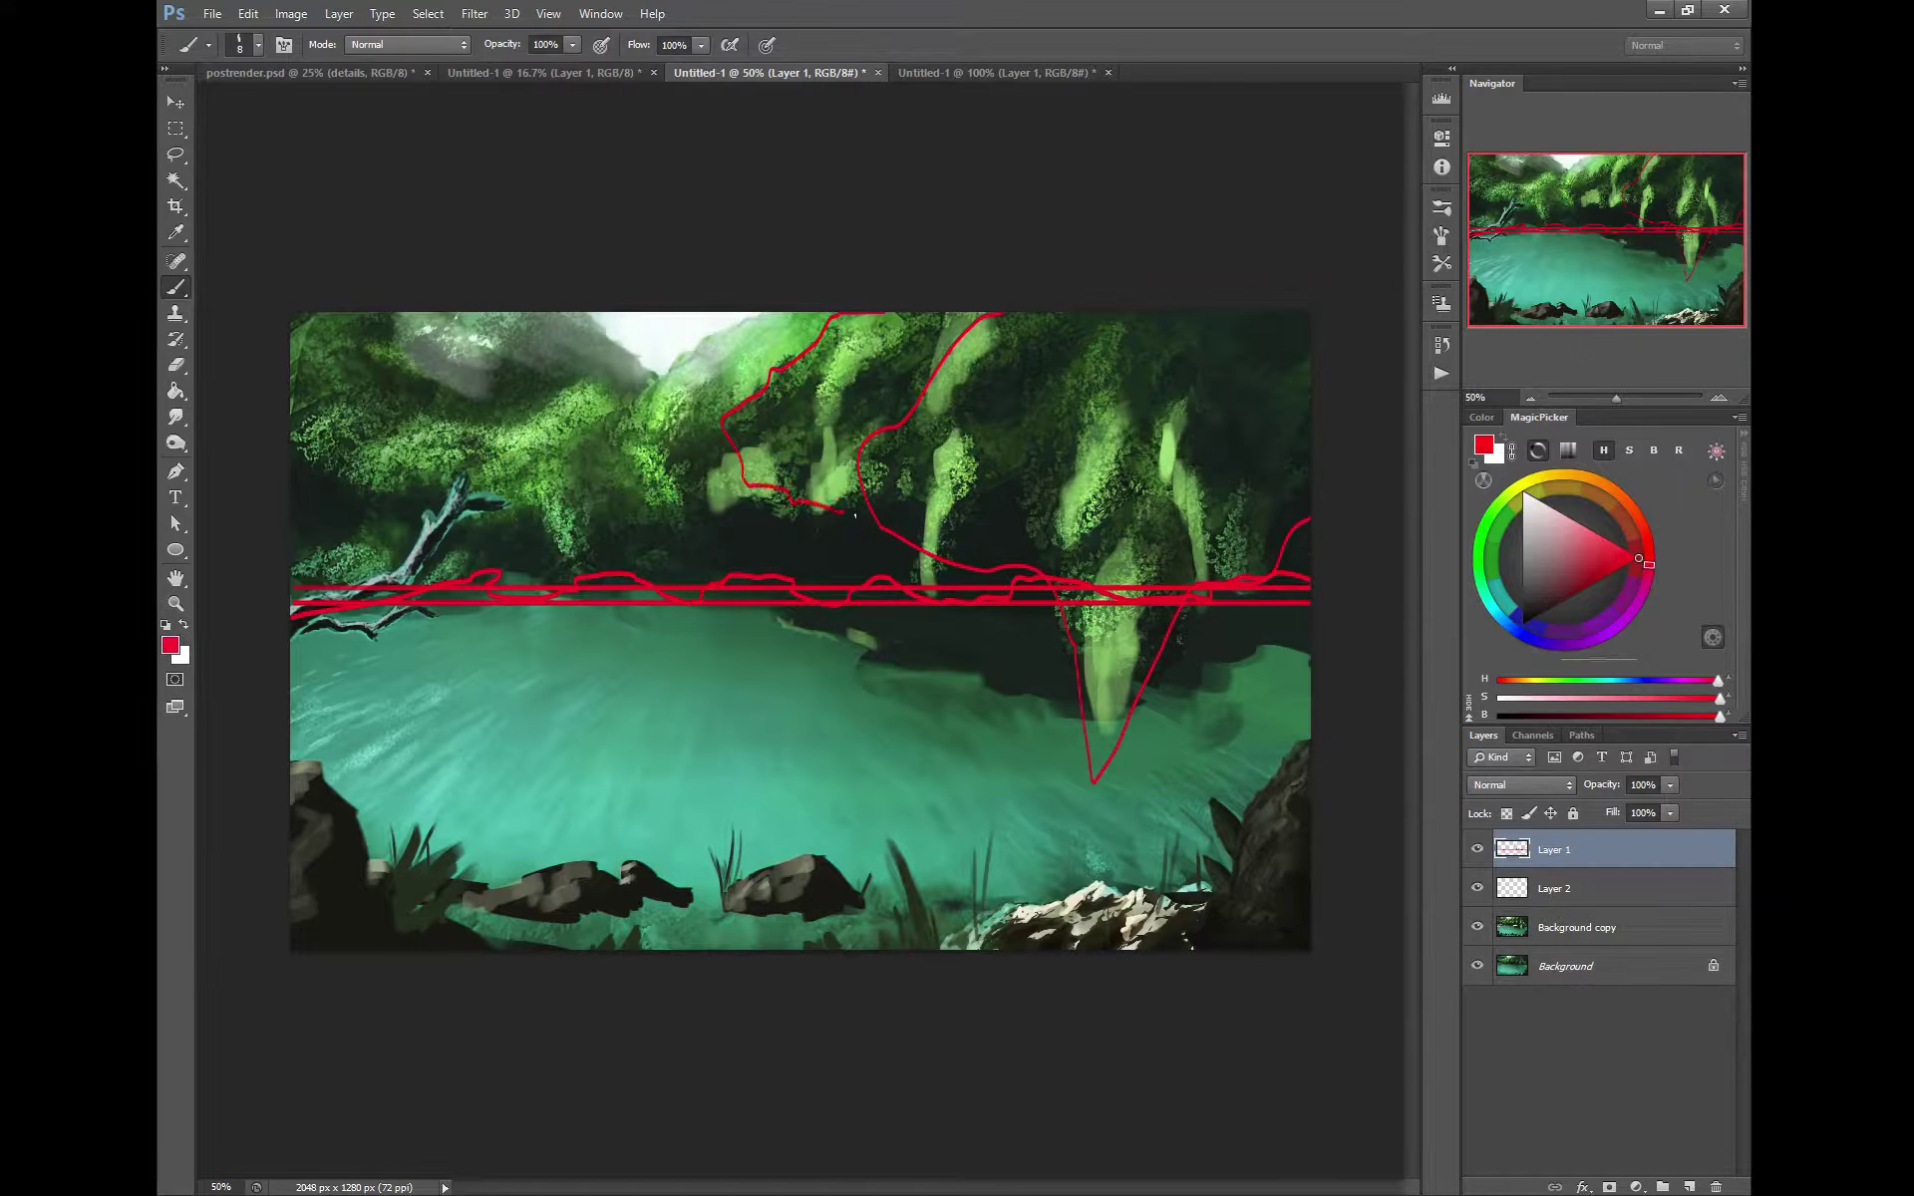
left_click_drag(855, 516, 868, 516)
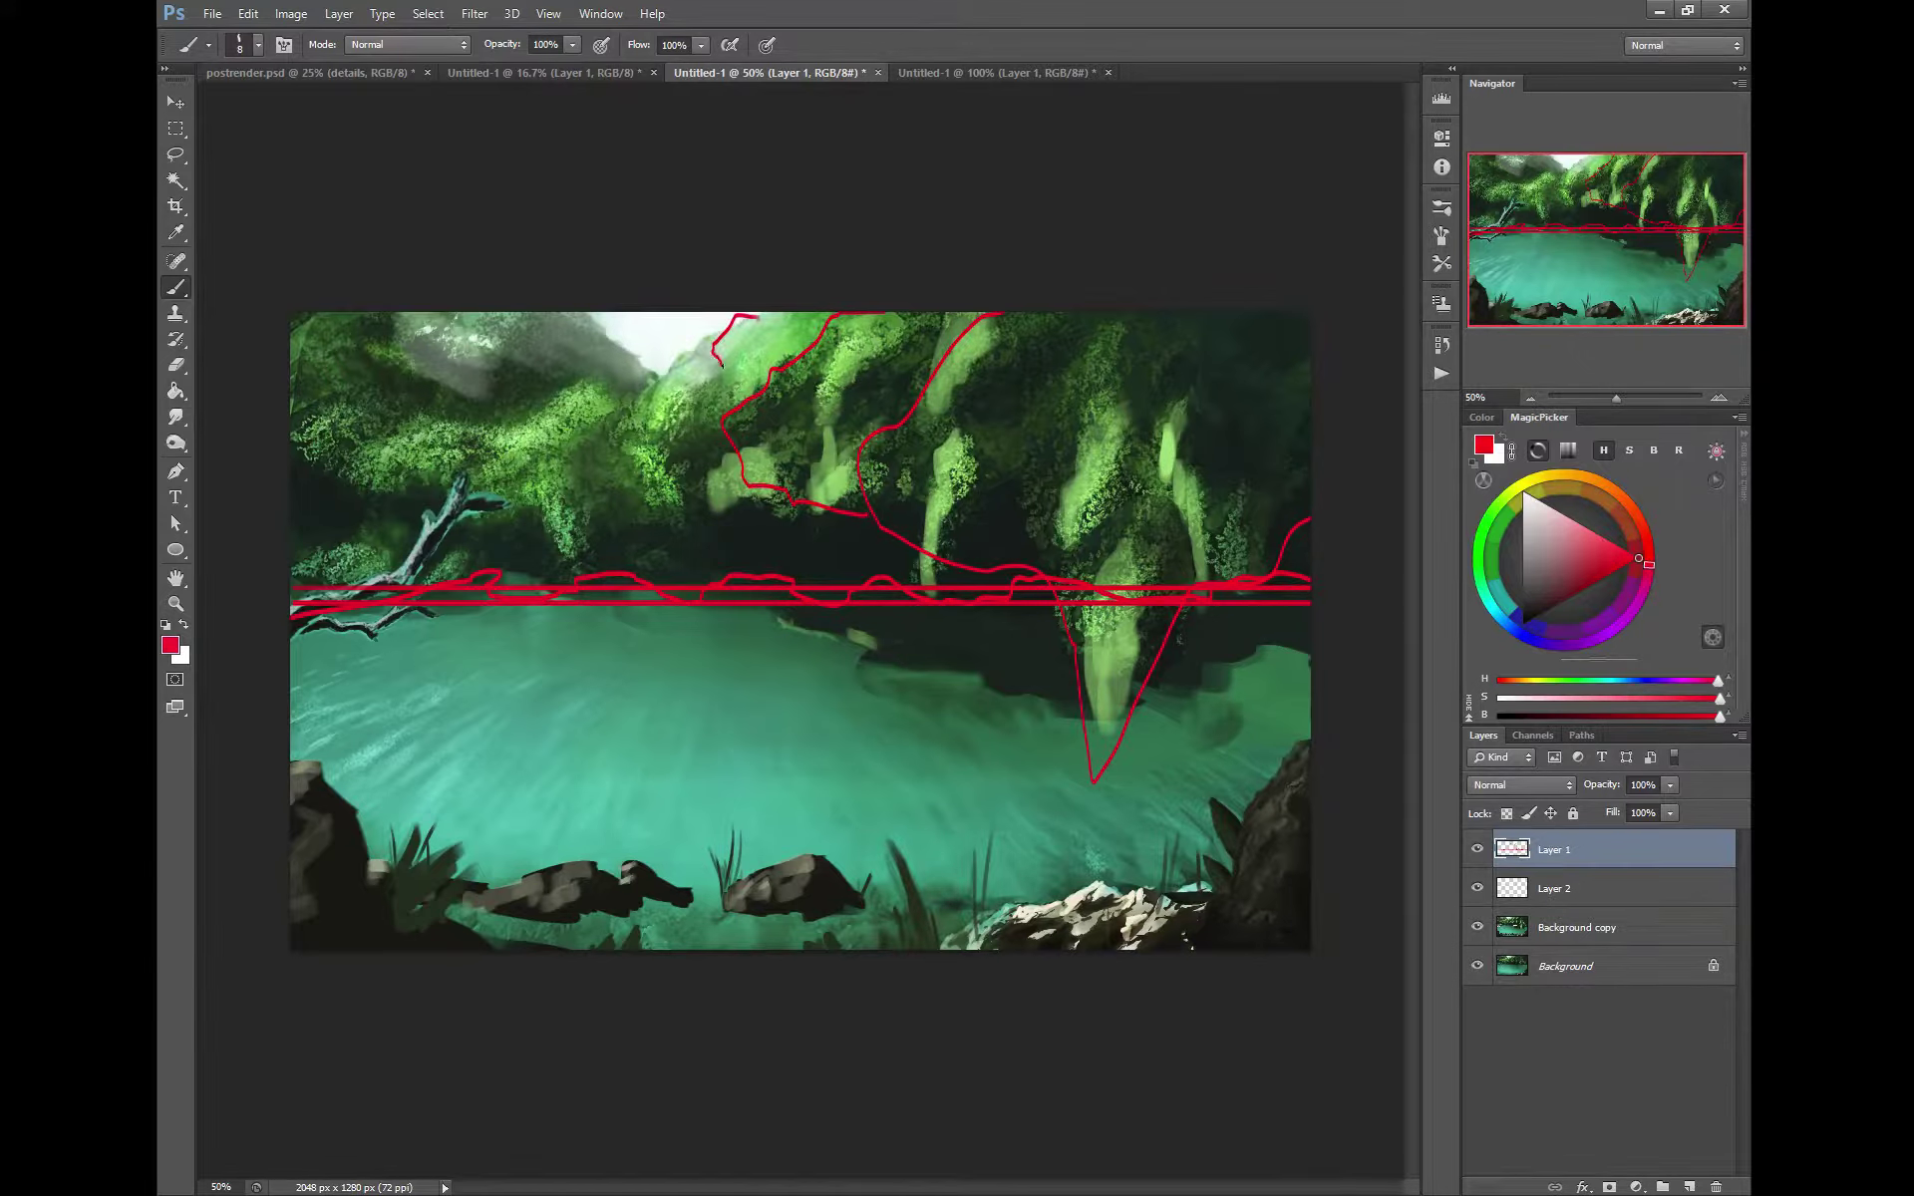
Outline the left-centre foliage clumps and the distant hill in red on Layer 1
mouse_move(754, 388)
left_mouse_down()
mouse_move(715, 353)
mouse_move(675, 360)
left_mouse_up()
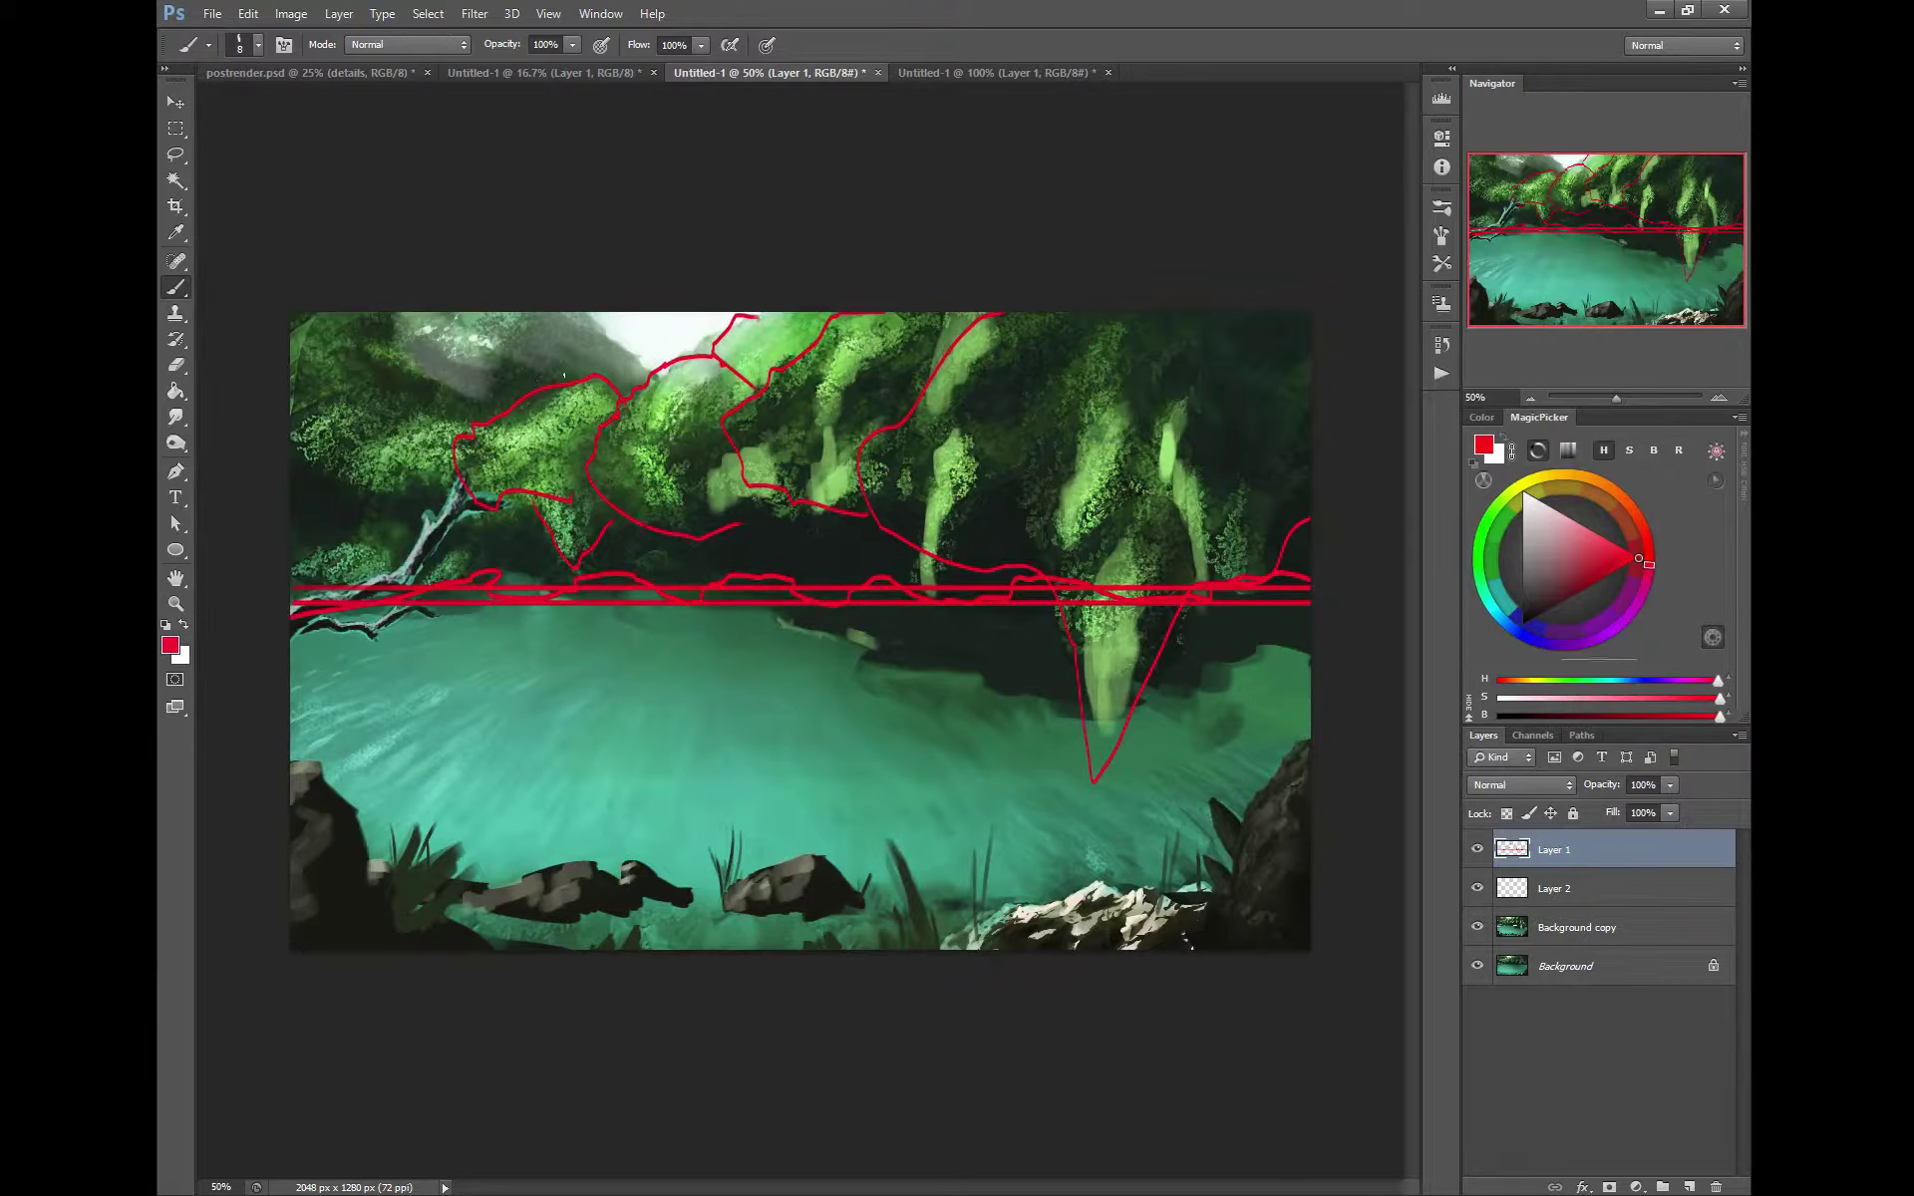
mouse_move(620, 371)
left_mouse_down()
mouse_move(543, 313)
mouse_move(414, 348)
mouse_move(411, 420)
mouse_move(456, 434)
left_mouse_up()
mouse_move(410, 350)
left_mouse_down()
mouse_move(329, 307)
mouse_move(396, 356)
left_mouse_up()
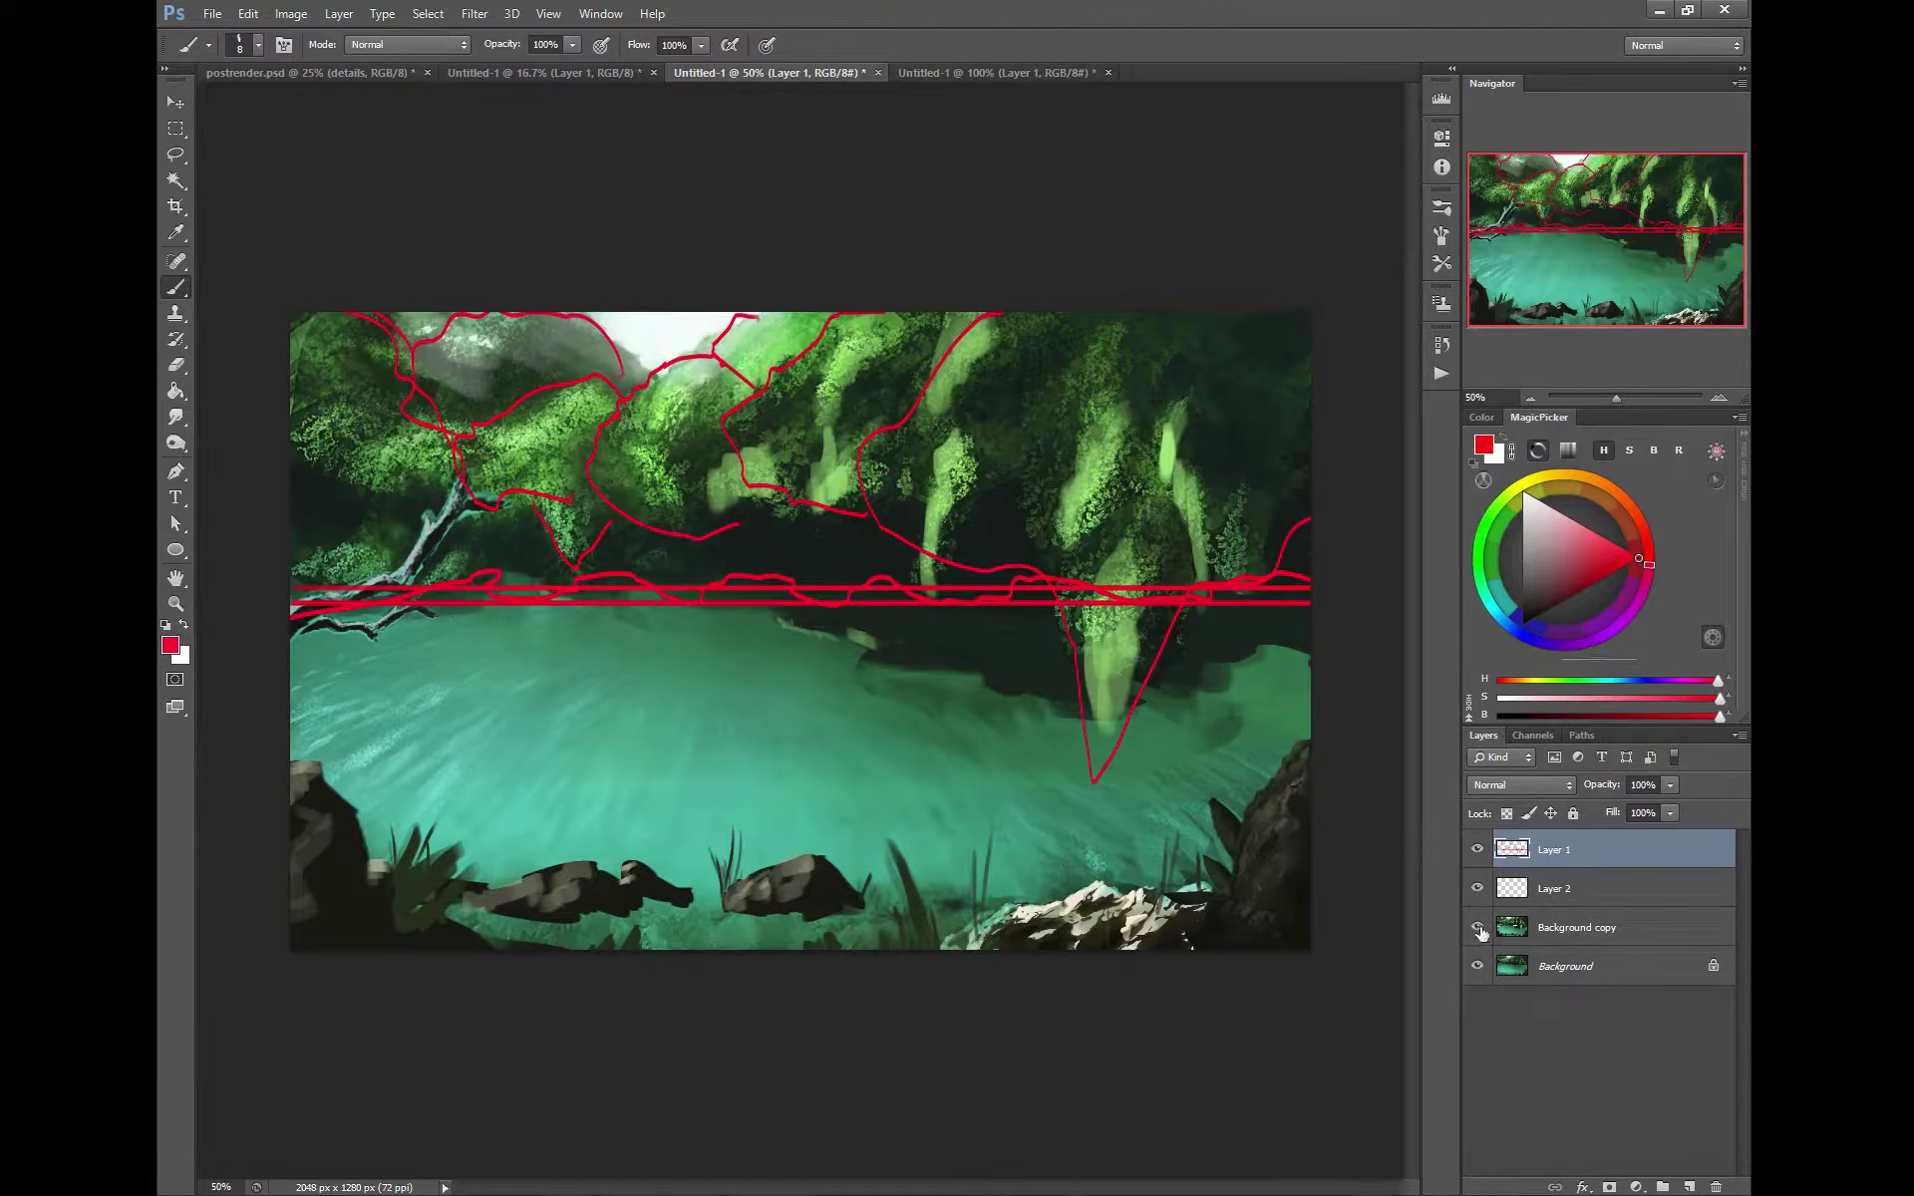
Hide Layer 1 and compare the Background copy with the original painting by toggling its visibility
left_click(1478, 849)
left_click(1478, 927)
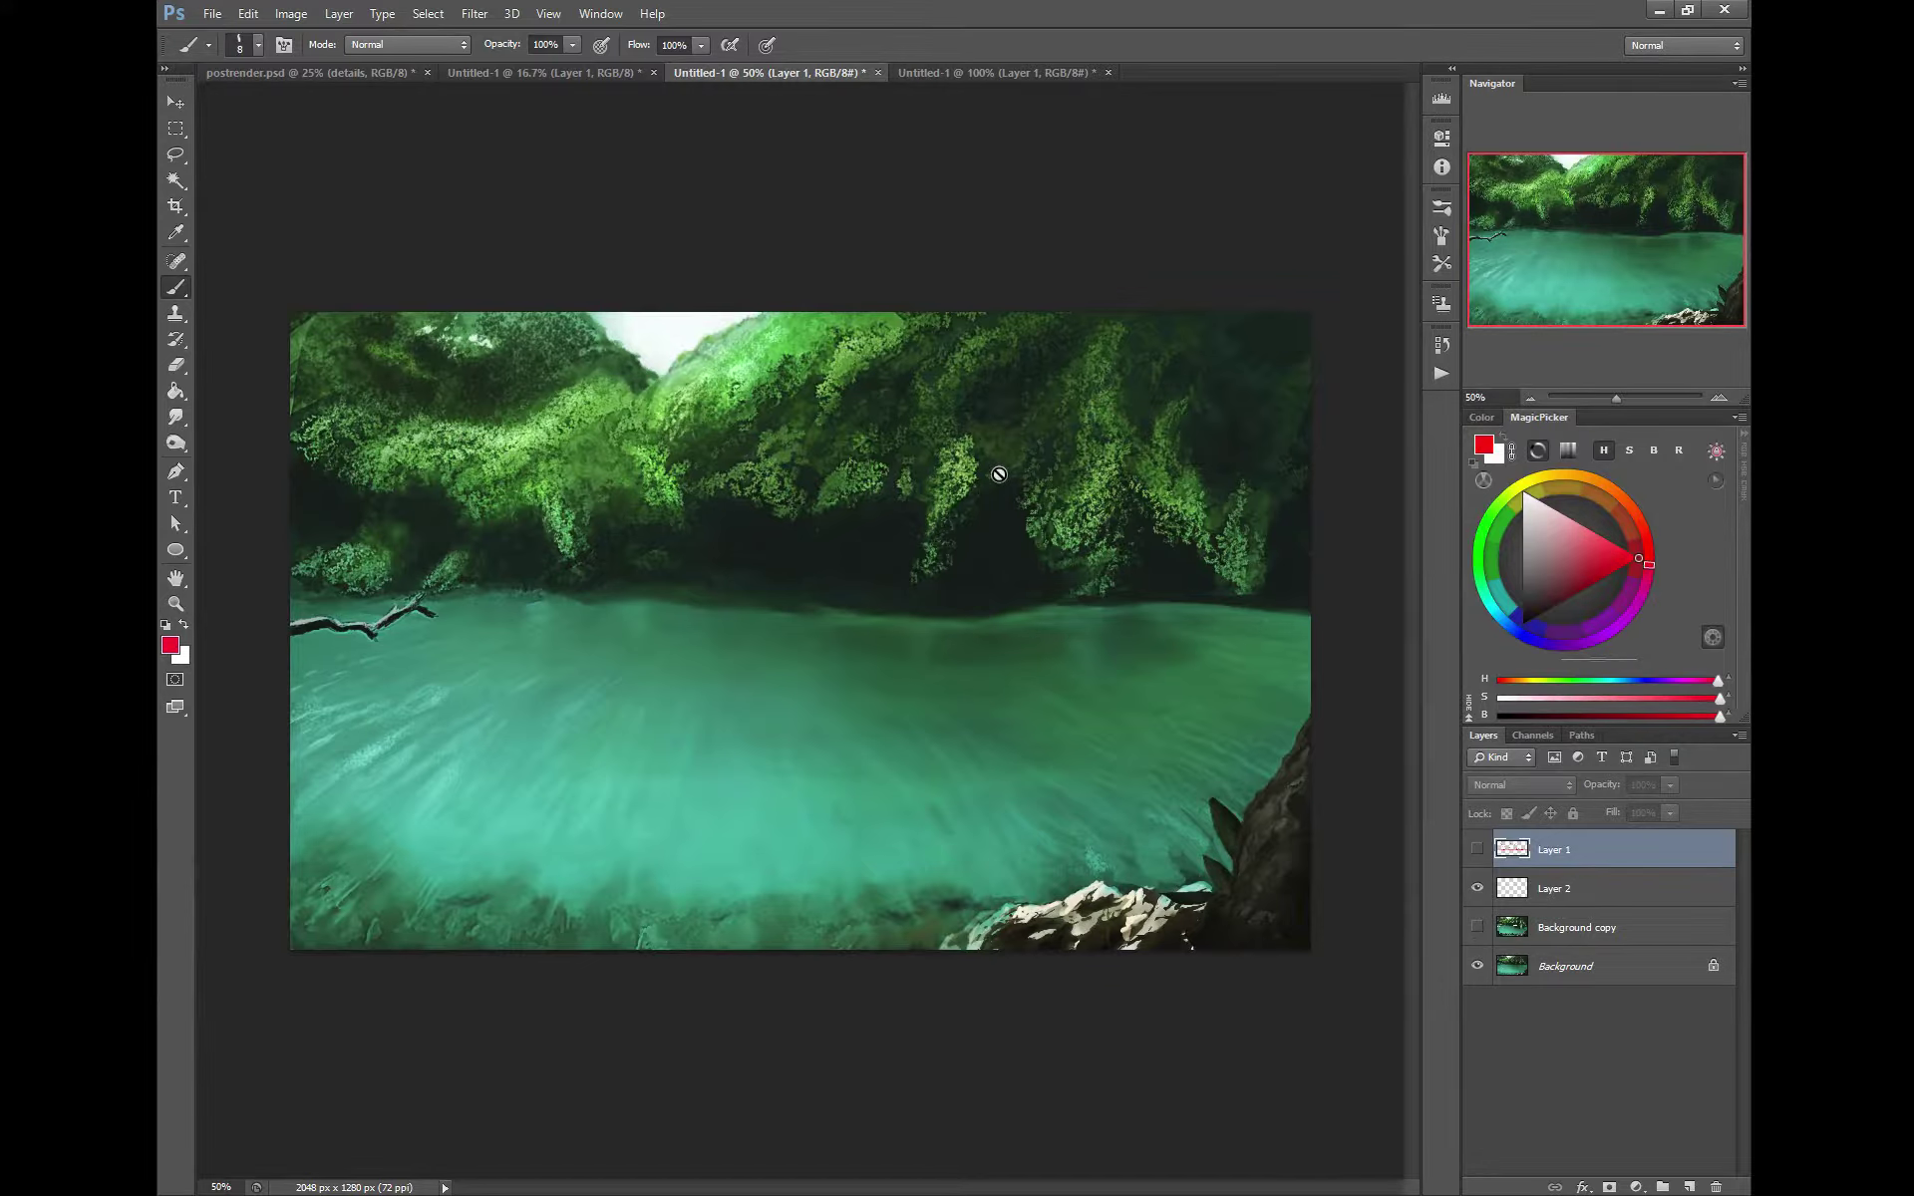
left_click(1476, 928)
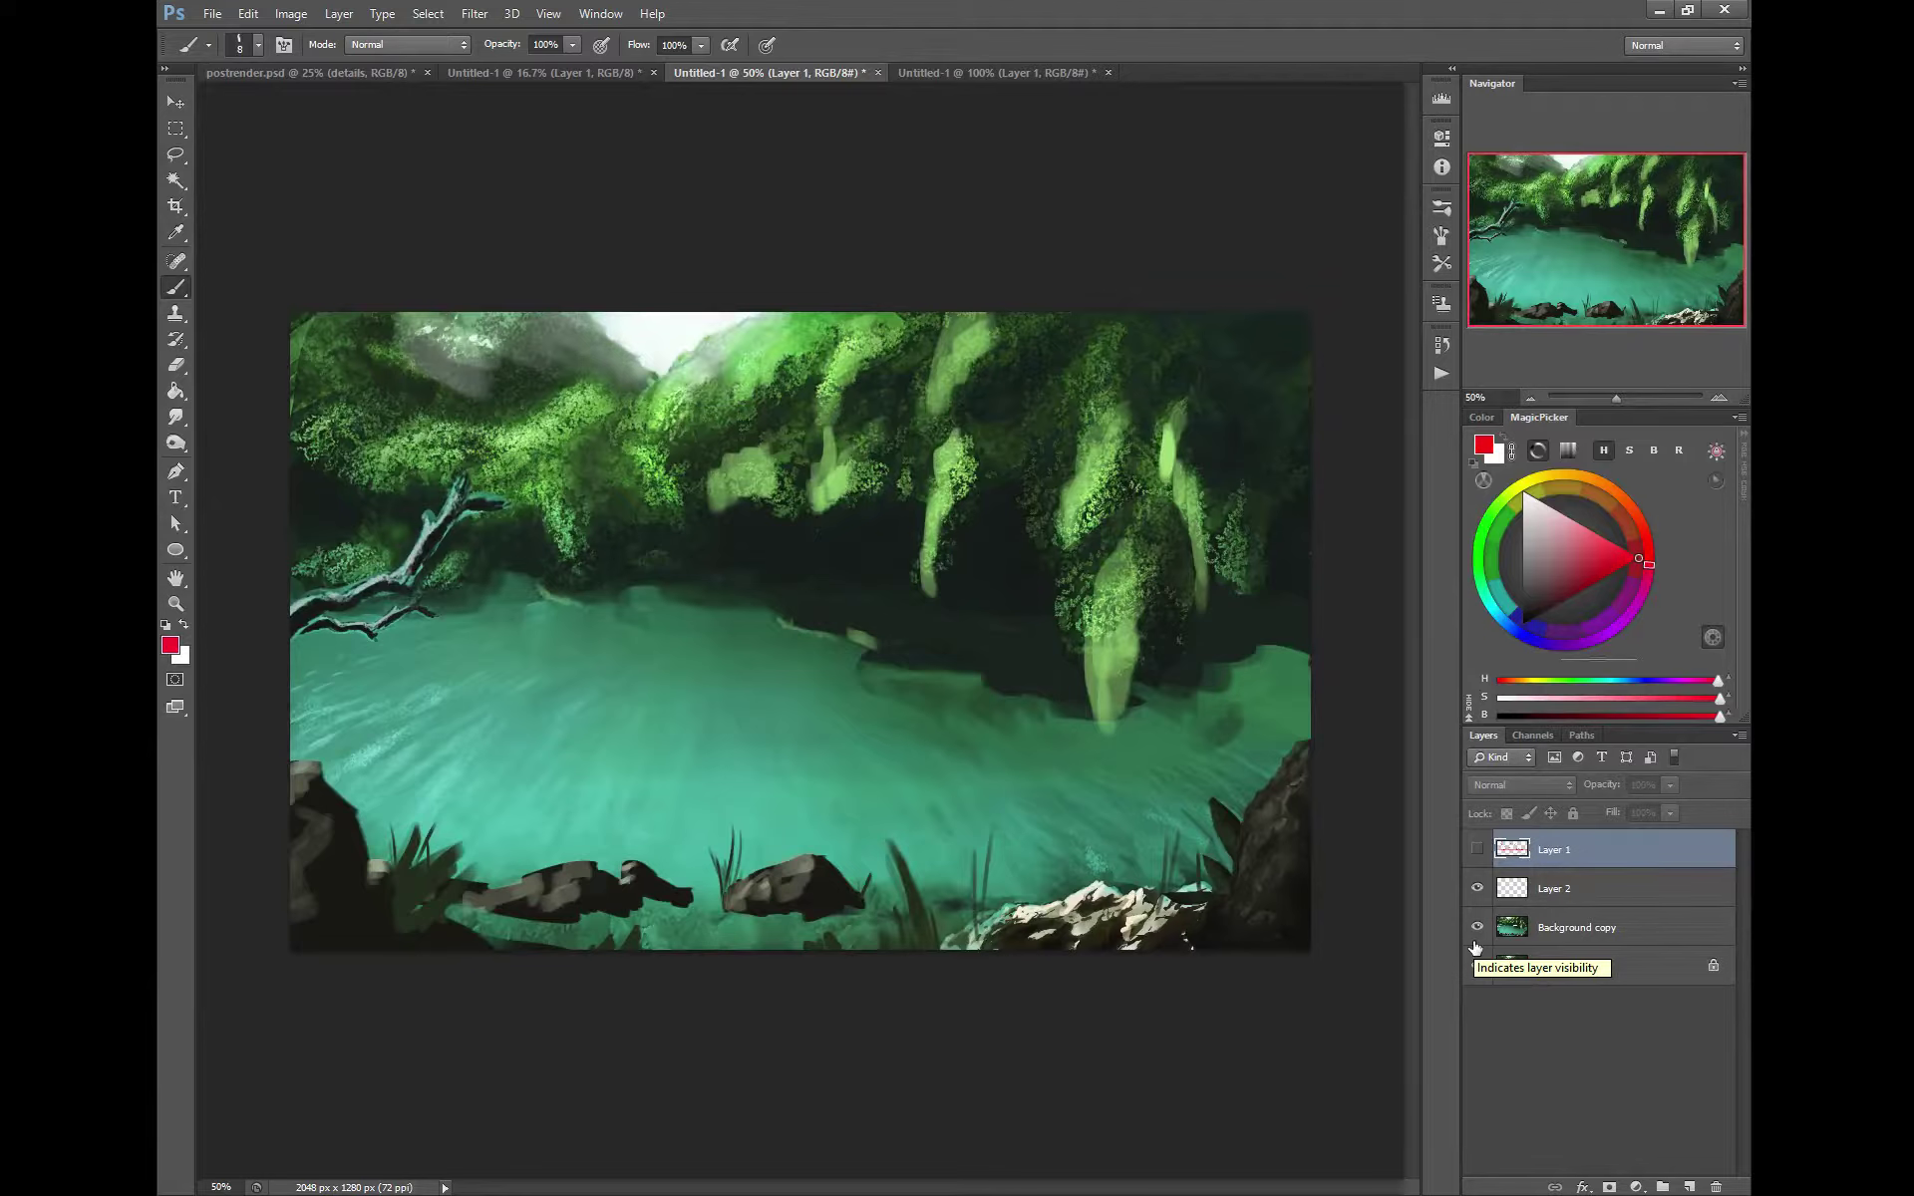
Paint dark green shadows, sampled from the foliage, on Background copy between the left-centre clumps and on the clump right of the sky
left_click(906, 443, "alt")
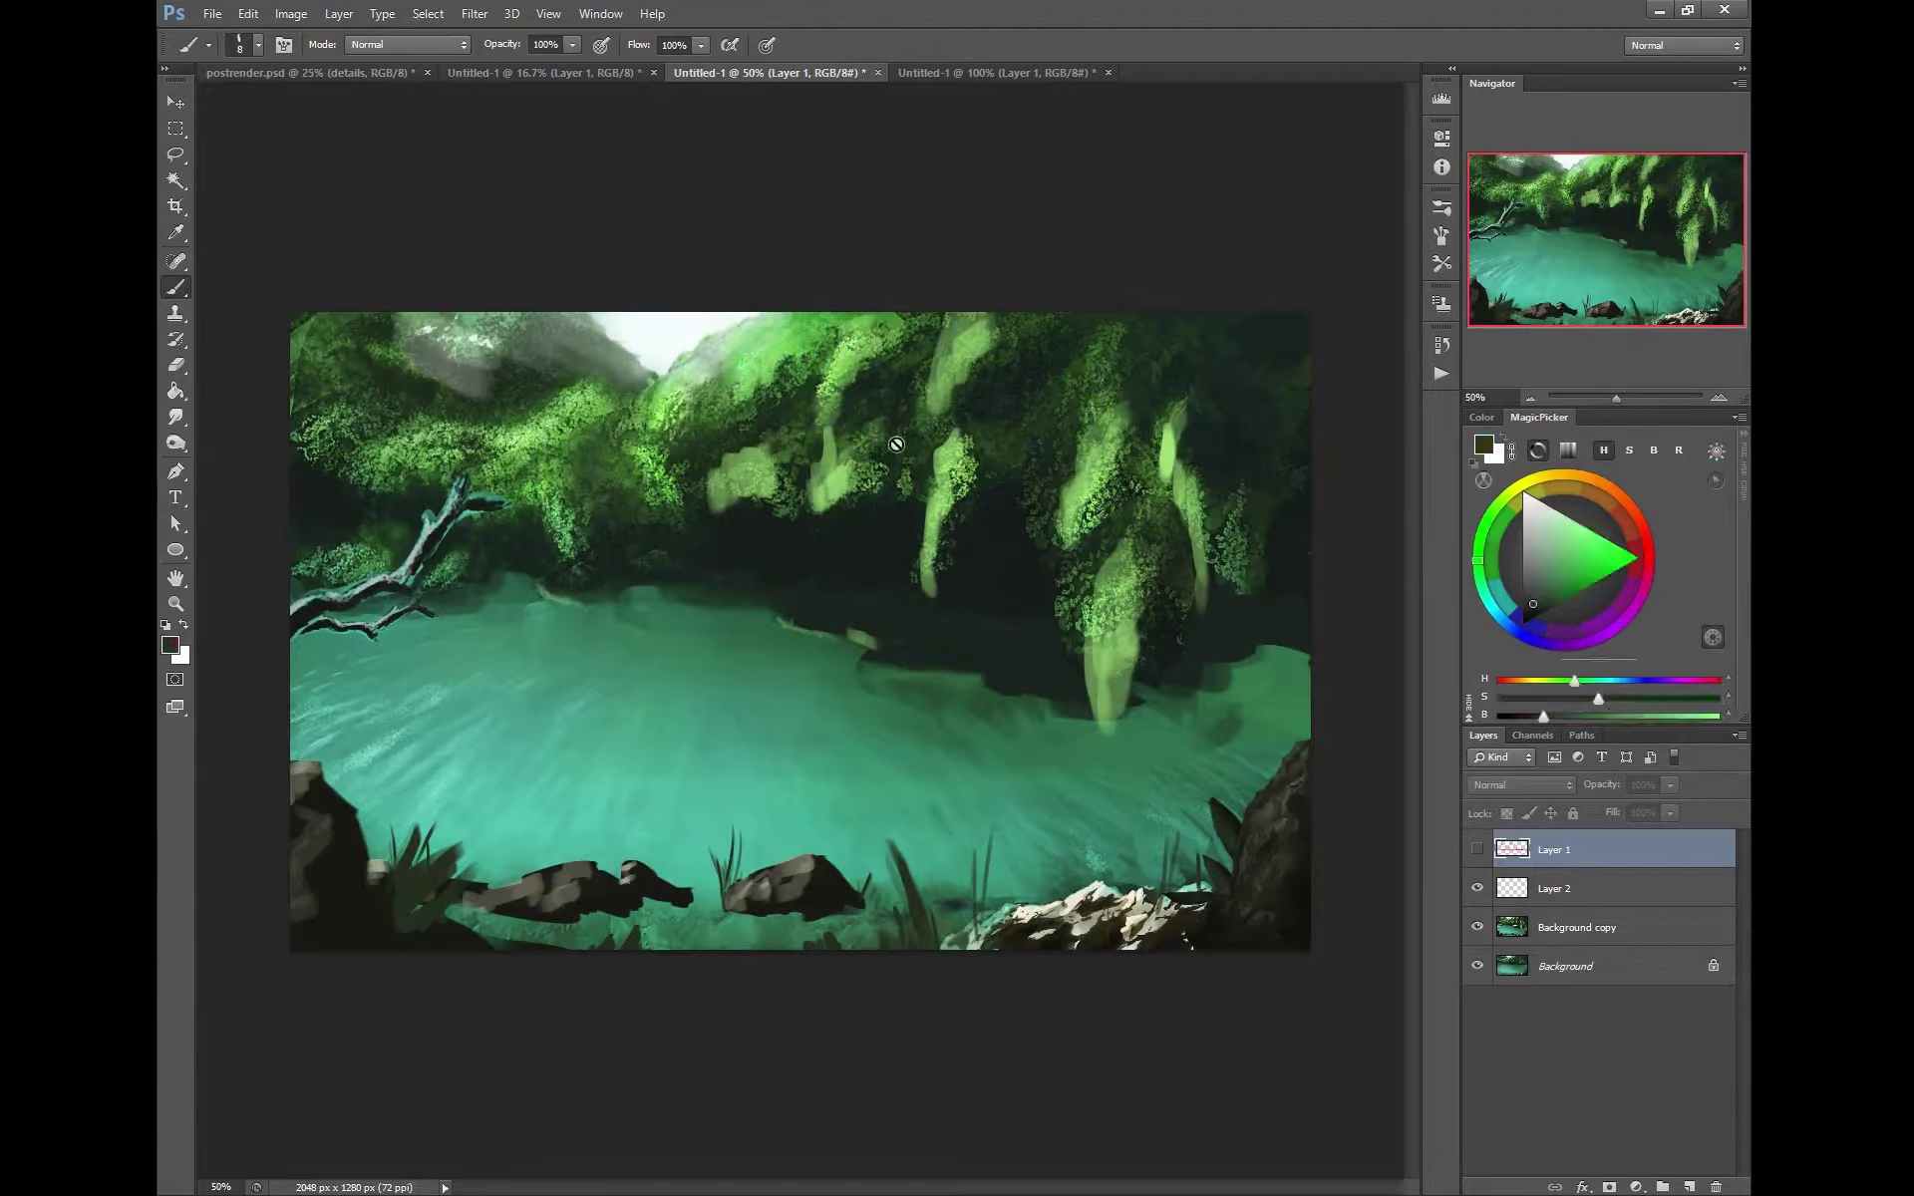
left_click(1495, 909)
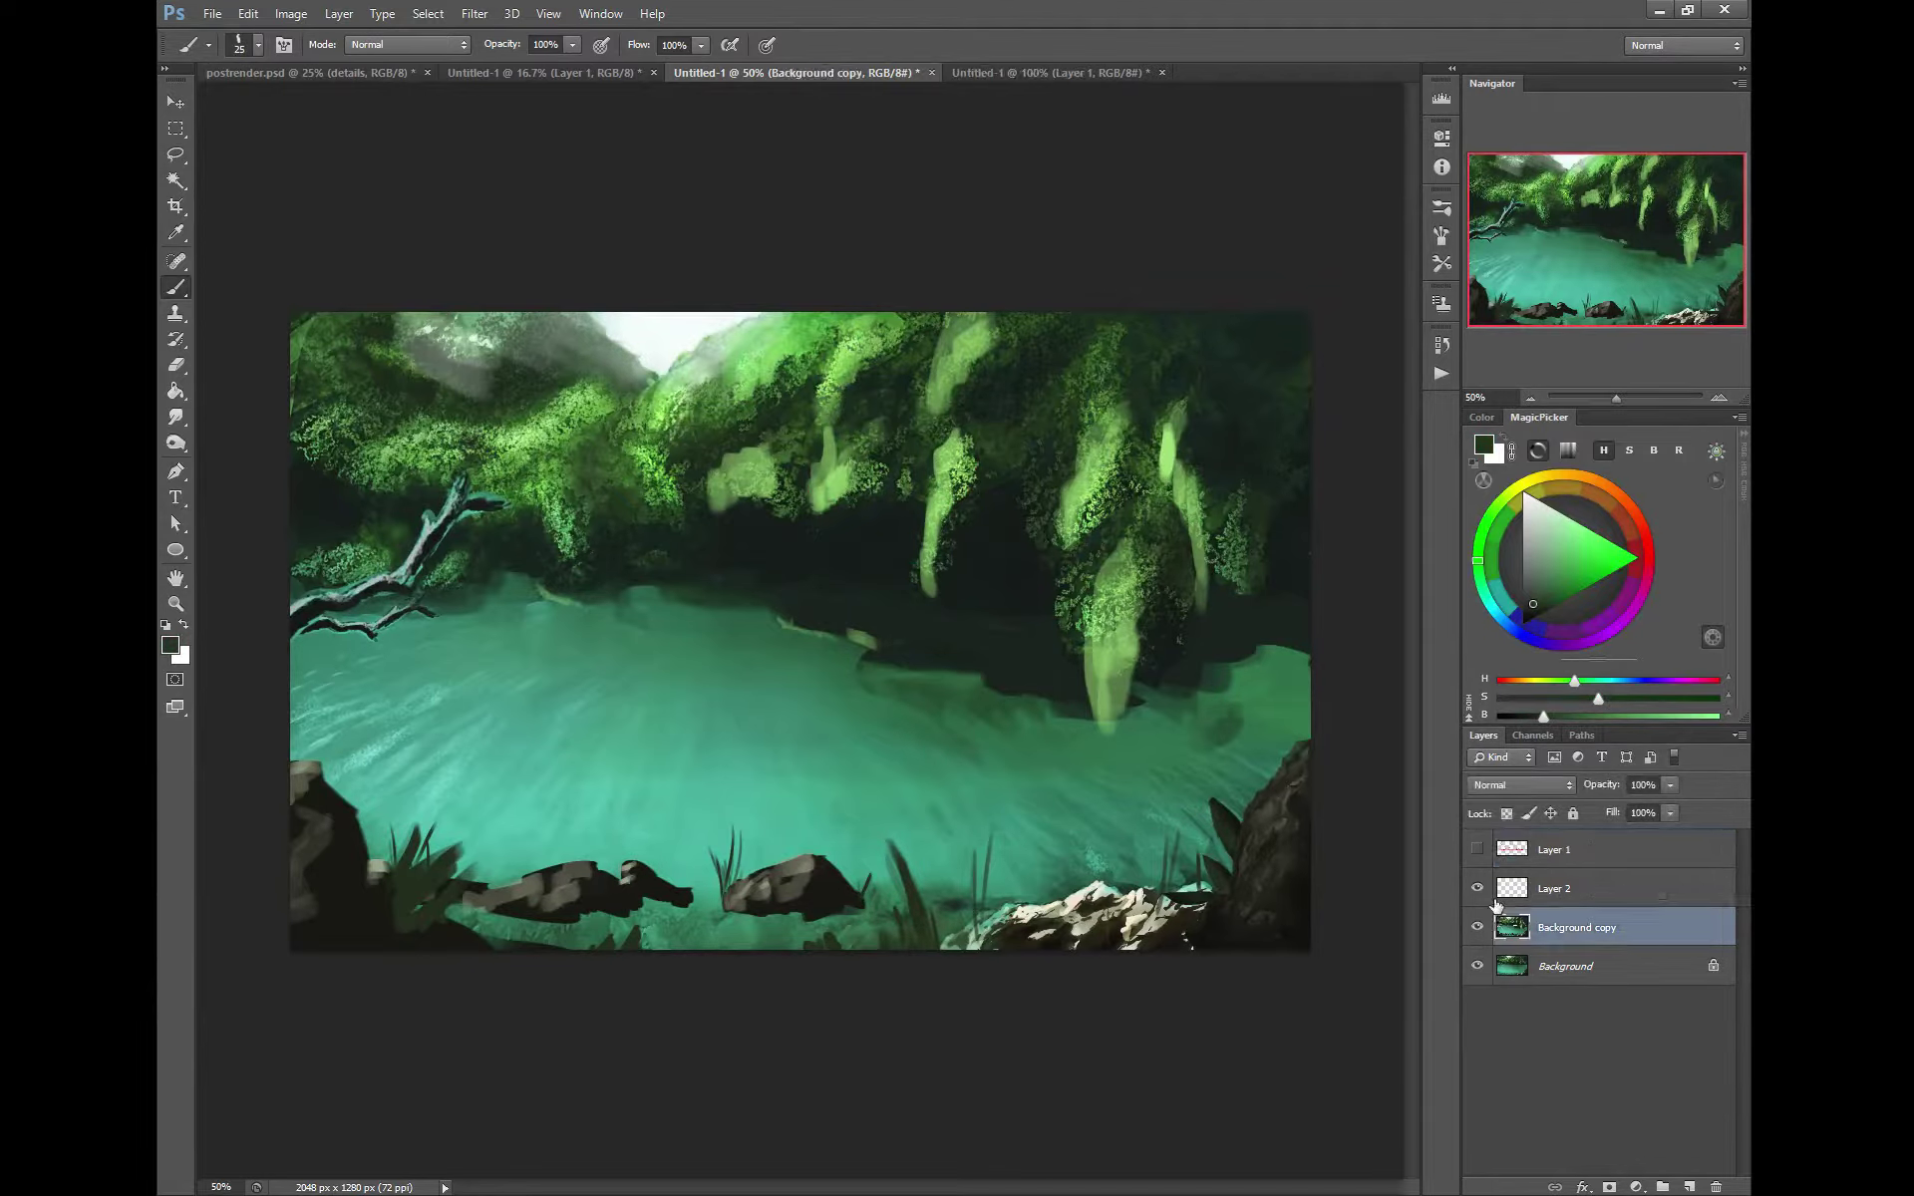
mouse_move(596, 385)
left_mouse_down()
mouse_move(628, 450)
mouse_move(586, 417)
mouse_move(603, 407)
mouse_move(578, 476)
left_mouse_up()
key("bracketright")
key("bracketright")
mouse_move(610, 473)
left_mouse_down()
mouse_move(654, 451)
mouse_move(649, 511)
left_mouse_up()
key("bracketleft")
key("bracketleft")
mouse_move(774, 325)
left_mouse_down()
mouse_move(801, 327)
mouse_move(806, 359)
left_mouse_up()
mouse_move(806, 334)
left_mouse_down()
mouse_move(798, 390)
mouse_move(754, 356)
mouse_move(806, 369)
mouse_move(771, 360)
mouse_move(766, 337)
mouse_move(813, 357)
mouse_move(824, 430)
mouse_move(741, 330)
left_mouse_up()
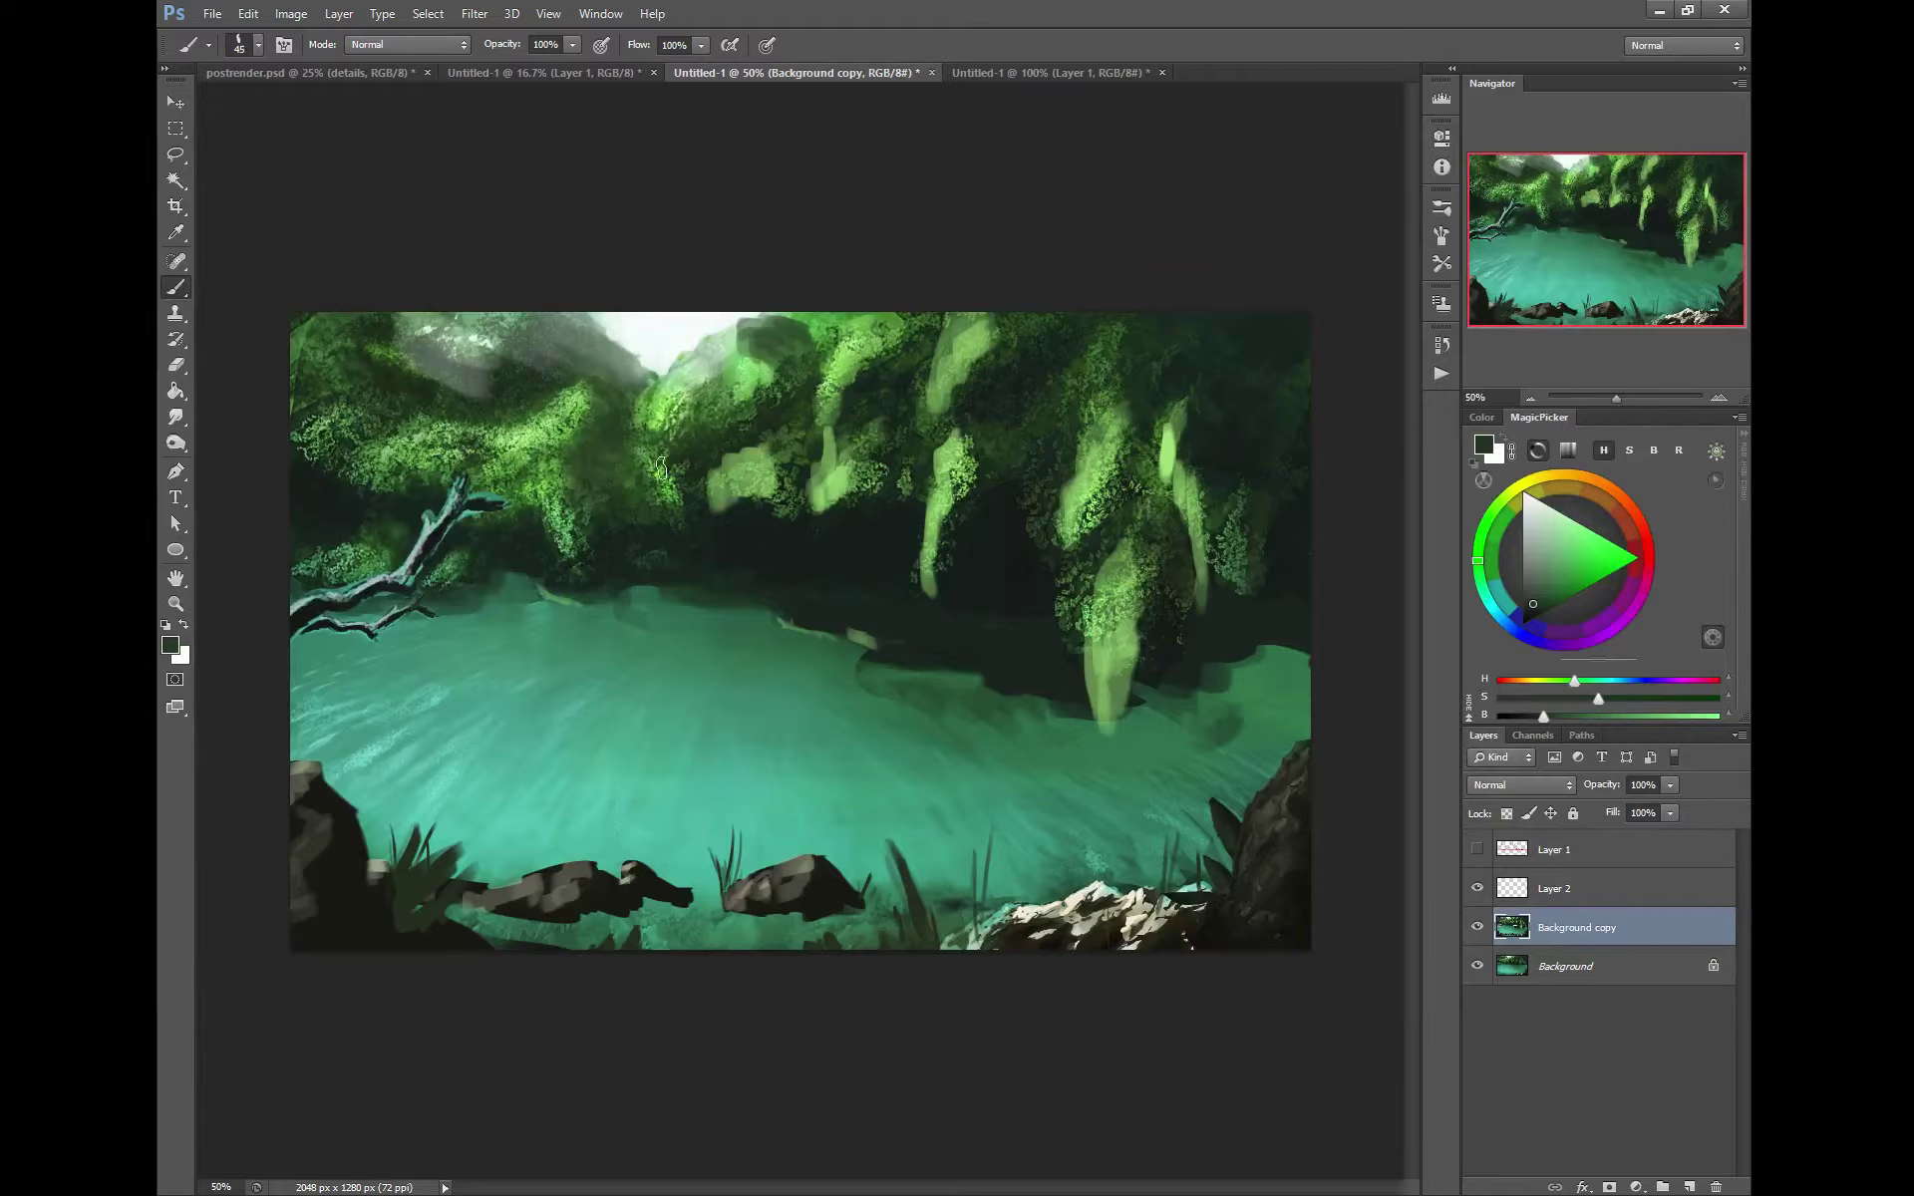
Deepen the gaps between the left foliage clumps with a near-black green sampled from the central shadow, using a size 45 brush
key("bracketright")
left_click(723, 548, "alt")
left_click_drag(625, 419, 613, 476)
left_click_drag(518, 414, 476, 426)
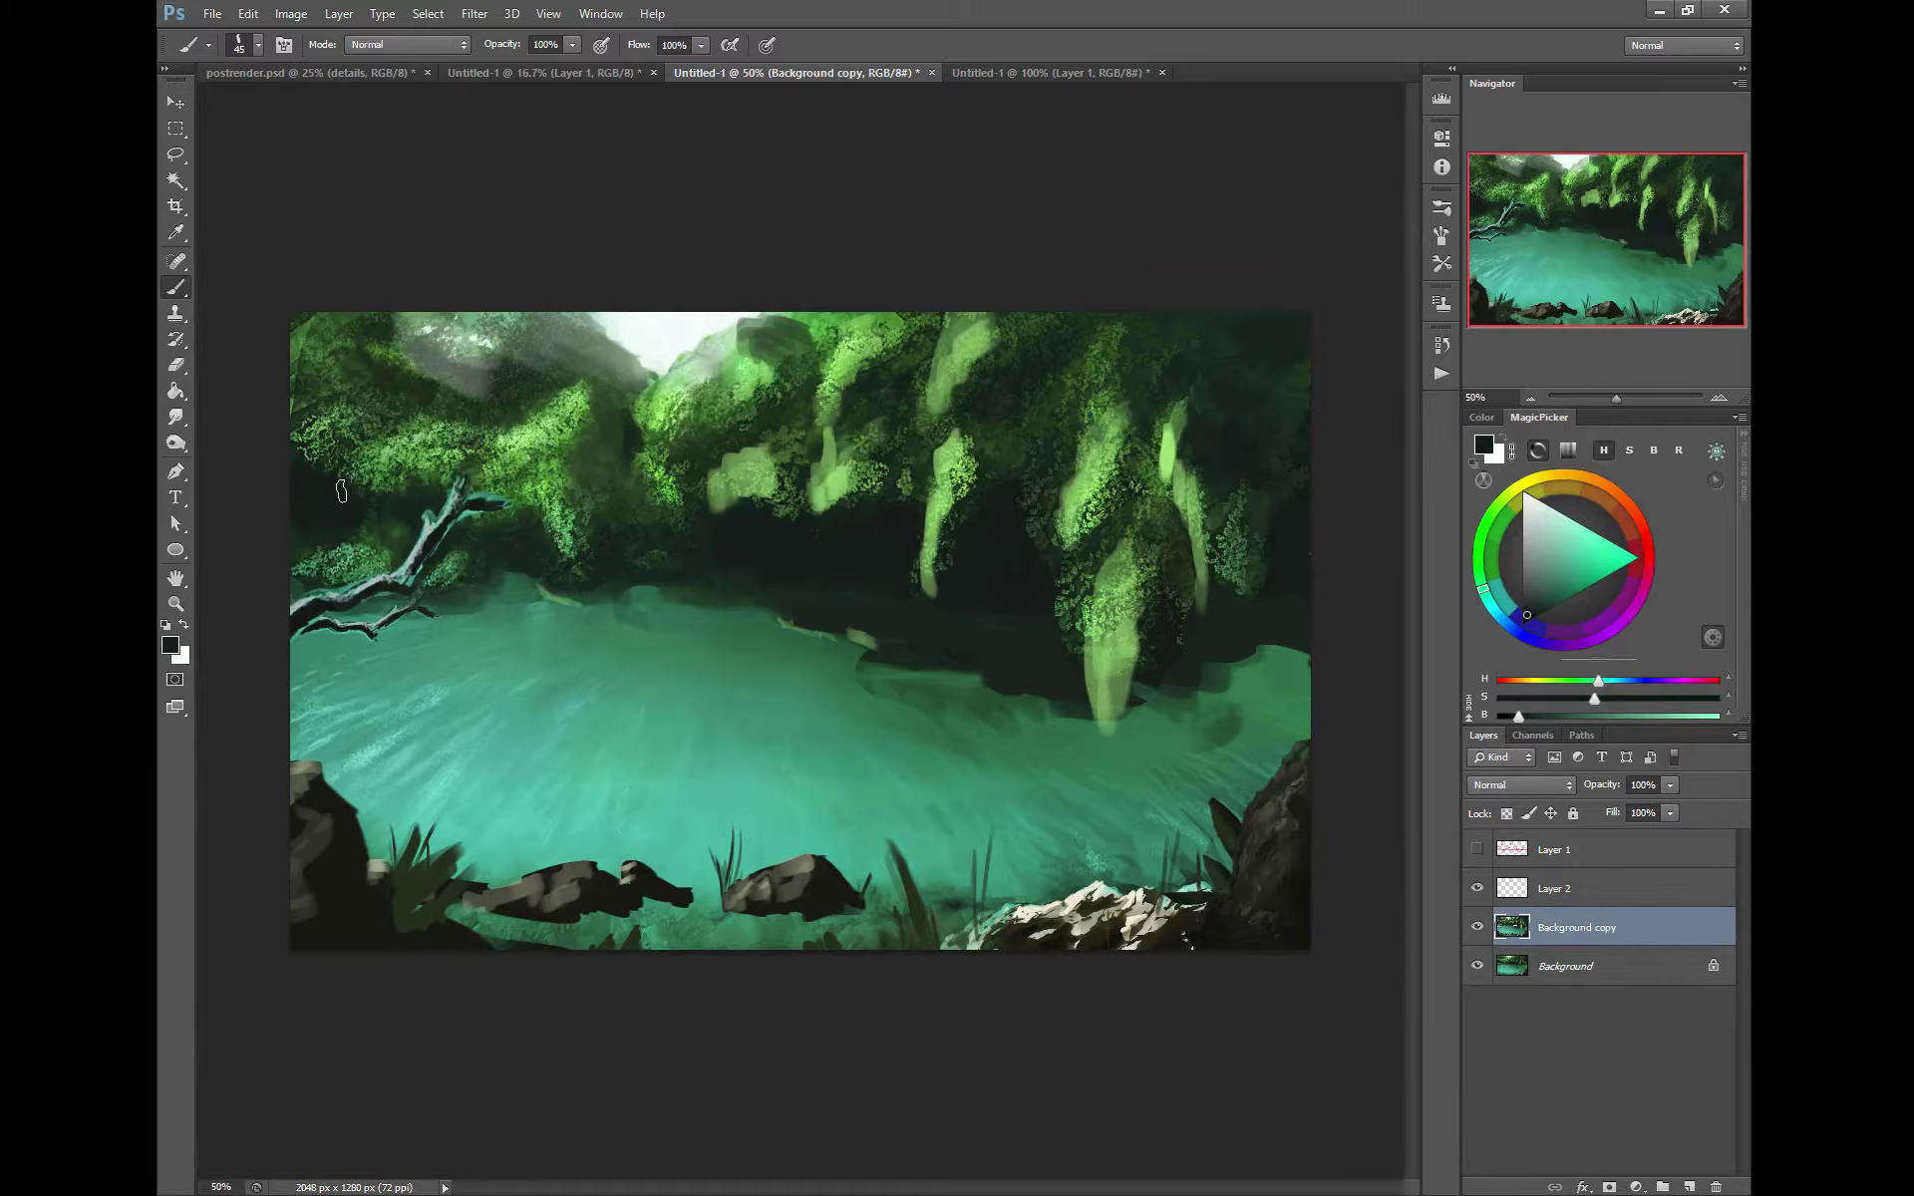
Dab small patches of white, sampled from the sky, into the dark upper canopy as gaps of light
key("bracketright")
key("bracketleft")
key("bracketleft")
key("bracketleft")
left_click(678, 314, "alt")
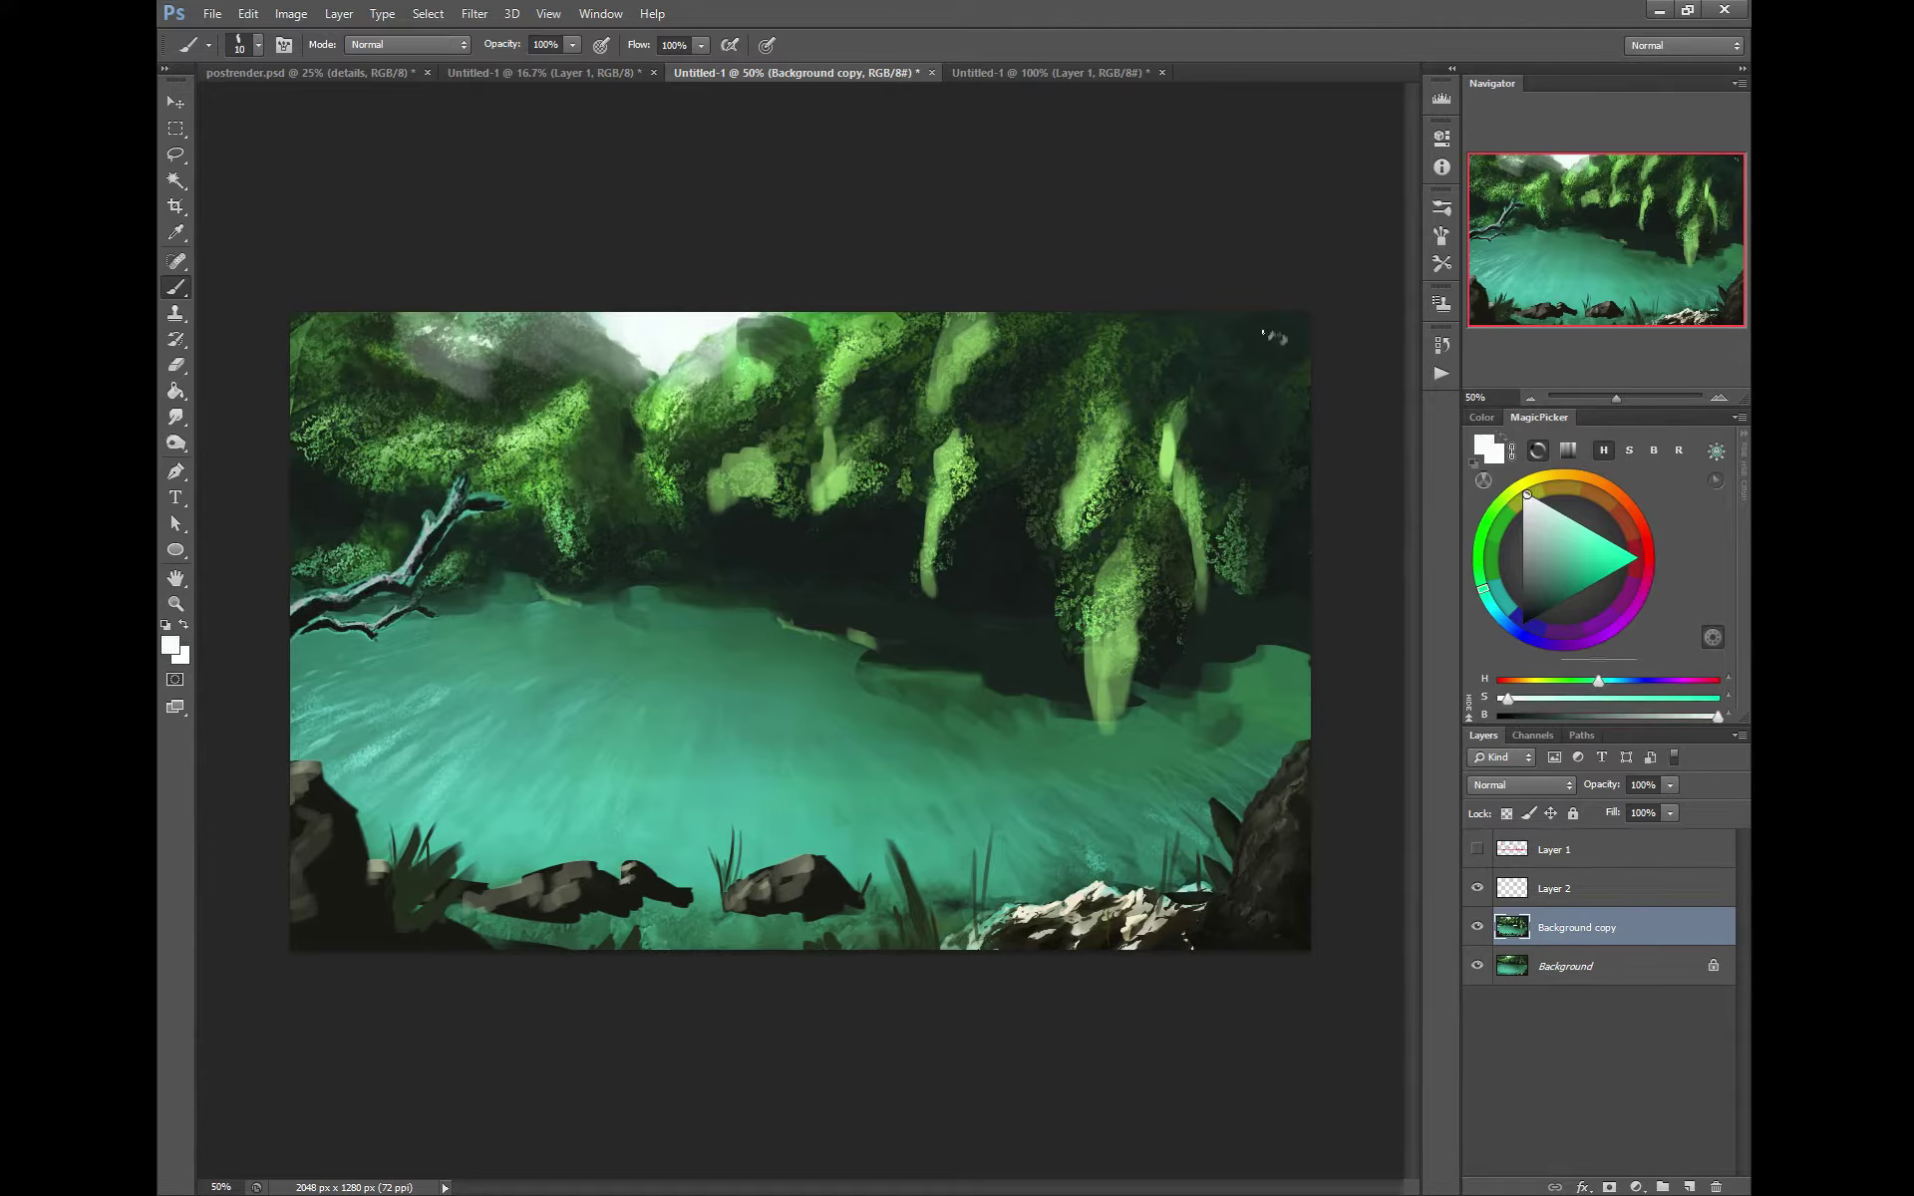
left_click(1170, 338)
left_click(1156, 369)
left_click(1130, 357)
left_click(859, 396)
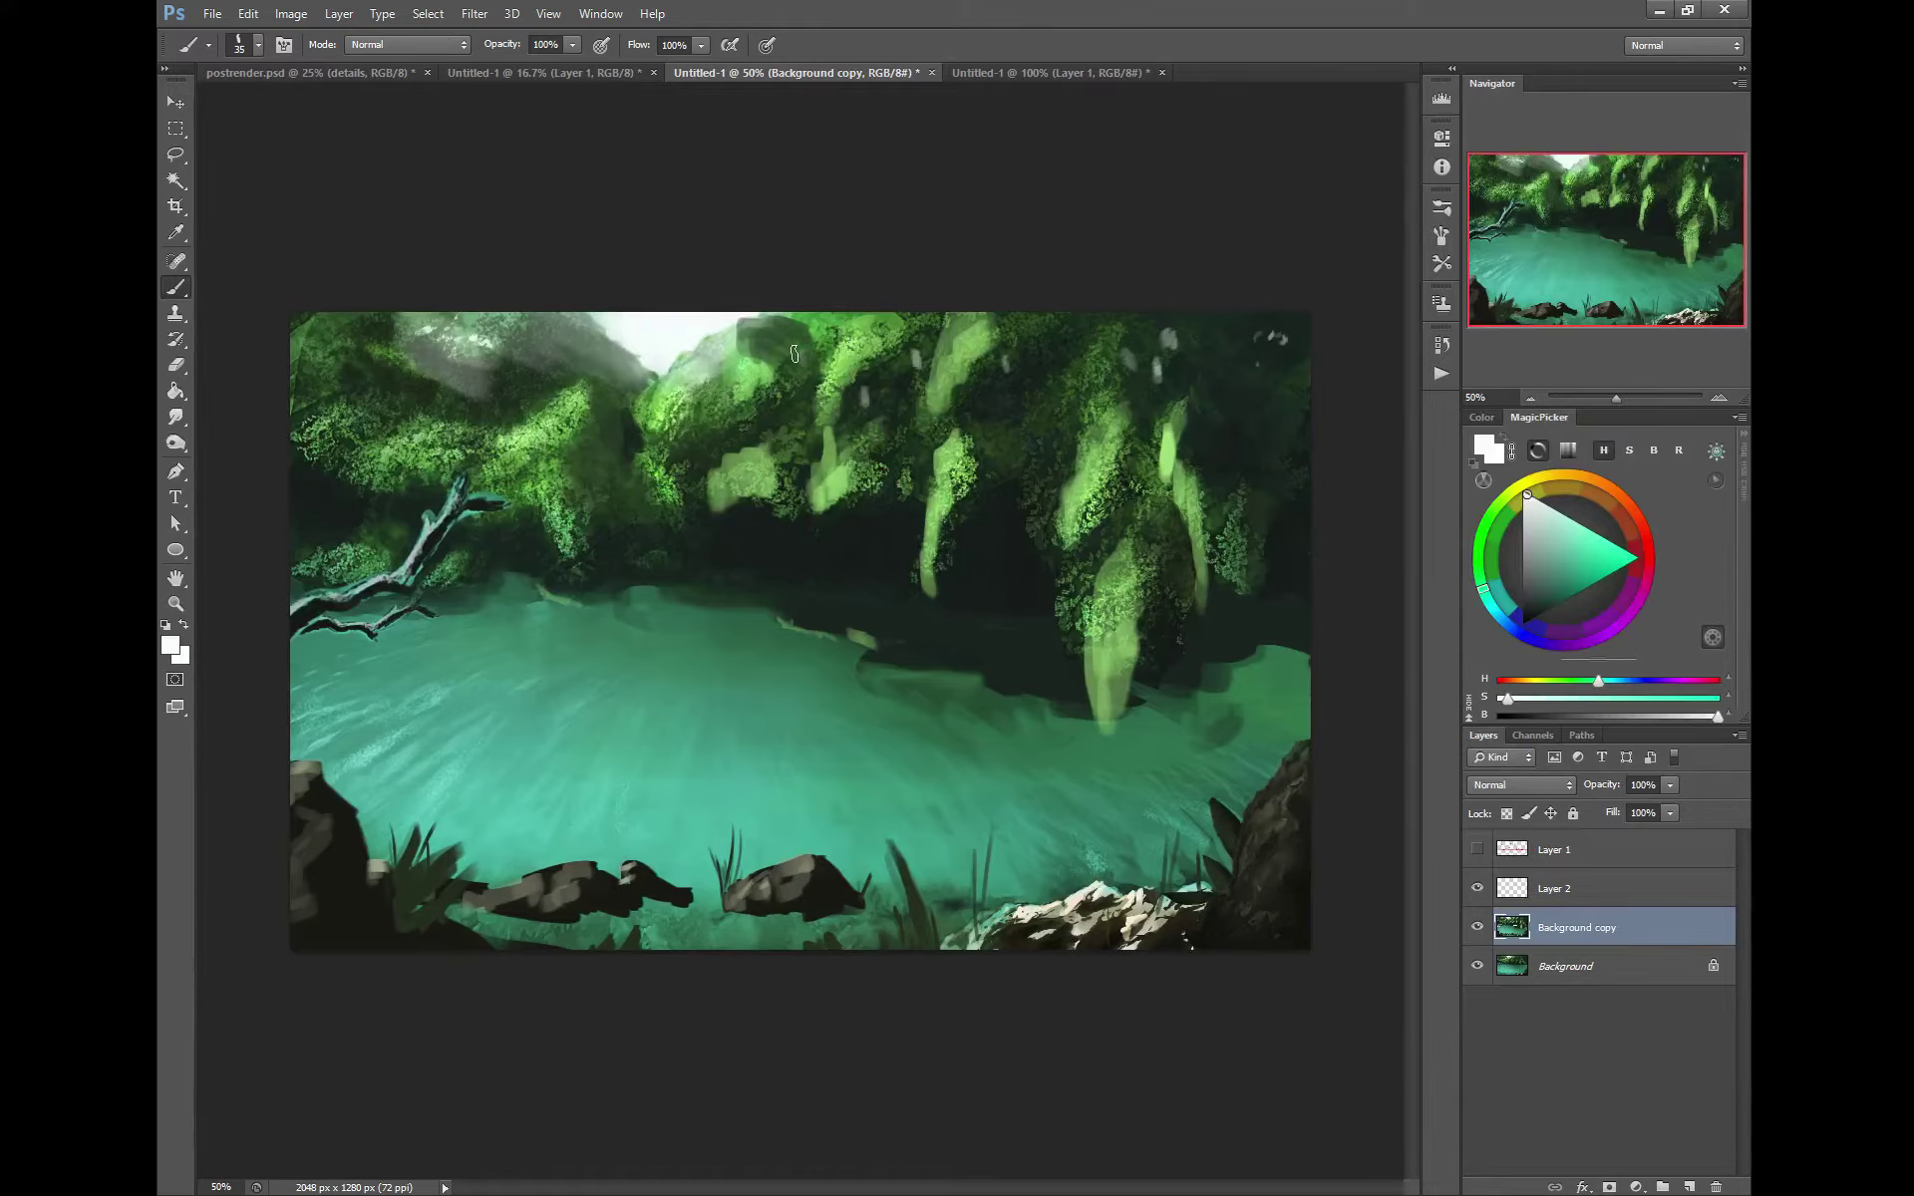